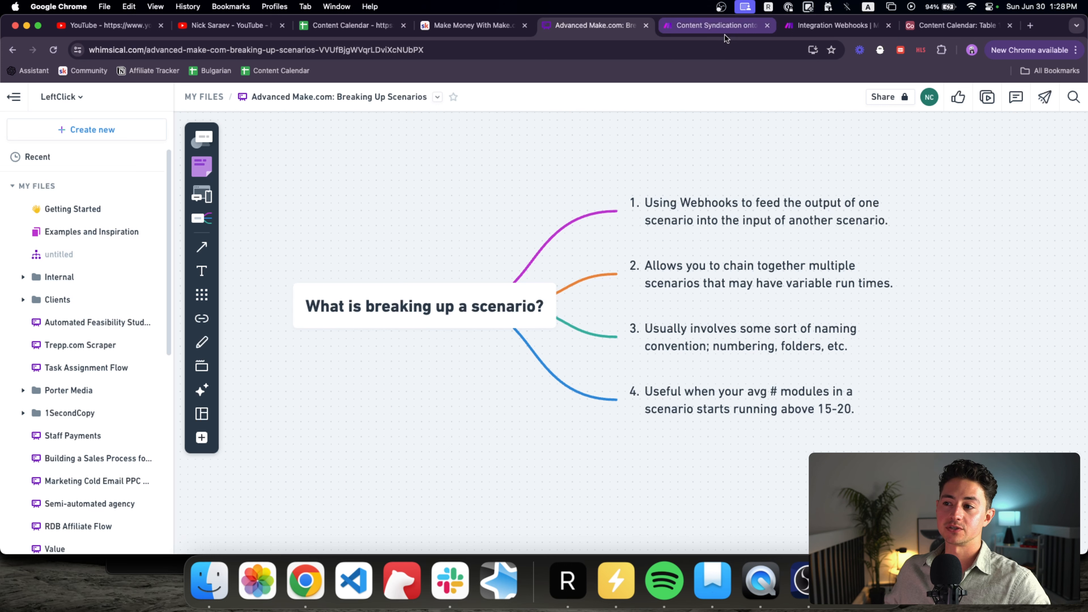
Step: Bring up the Make.com Example Scenario tab before Content Syndication and centre its Tools and HTTP modules
click(780, 29)
drag(788, 34, 685, 24)
drag(520, 172, 595, 192)
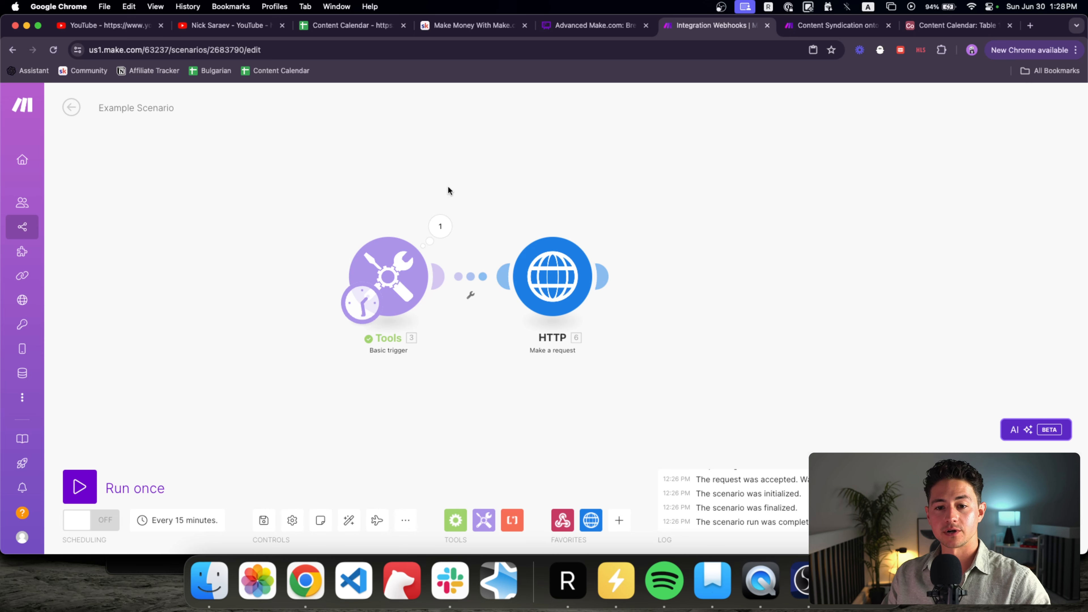
Step: Change the word Scenario in the title to Output, making it '1. Example Output'
super+click(39, 227)
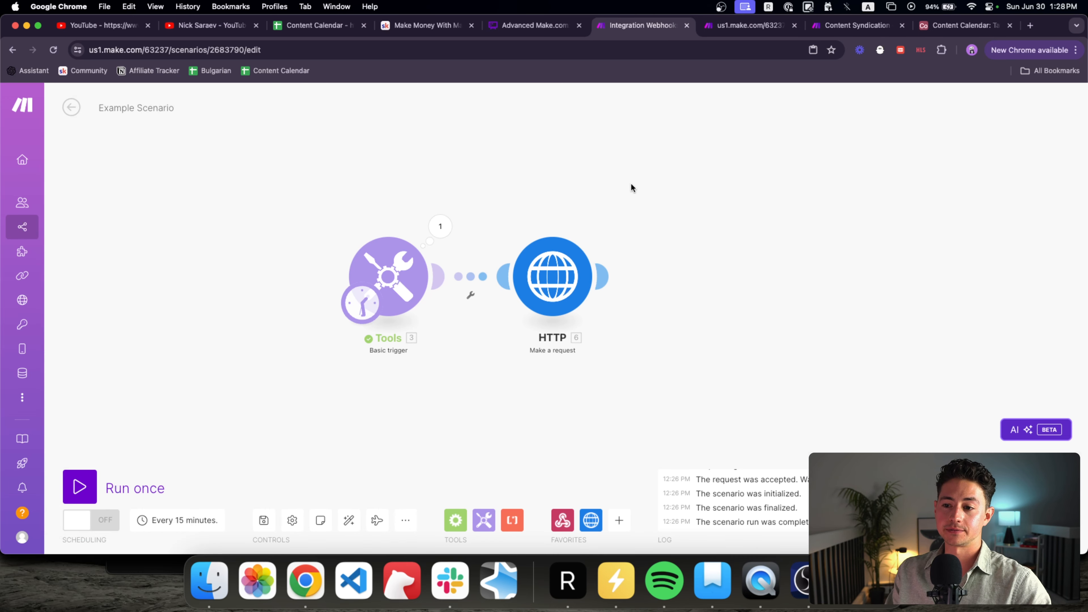
scroll(609, 214, left, 1)
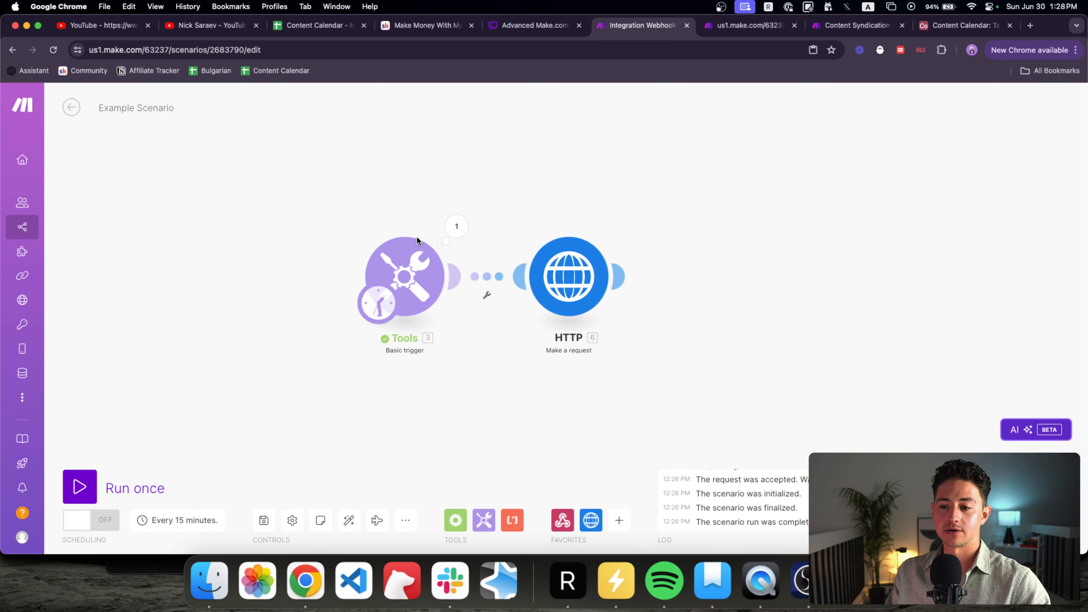
double_click(136, 105)
text(Out)
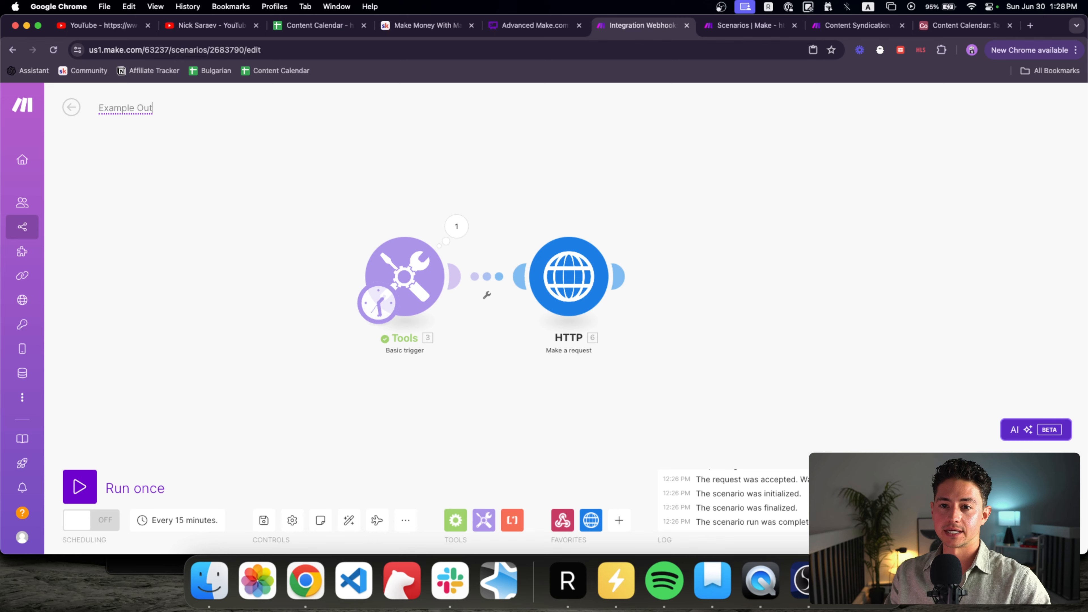
text(put)
key(Return)
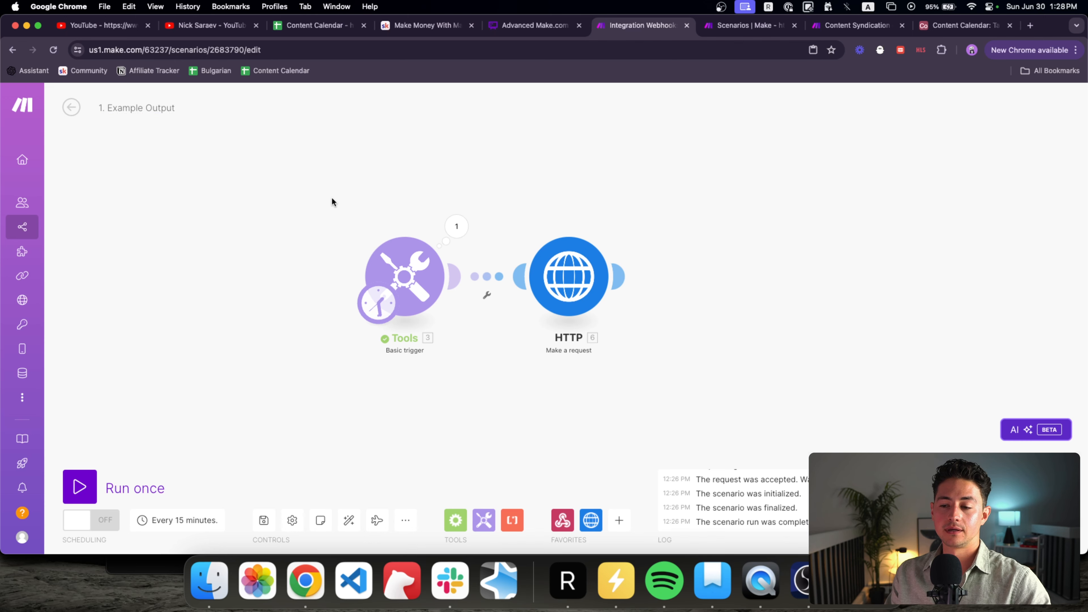
scroll(340, 197, right, 1)
scroll(365, 223, up, 2)
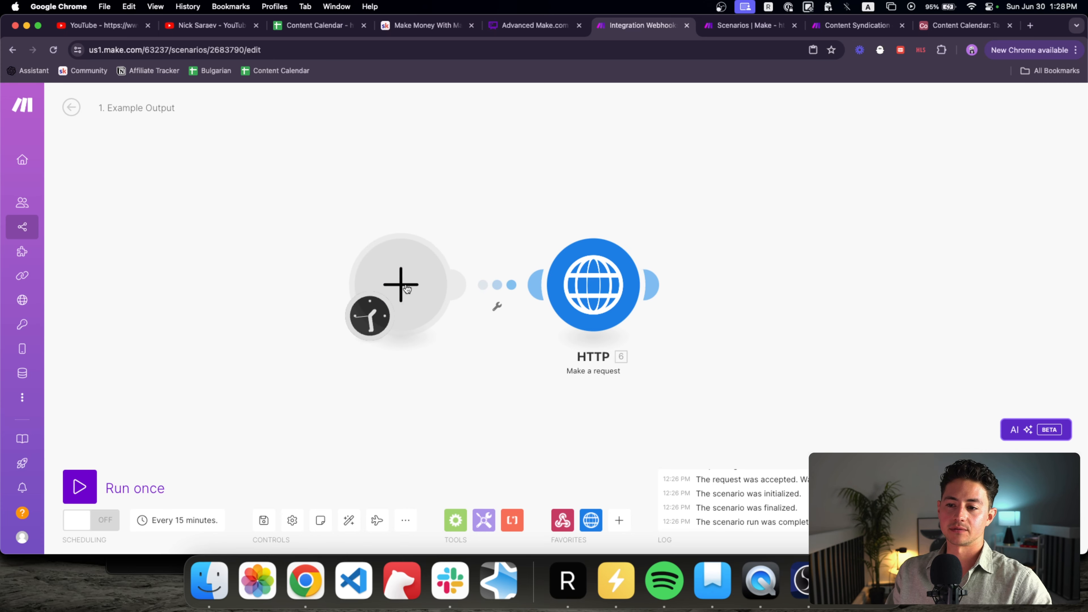
Step: Add a Tools Basic trigger with a bundle item named output and value 5
click(411, 296)
click(510, 297)
click(521, 266)
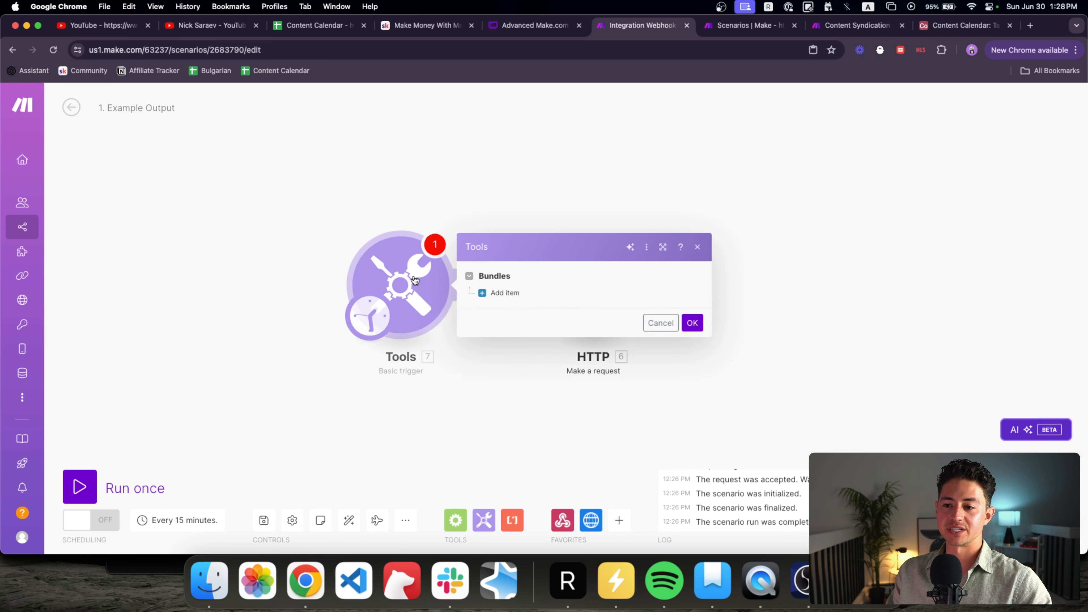
click(522, 293)
click(557, 272)
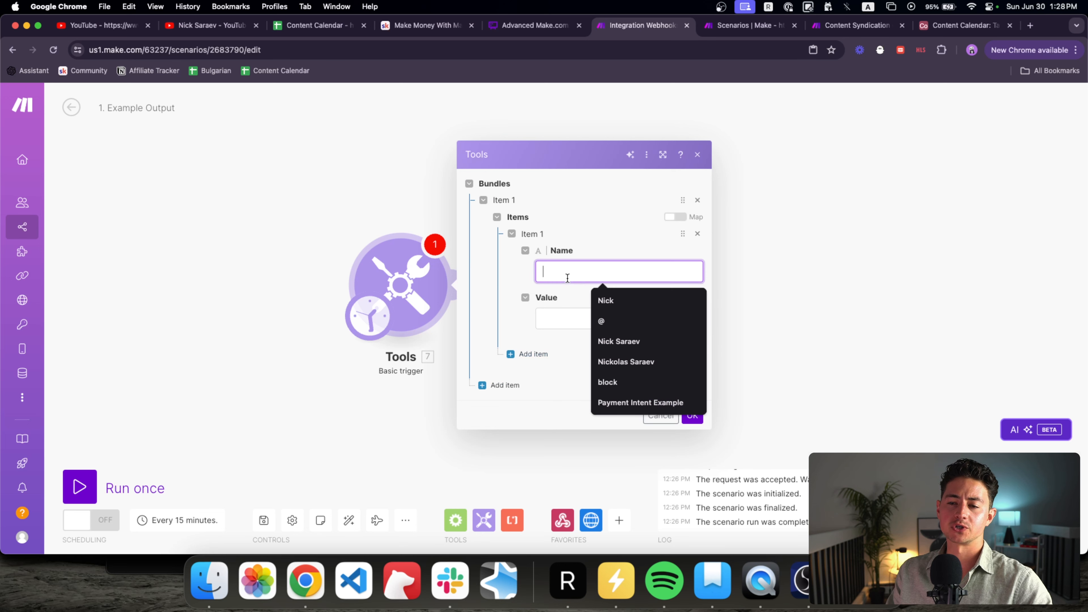
text(output)
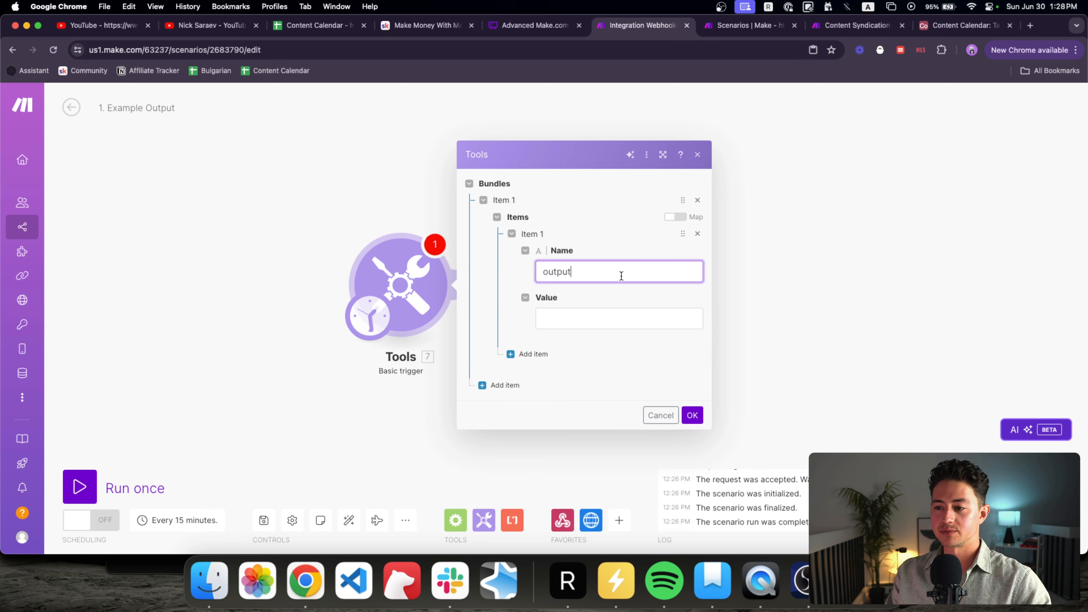
click(590, 321)
text(5)
Step: Check the item output = 5, save the trigger, and run this module only
drag(574, 273, 533, 271)
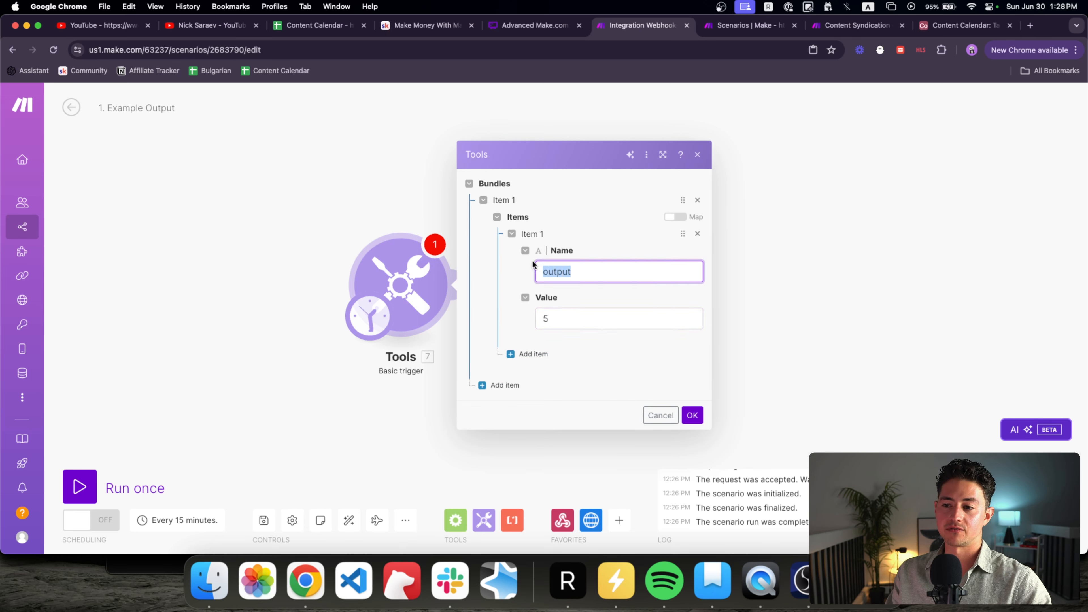
click(587, 272)
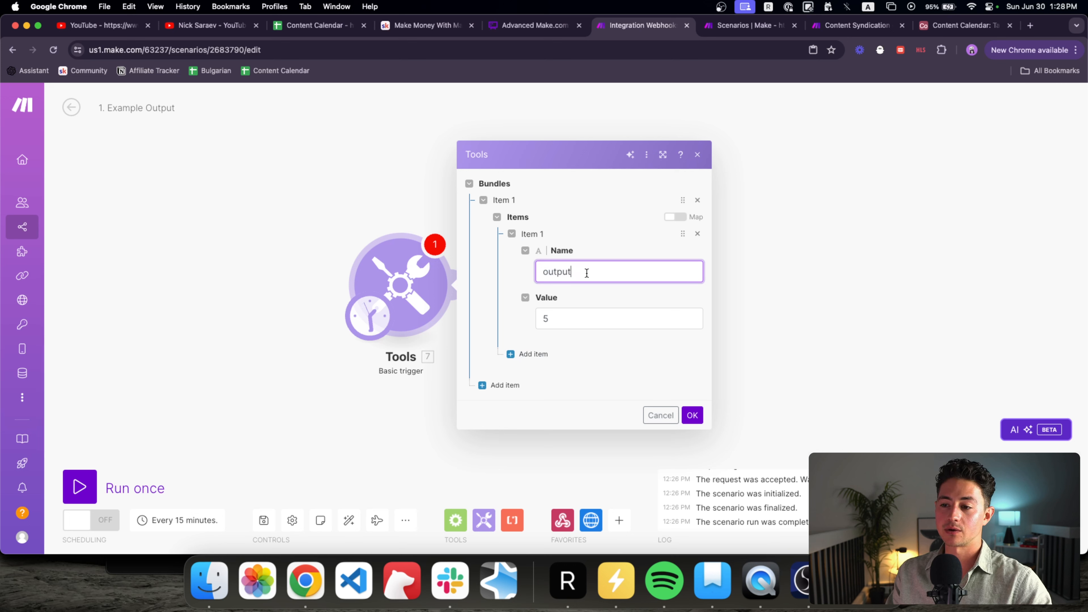
drag(596, 274, 524, 275)
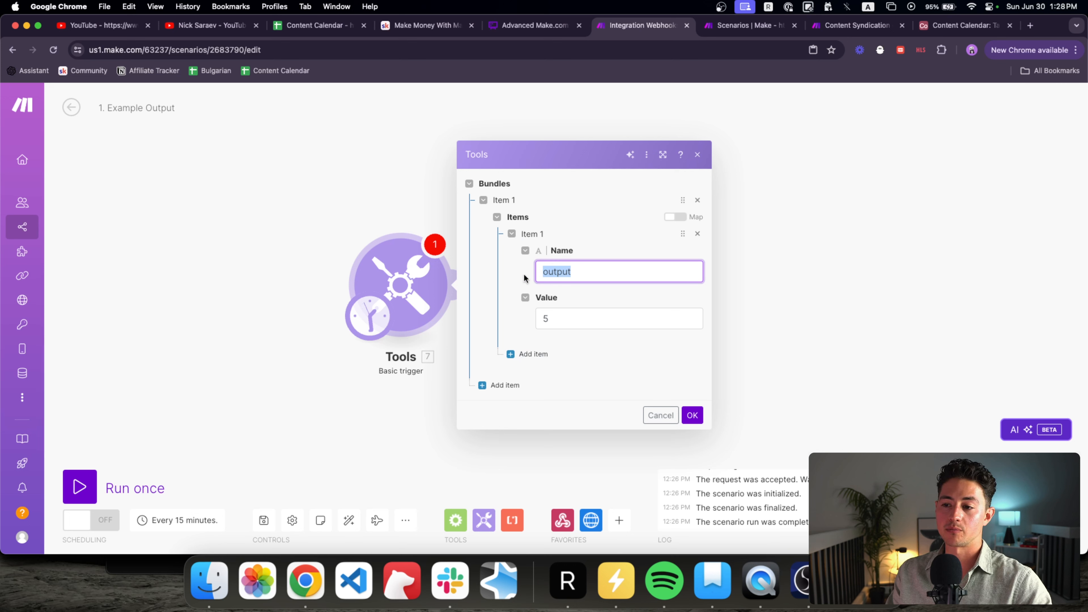
click(592, 314)
click(671, 423)
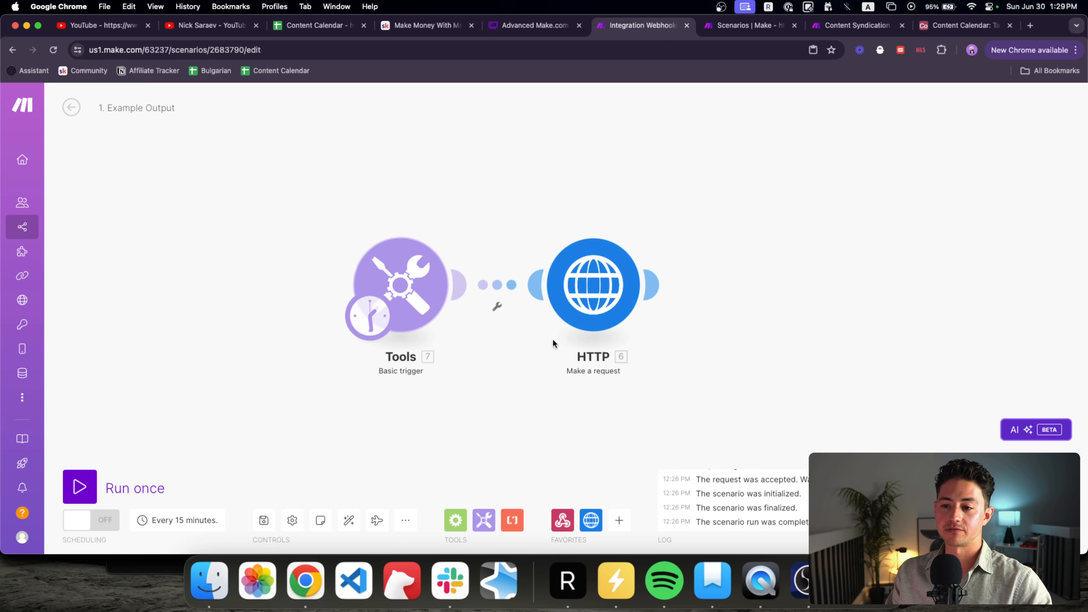
right_click(380, 260)
click(417, 294)
Step: Review the run result output: 5, close it, and recheck the trigger's value 5 in its settings
click(370, 212)
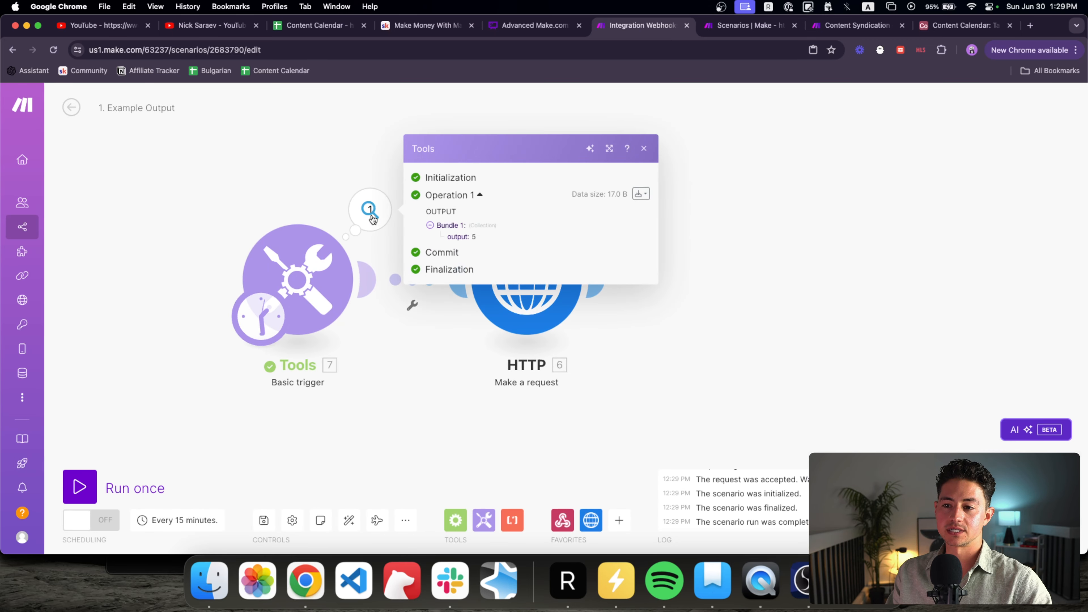
double_click(473, 238)
click(598, 298)
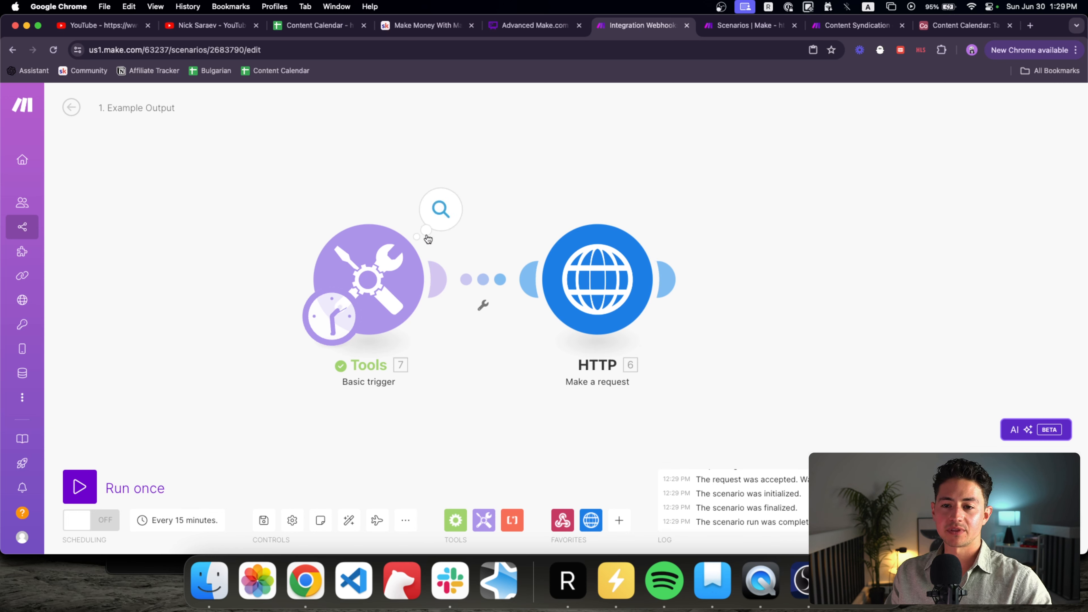
click(378, 264)
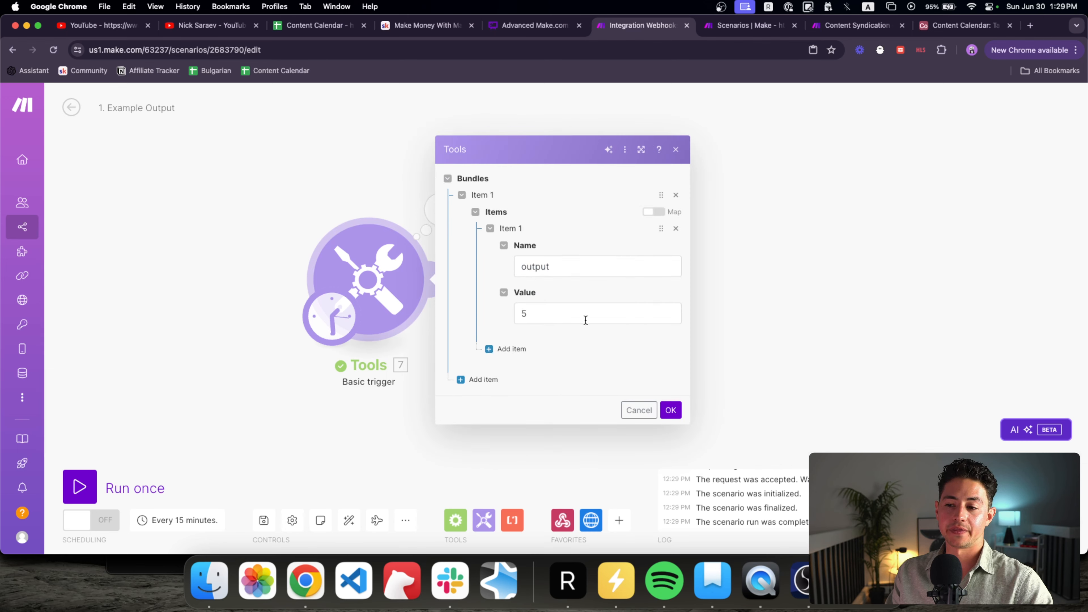
click(523, 315)
click(850, 316)
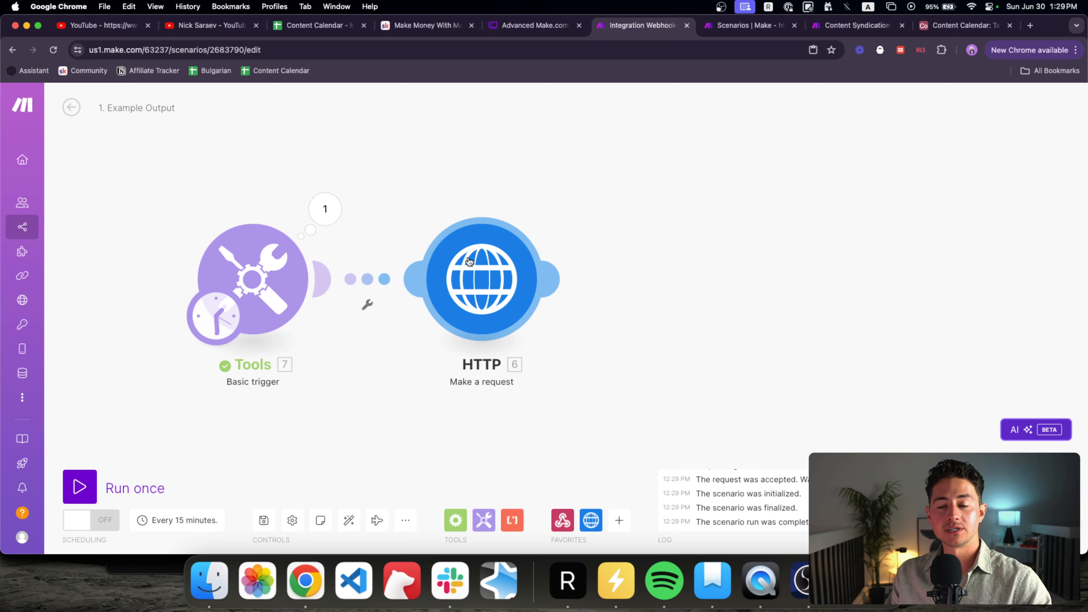
Step: Open the HTTP module's URL field, then create a new scenario in Example Builds in a new tab
click(474, 266)
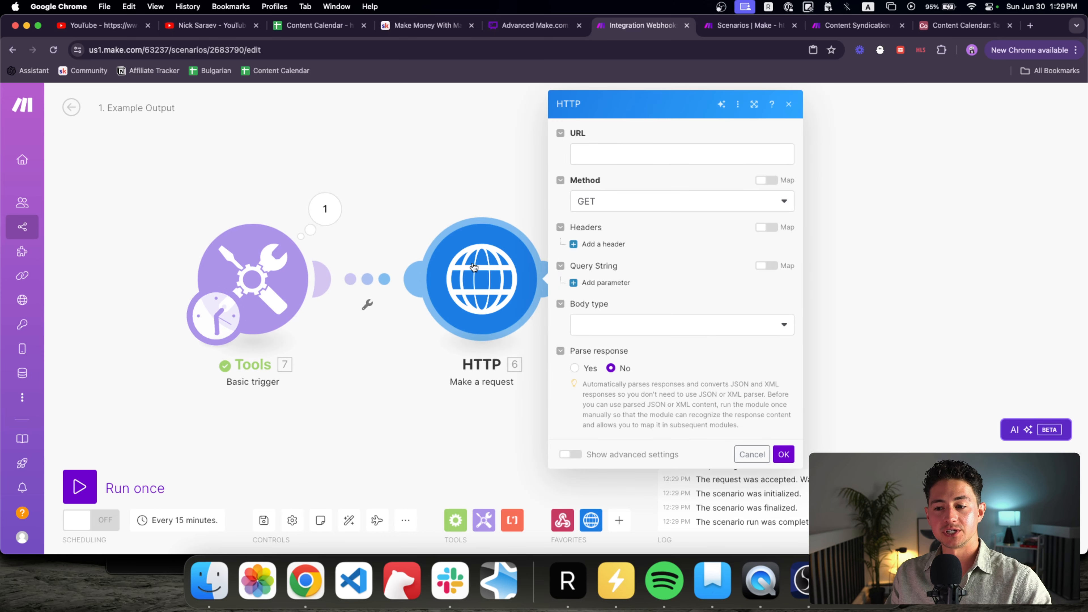
click(643, 150)
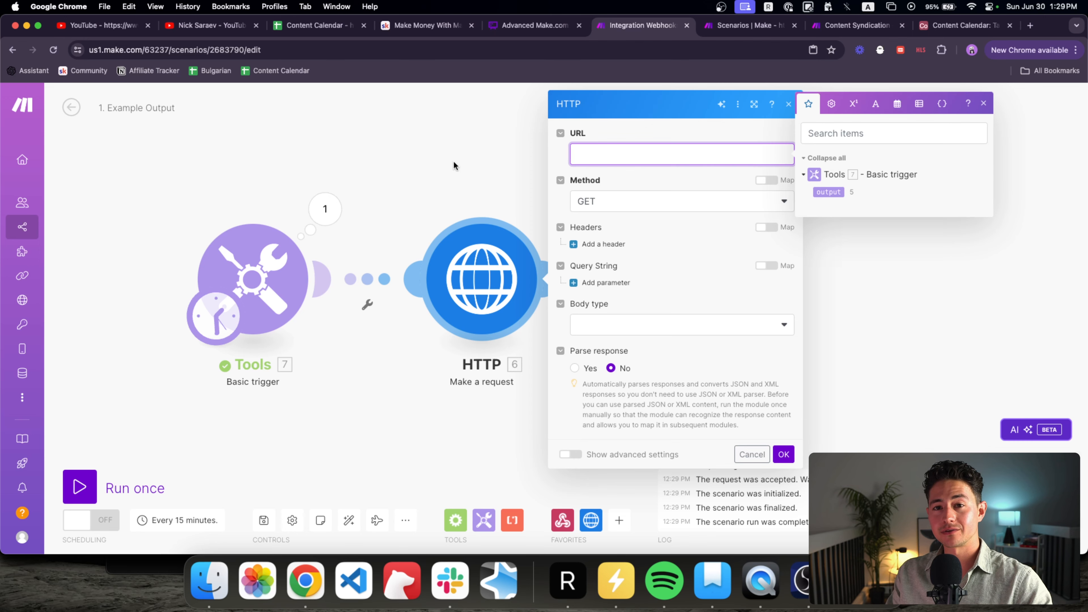
super+click(25, 233)
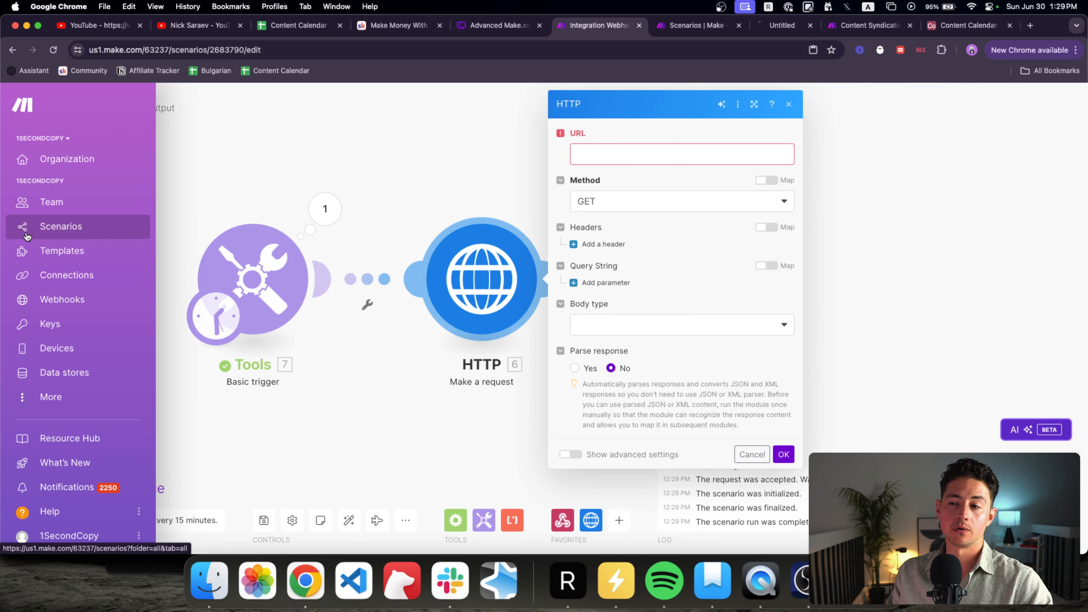
click(674, 26)
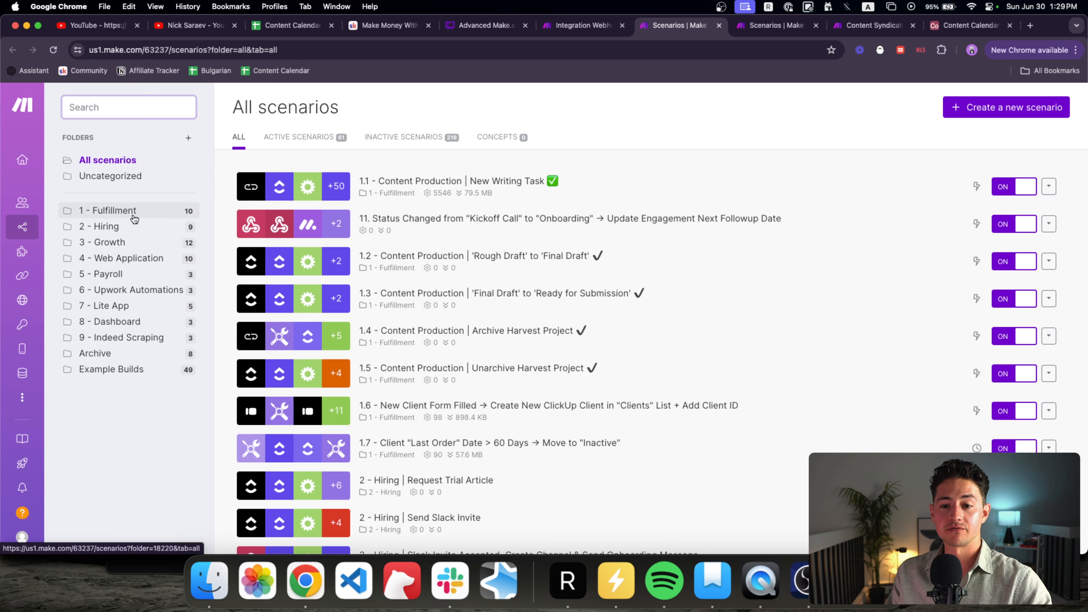
click(140, 375)
click(954, 108)
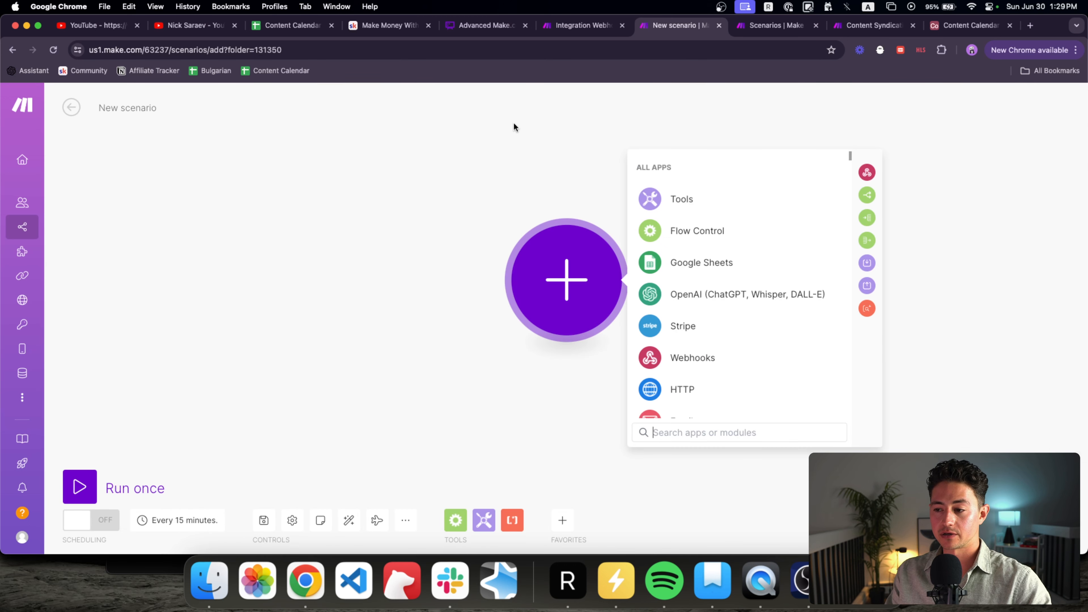
Step: Start the new scenario with a Webhooks Custom webhook trigger and title it '2. Example Input'
click(703, 358)
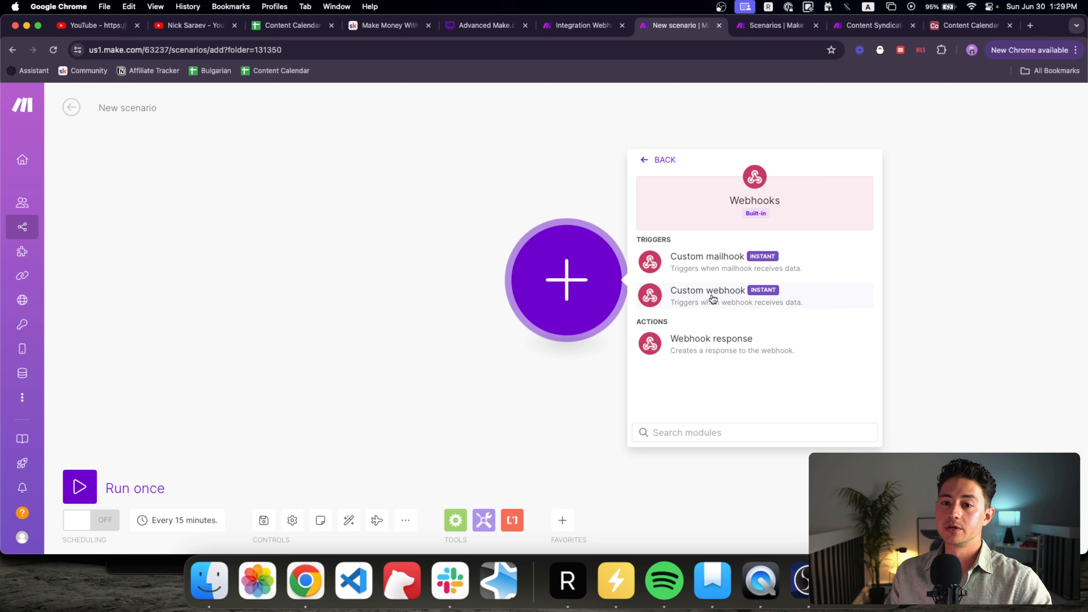
click(712, 298)
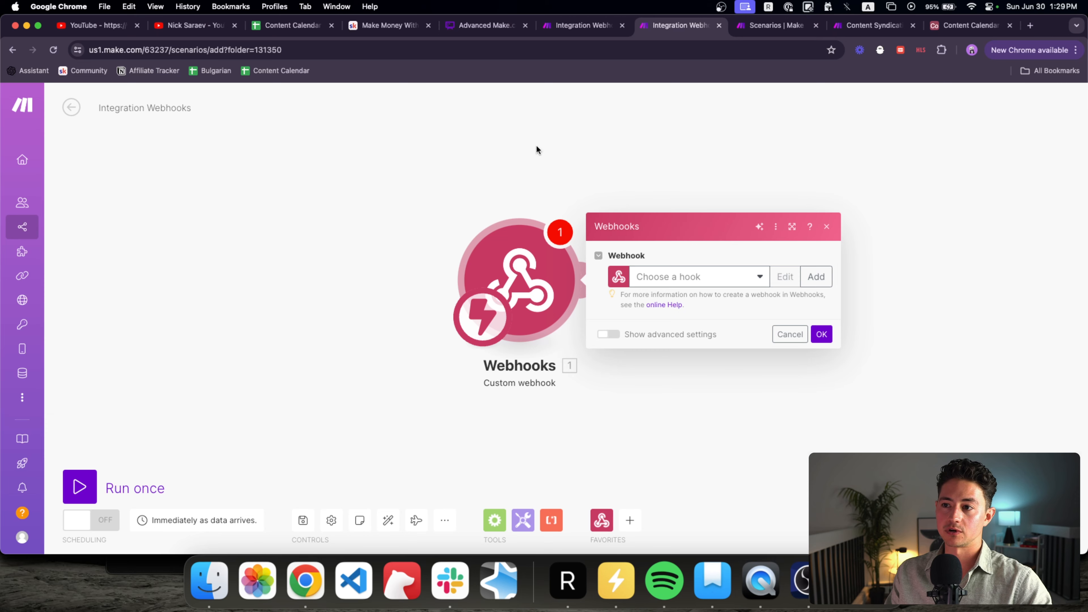
click(584, 26)
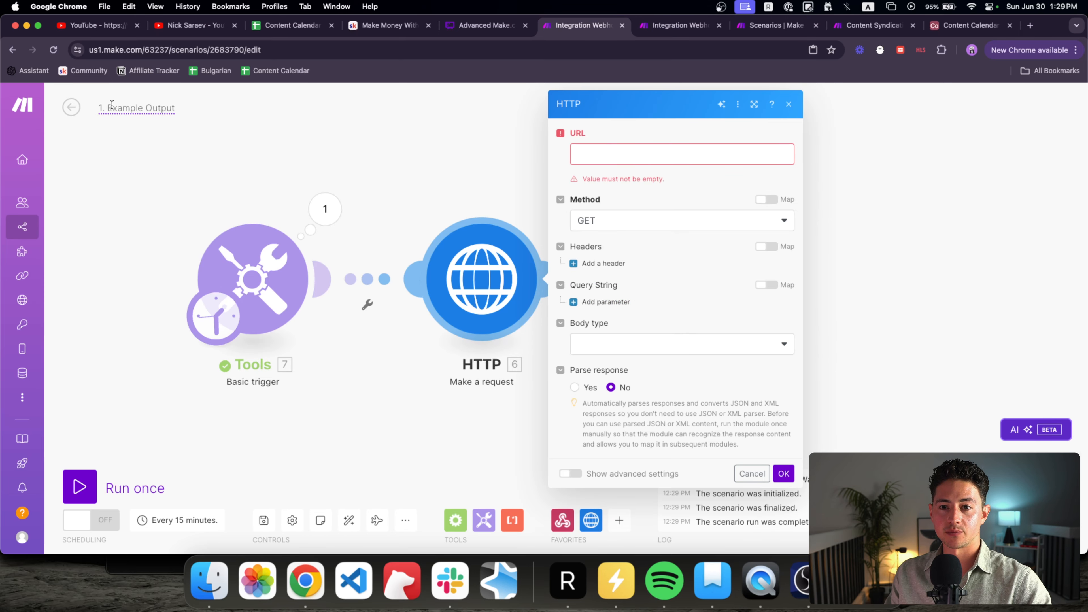
key(ctrl+Tab)
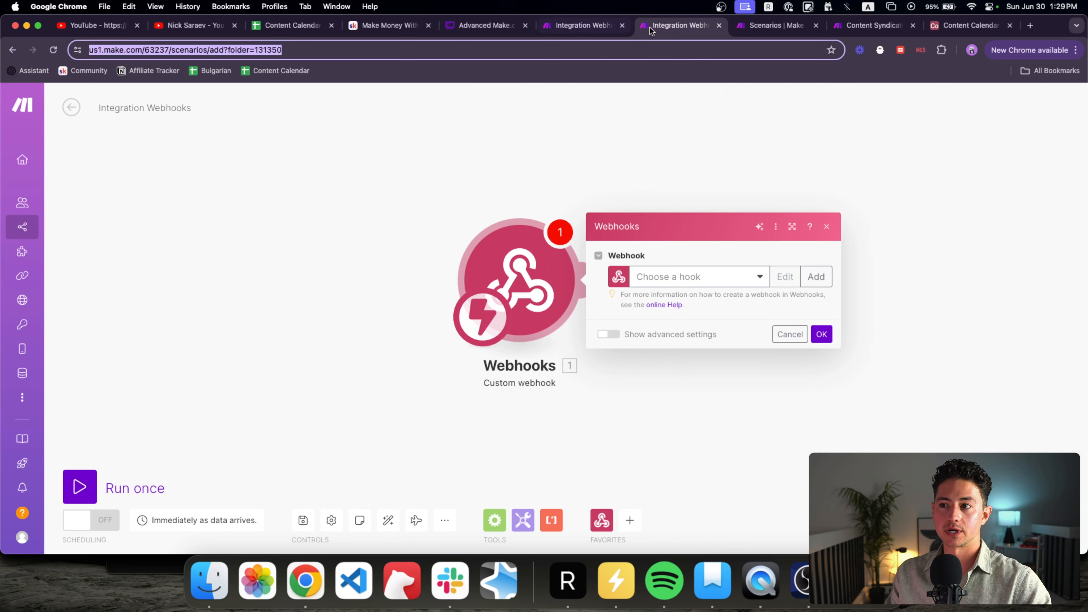
click(125, 108)
text(2. Example Input)
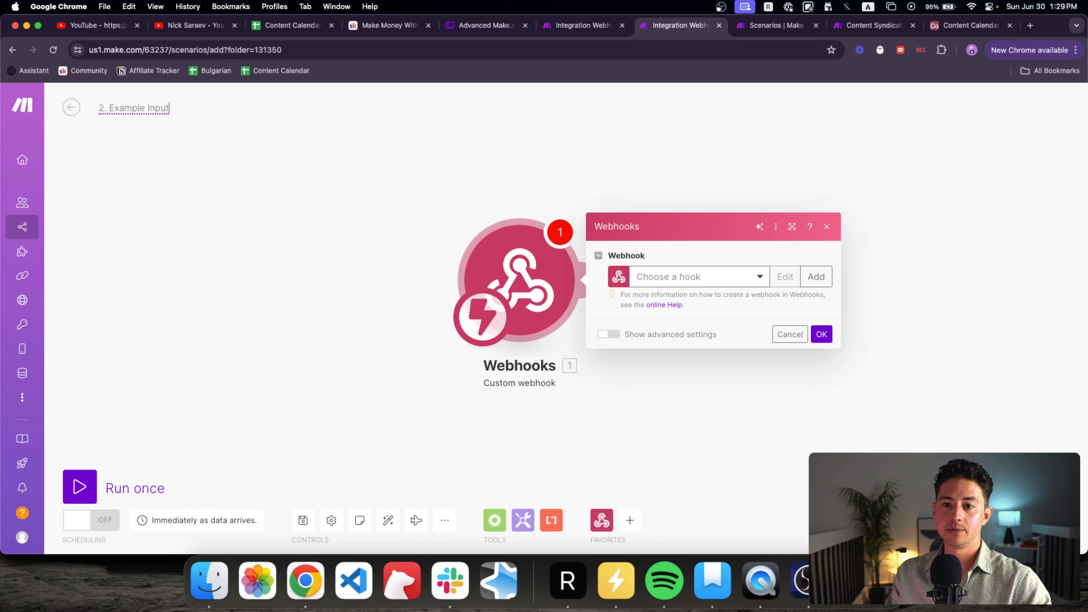
key(Return)
Step: Create a new webhook named 'Example Breaking Up Scenario Webhook'
click(816, 277)
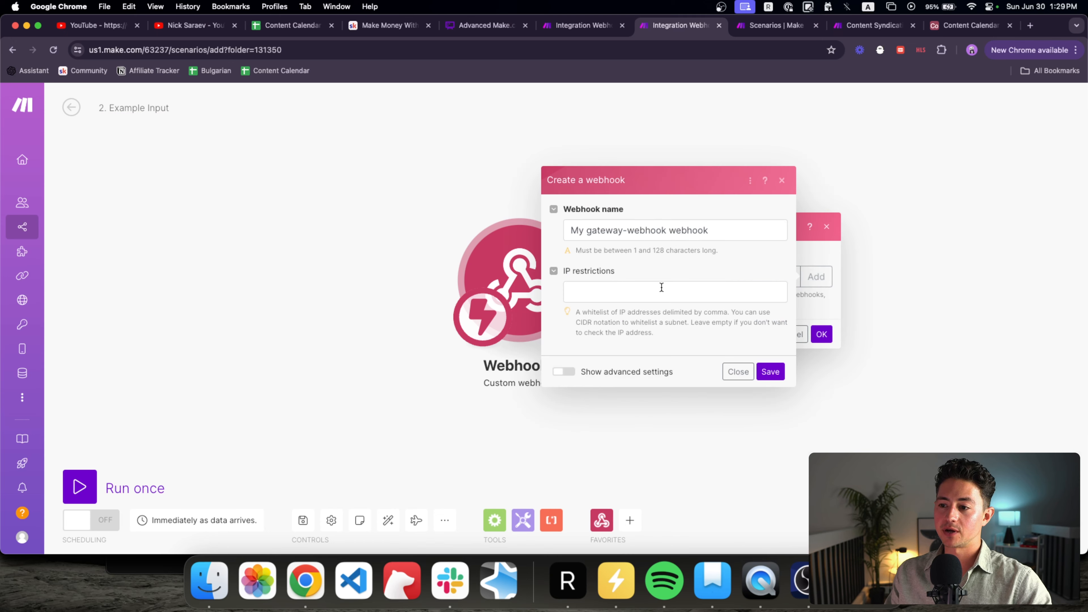
triple_click(656, 230)
text(Example )
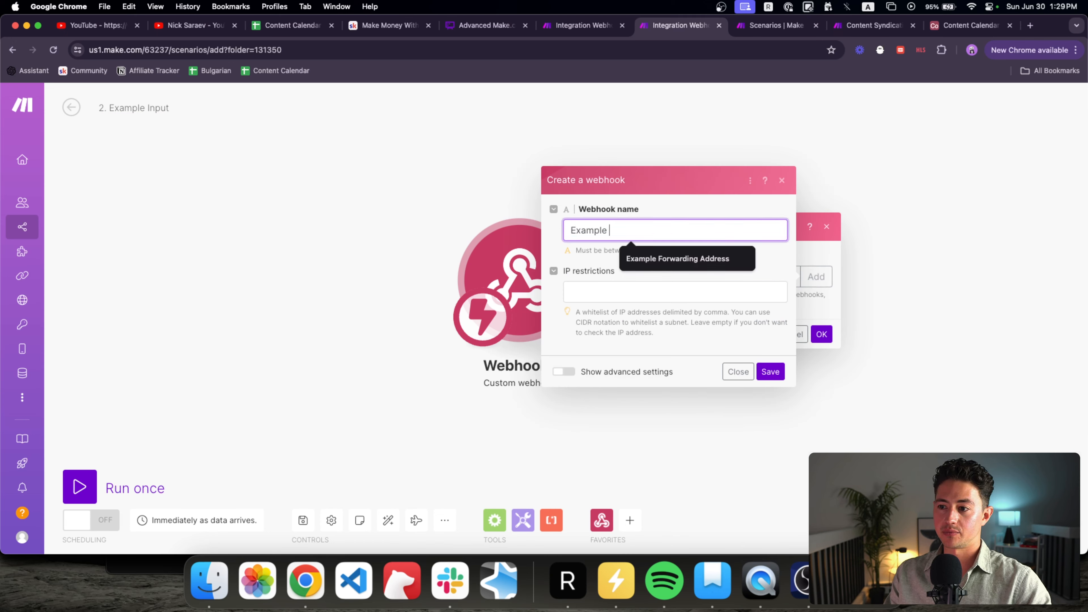
text(Webhook)
key(alt+Left)
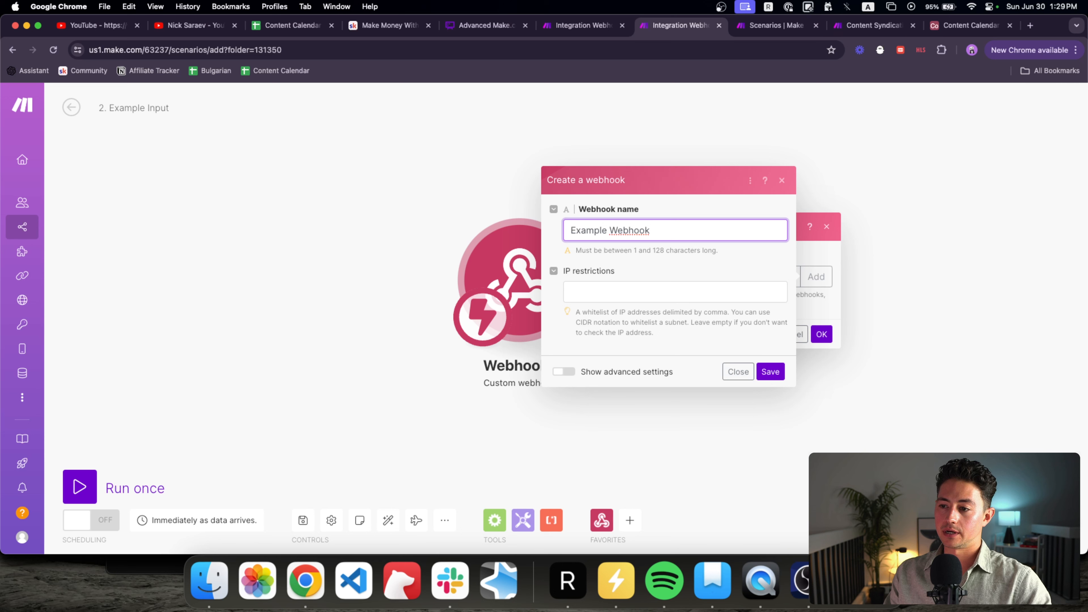
text(Breaking Up Scenario a)
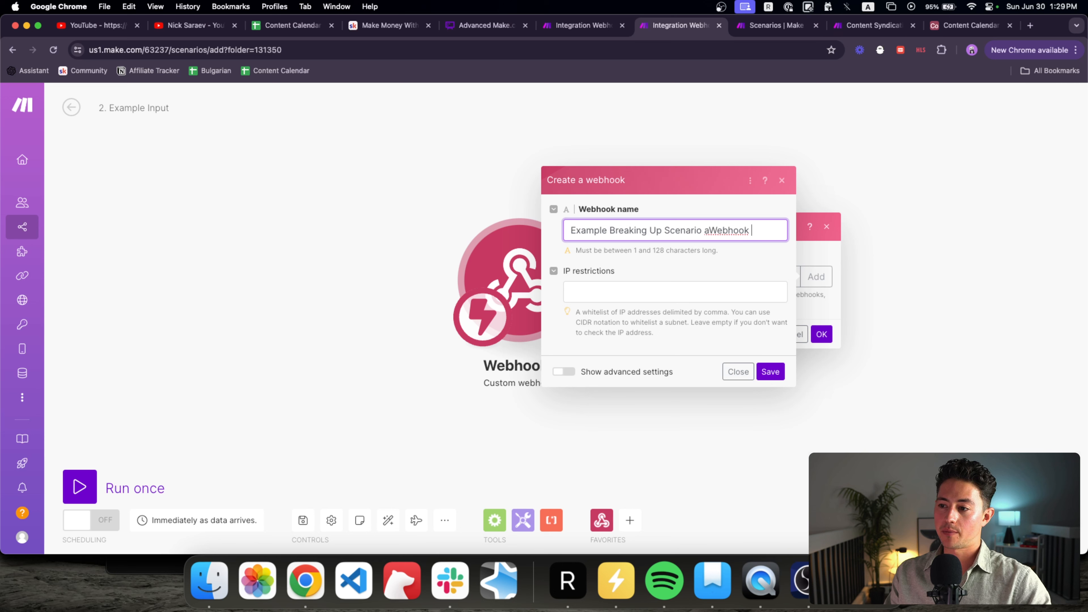
key(BackSpace)
Step: Save the webhook and paste its address as the URL of the '1. Example Output' HTTP module
click(770, 371)
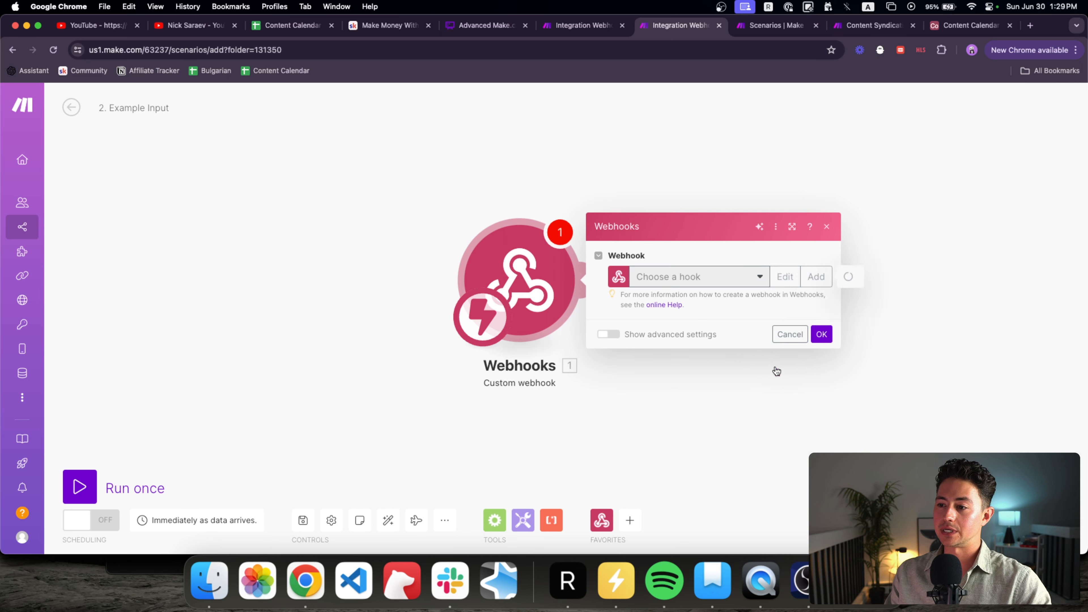
click(788, 319)
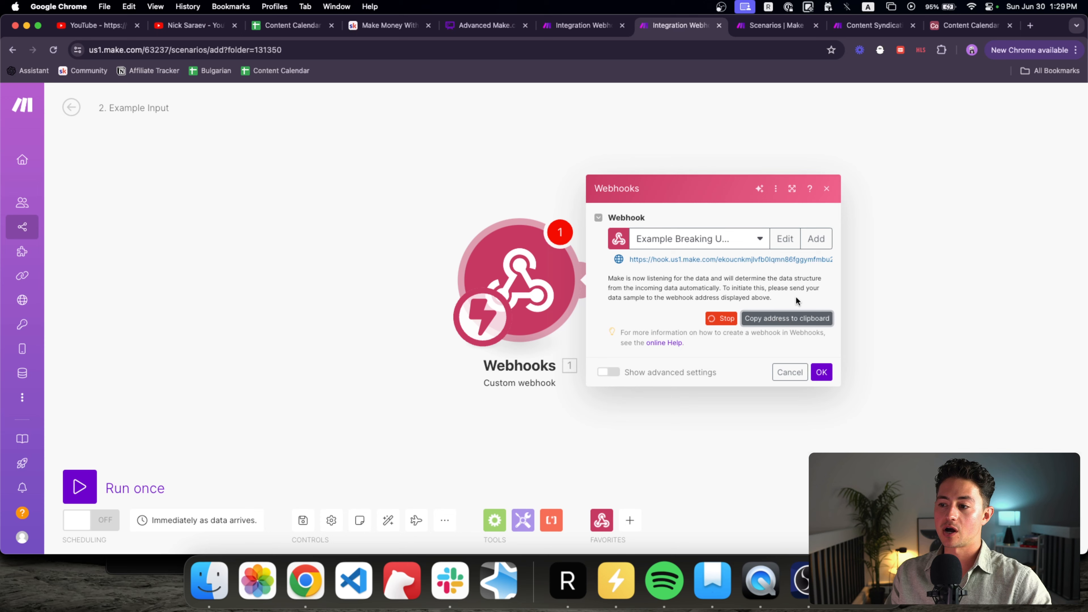
click(592, 32)
click(630, 156)
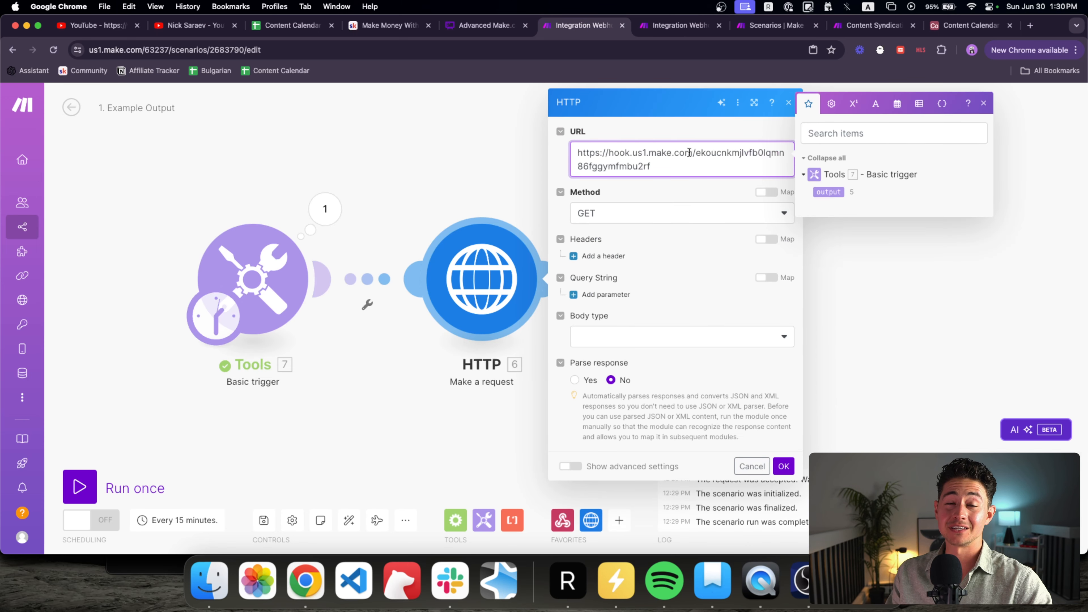
drag(692, 163, 557, 141)
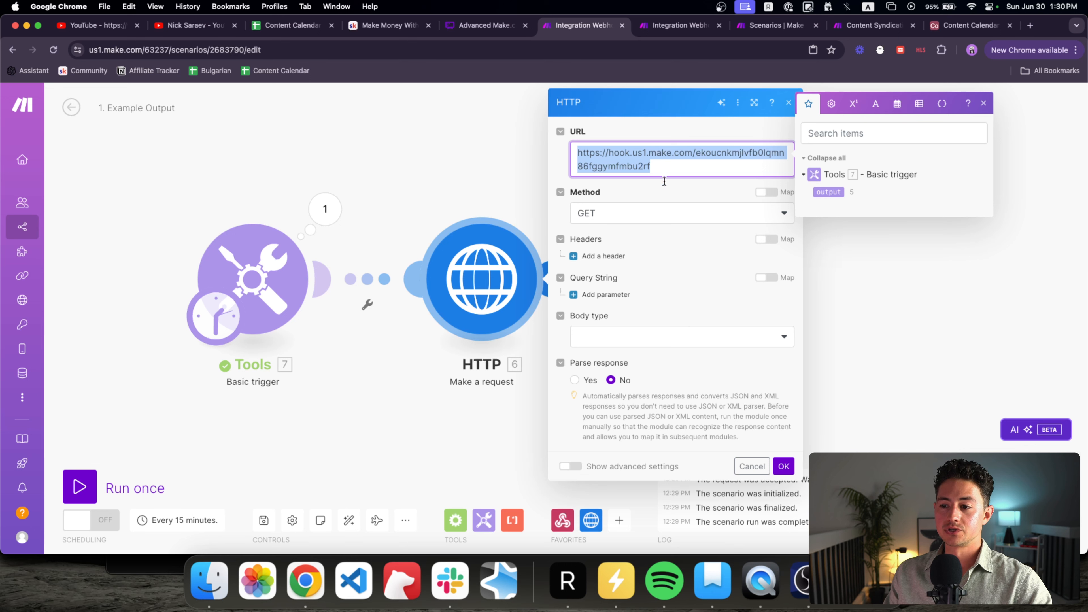
click(788, 462)
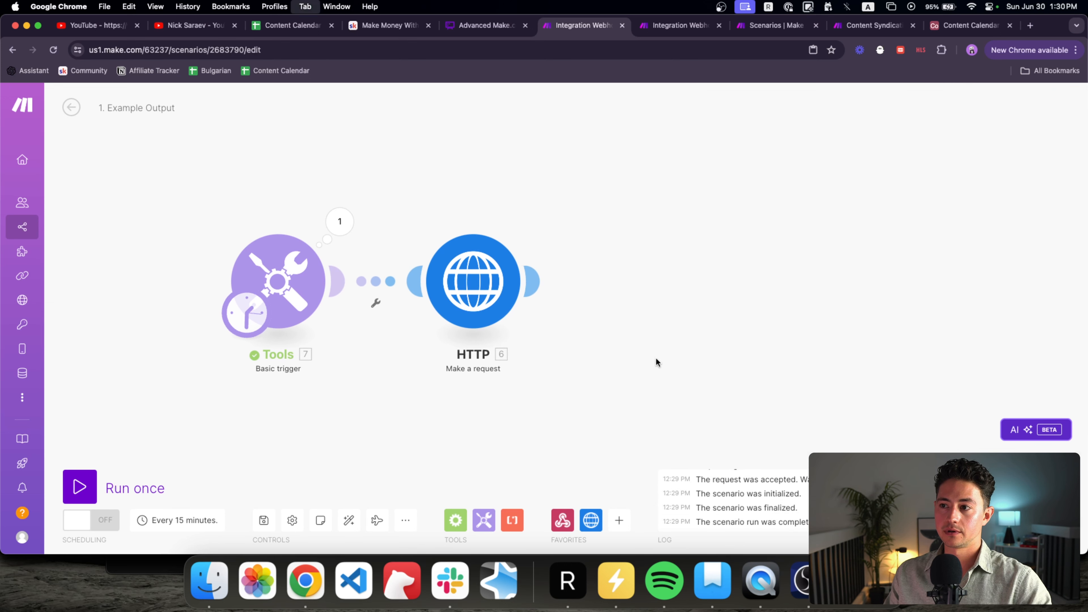
Step: Set the '2. Example Input' webhook scenario listening, then run '1. Example Output' once
key(ctrl+Tab)
click(821, 373)
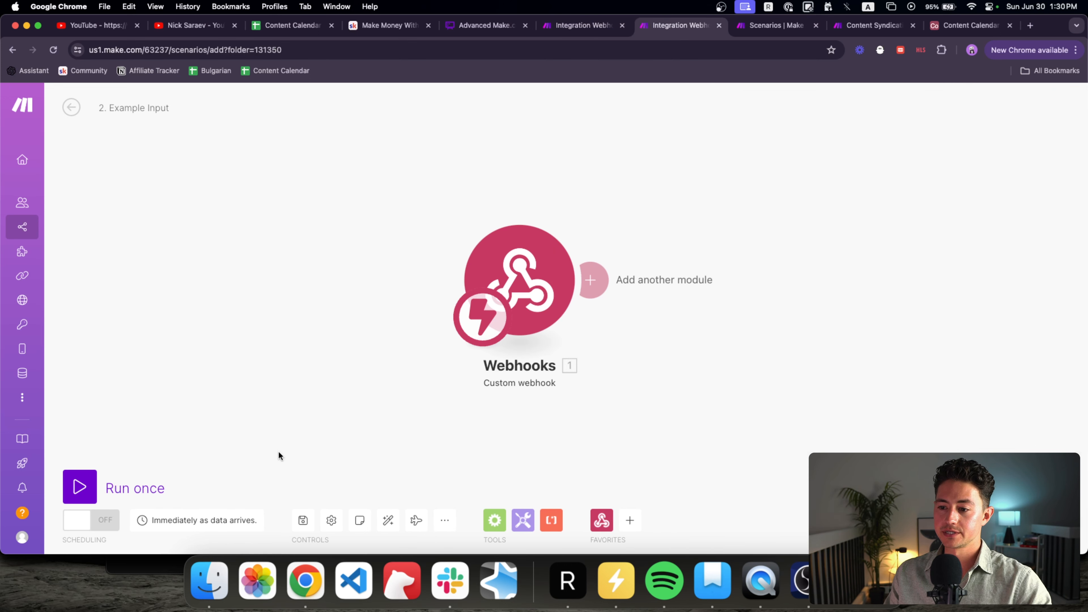
click(108, 482)
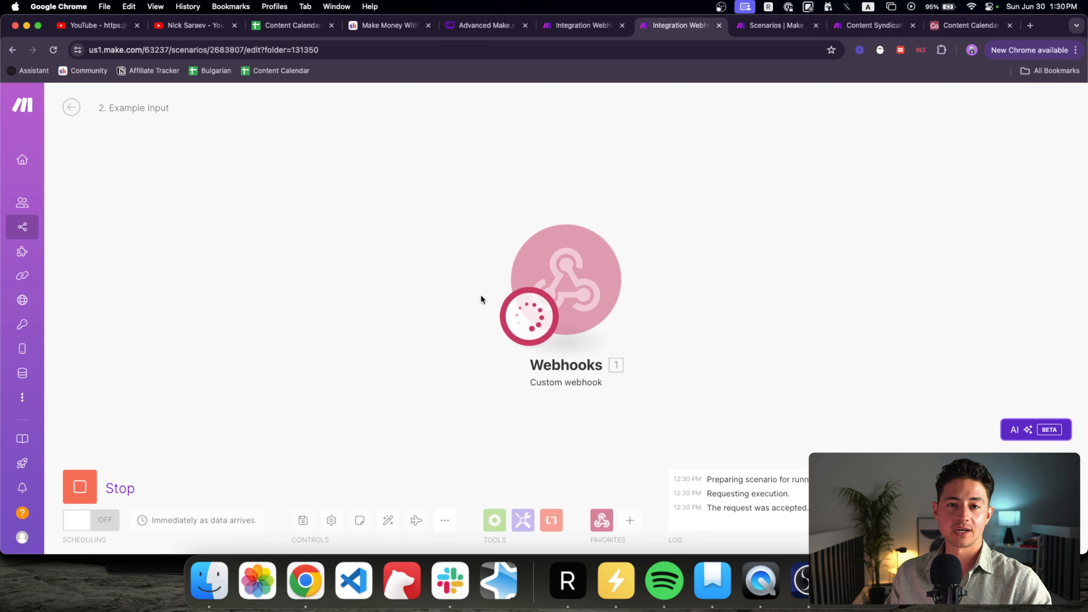
click(572, 28)
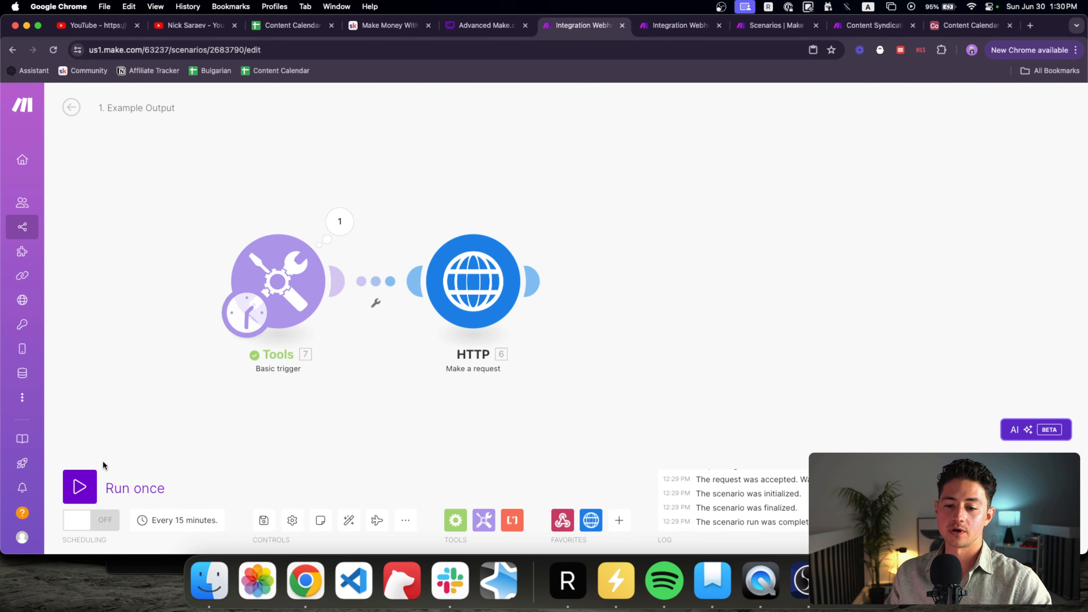
click(82, 484)
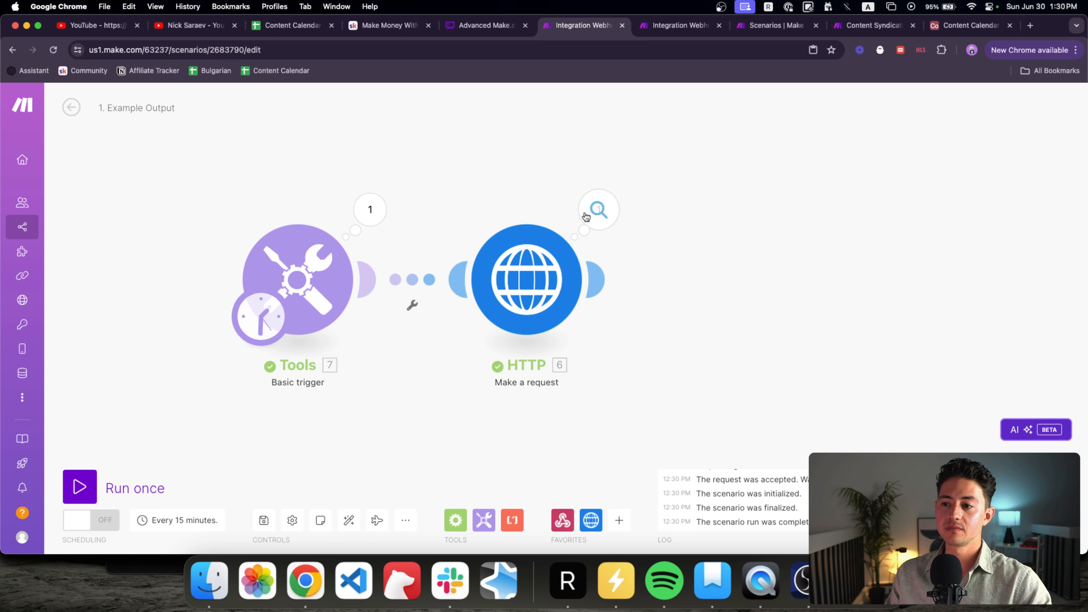
Step: Inspect the webhook's received Bundle 1, which is empty, and reopen the HTTP module's settings
key(ctrl+Tab)
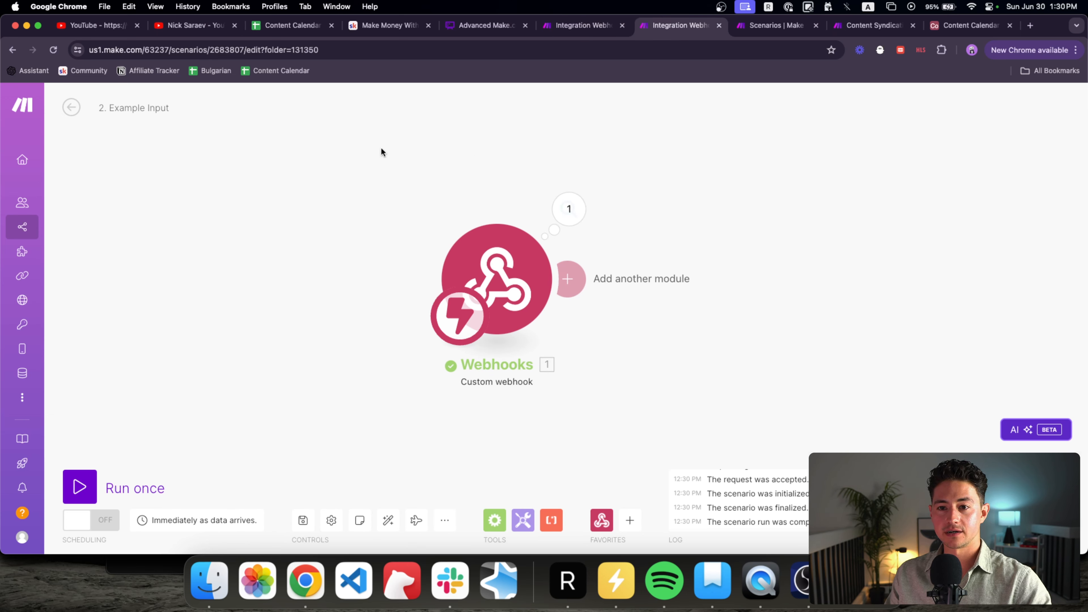
click(569, 210)
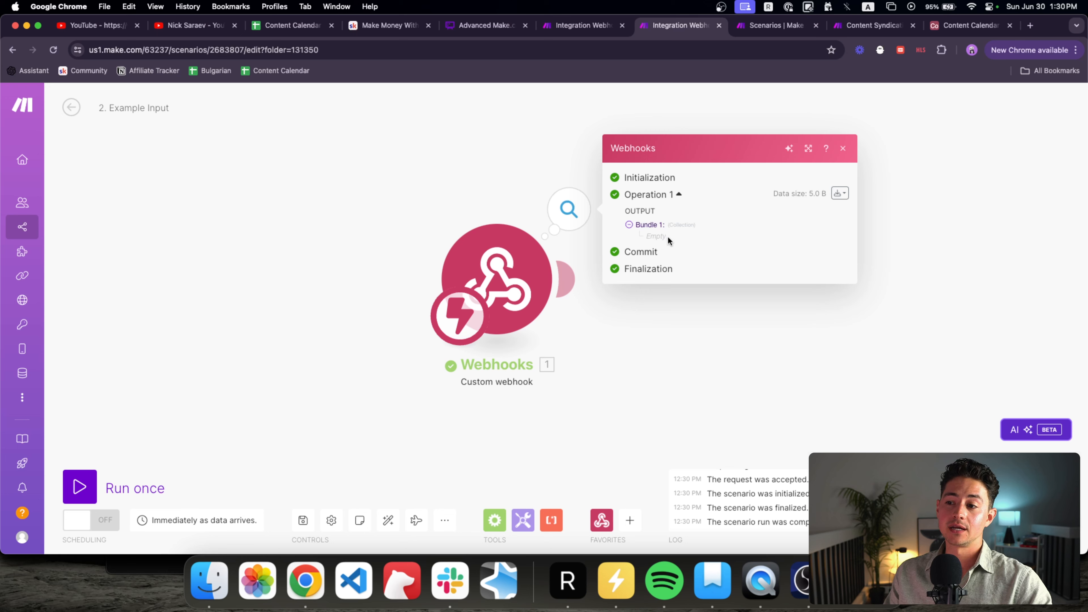
drag(669, 241, 647, 237)
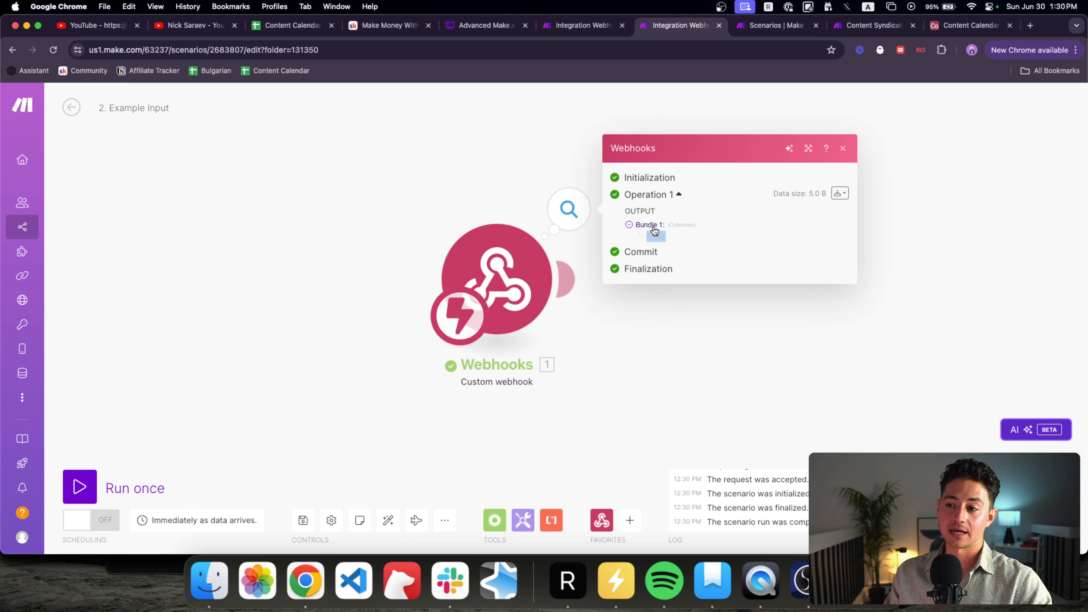
click(514, 162)
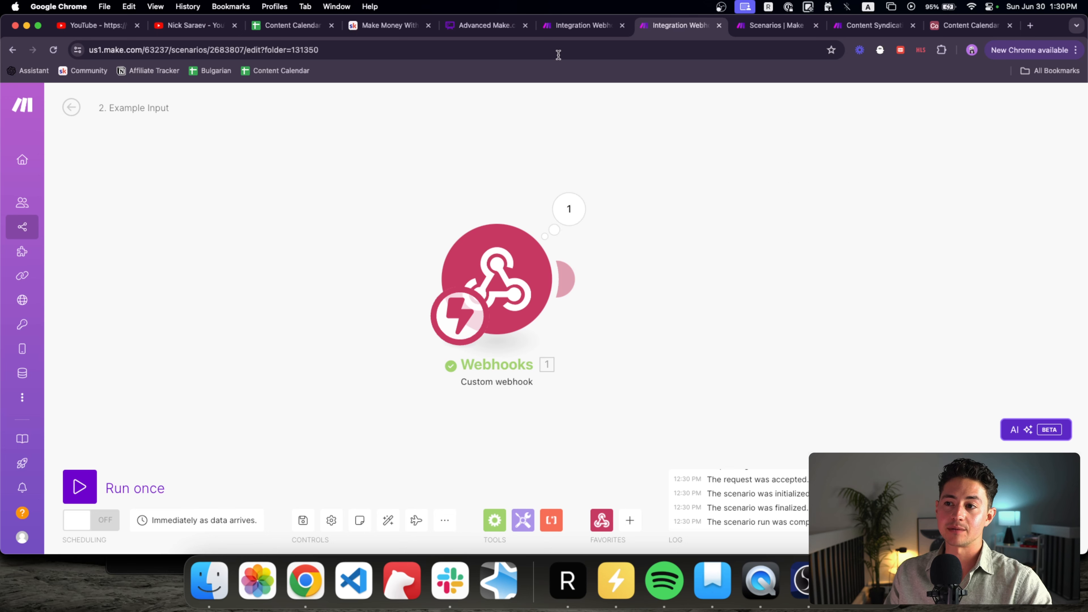
click(570, 25)
click(568, 267)
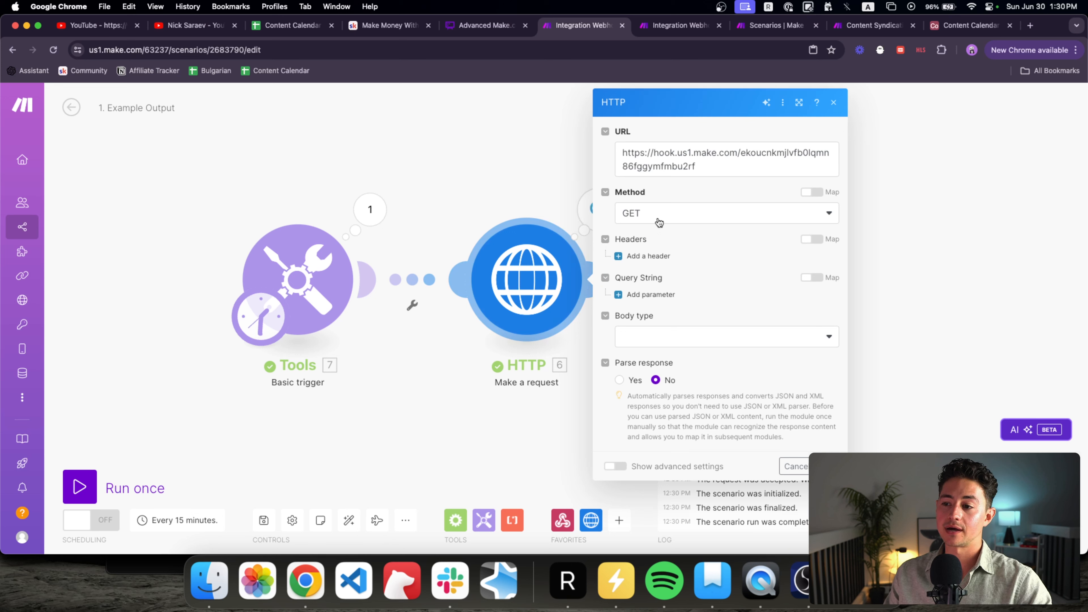
Step: Add a query string parameter to the HTTP module with name output and value 5
click(650, 294)
click(698, 329)
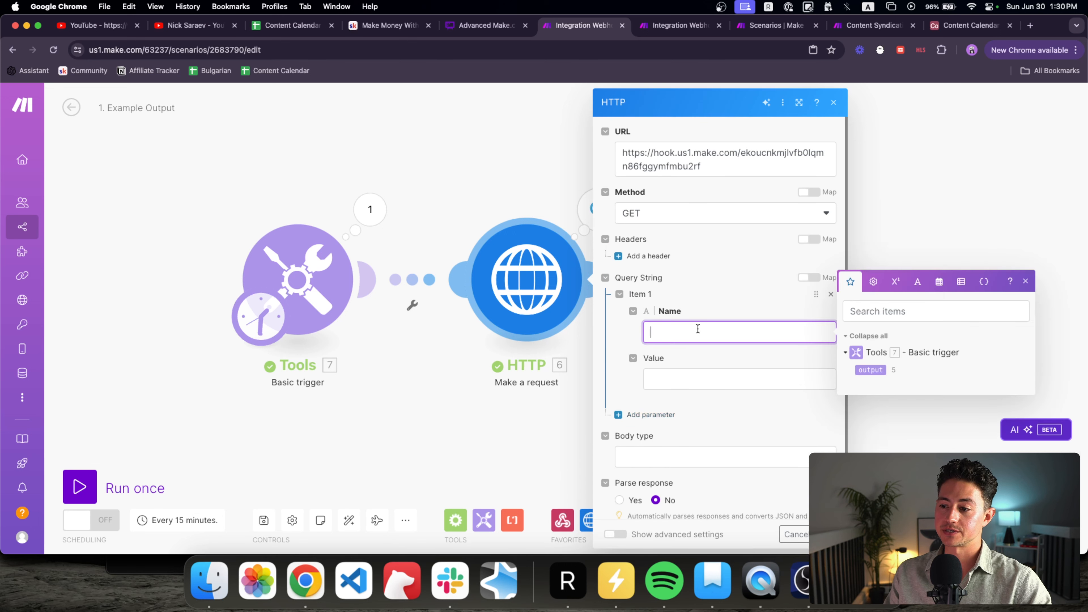
text(output)
key(Tab)
text(5)
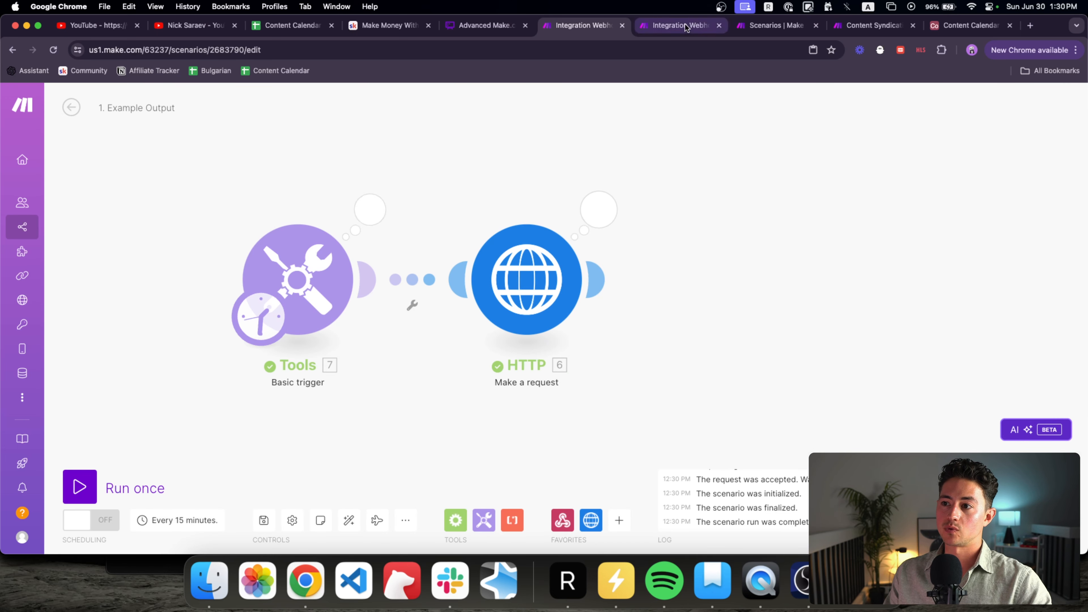
Step: Run the webhook scenario on the queued data and confirm it received output: 5
key(ctrl+Tab)
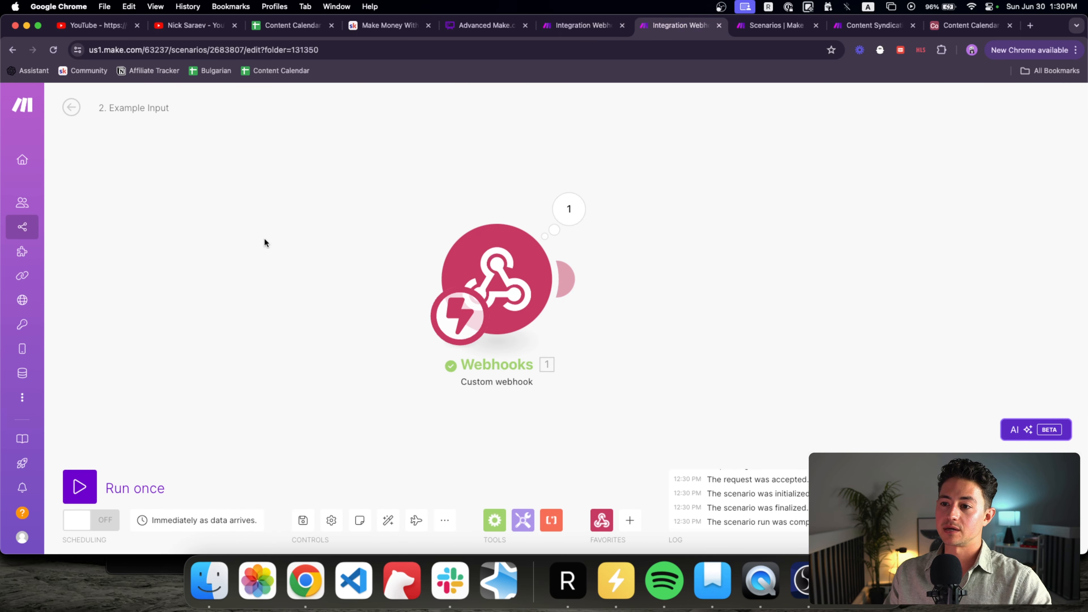
click(114, 480)
click(345, 533)
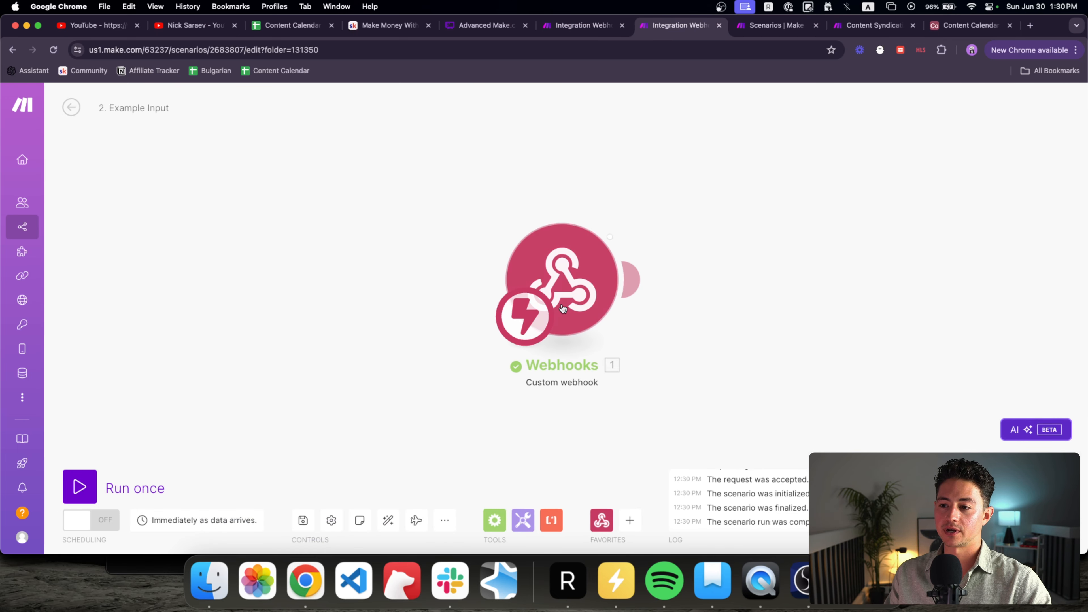
click(648, 219)
double_click(716, 238)
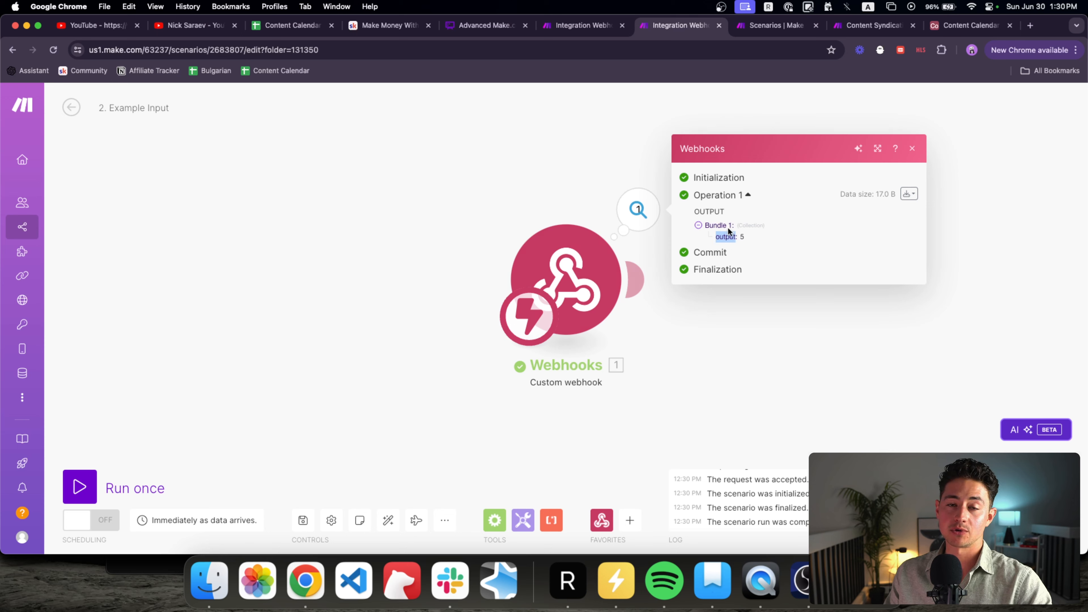
double_click(742, 237)
click(534, 185)
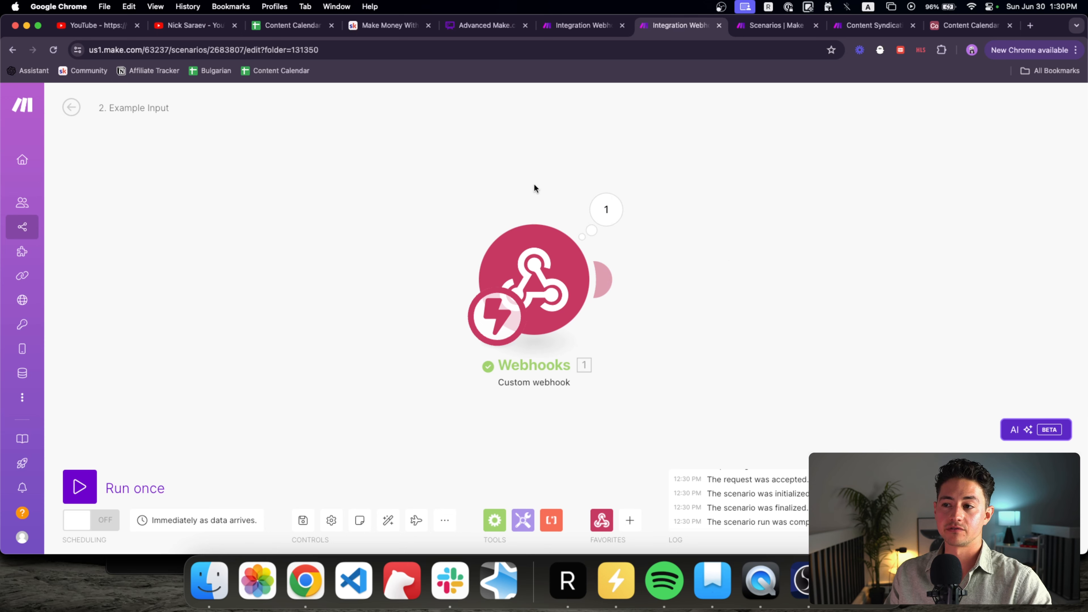
Step: Set the HTTP module to method POST with a Raw body of content type JSON
click(595, 27)
click(520, 270)
click(627, 213)
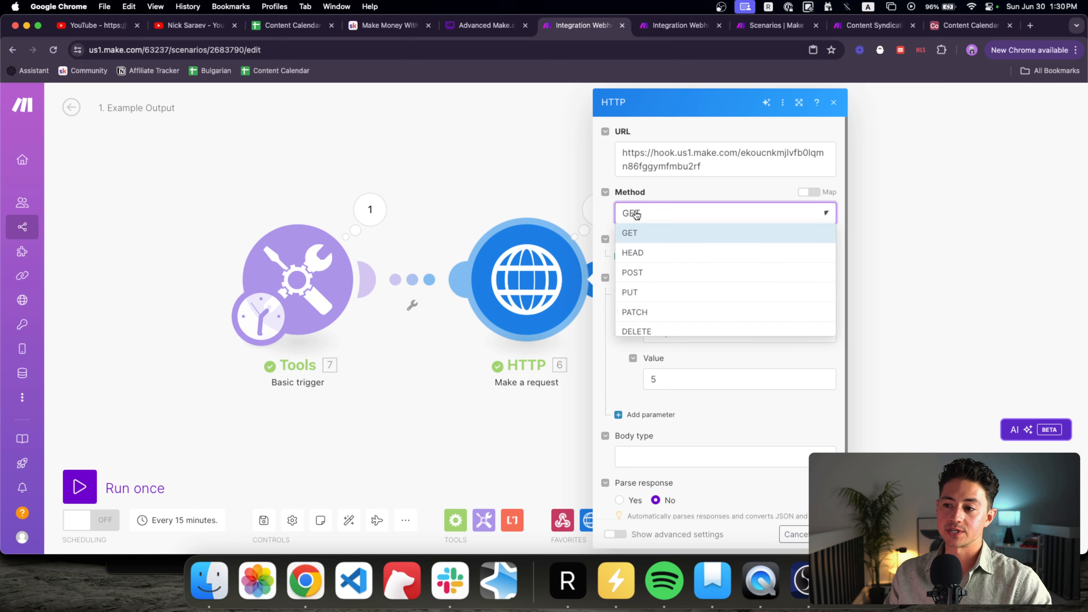
click(651, 275)
scroll(706, 360, down, 1)
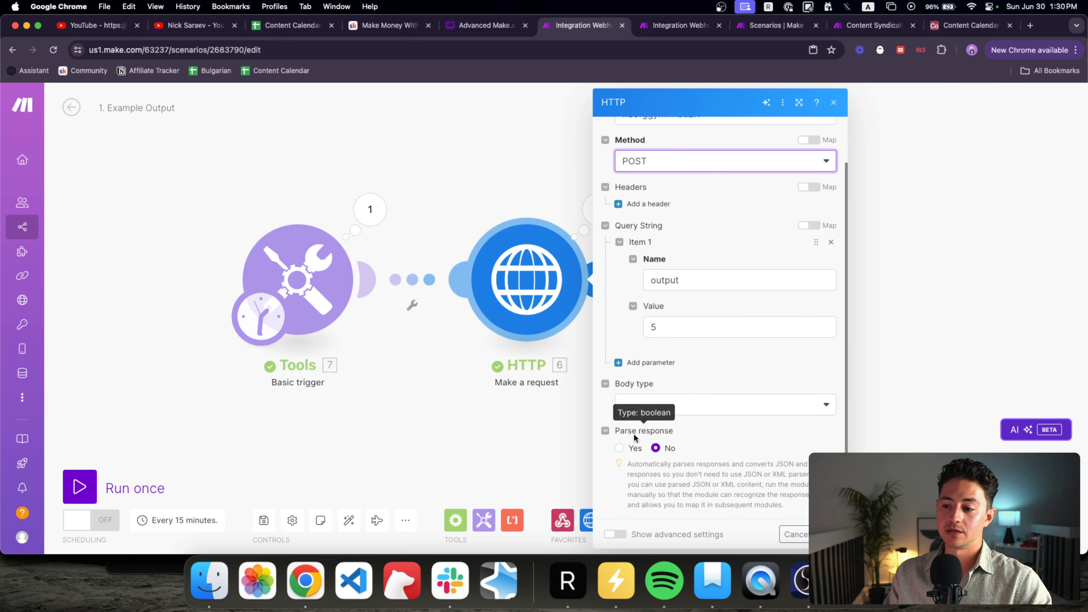
click(655, 410)
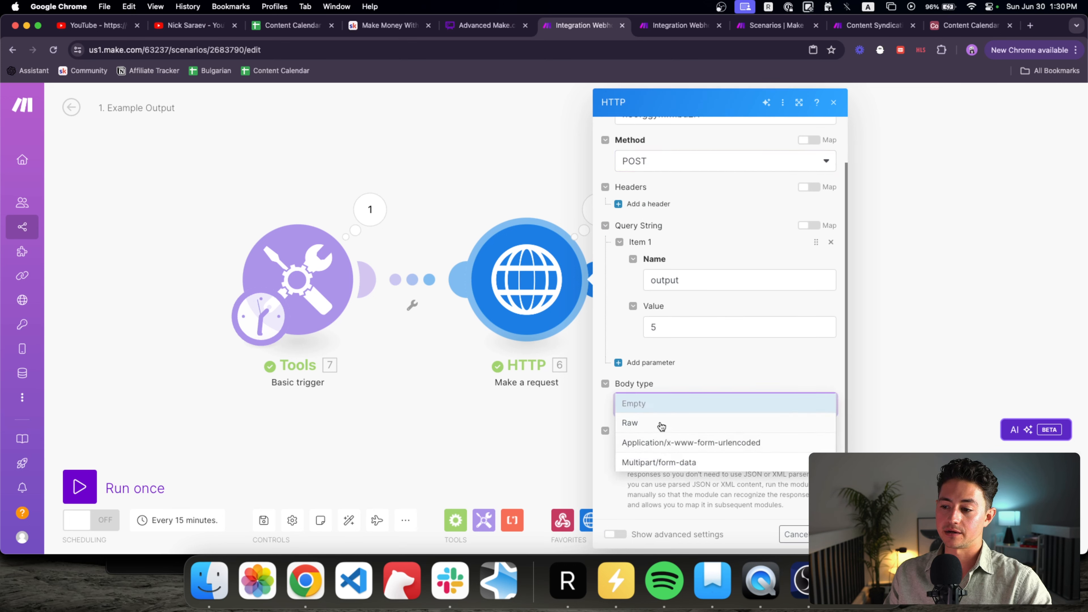
click(661, 423)
scroll(669, 424, down, 1)
click(676, 427)
click(694, 350)
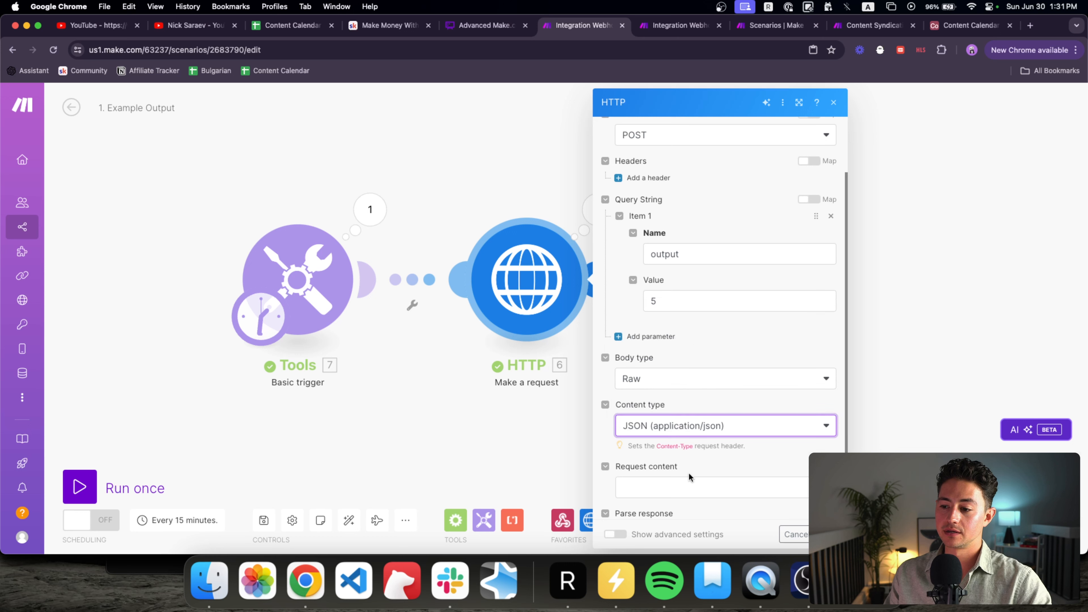
Step: Enter {"output":5} as request content, remove the output query parameter, and restart the webhook scenario listening
click(690, 477)
text({"output":5)
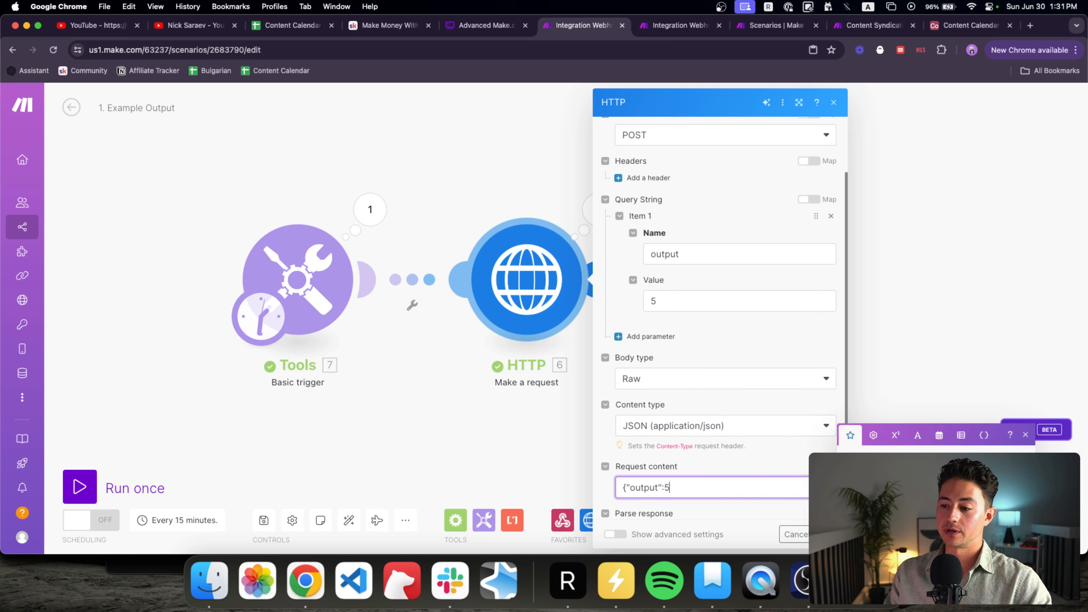
scroll(681, 214, up, 3)
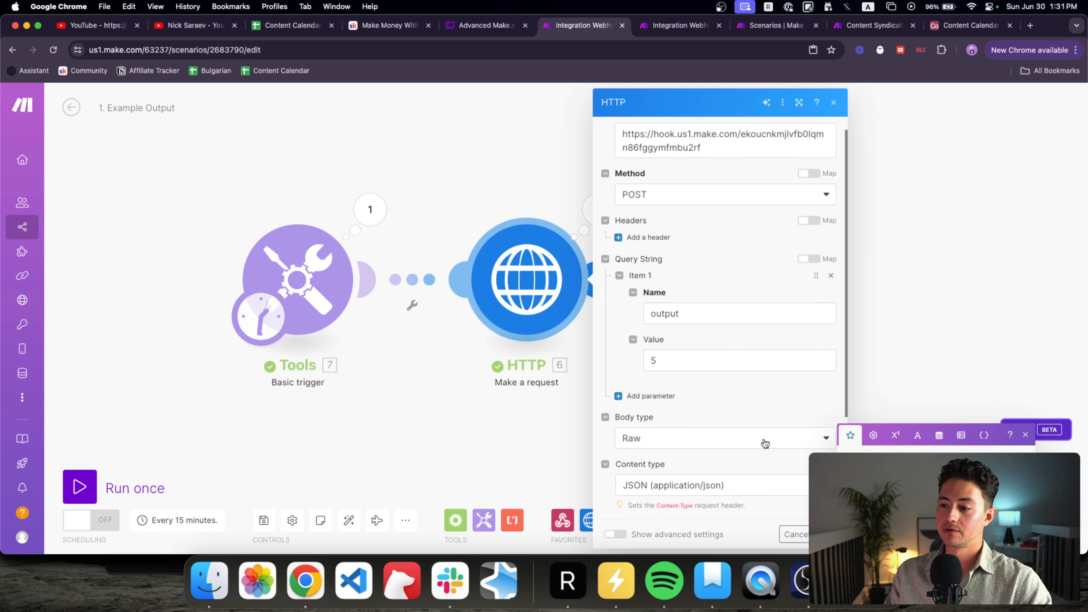
click(831, 275)
scroll(728, 301, down, 1)
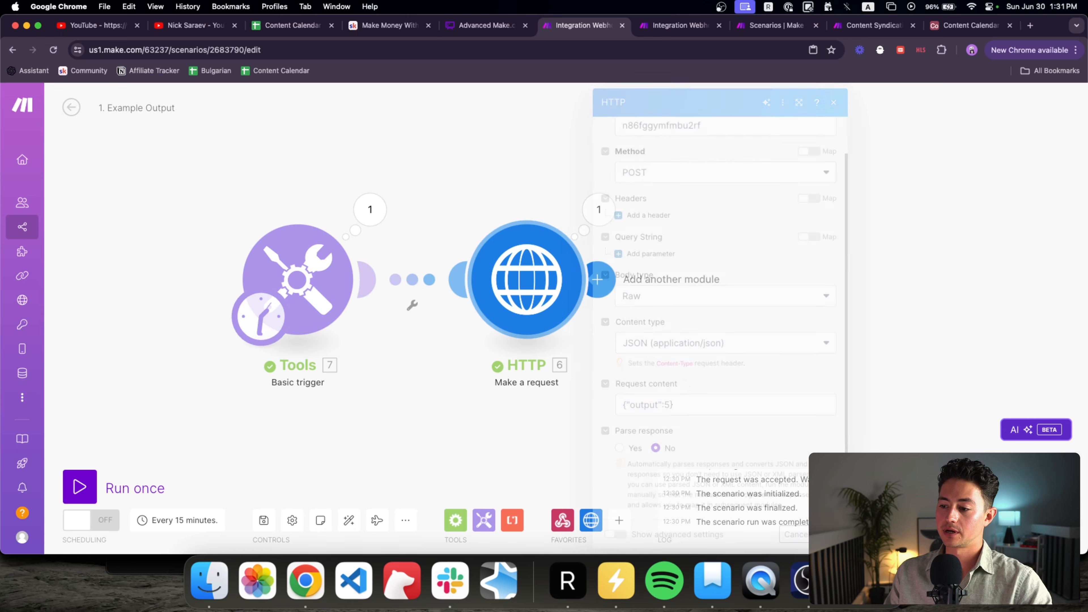
key(ctrl+Tab)
click(80, 487)
key(ctrl+shift+Tab)
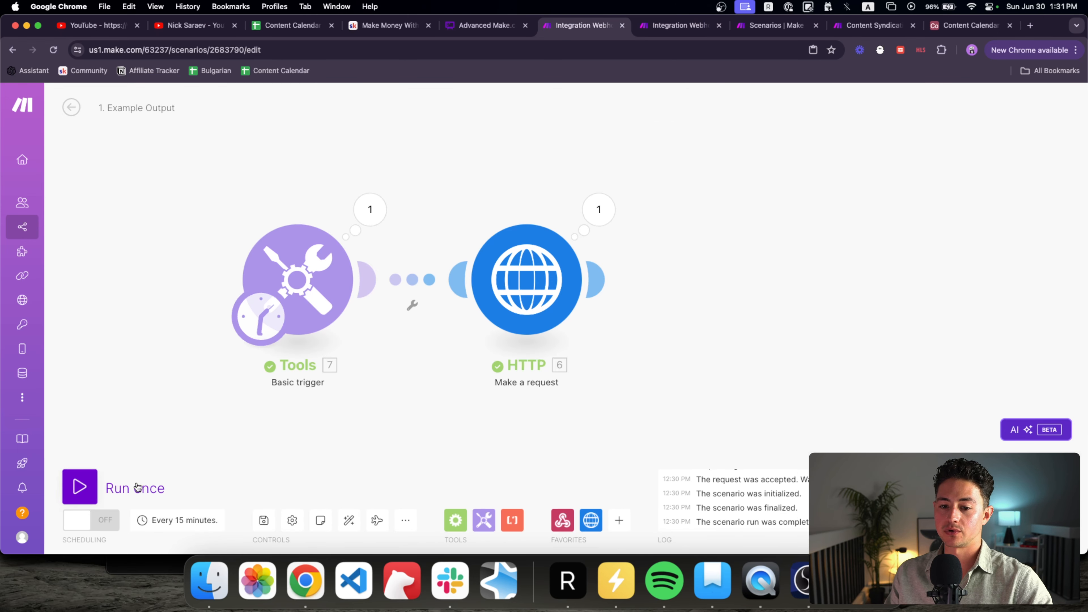
key(ctrl+Tab)
Step: Close the webhook run output and return to the 'Advanced Make.com: Breaking Up Scenarios' board
click(639, 210)
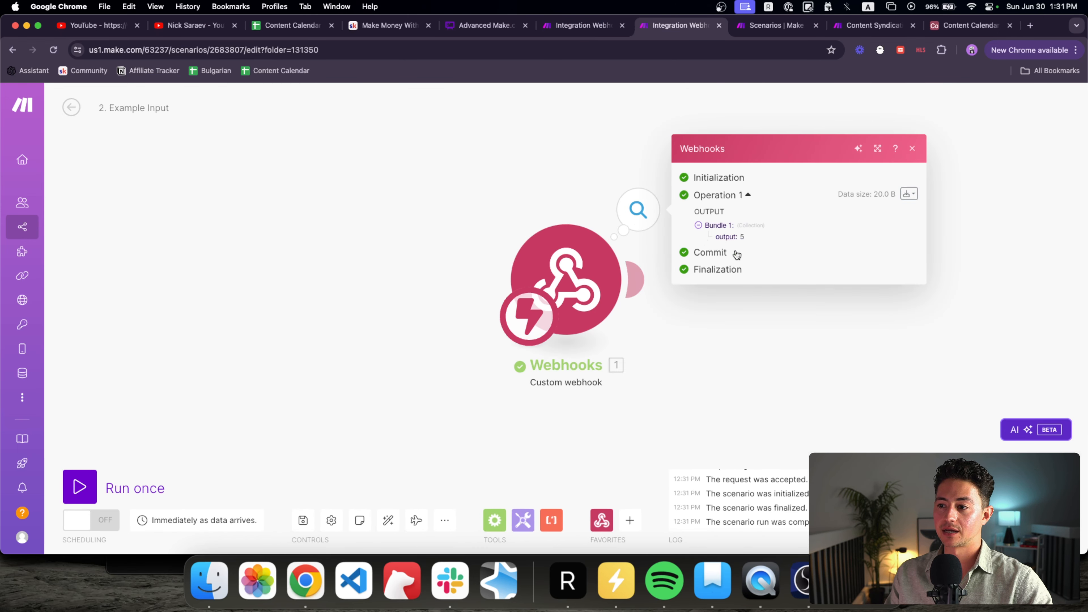
click(555, 172)
key(ctrl+shift+Tab)
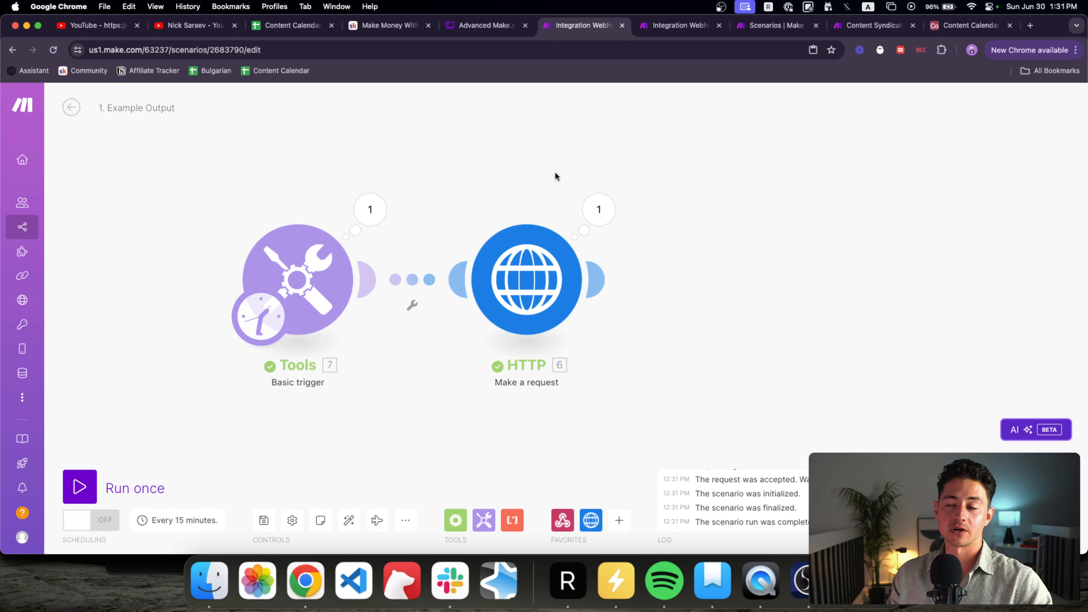
click(488, 27)
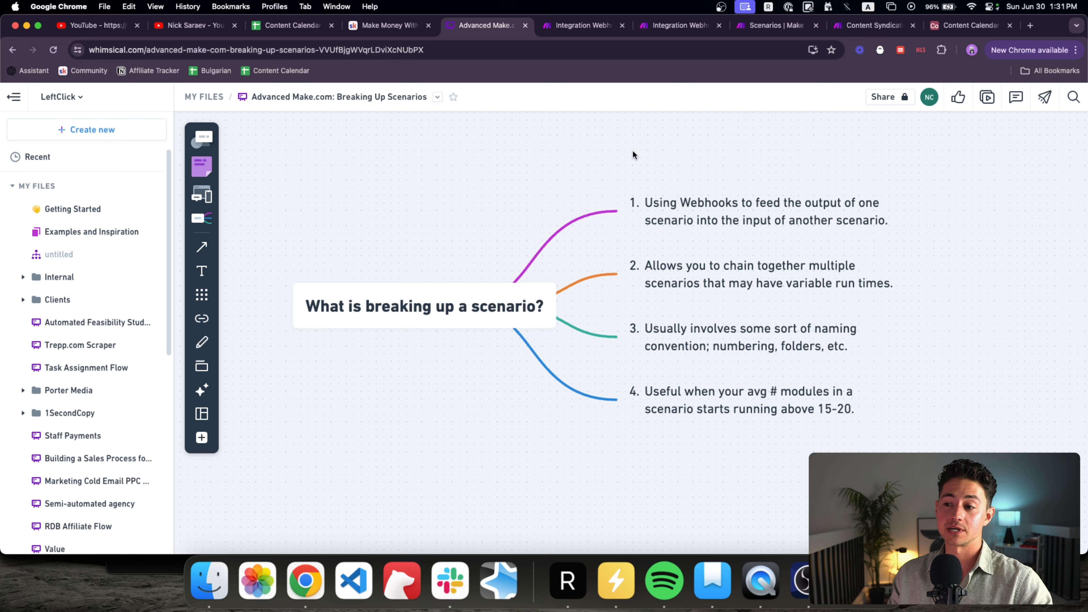
Step: Scroll the Whimsical canvas right and down to centre the 'Why break up scenarios' mind map
scroll(609, 149, right, 9)
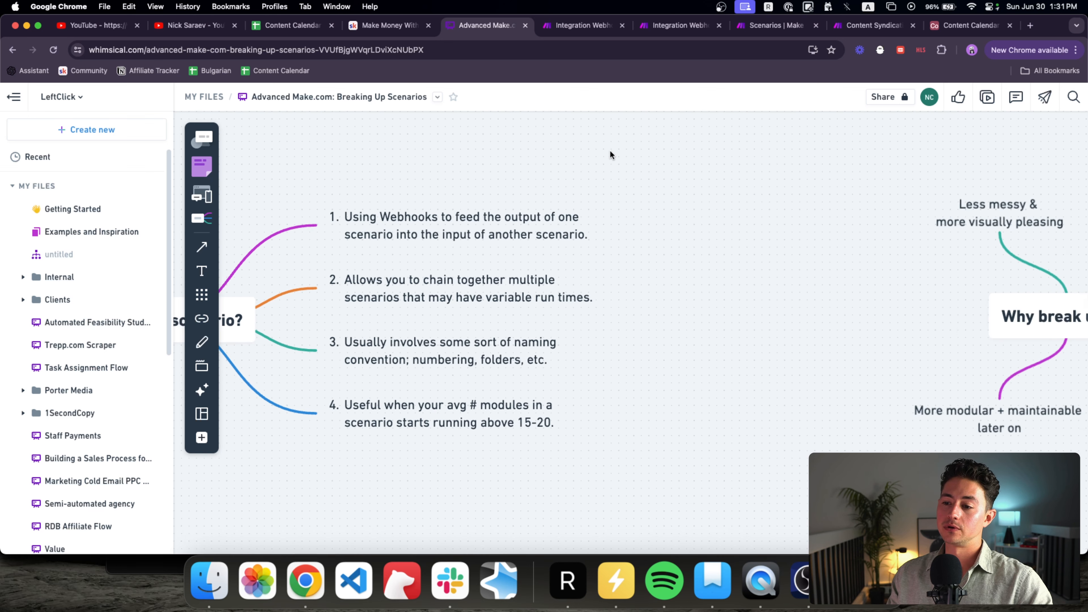
scroll(610, 156, right, 9)
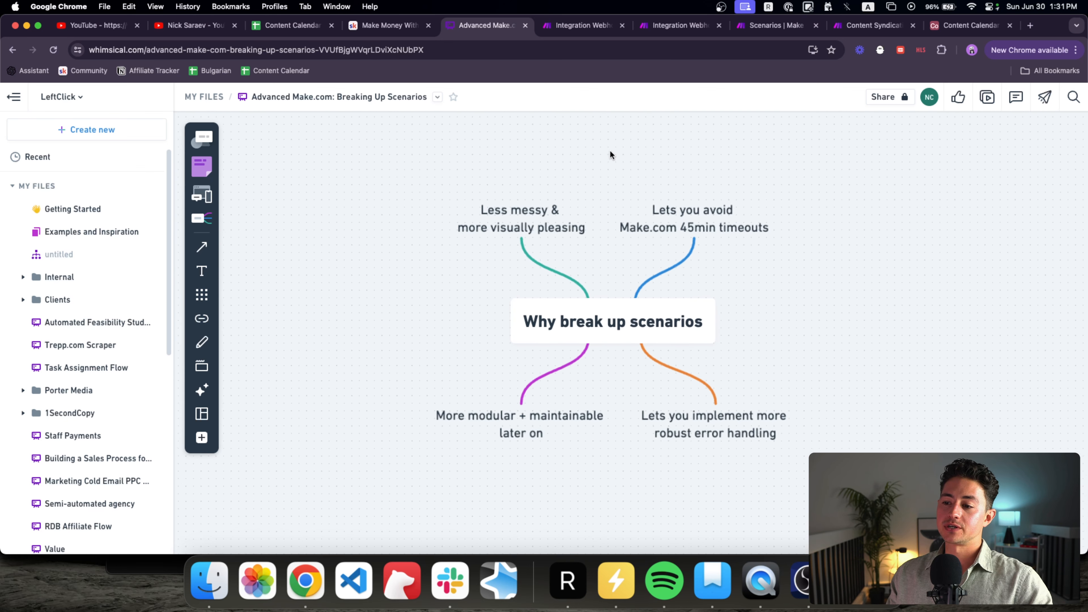
scroll(610, 155, down, 1)
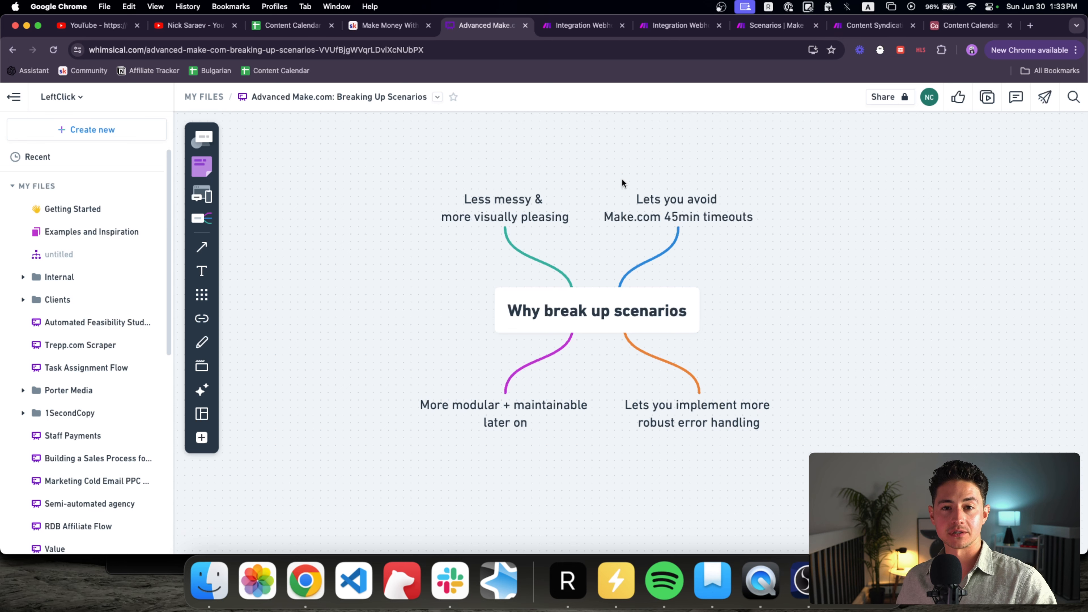
scroll(621, 178, right, 1)
scroll(622, 178, down, 1)
scroll(621, 178, up, 1)
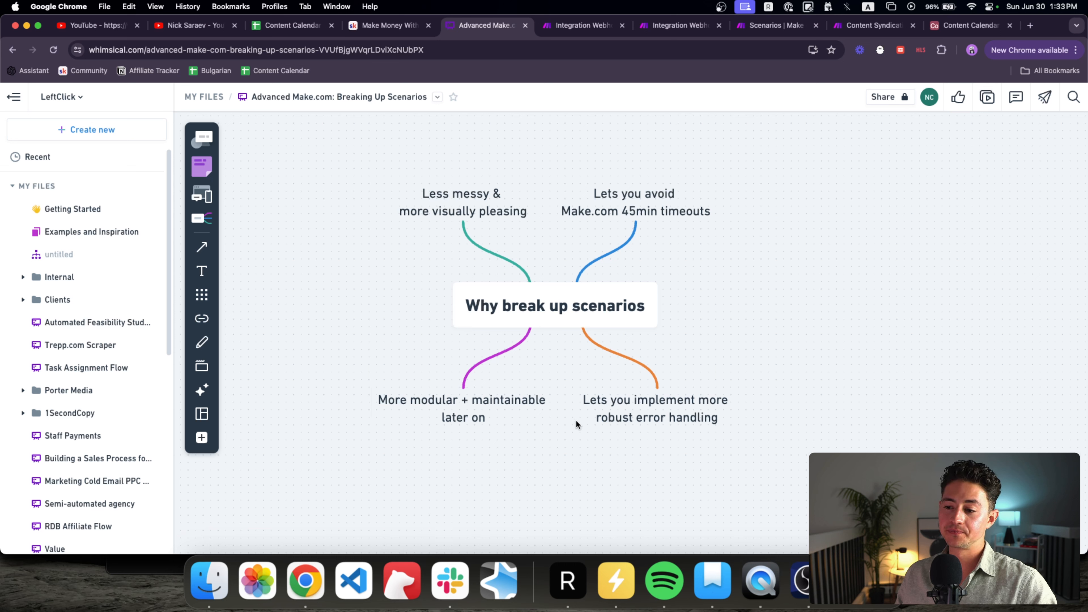
click(600, 419)
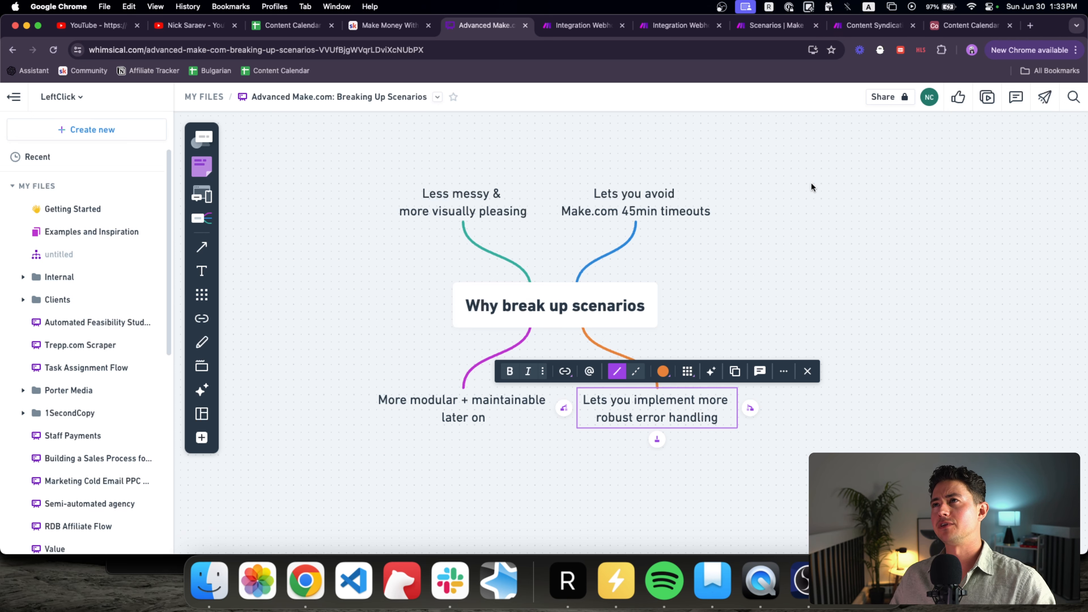
key(super+t)
text(401 unau)
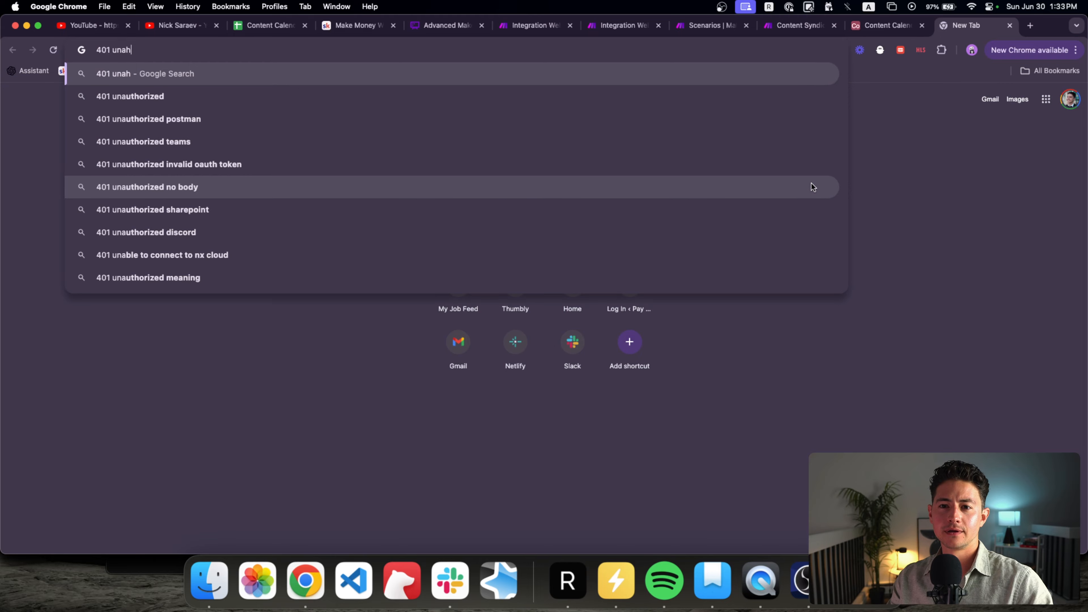
key(super+w)
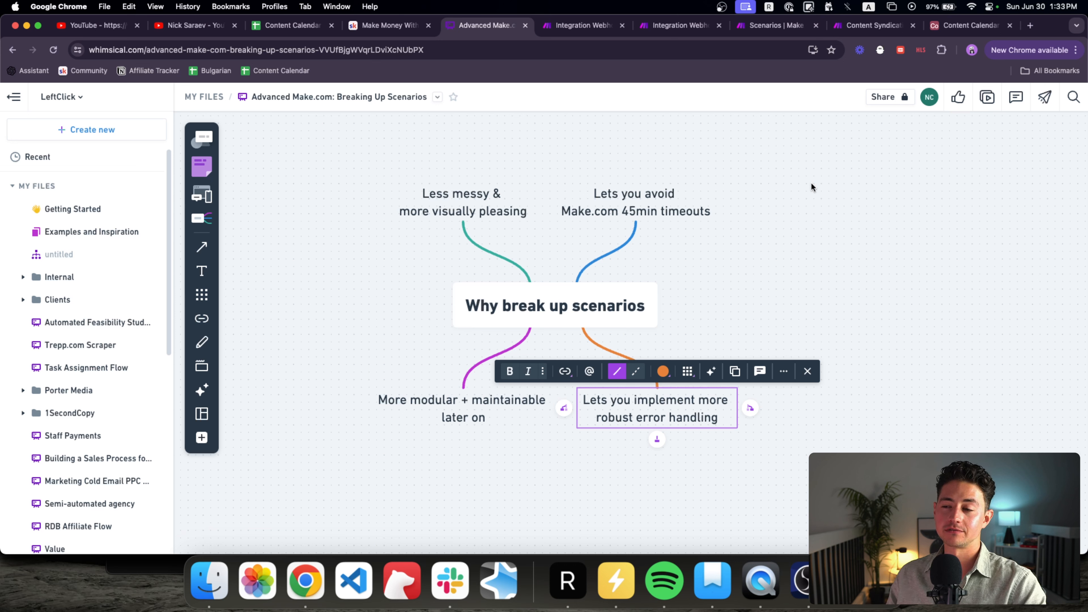
Step: Clear the mind map selection and scroll over to the 'When to break up a scenario' map
click(800, 153)
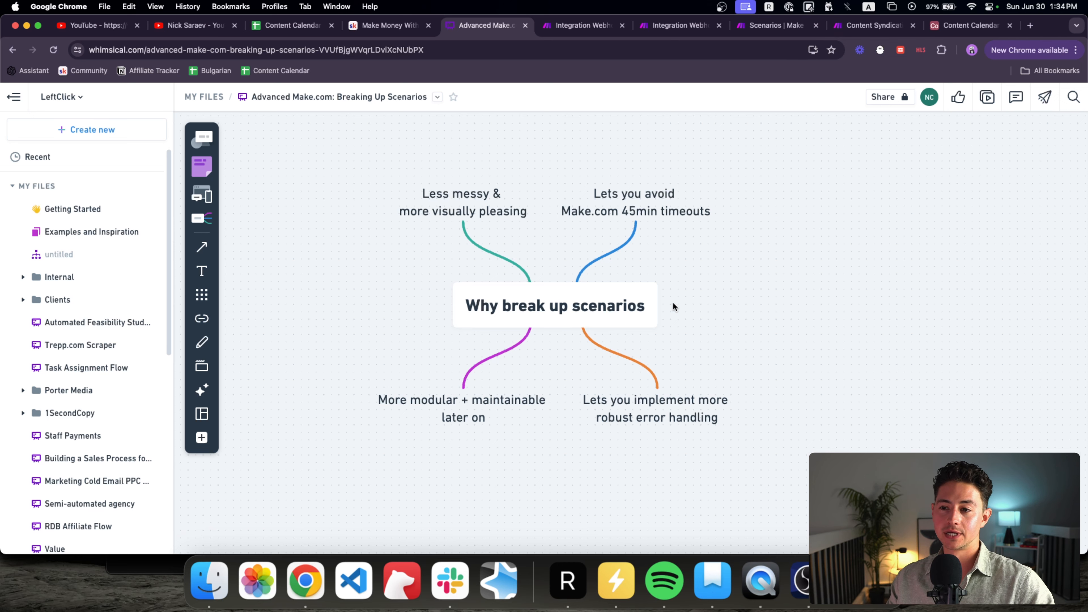
scroll(673, 302, left, 2)
scroll(672, 302, down, 1)
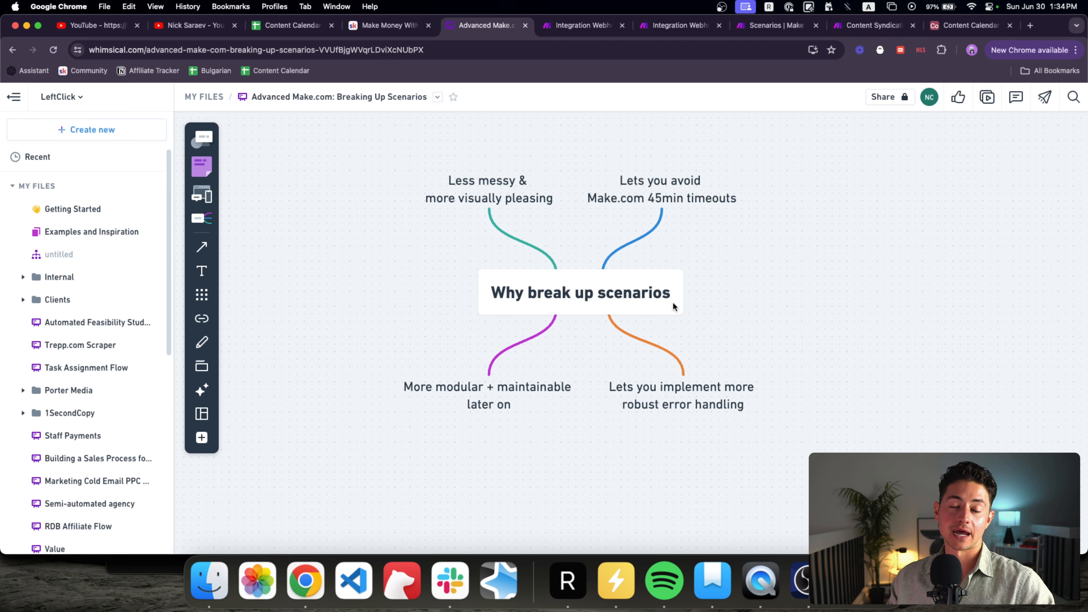
scroll(673, 302, right, 2)
scroll(672, 302, up, 1)
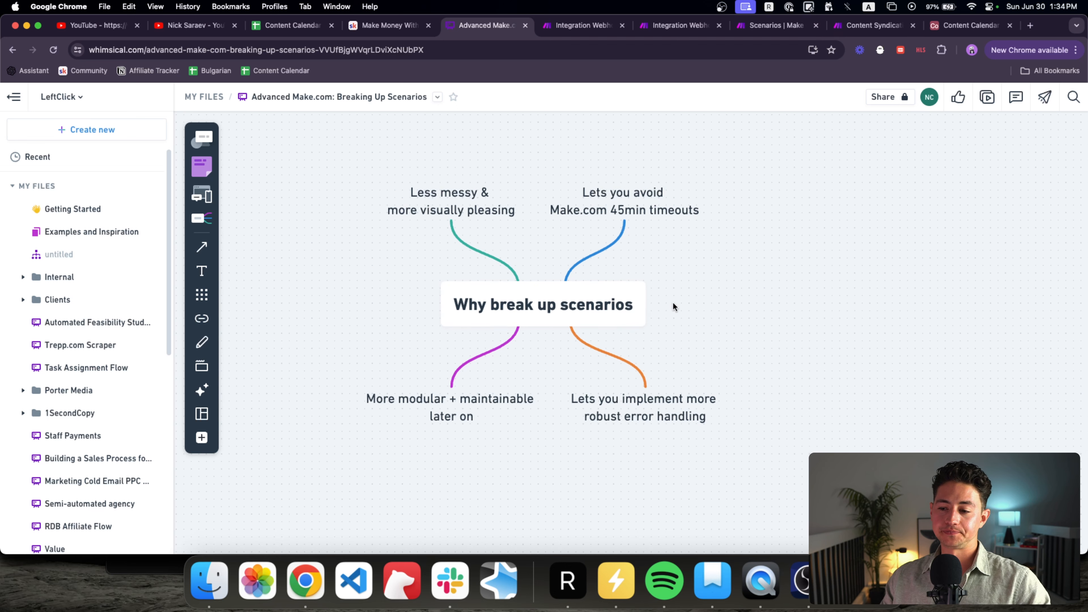
scroll(673, 302, right, 2)
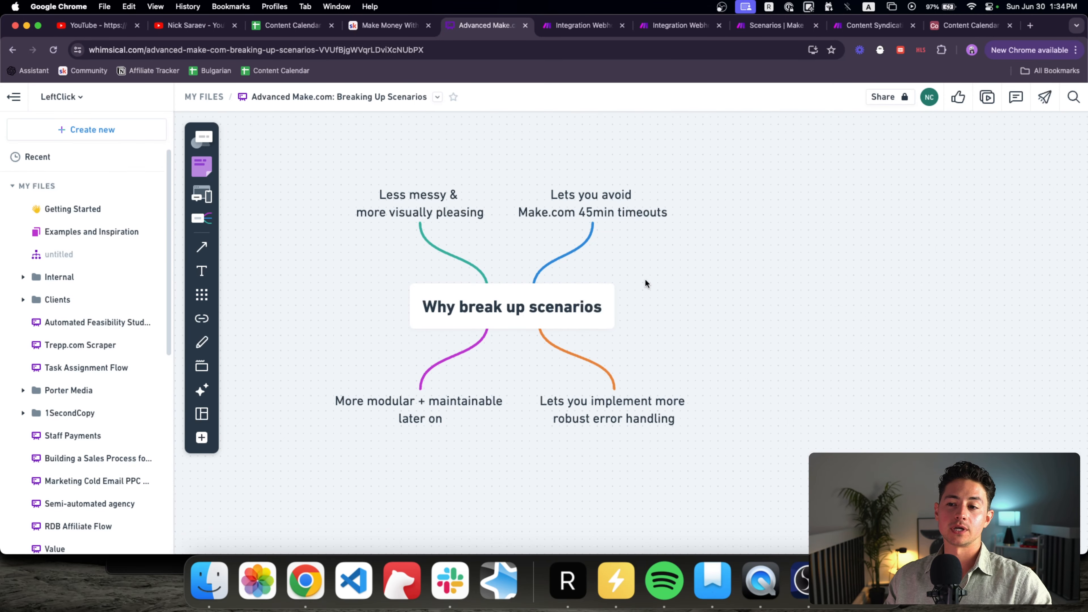
scroll(646, 283, right, 10)
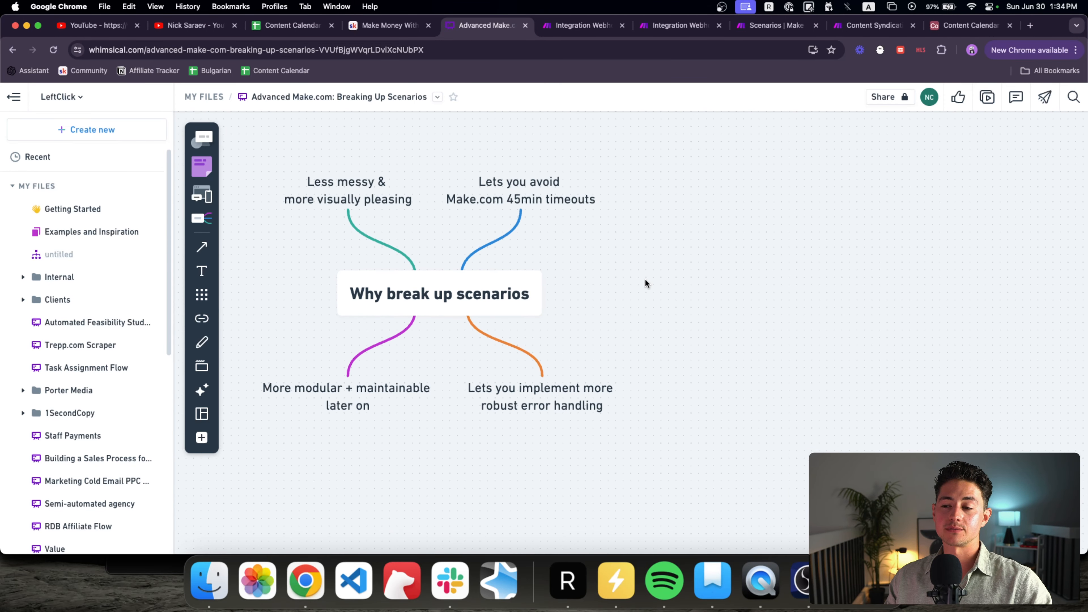
scroll(646, 283, right, 8)
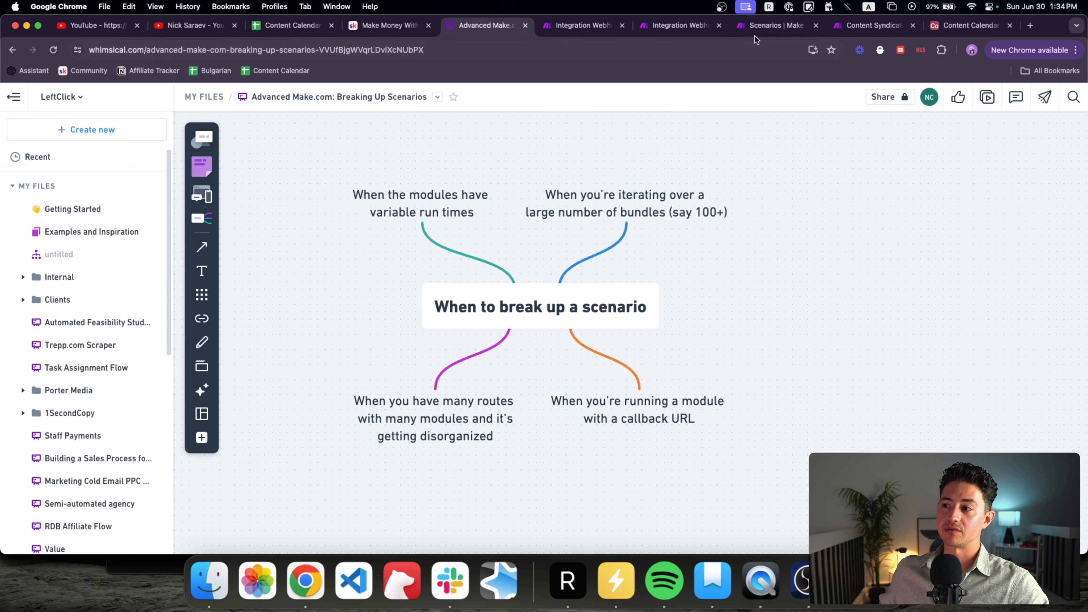
Step: Move the Content Syndication tab one slot left, then return to the Advanced Make.com board
click(838, 30)
drag(838, 30, 743, 29)
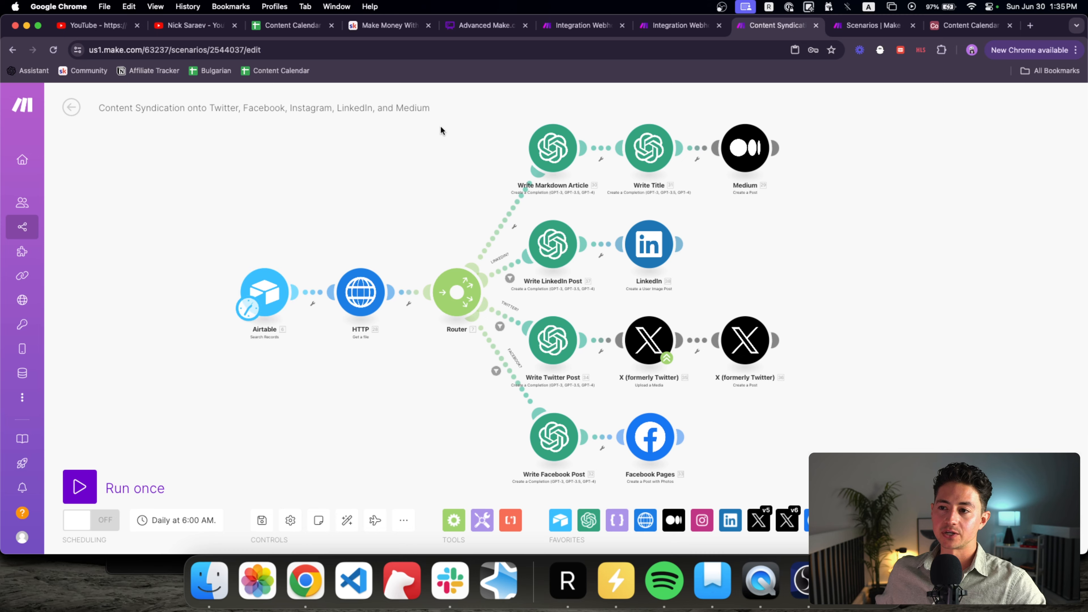
click(489, 31)
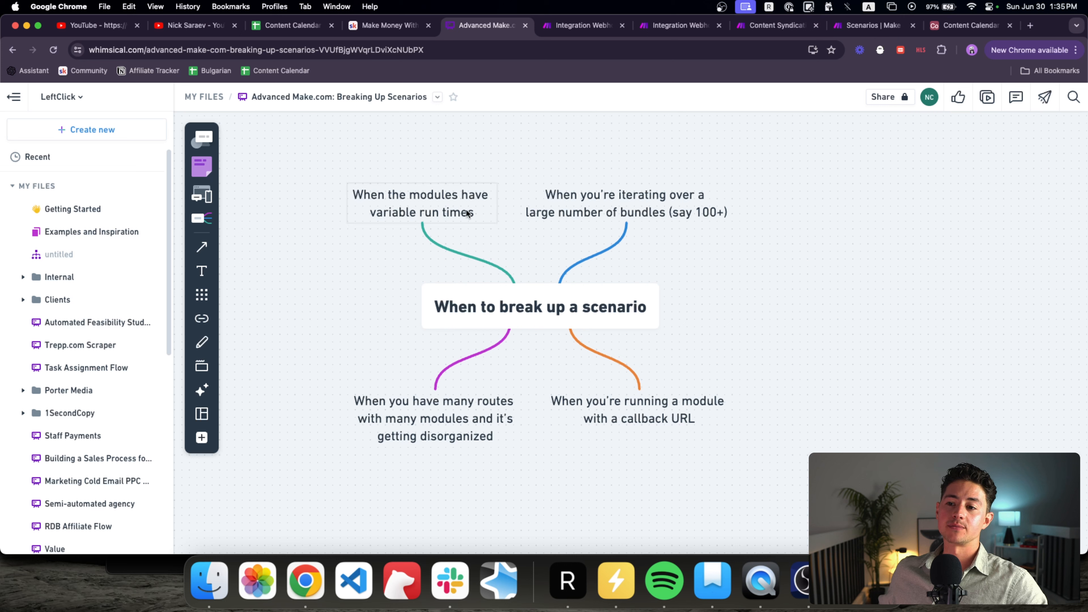
Step: Append ' (like AI)' to the 'When the modules have variable run times' branch
click(428, 202)
triple_click(427, 199)
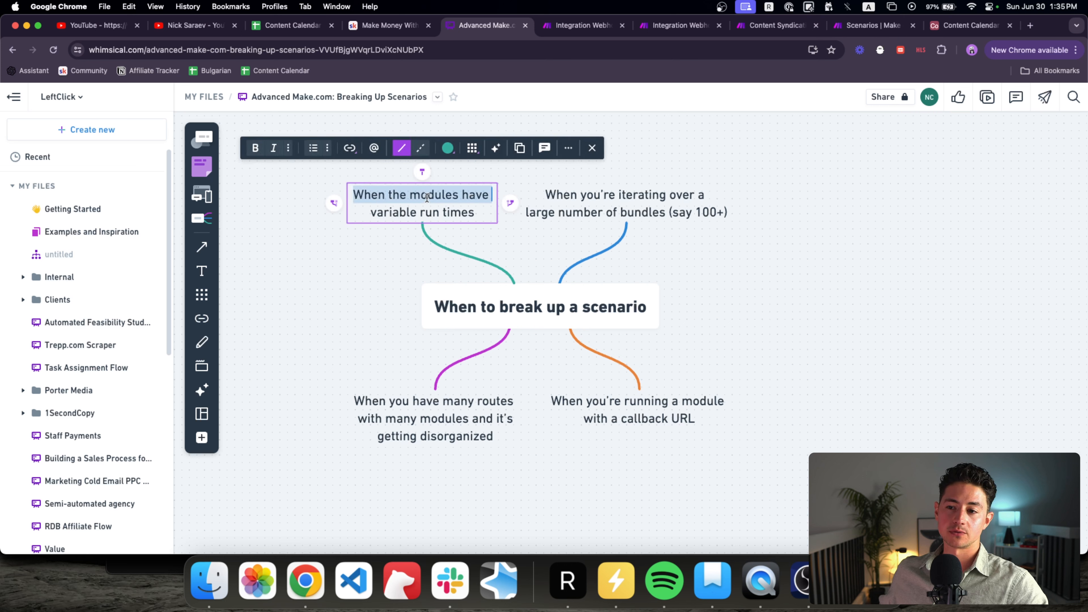
click(478, 213)
text((like AI))
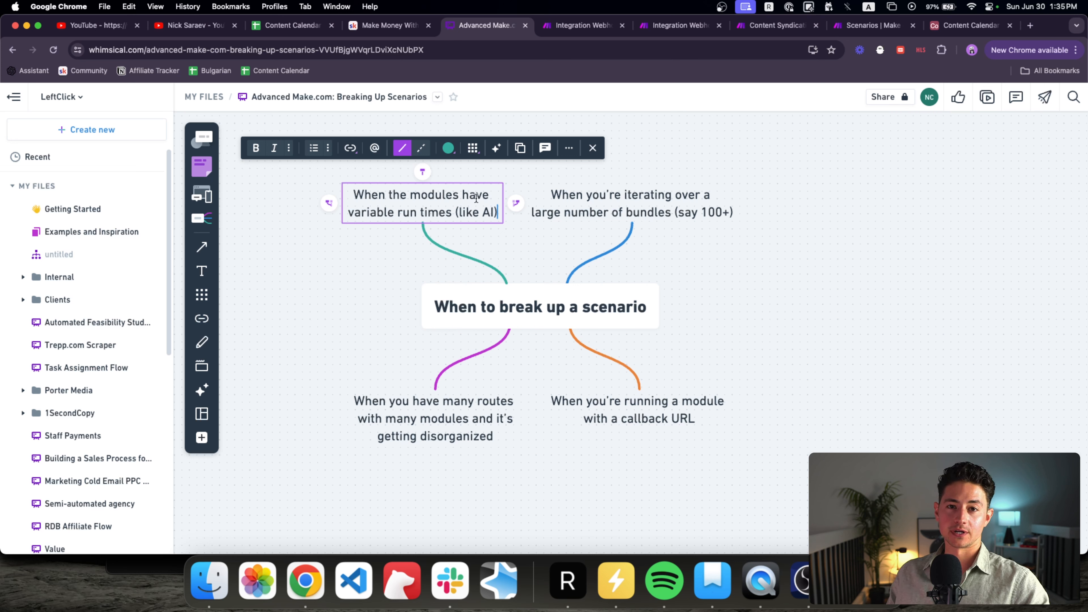
Step: Review the large-number-of-bundles and callback URL branches, then exit editing
click(606, 202)
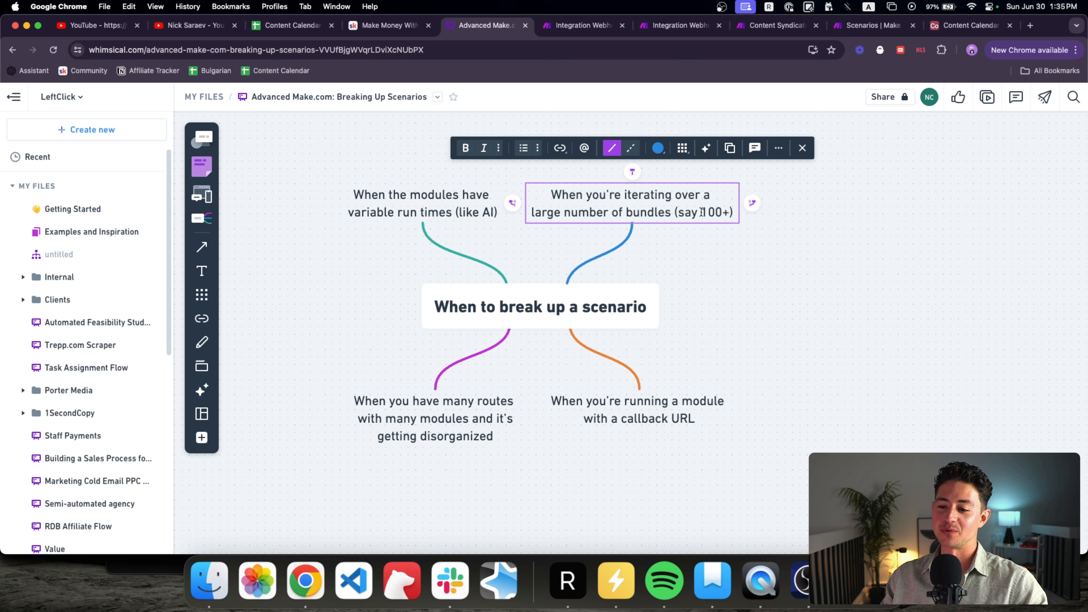
click(370, 357)
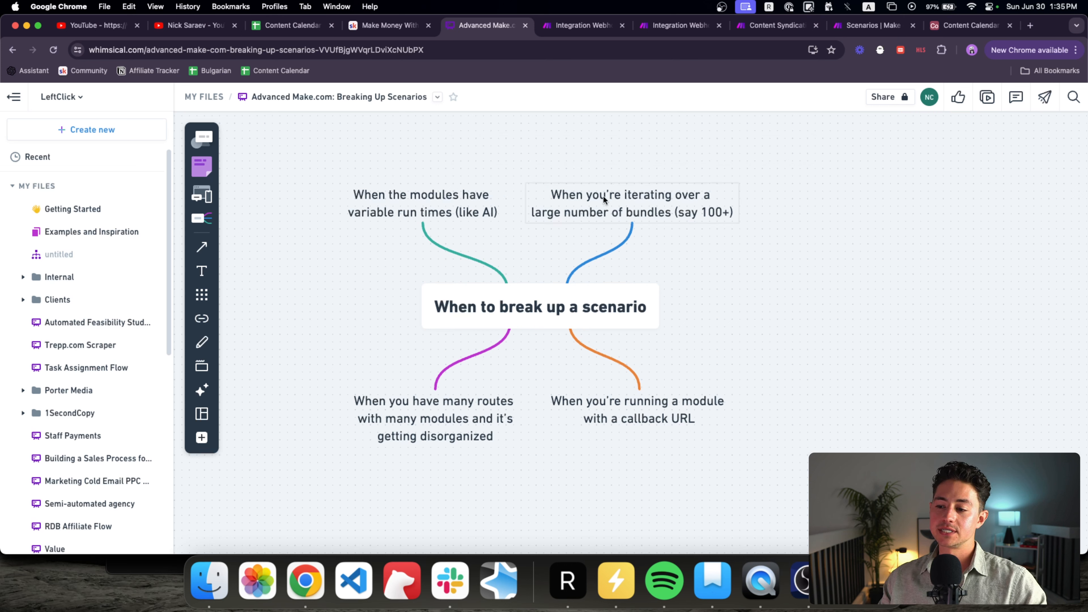
click(647, 416)
triple_click(646, 414)
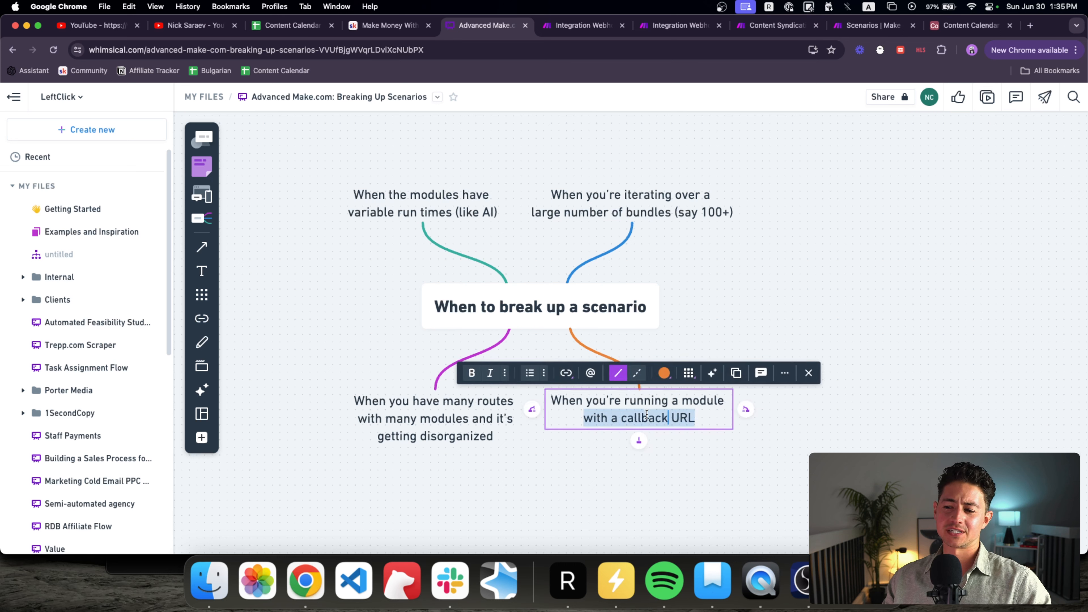
click(647, 414)
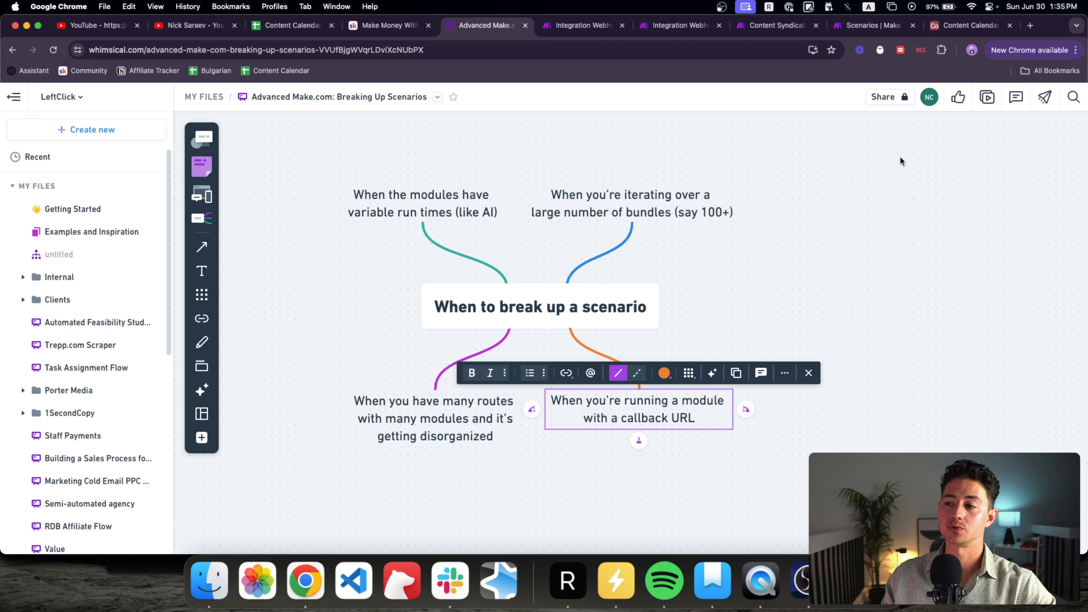
key(Escape)
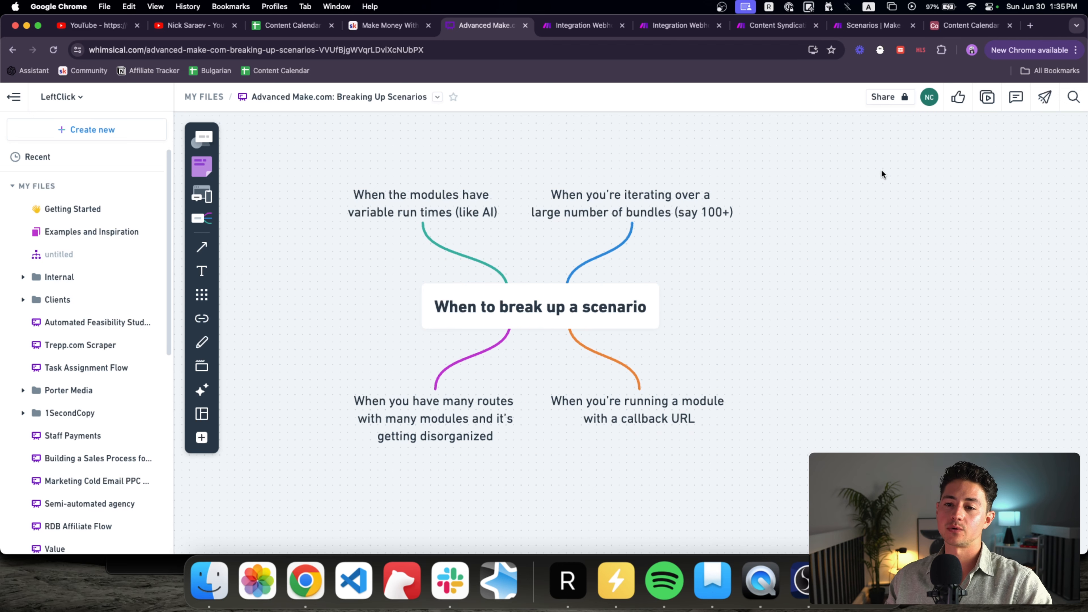
scroll(868, 178, down, 1)
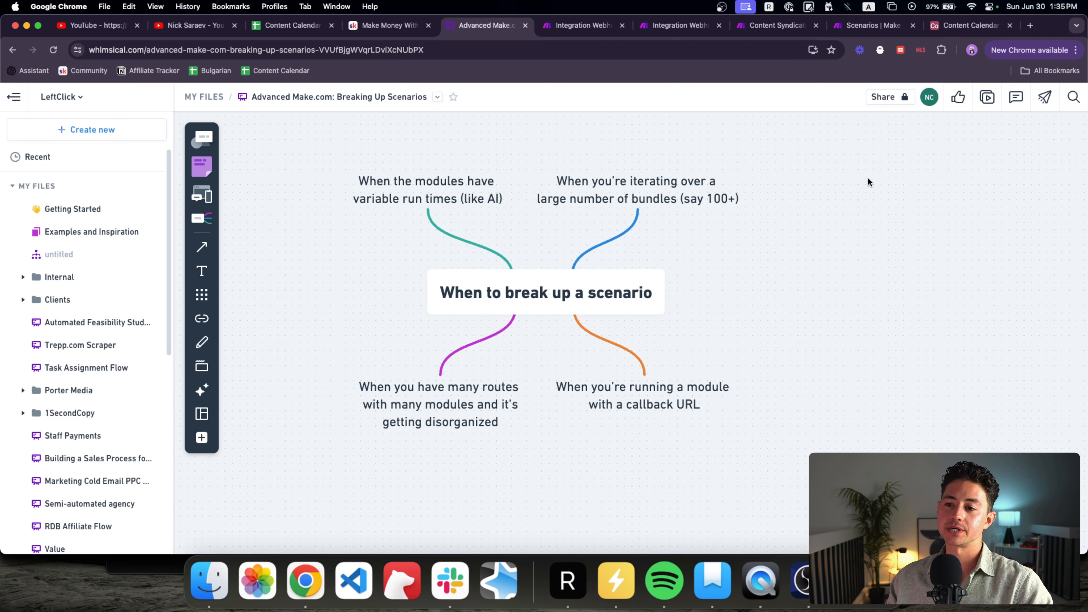
Step: Place the Content Syndication tab beside Advanced Make, dismiss the Rize popup, and bring up Airtable's Content Calendar
click(760, 26)
drag(759, 26, 584, 26)
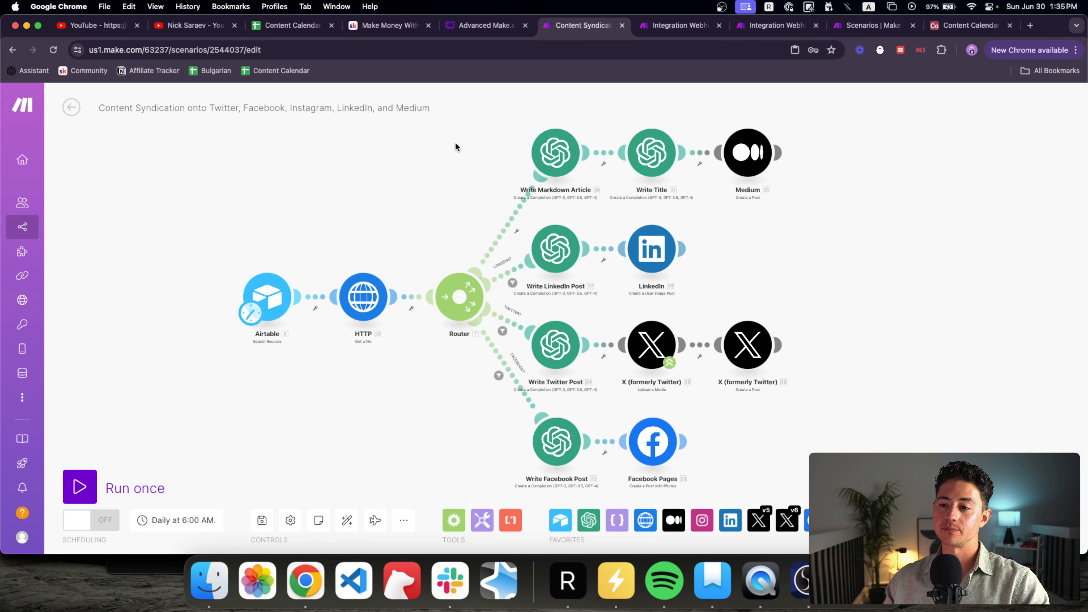
drag(456, 143, 440, 136)
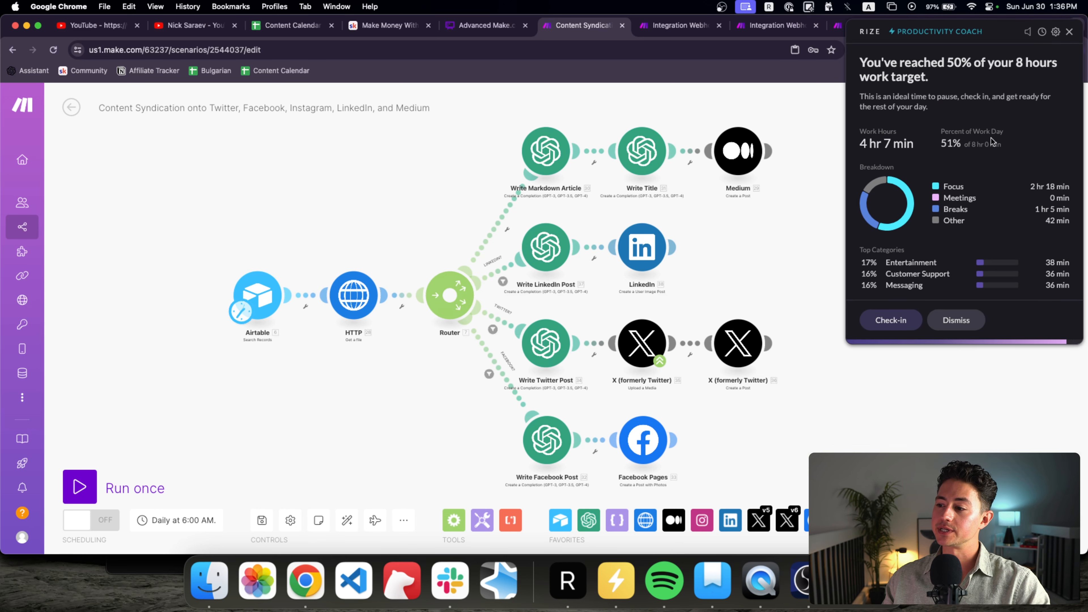
click(976, 322)
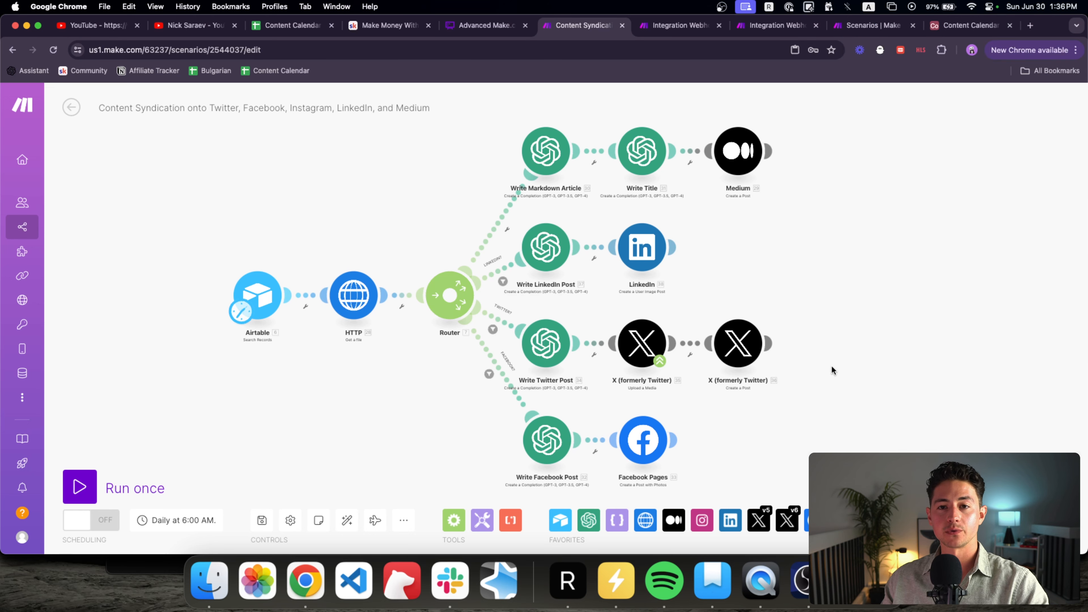
drag(801, 288, 799, 292)
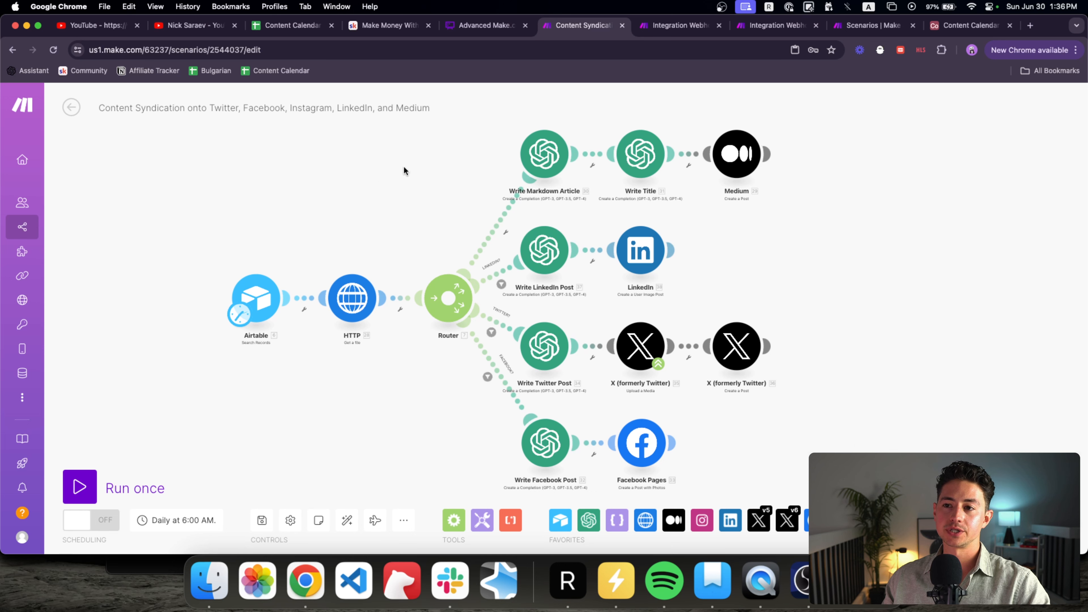
drag(934, 25, 557, 28)
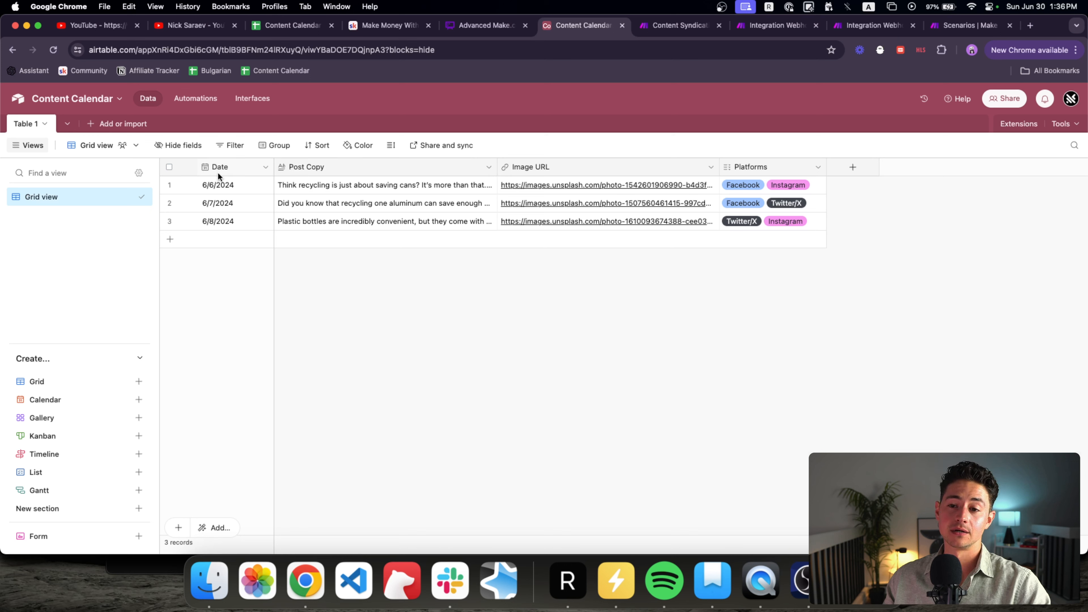
Step: Delete the Platforms field from the Content Calendar table
click(219, 184)
click(222, 204)
click(304, 173)
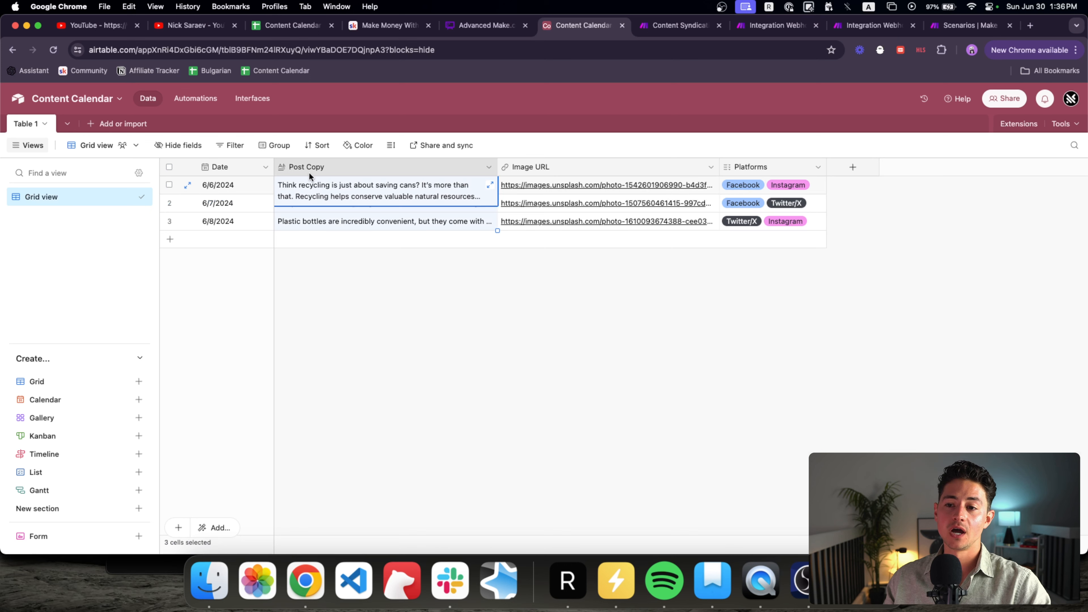
click(544, 170)
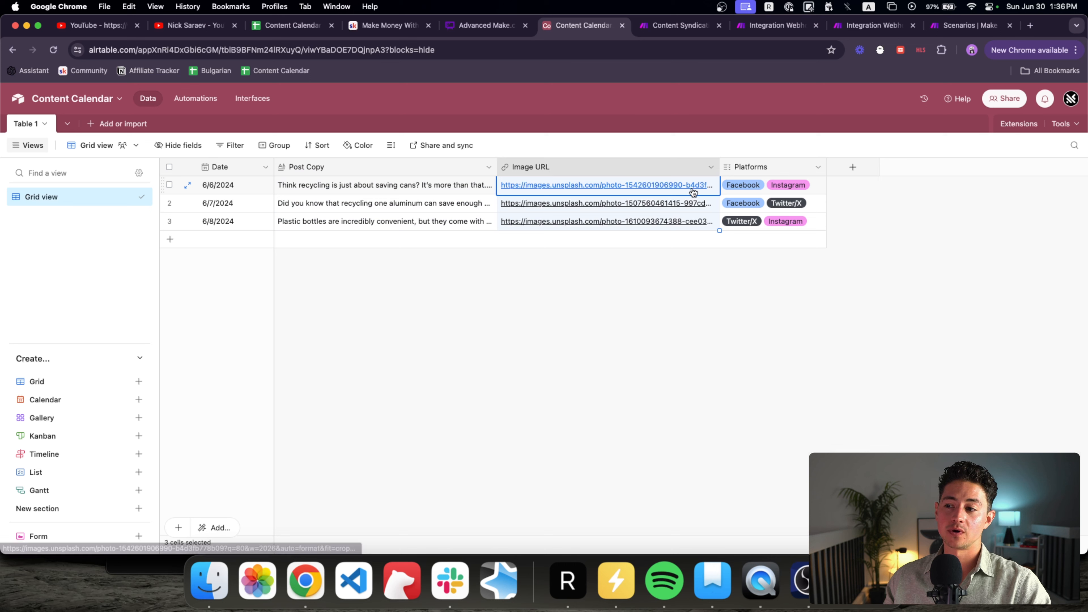
click(753, 172)
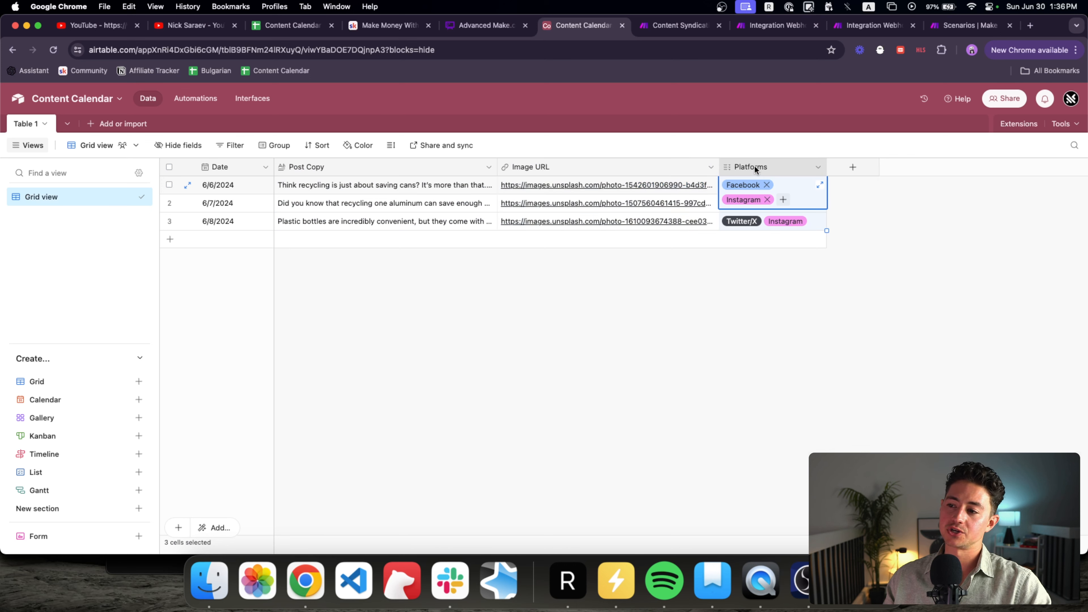
click(818, 166)
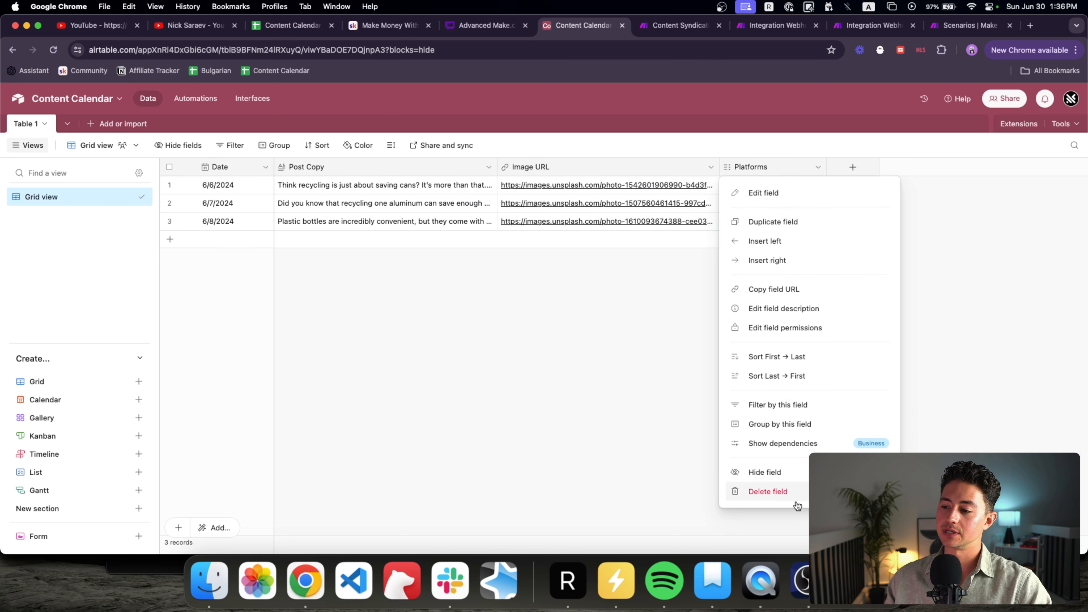
key(Escape)
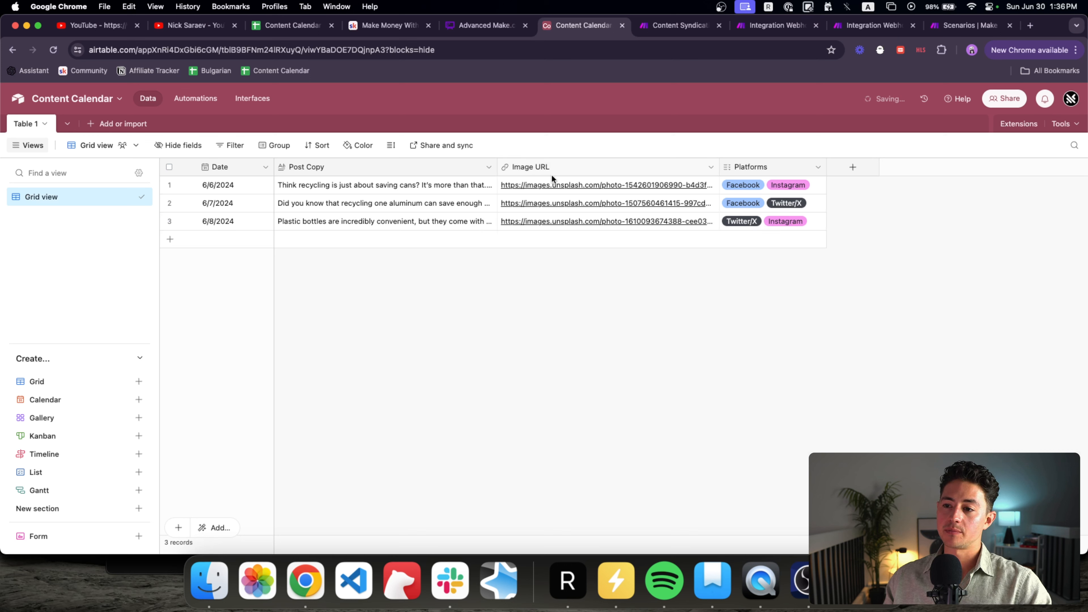
click(818, 167)
click(780, 491)
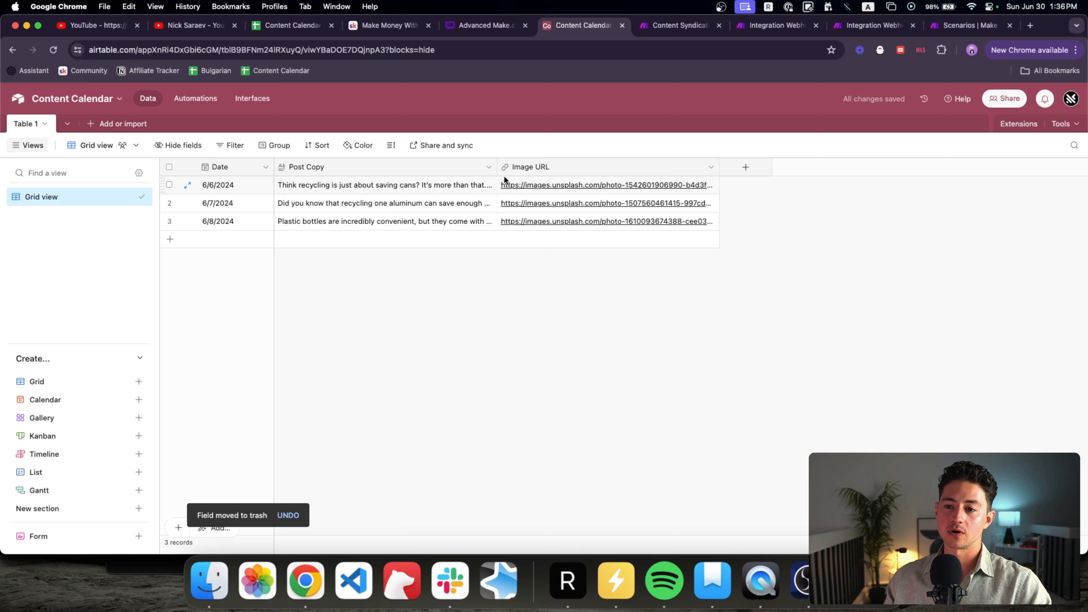
Step: Read row 1's post copy and view its image URL photo
click(425, 178)
click(424, 180)
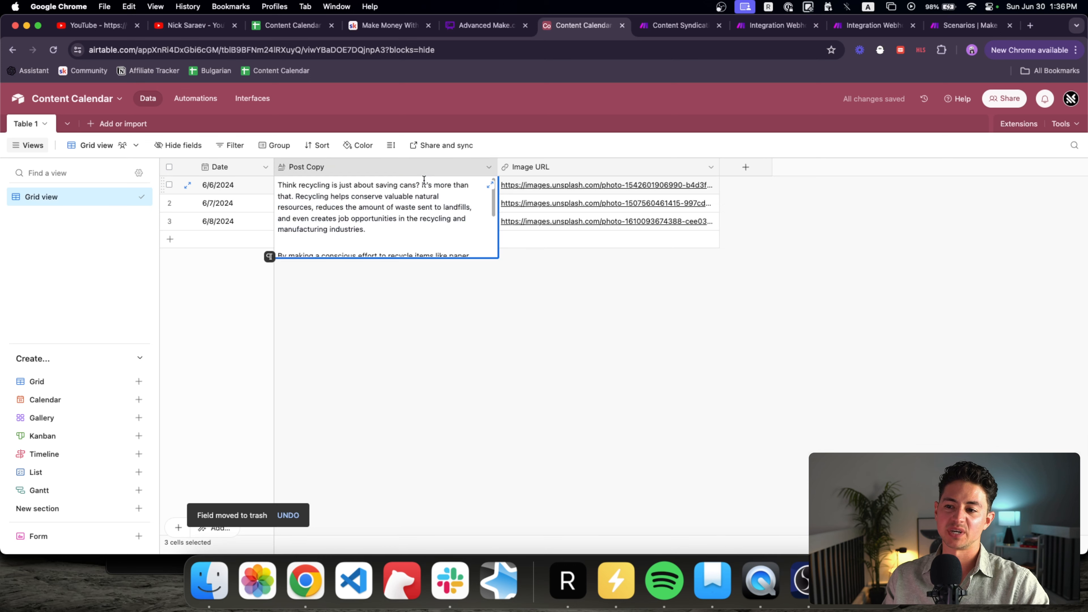
triple_click(393, 210)
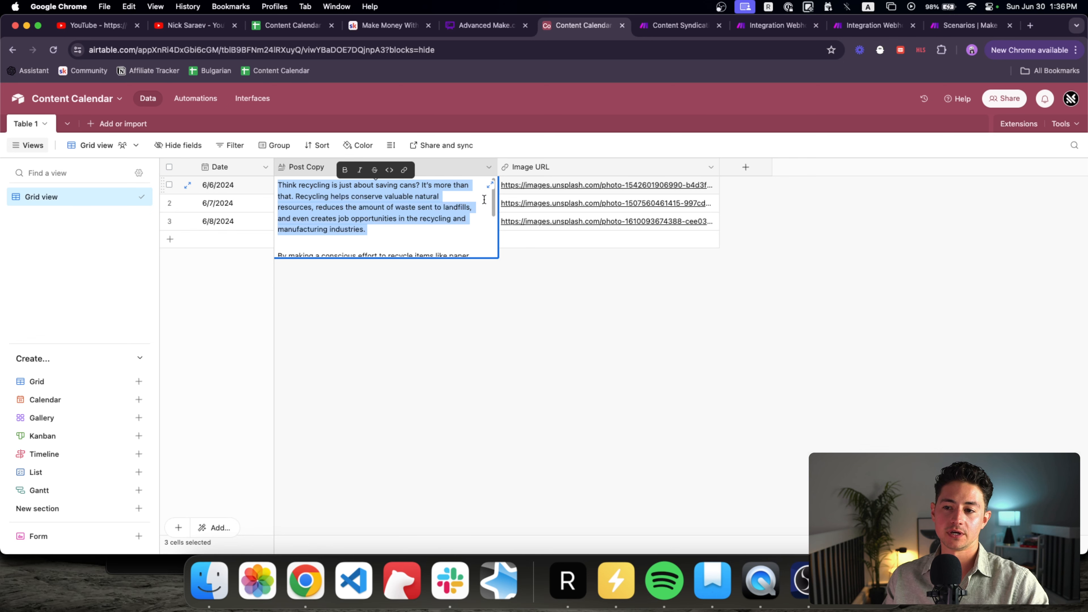
click(401, 210)
scroll(401, 210, down, 3)
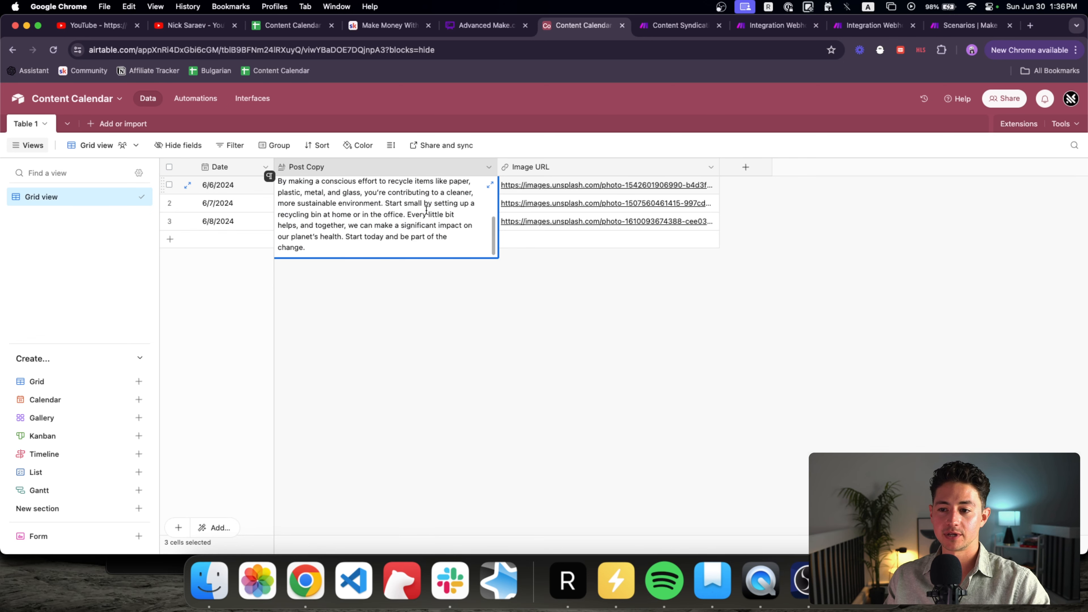
click(594, 270)
click(547, 185)
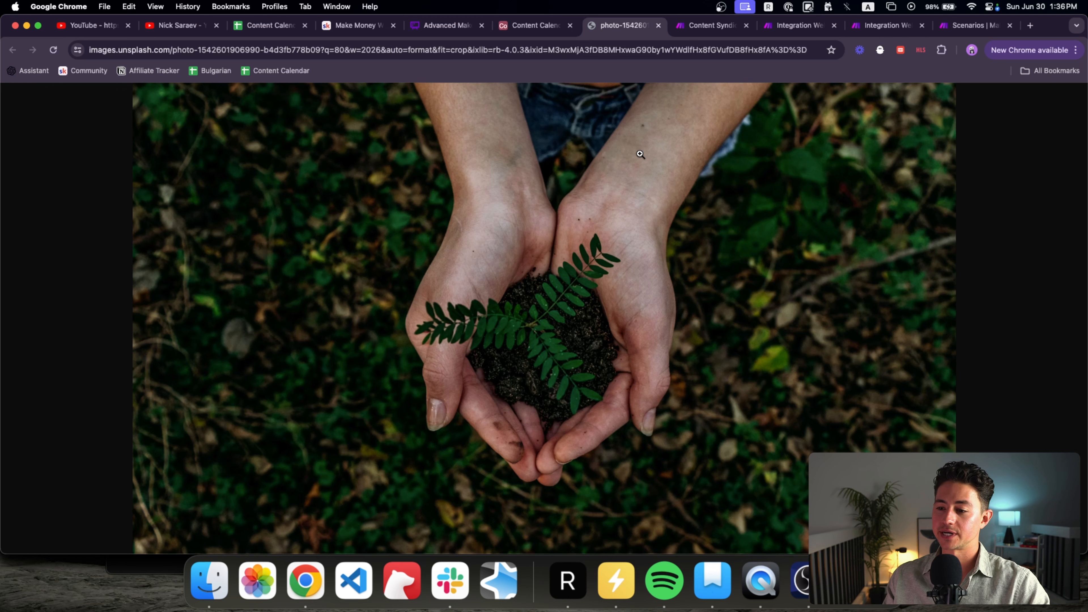
key(super+w)
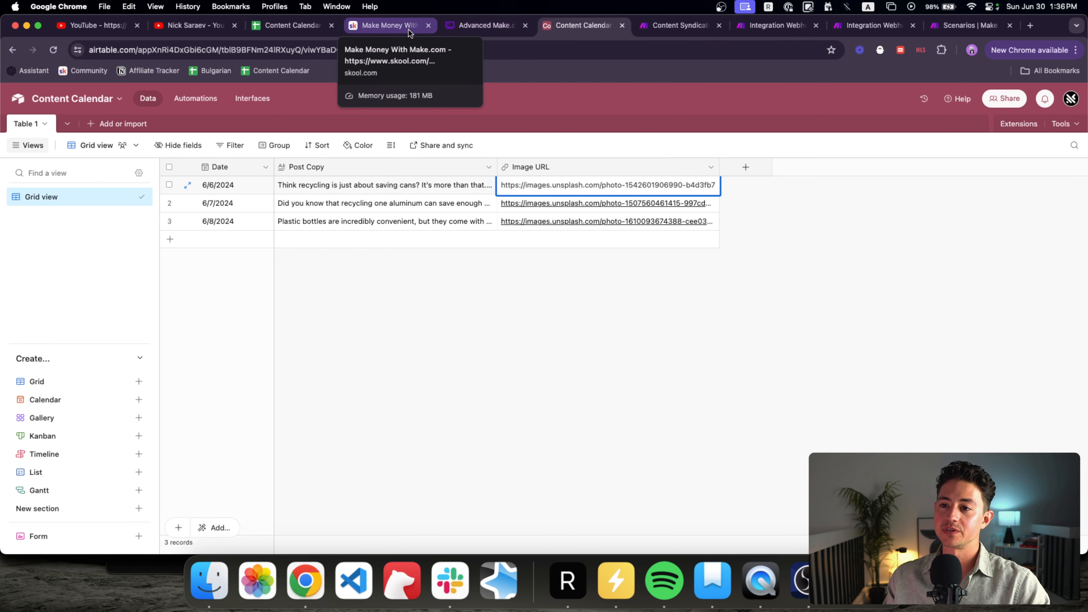
Step: Check the HTTP module's URL mapping, then pan to the router branches
click(679, 25)
scroll(278, 264, up, 5)
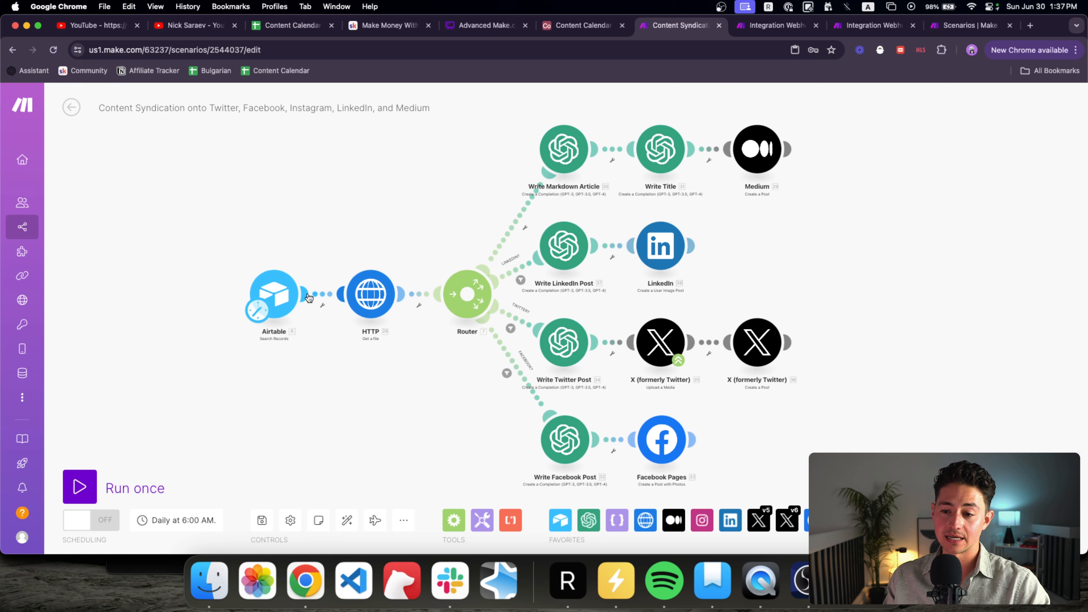
click(360, 279)
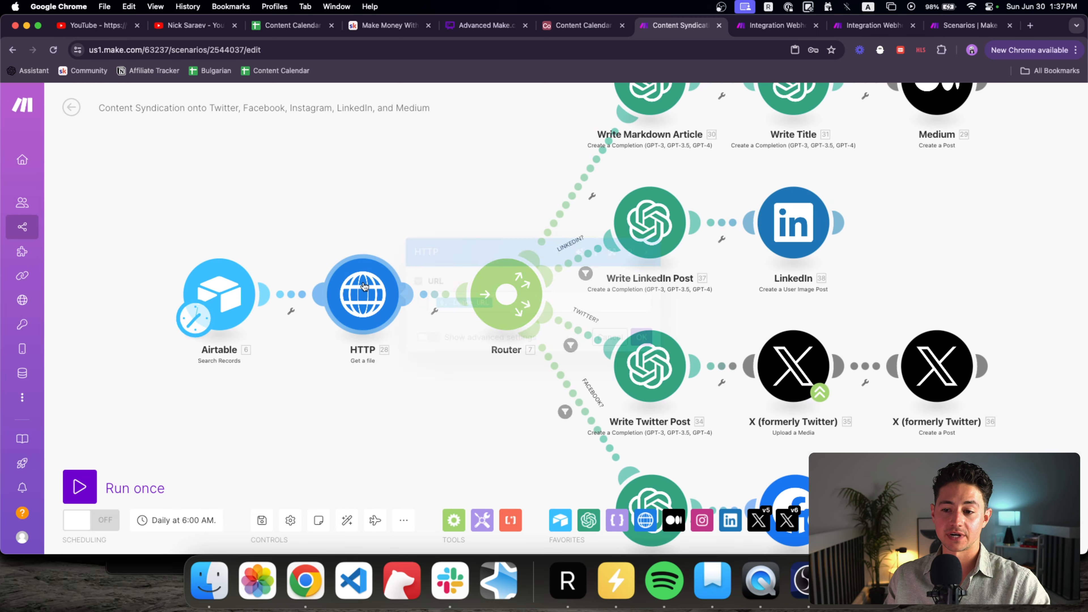
click(530, 307)
click(467, 194)
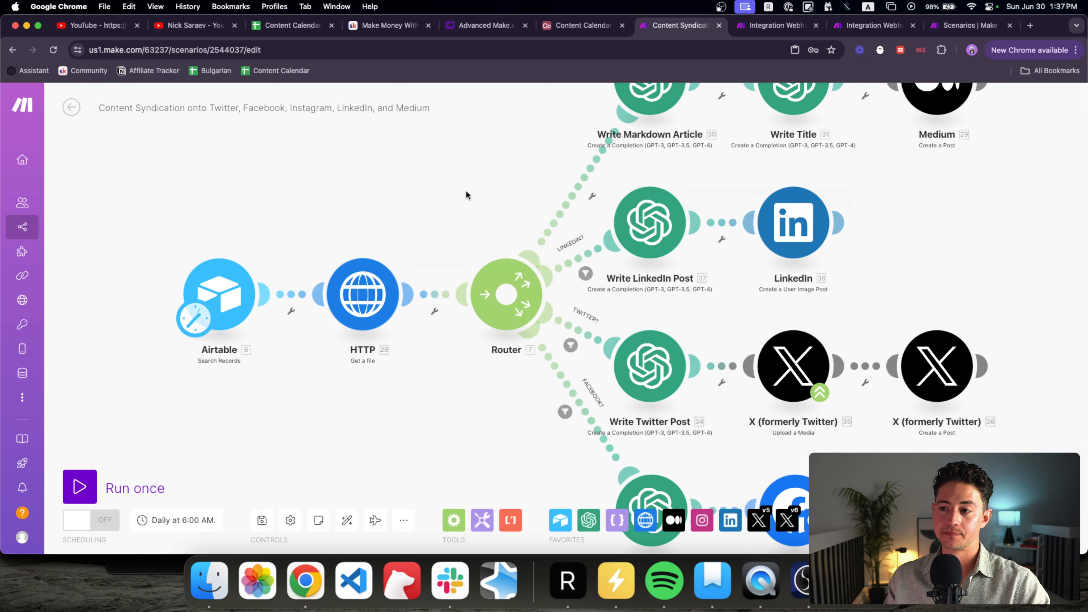
drag(466, 194, 229, 249)
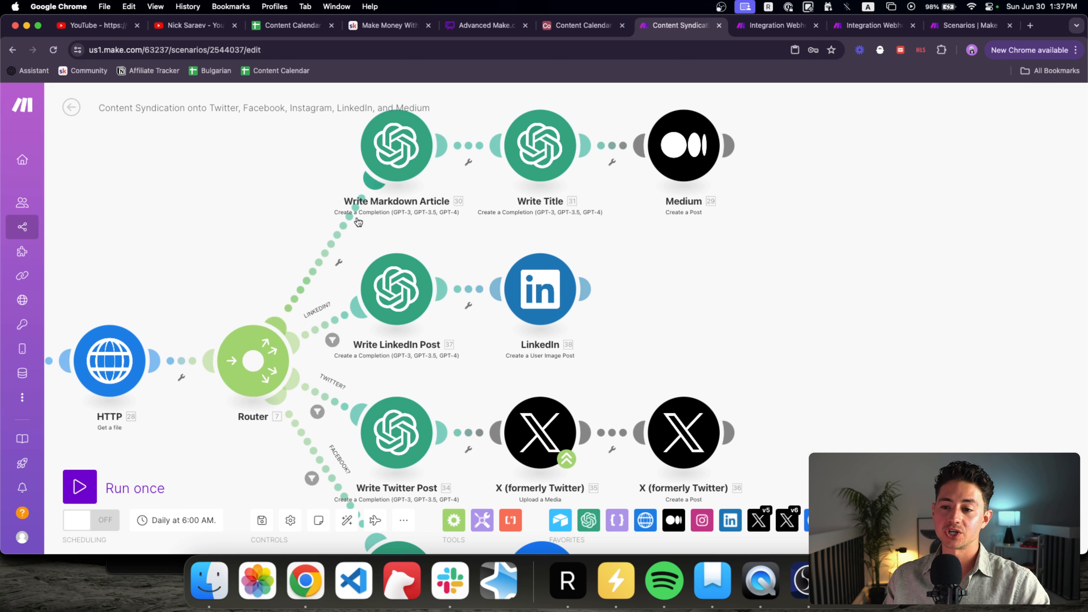
Step: Remove the filter conditions from the LINKEDIN? and TWITTER? routes
click(332, 340)
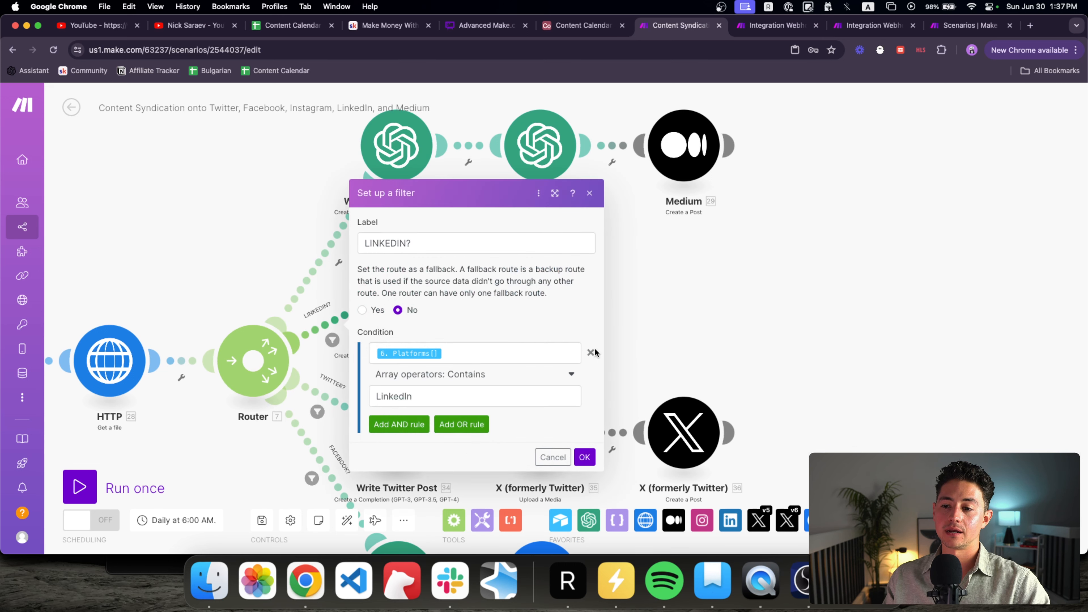
click(595, 356)
click(584, 385)
click(317, 411)
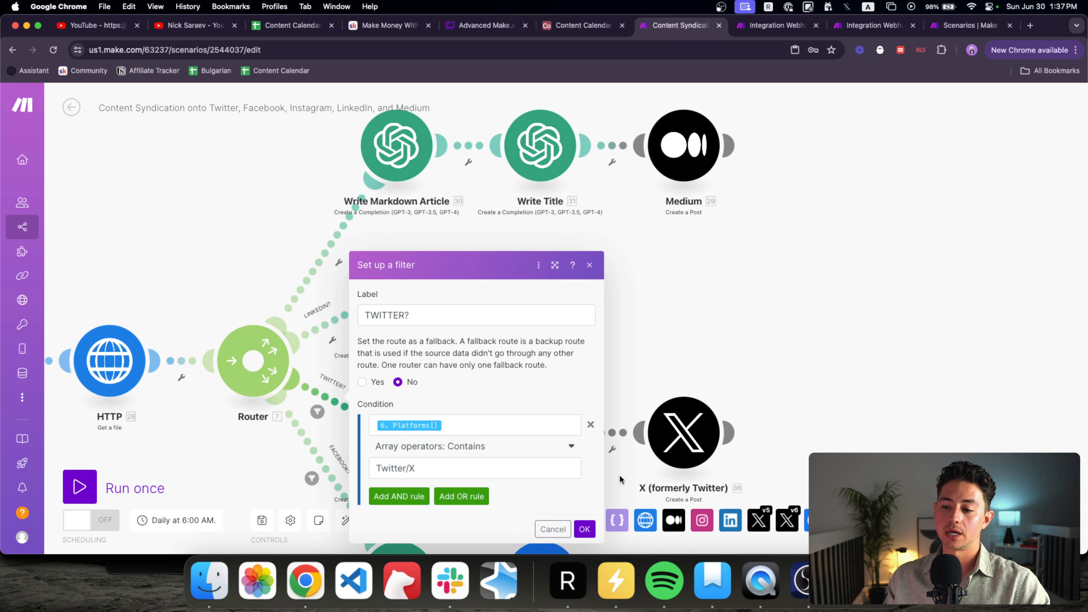
click(593, 422)
click(587, 456)
scroll(471, 386, down, 3)
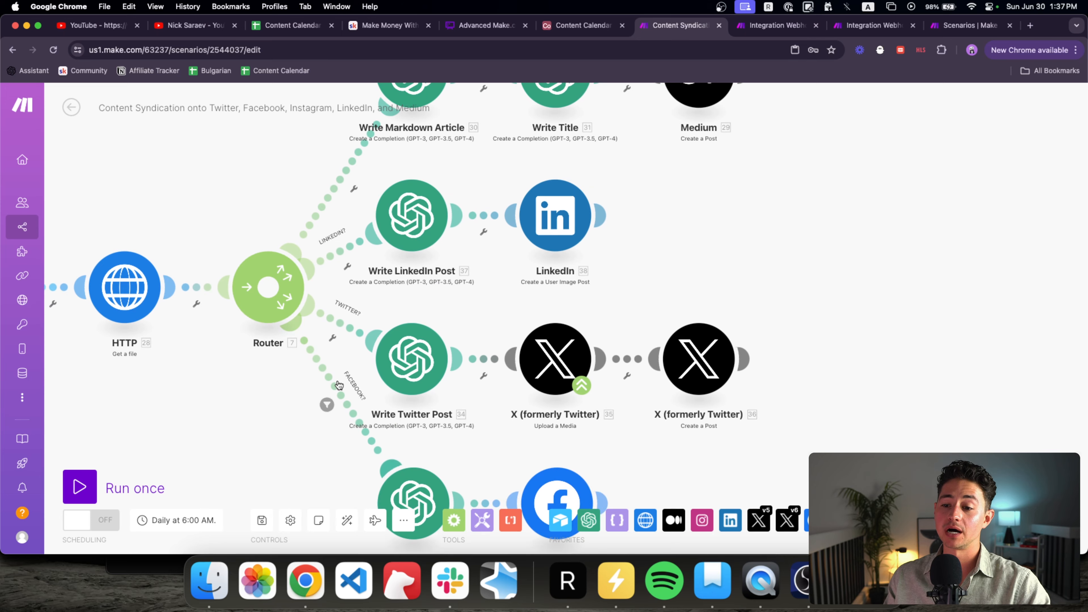
Step: Remove the FACEBOOK? route's filter condition and delete its label
click(327, 405)
click(607, 423)
click(570, 316)
key(super+a)
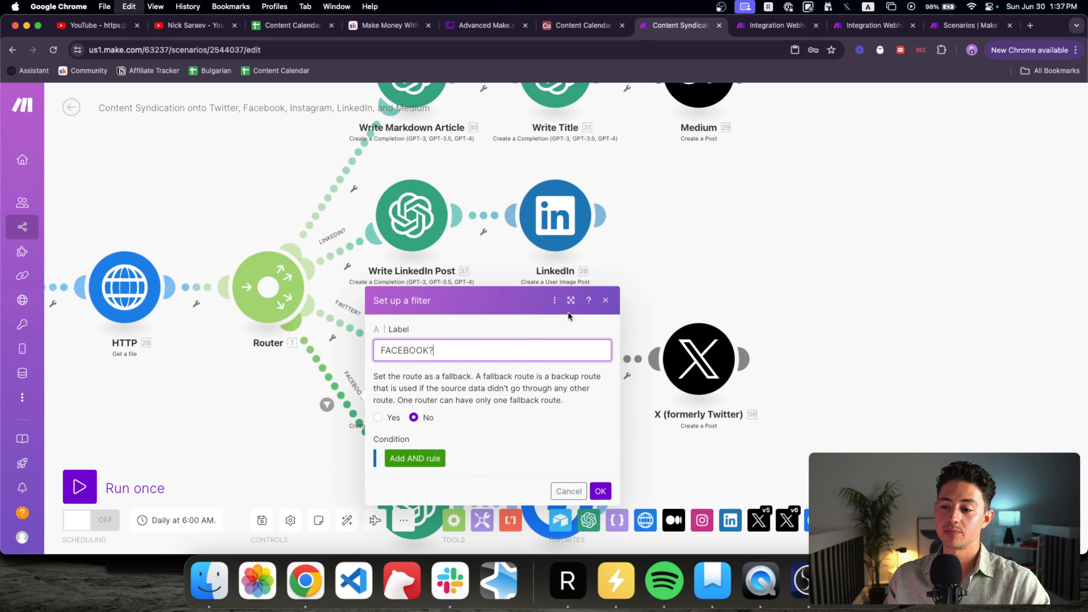
key(BackSpace)
click(602, 491)
Step: Delete the TWITTER? and LINKEDIN? labels from their route filters
click(344, 325)
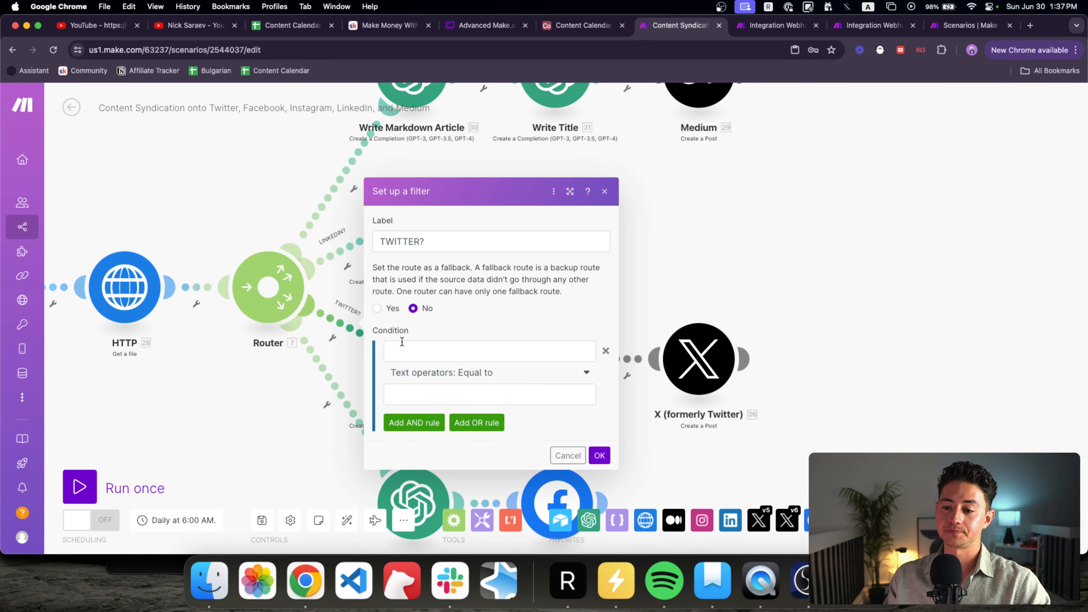
click(586, 245)
key(super+a)
key(BackSpace)
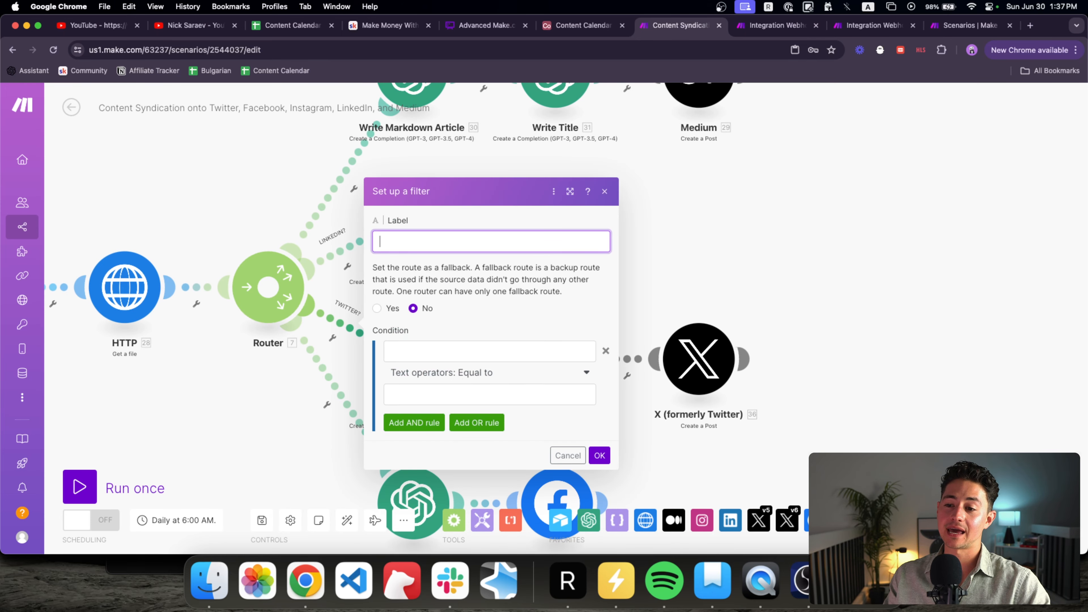
click(599, 455)
click(346, 252)
click(486, 170)
key(super+a)
key(BackSpace)
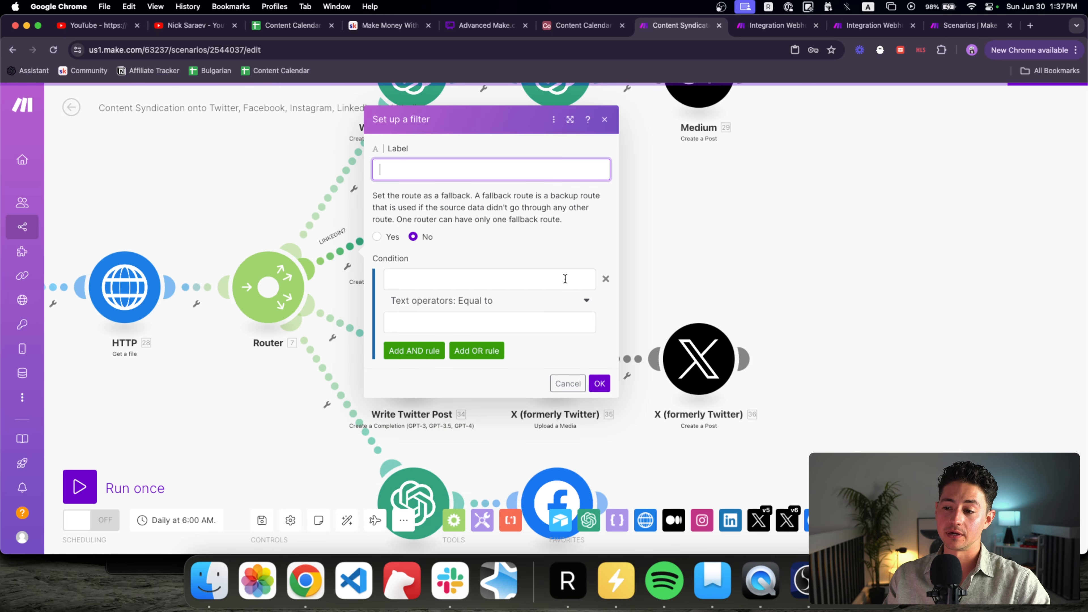
click(600, 383)
Step: Glance at the LinkedIn module settings and pan the canvas back to the Airtable module
click(548, 250)
click(487, 263)
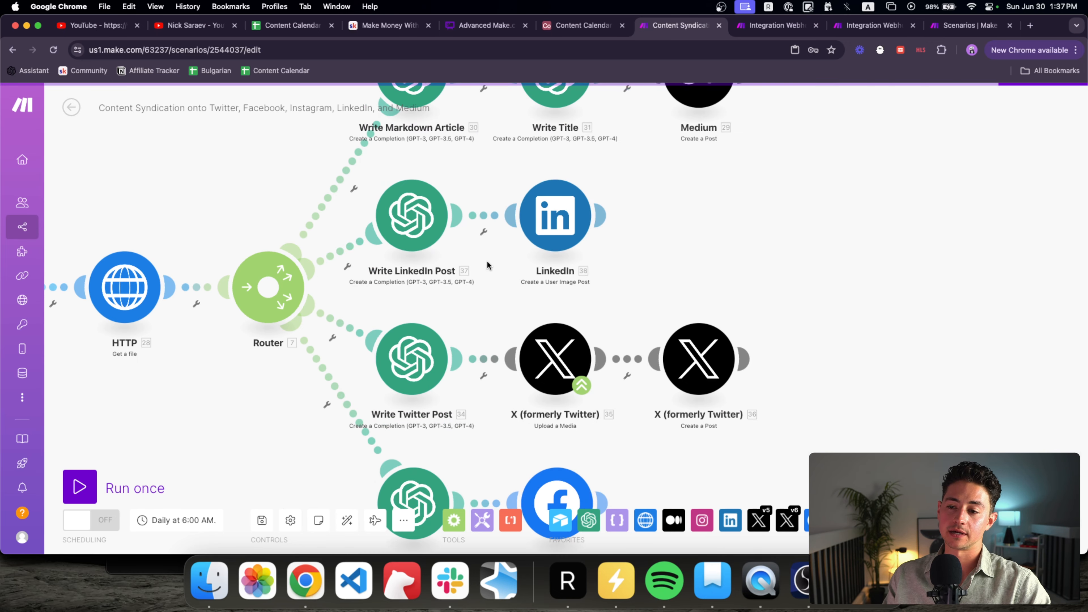
drag(487, 263, 527, 267)
scroll(526, 266, down, 2)
drag(506, 127, 490, 132)
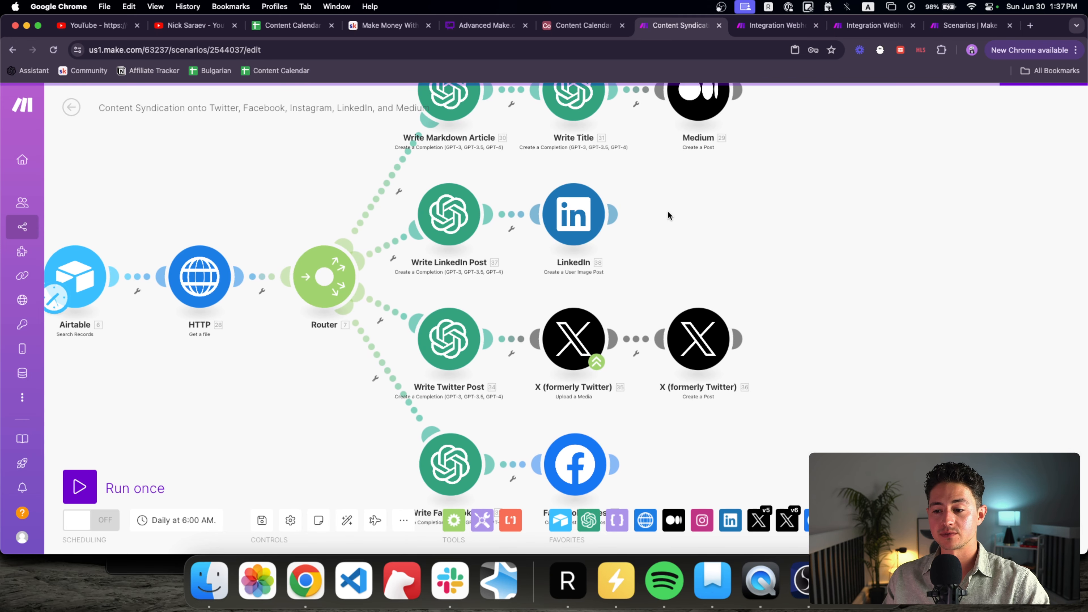
drag(668, 214, 639, 168)
drag(247, 318, 307, 318)
Step: Delete the per-platform instructions from the Write Twitter Post system message
click(474, 305)
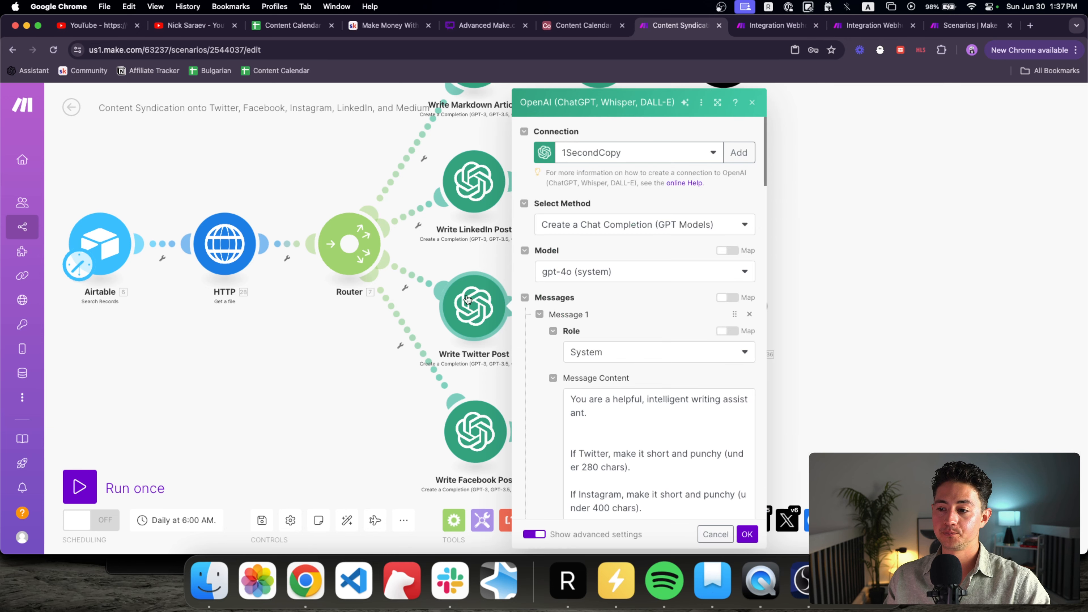
scroll(544, 329, down, 5)
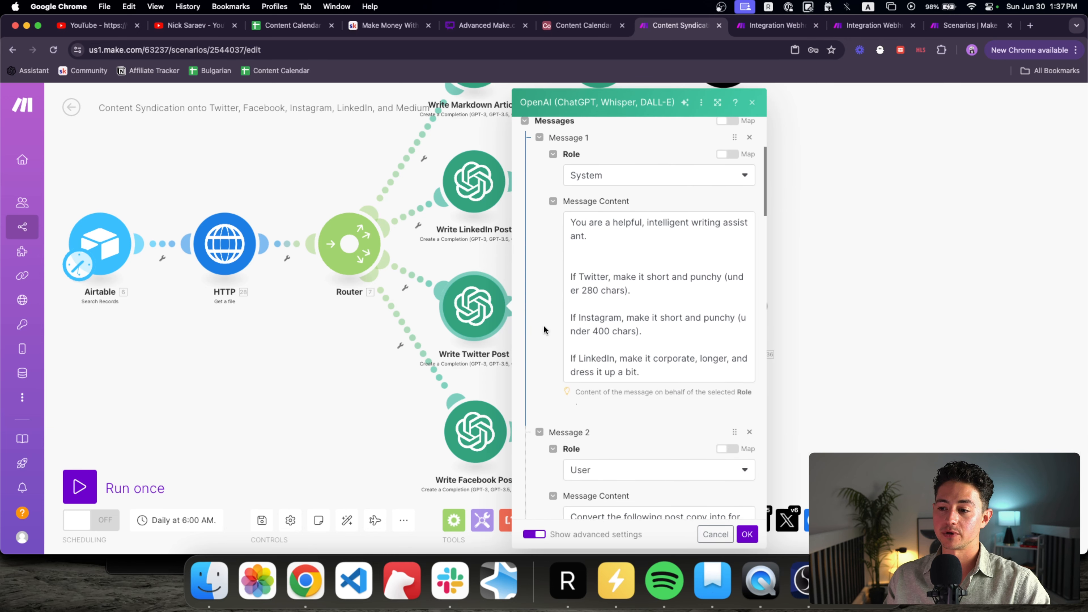
click(605, 243)
key(BackSpace)
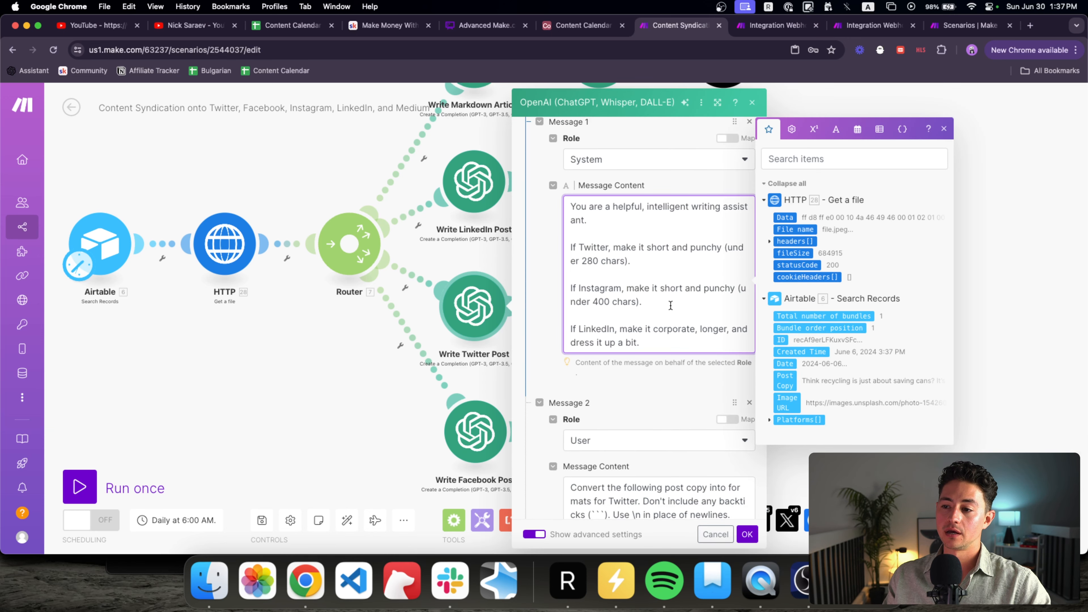
drag(677, 343, 600, 220)
key(BackSpace)
Step: Review Messages 2–5 down to the Post Copy mapping, then close the module and show the flow
scroll(656, 342, down, 2)
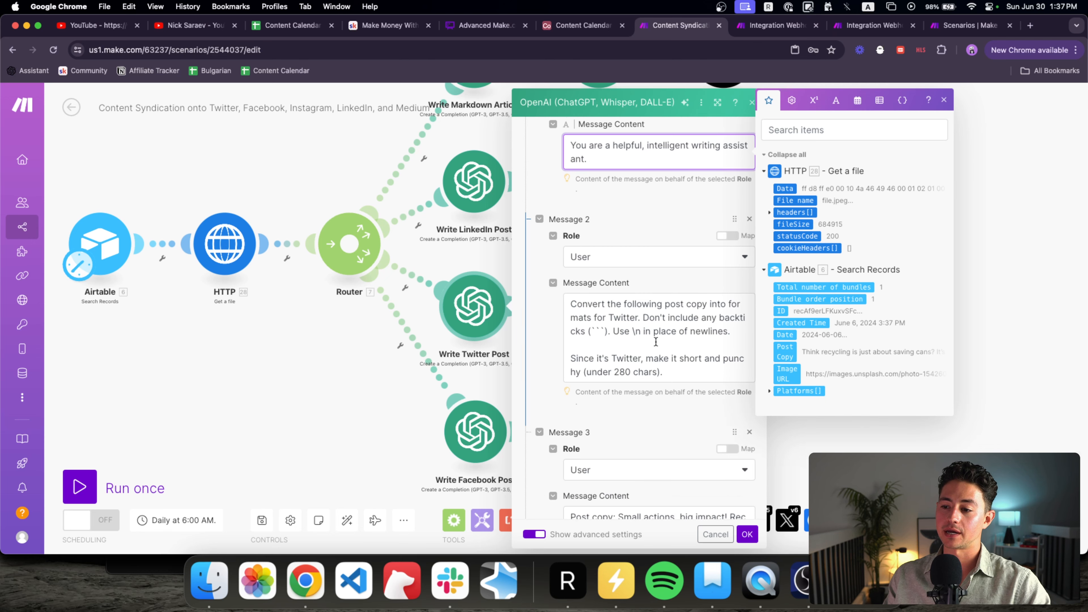
scroll(656, 341, down, 1)
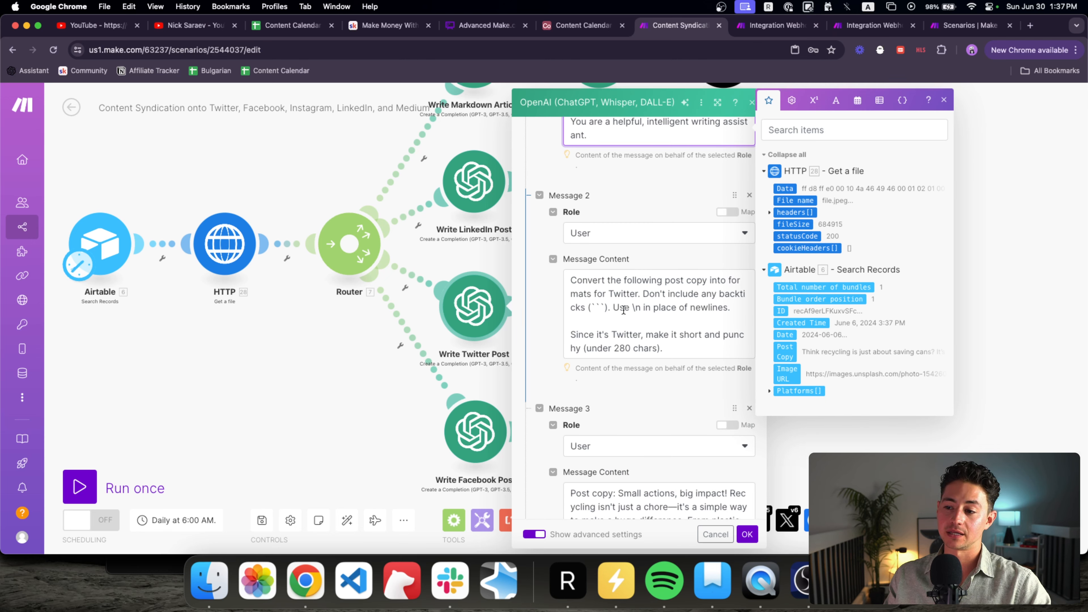
drag(672, 349, 570, 329)
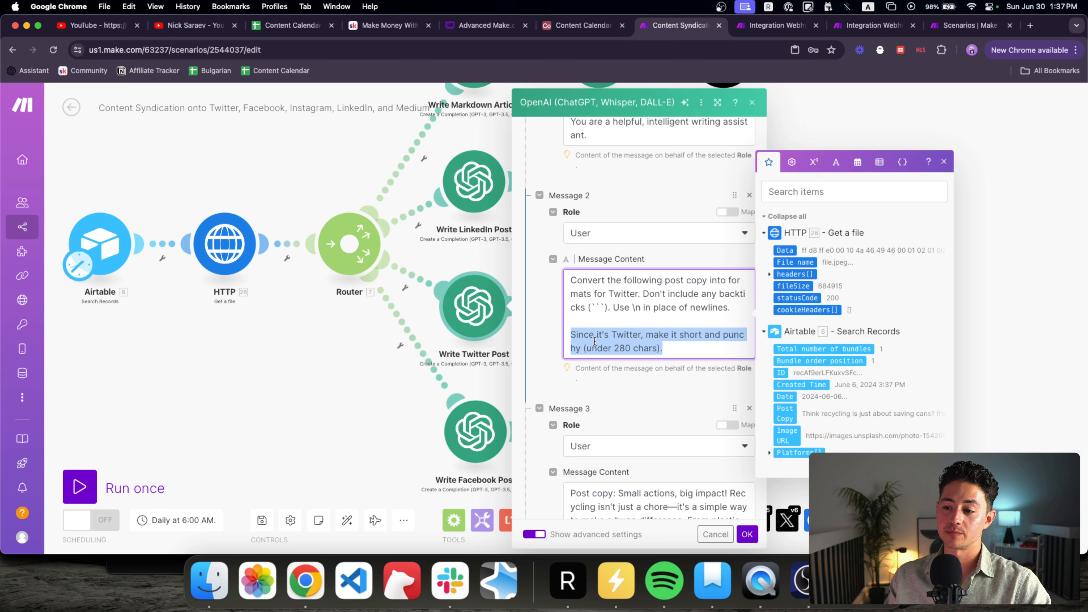
scroll(534, 358, down, 8)
drag(654, 401, 562, 298)
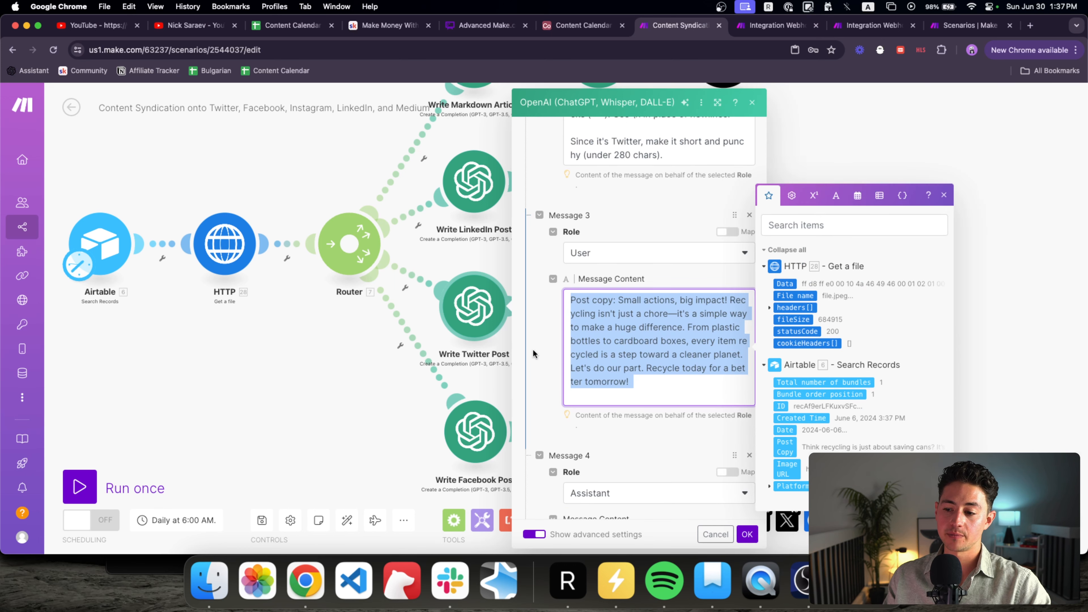
scroll(725, 412, down, 3)
drag(738, 394, 553, 345)
scroll(545, 344, down, 2)
scroll(545, 345, down, 5)
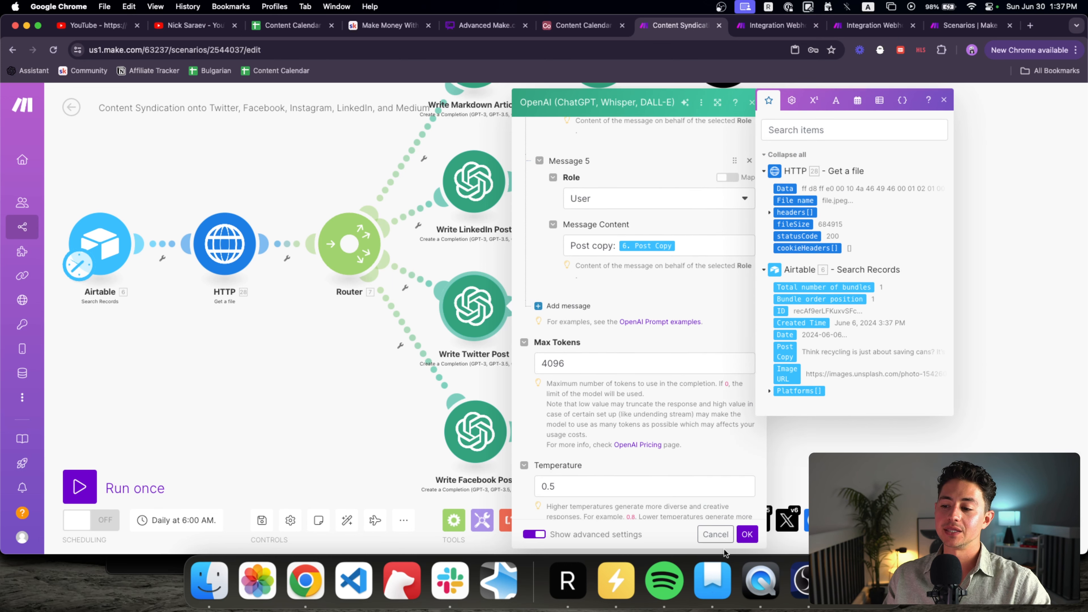
click(748, 534)
drag(536, 244, 634, 264)
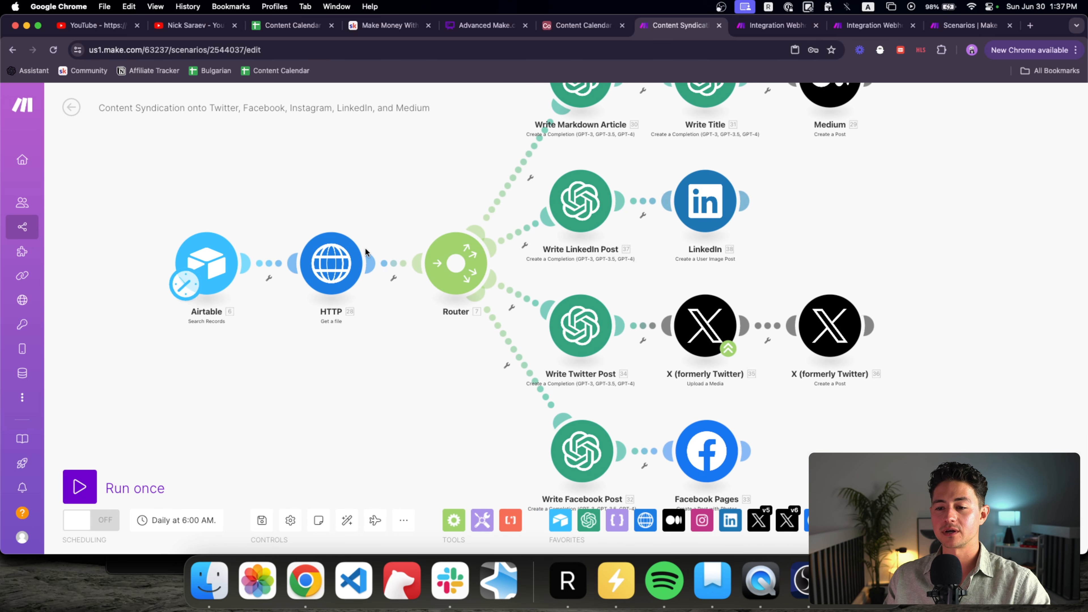
Step: In Airtable's Content Calendar, expand and read row 1's Post Copy
click(580, 30)
click(307, 189)
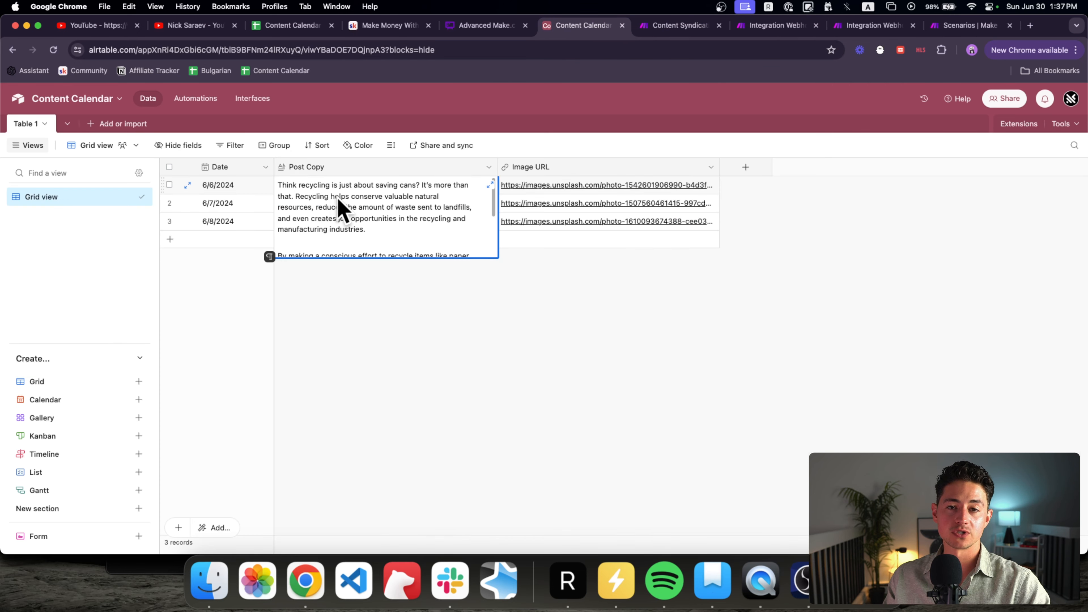
scroll(338, 198, down, 5)
scroll(418, 224, up, 5)
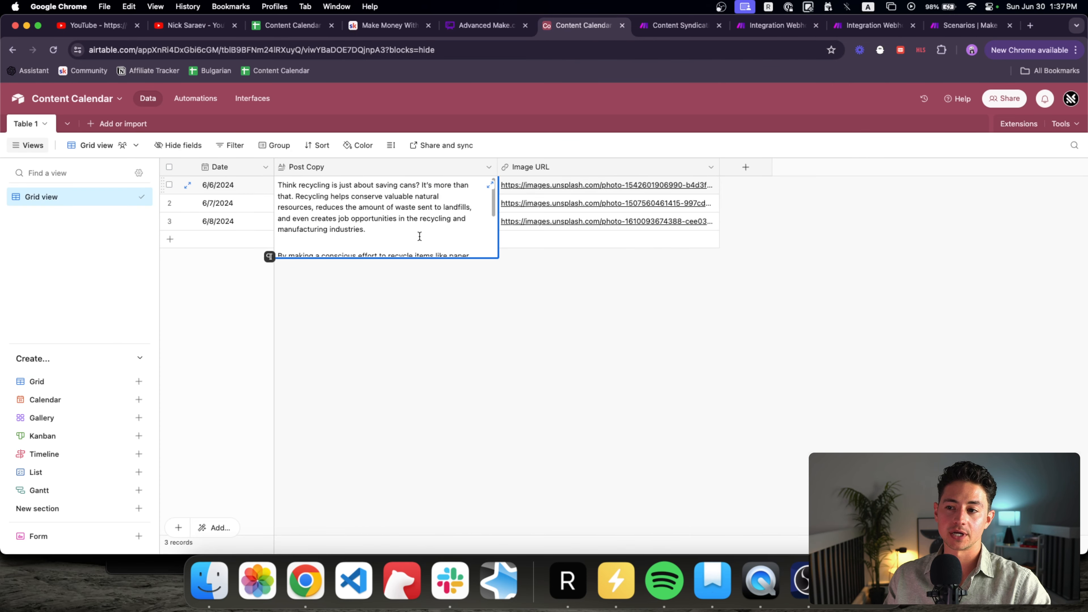
click(561, 189)
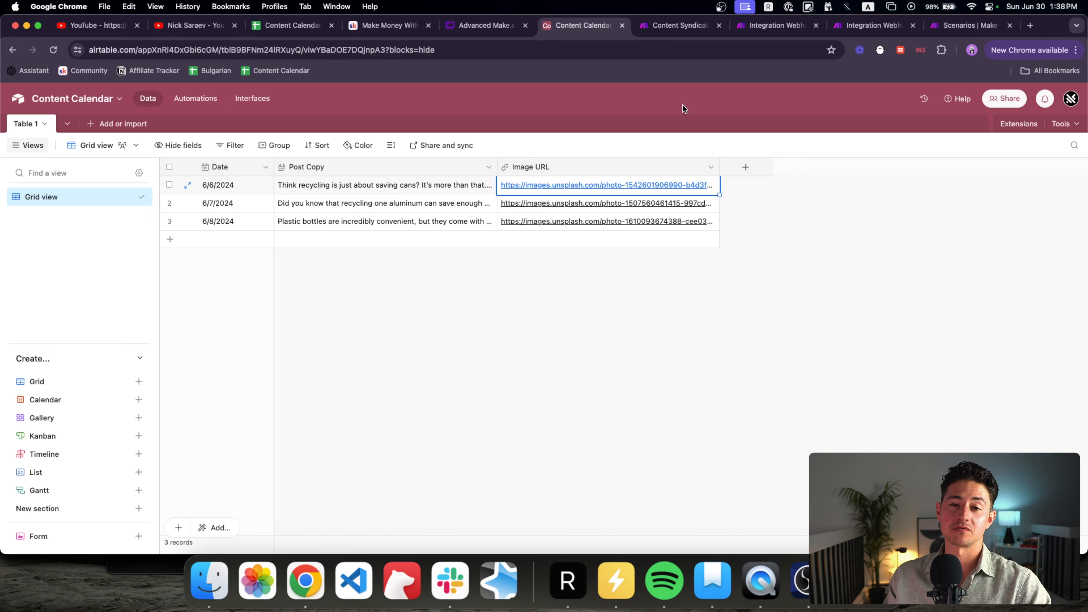
Step: Check the Airtable trigger's schedule in the Content Syndication scenario, then return to Airtable
key(ctrl+Tab)
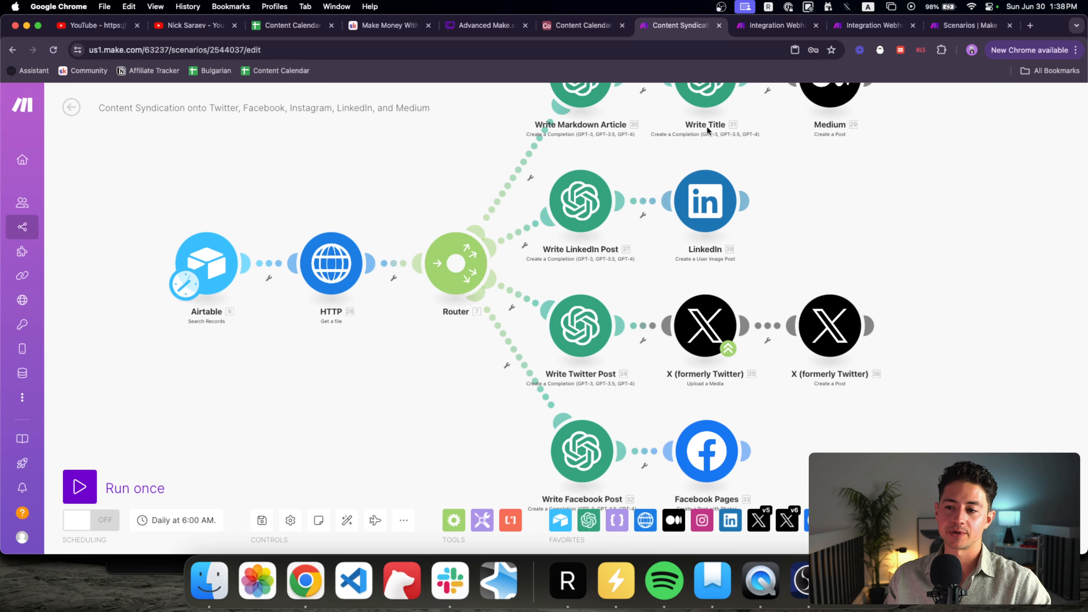
scroll(603, 239, right, 5)
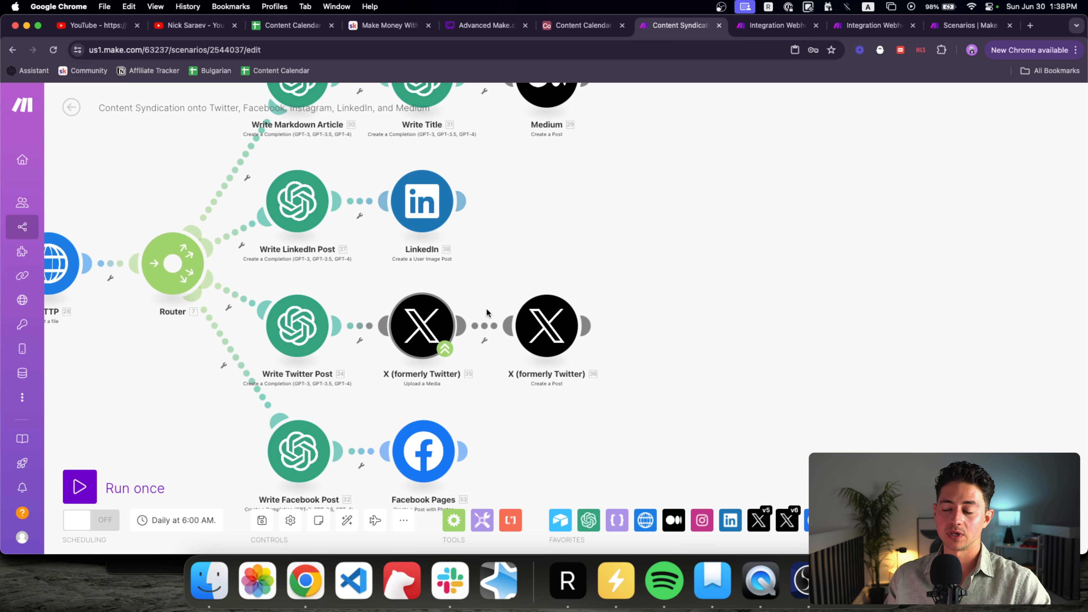
scroll(517, 243, down, 2)
scroll(573, 183, up, 5)
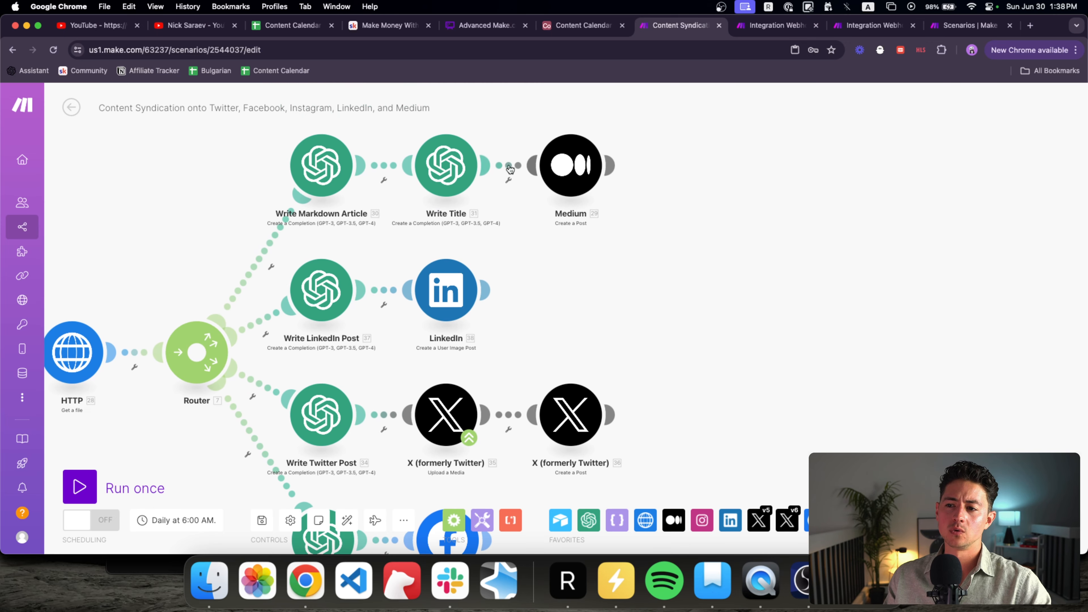
scroll(553, 261, left, 3)
scroll(589, 268, down, 3)
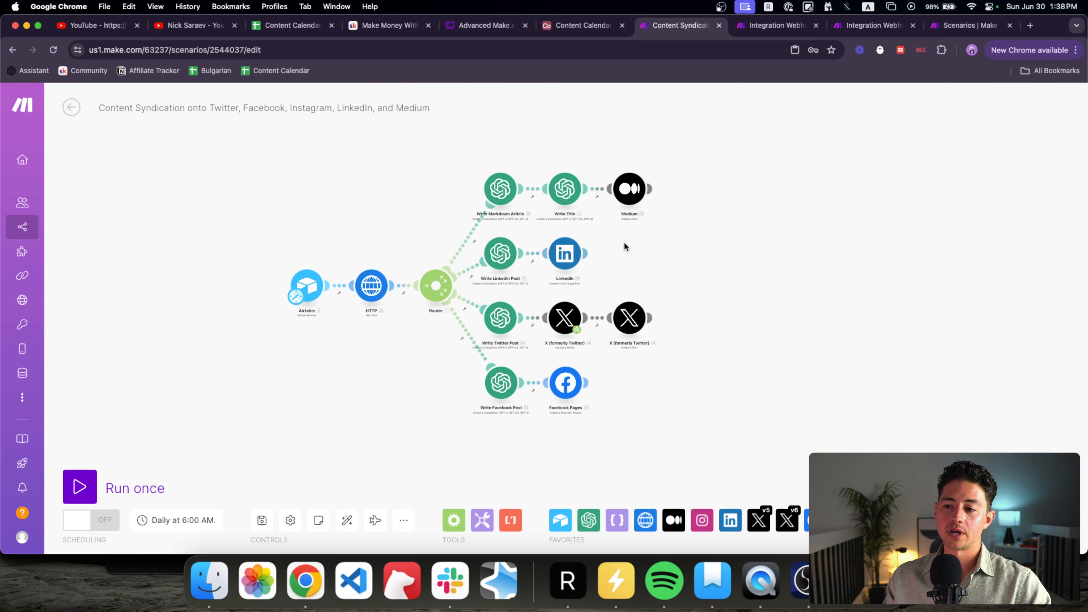
scroll(342, 261, up, 2)
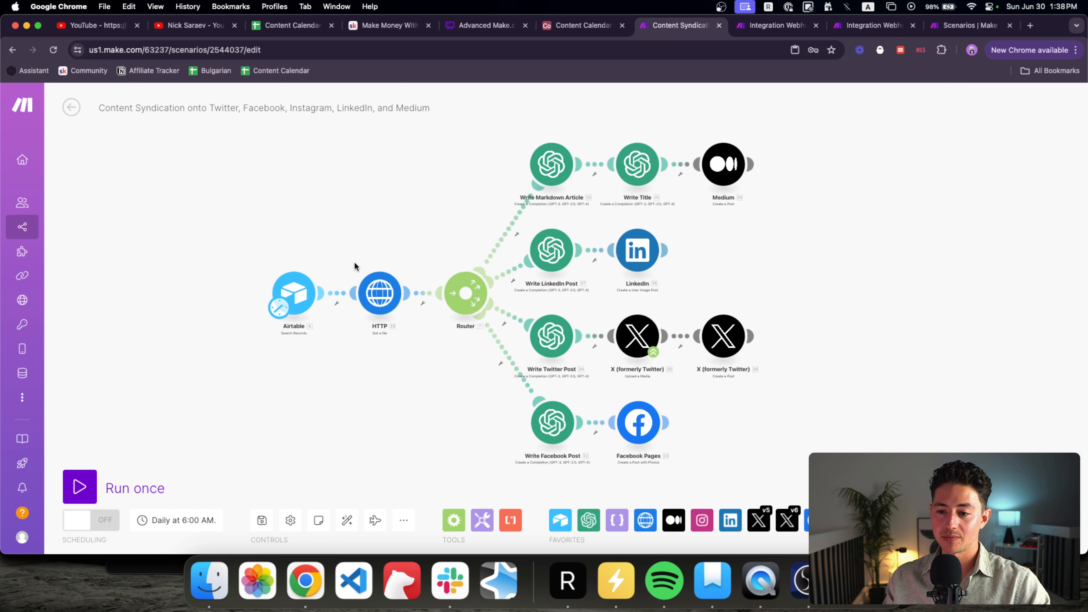
click(276, 312)
click(256, 288)
key(ctrl+shift+Tab)
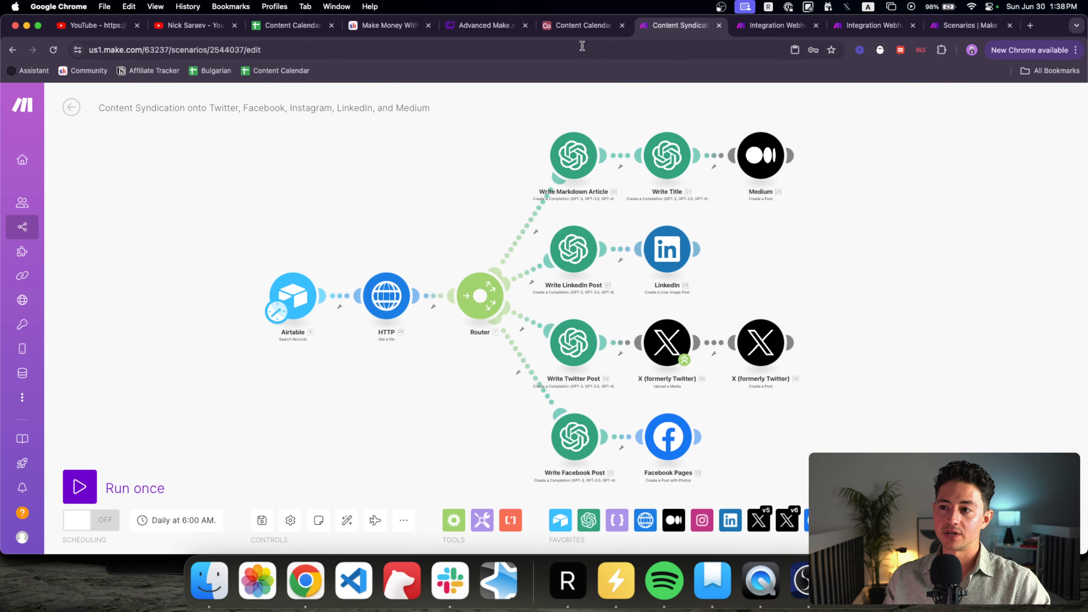
Step: Change row 2's date from 6/7/2024 to 6/6/2024 so all posts share it
click(226, 189)
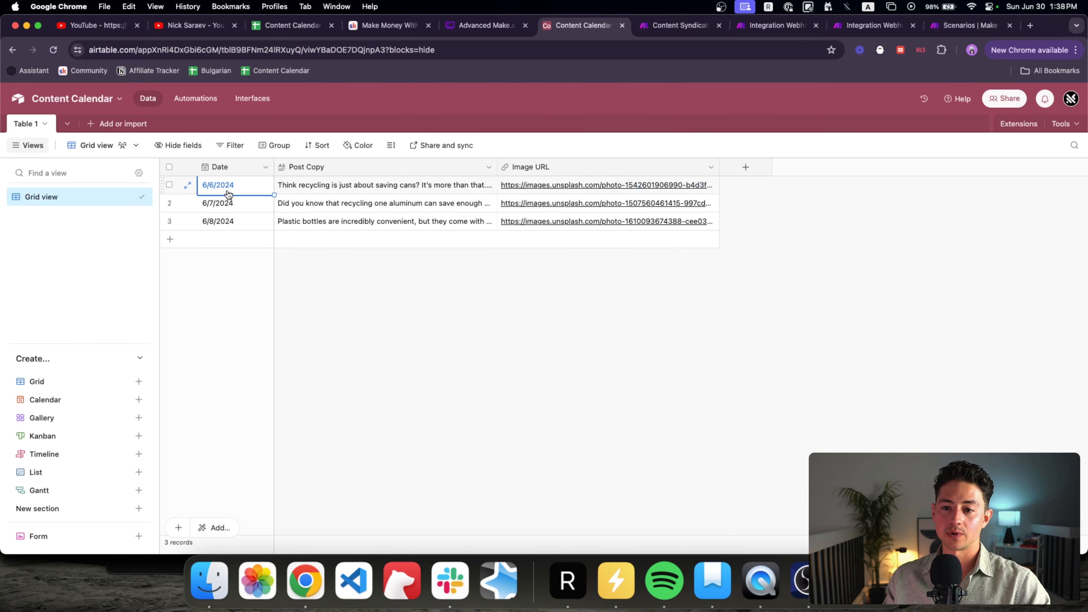
click(227, 202)
click(227, 223)
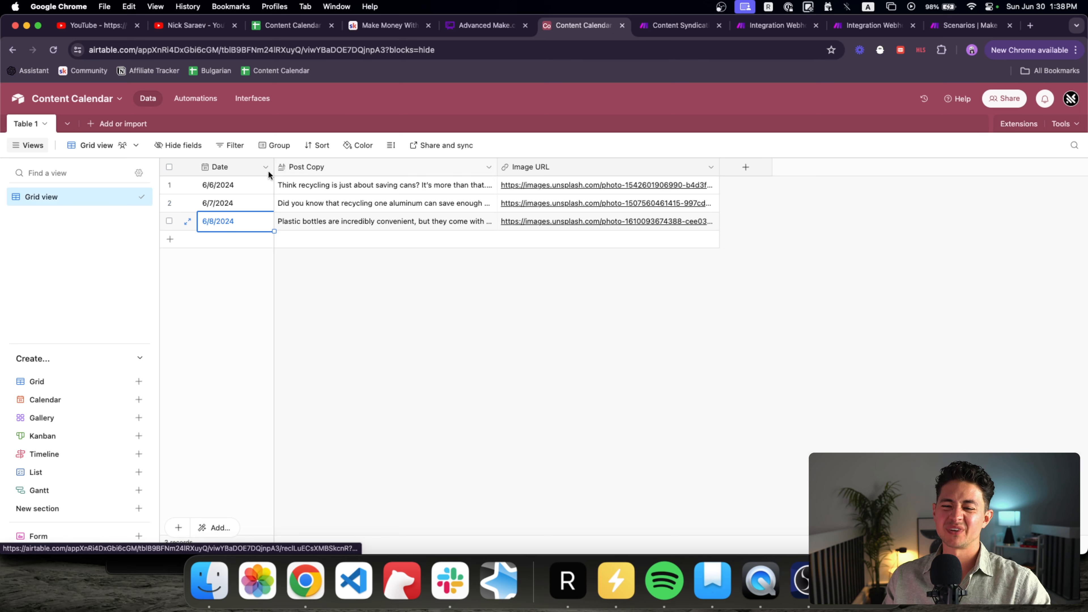
click(231, 185)
double_click(233, 198)
click(214, 203)
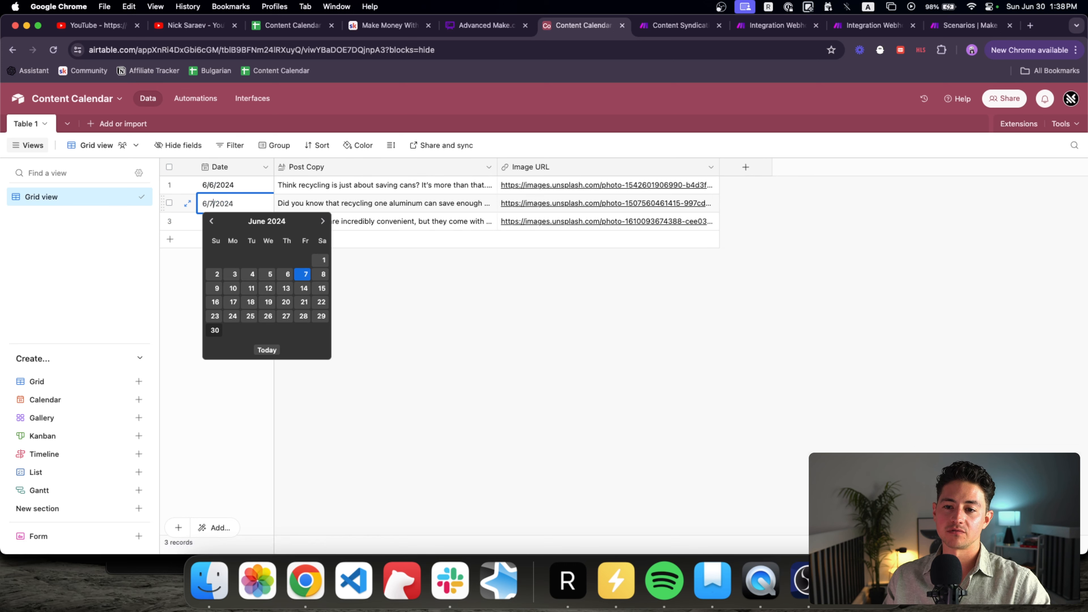
key(Return)
key(Return)
key(Return)
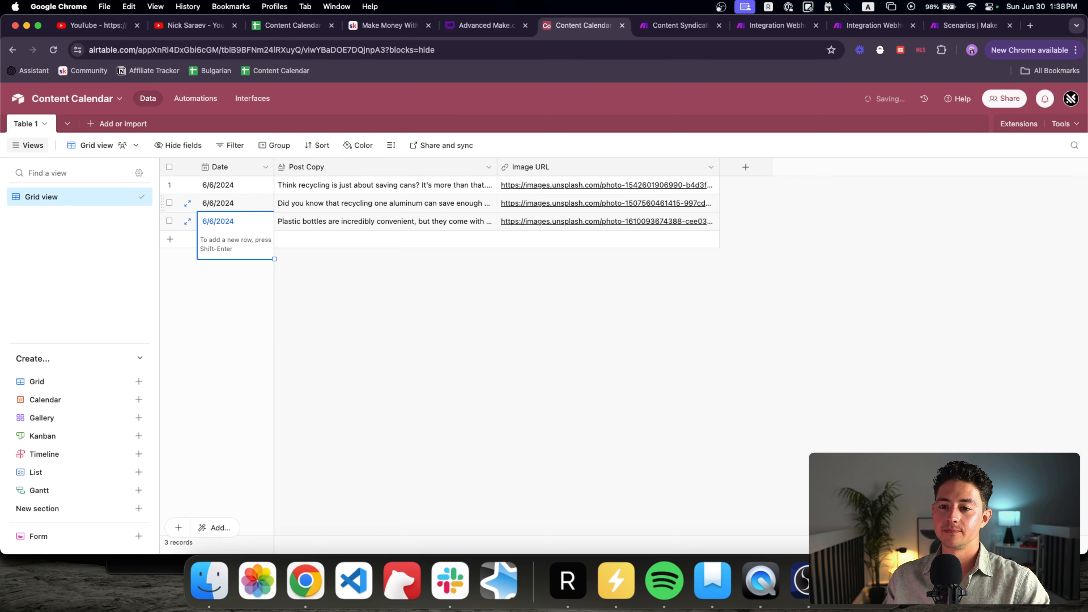
click(462, 338)
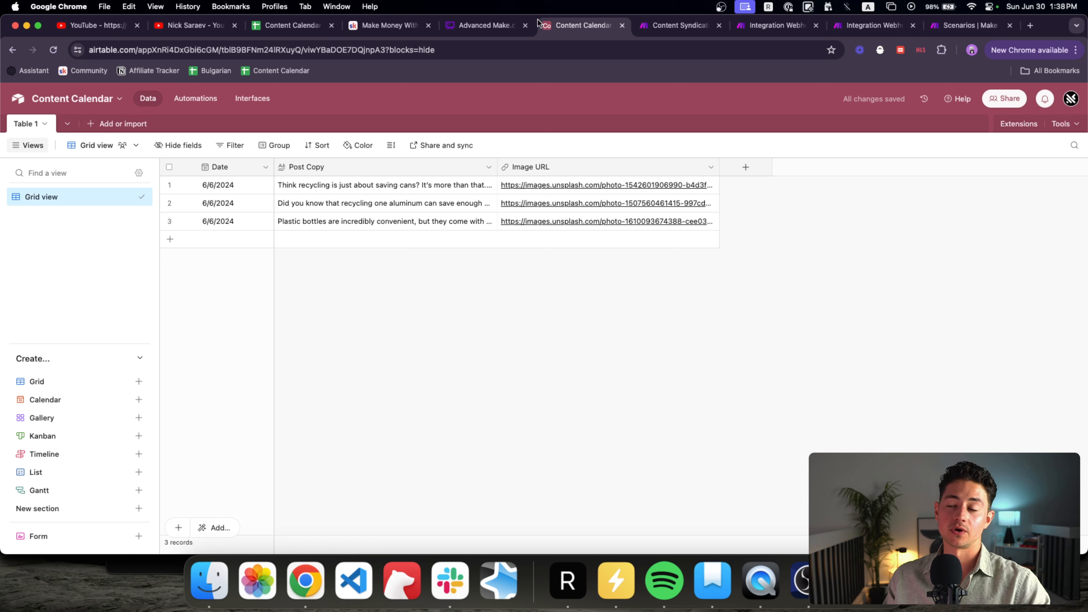
Step: Back in the Content Syndication scenario, compute 250*15 = 3750 and 3750/60 = 62.5 in Chrome's address bar
click(648, 34)
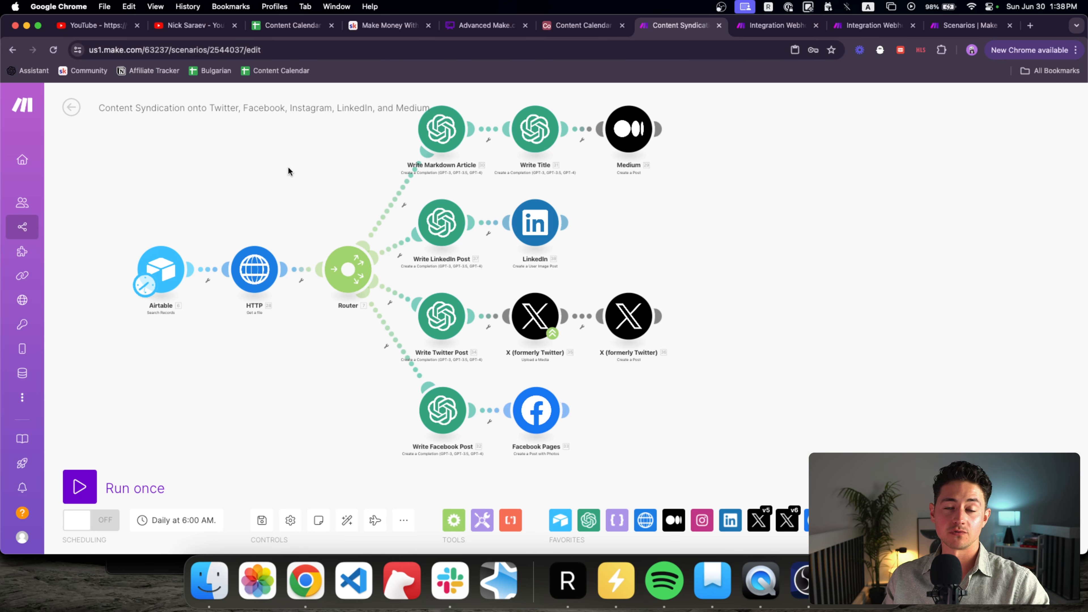
click(329, 51)
text(250*)
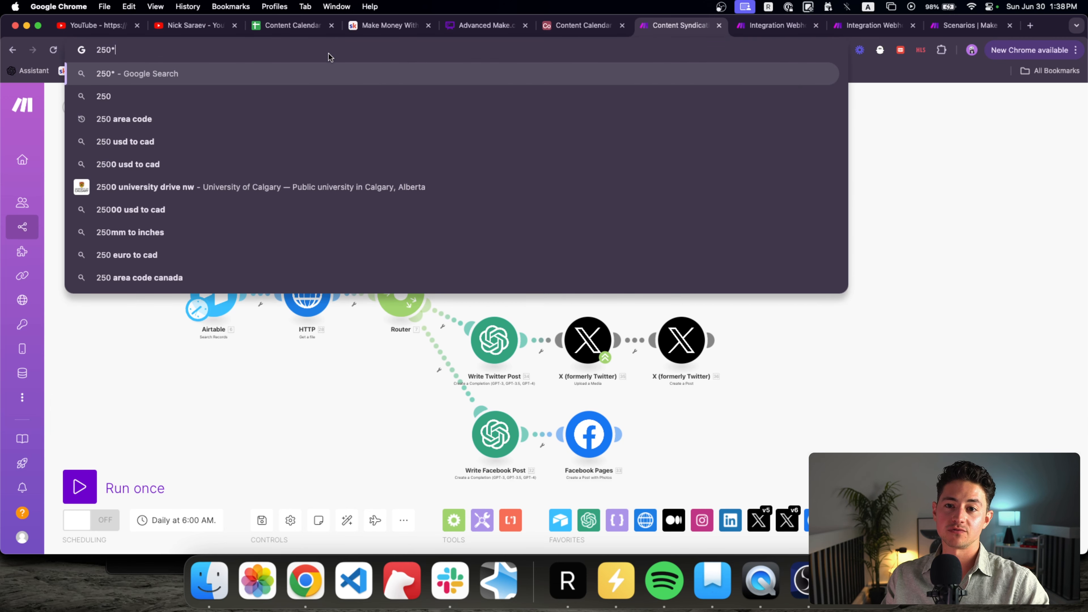
text(15)
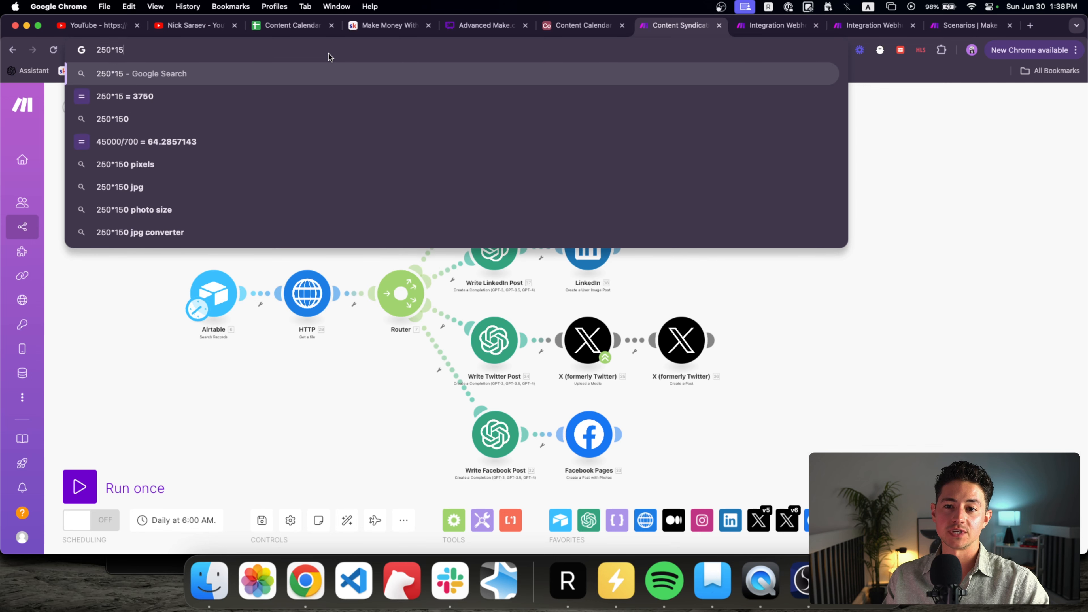
key(Down)
text(/60)
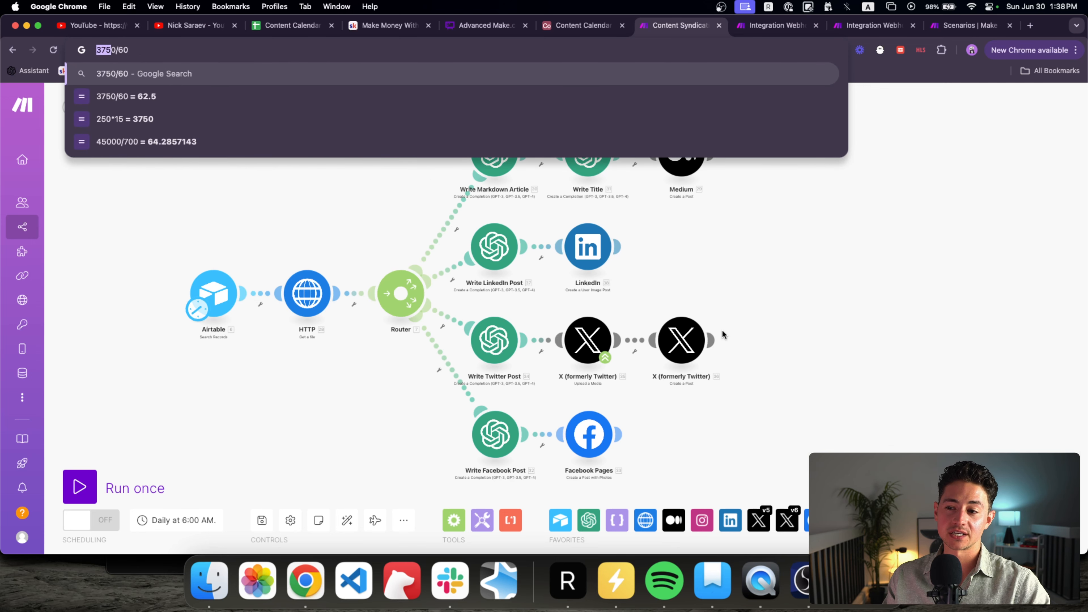
click(140, 51)
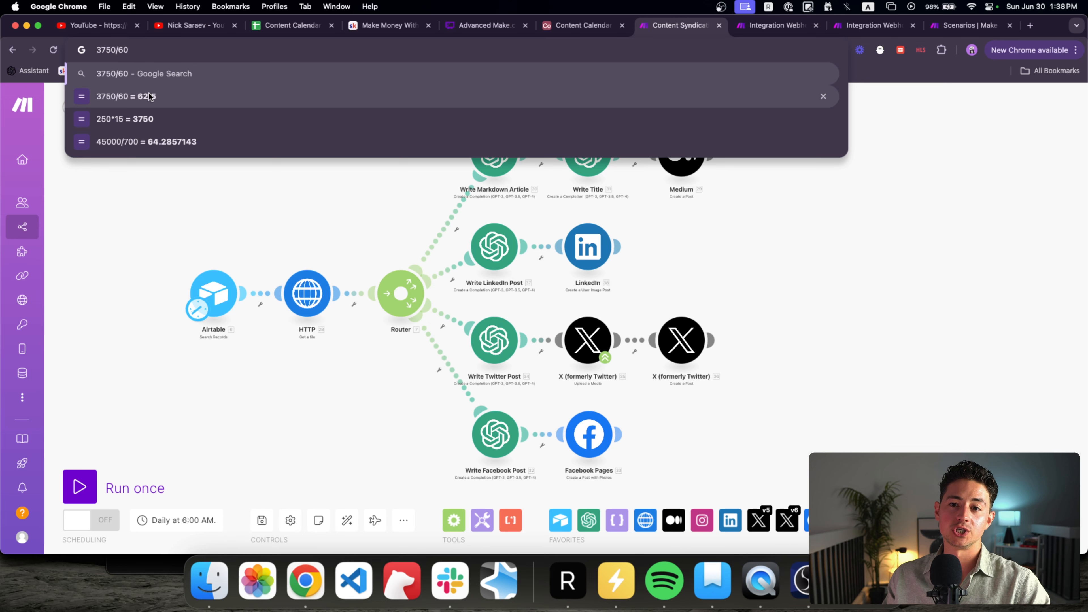
click(349, 226)
mouse_move(380, 192)
mouse_down()
mouse_move(402, 190)
mouse_move(390, 193)
mouse_up()
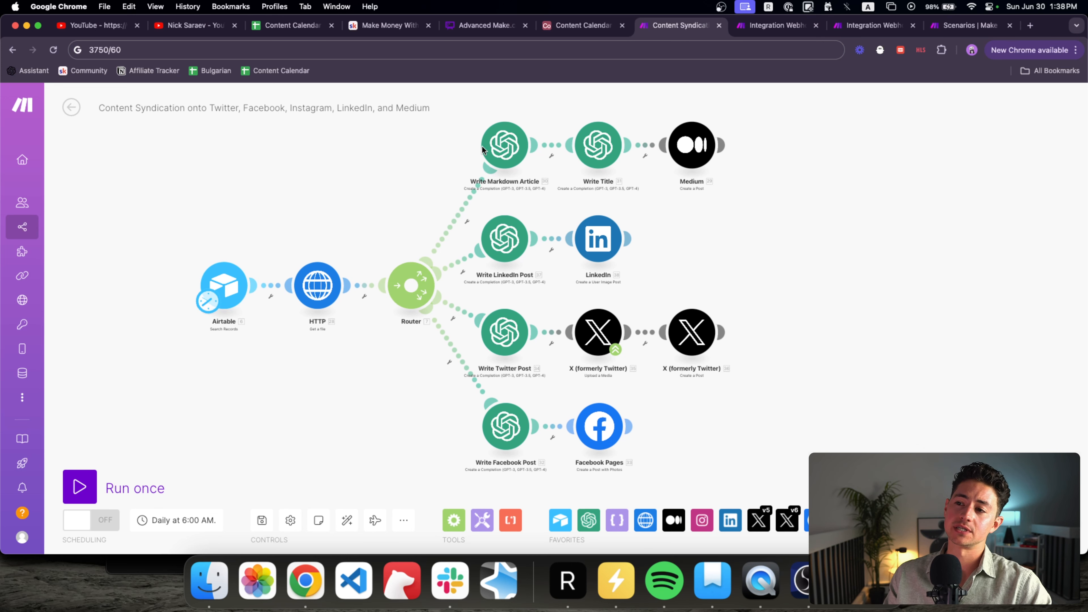
scroll(303, 189, down, 1)
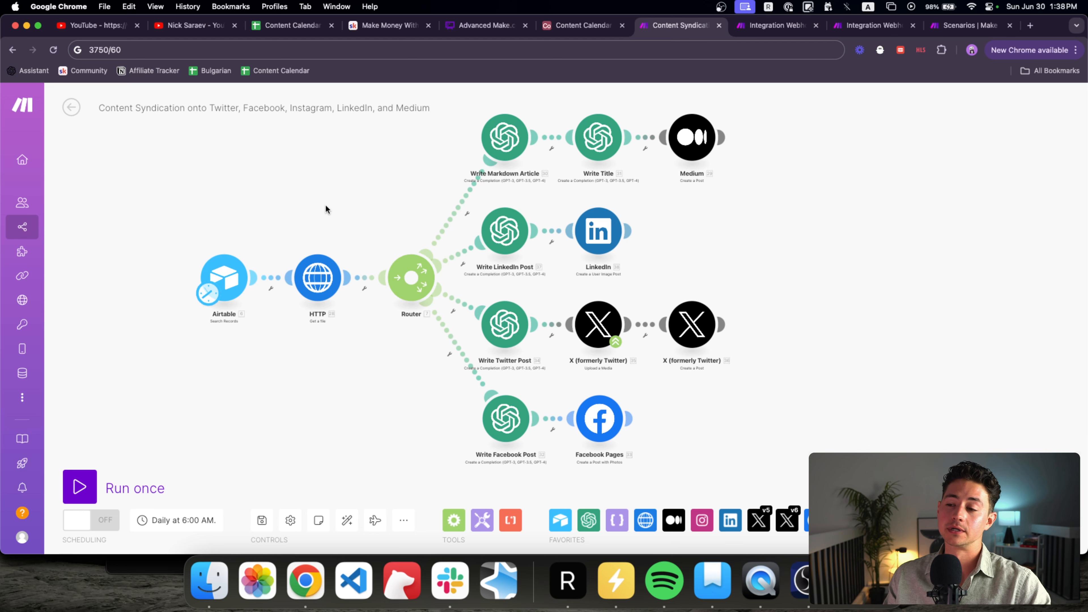
drag(326, 206, 339, 205)
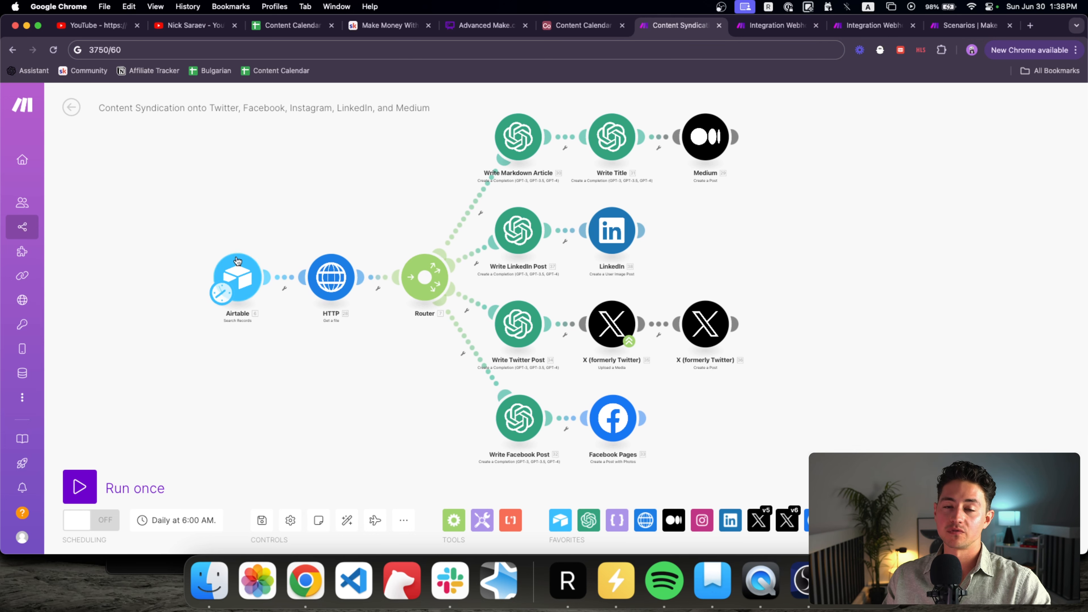
scroll(246, 235, right, 2)
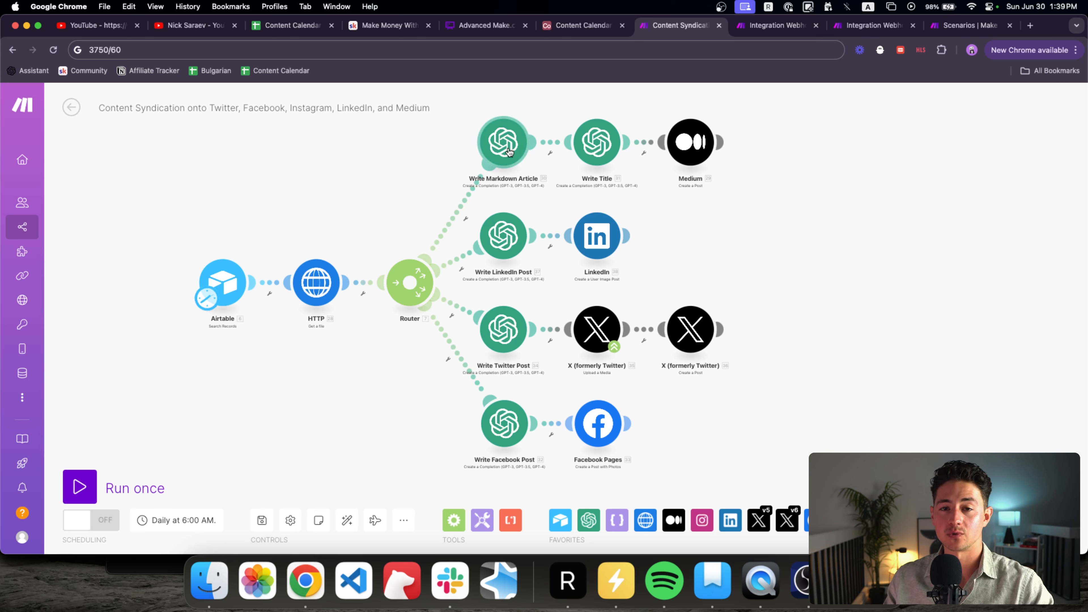
scroll(544, 200, right, 3)
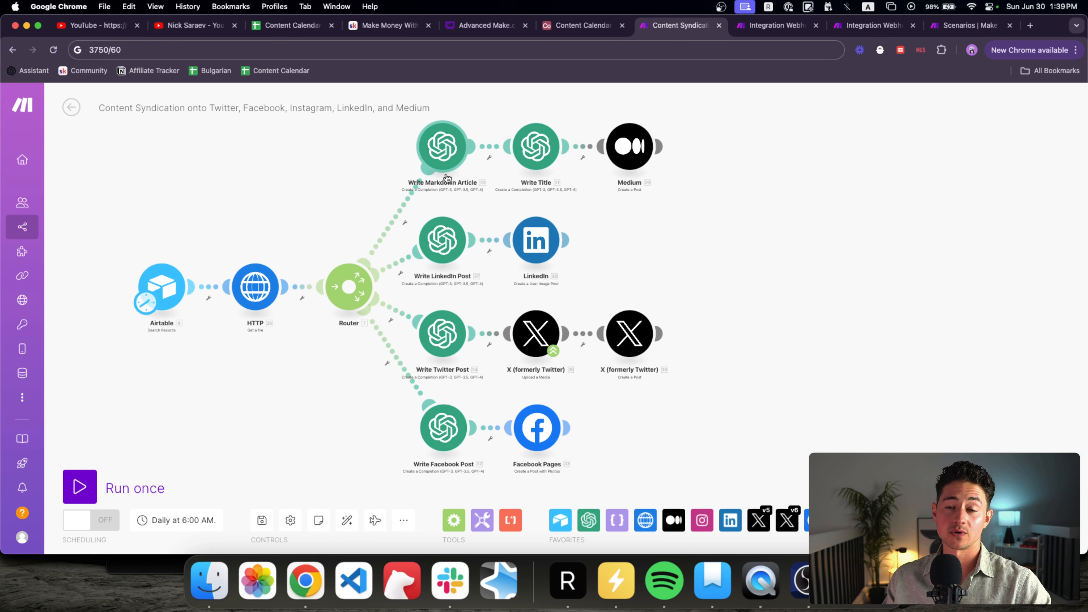
drag(719, 213, 755, 223)
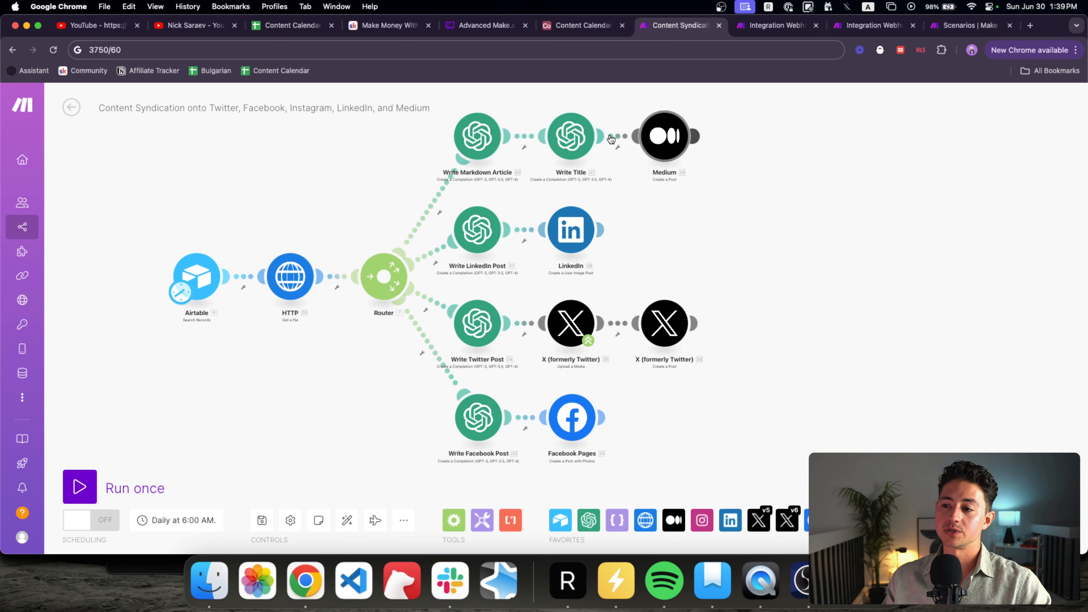
click(478, 136)
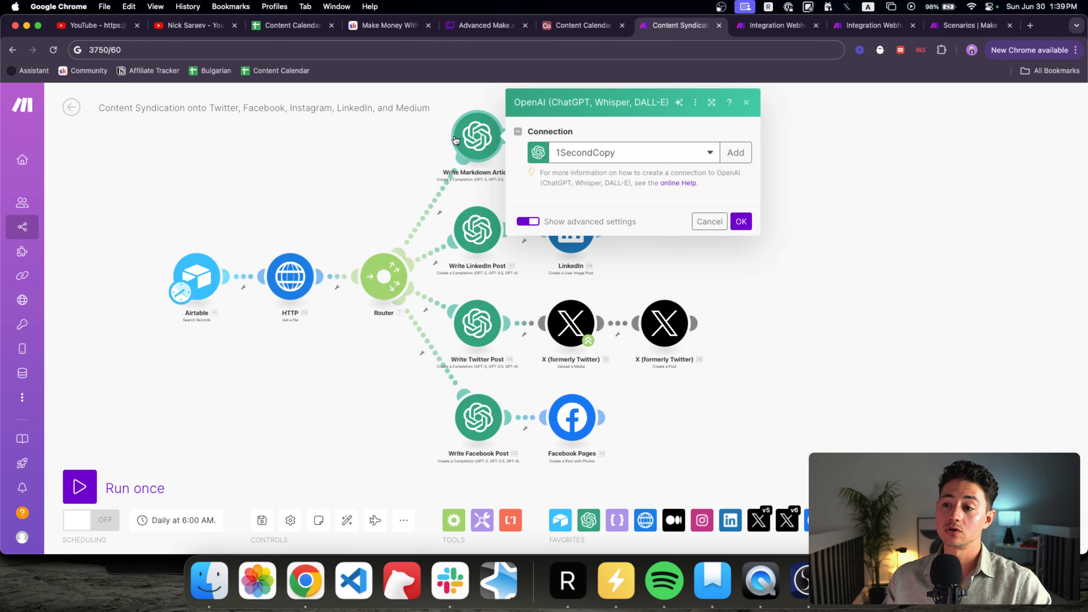
key(Escape)
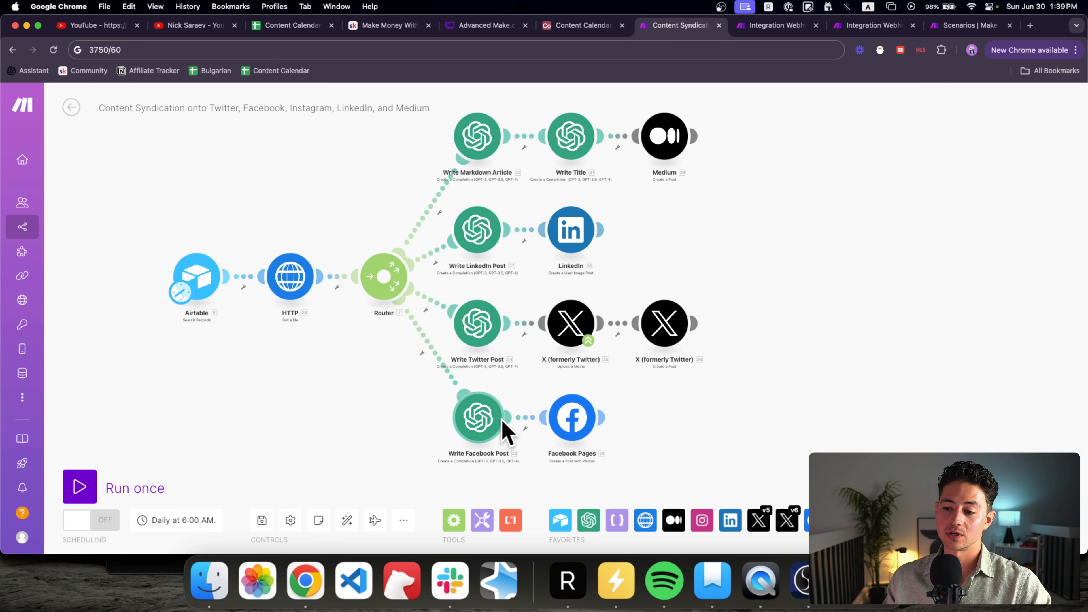
scroll(391, 393, left, 2)
Step: Clear the scratch calculation from the address bar and prefix the scenario title with '1. '
click(323, 54)
key(Escape)
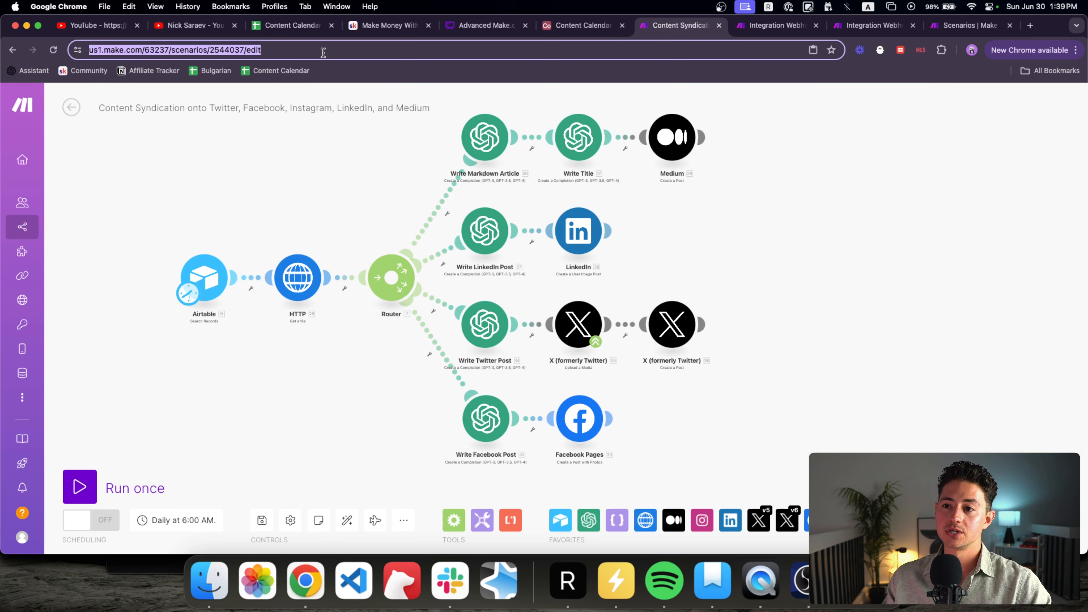
key(Escape)
click(100, 108)
text(1.)
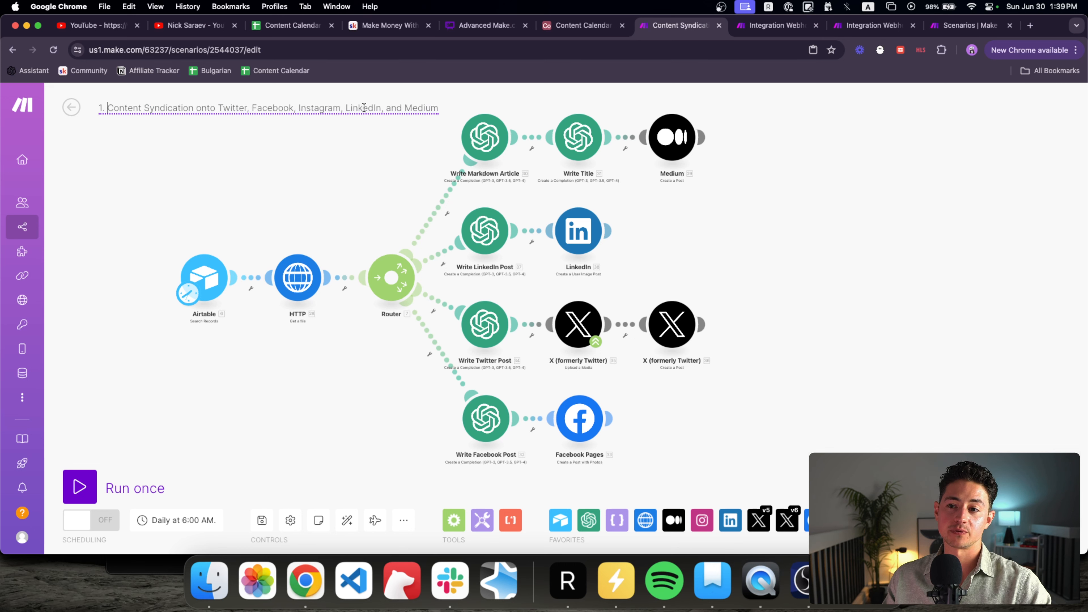
drag(437, 107, 107, 108)
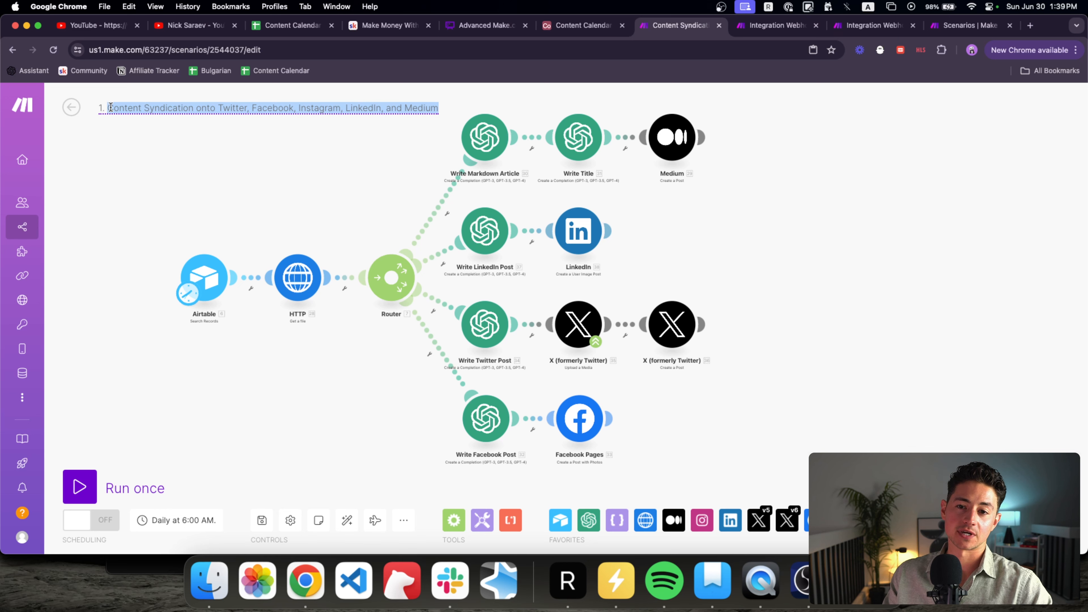
click(104, 117)
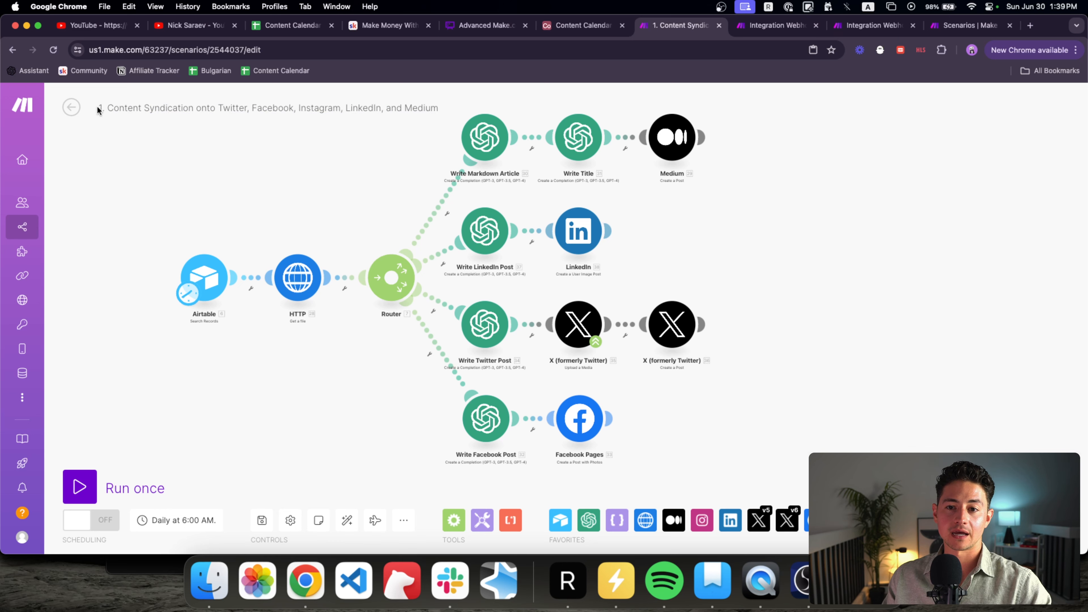
Step: Open the scenarios list in a new tab and create a folder named 'Content Syndicator Flow'
super+click(29, 227)
drag(711, 25, 623, 26)
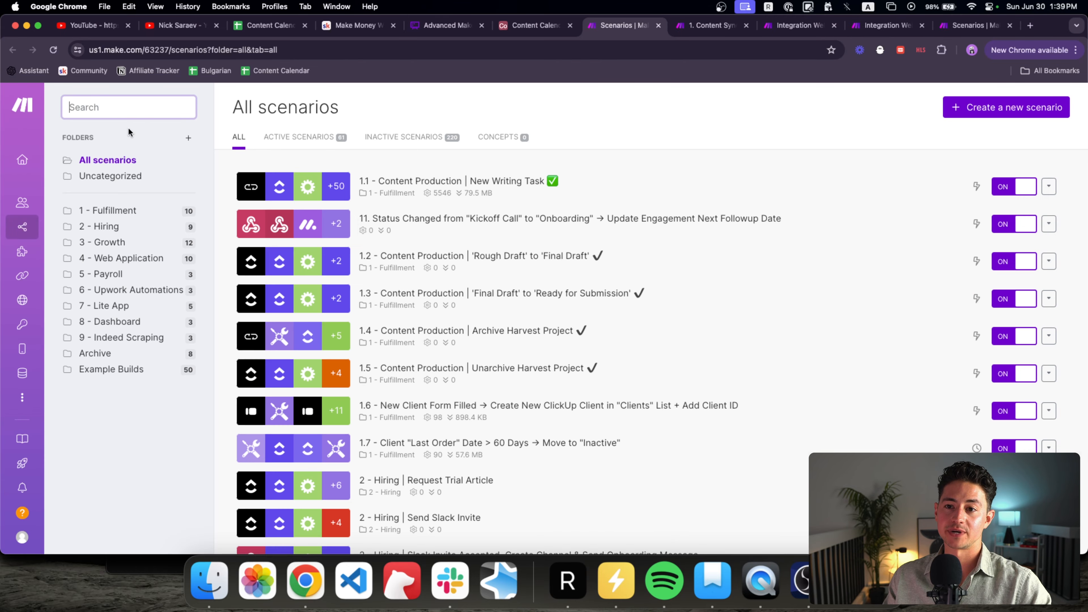
click(189, 137)
click(492, 175)
text(Content Syndicator Flow)
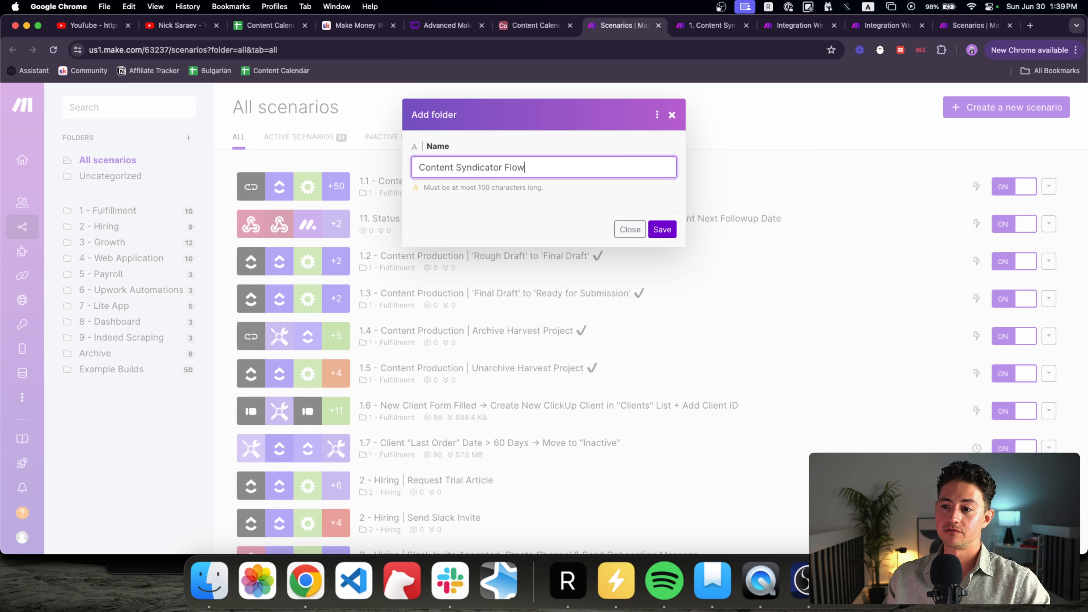
click(662, 230)
Step: Search 'content synd' and drag the Content Syndication scenario into the Content Syndicator Flow folder
click(128, 107)
text(c)
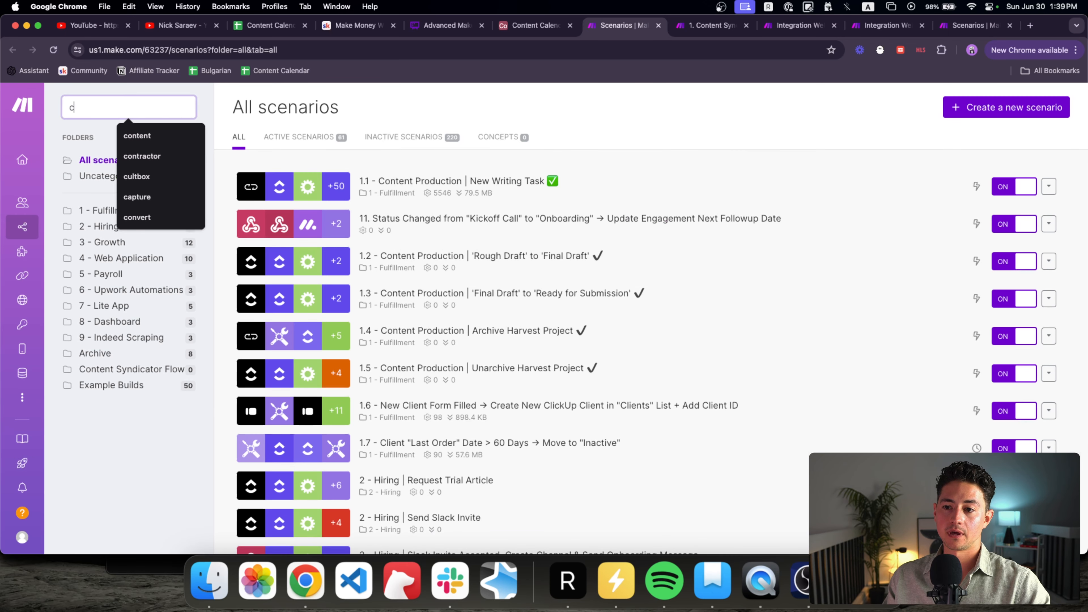
text(ontent)
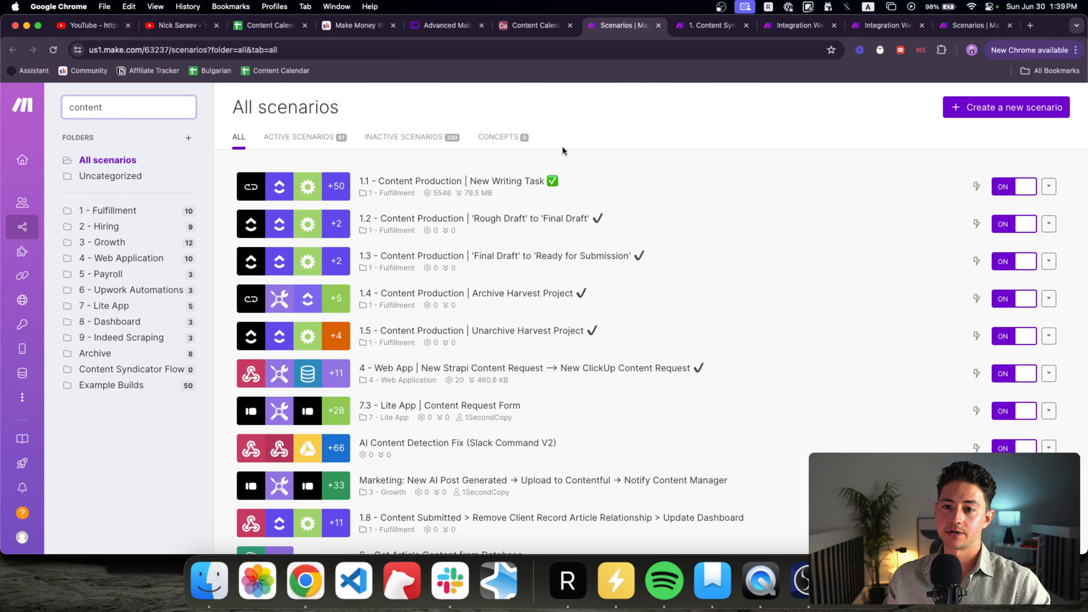
text( synd)
drag(562, 184, 129, 370)
click(130, 370)
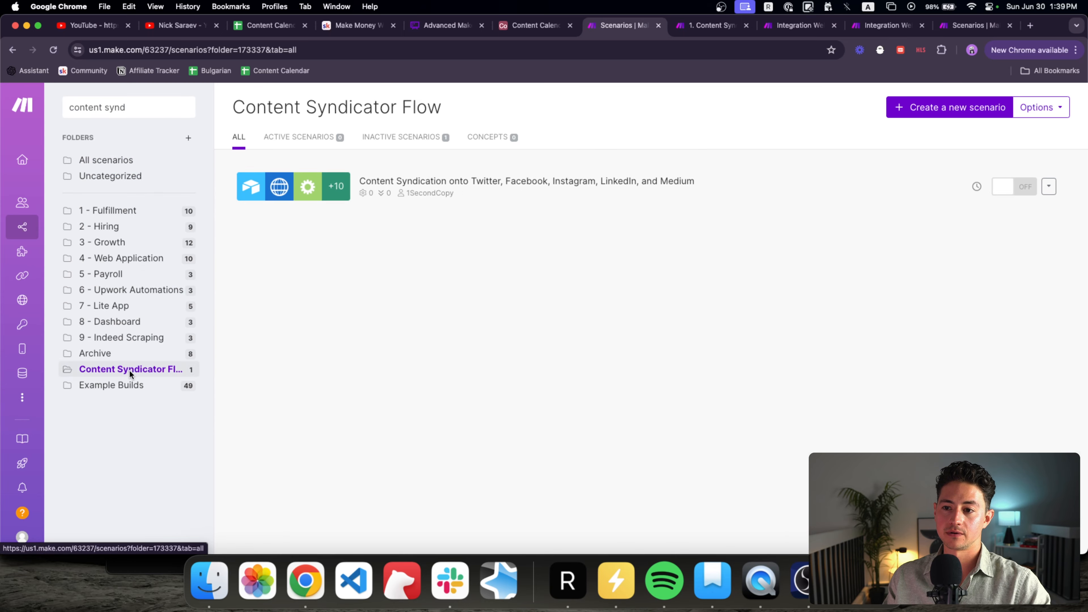
click(702, 28)
Step: Try saving the scenario and dismiss the resulting Payload Too Large error messages
key(super+s)
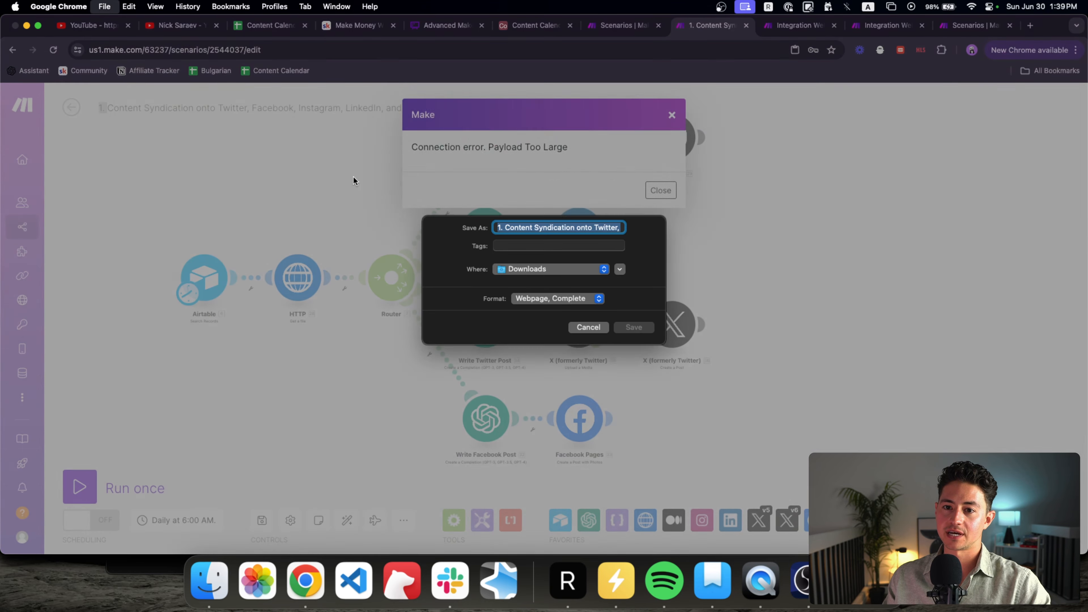
key(Escape)
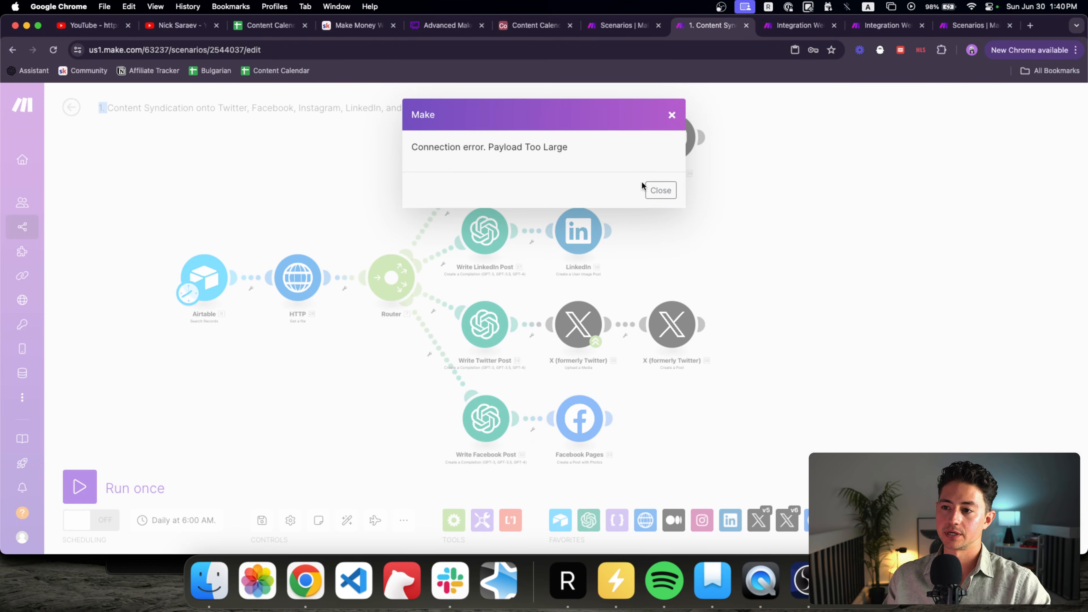
triple_click(447, 148)
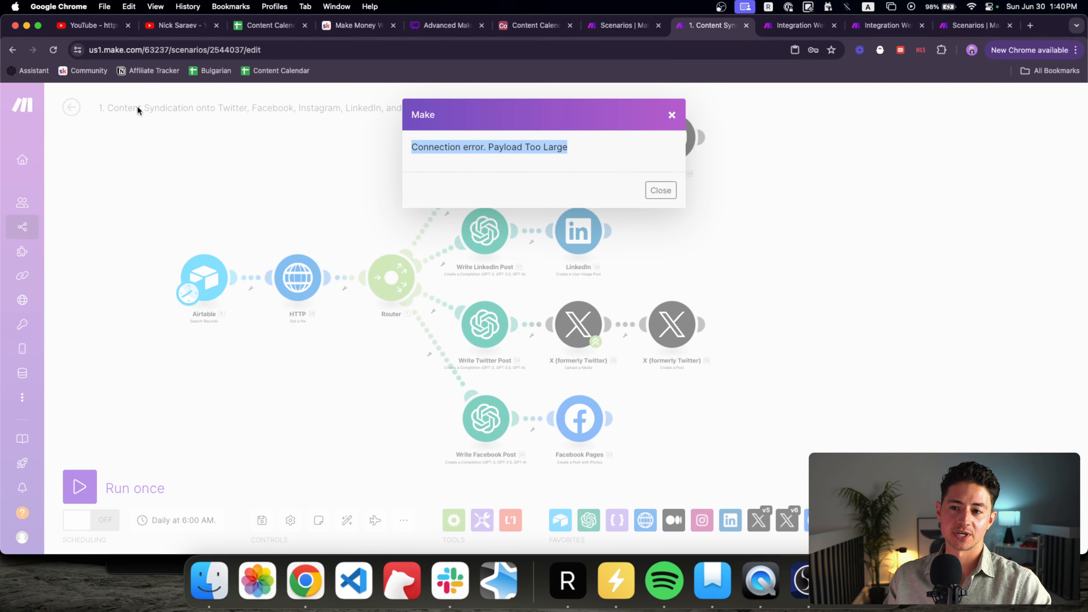
click(660, 190)
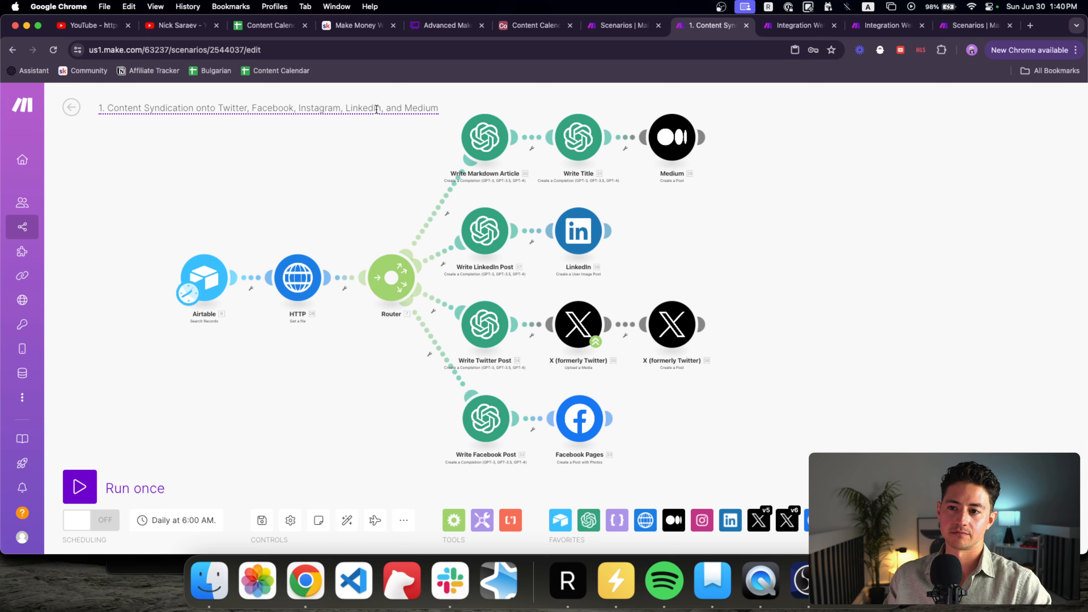
drag(376, 109, 294, 108)
key(super+s)
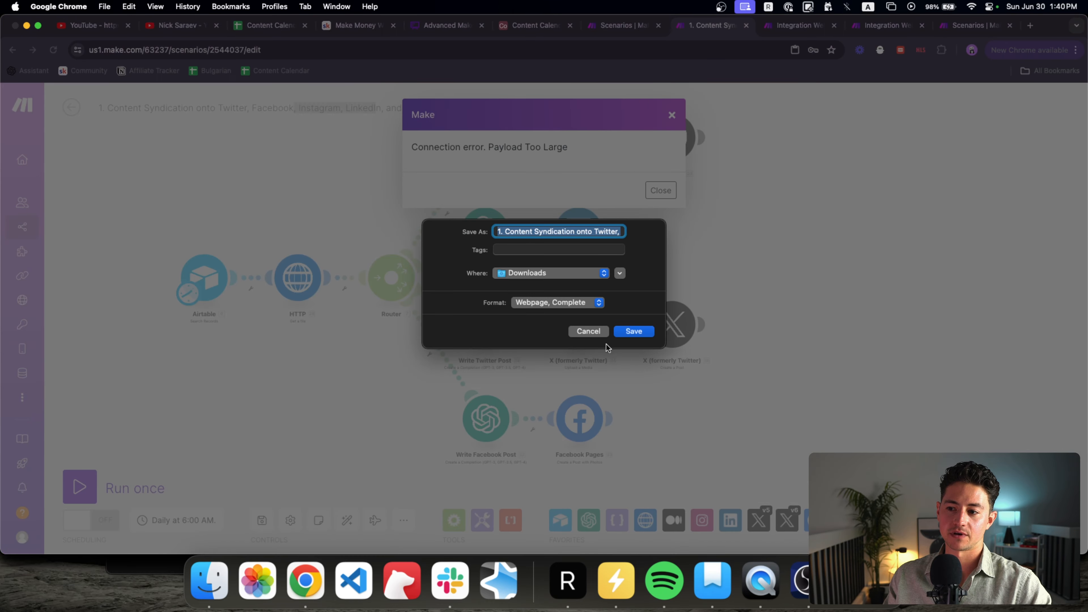
click(605, 333)
click(660, 189)
click(357, 108)
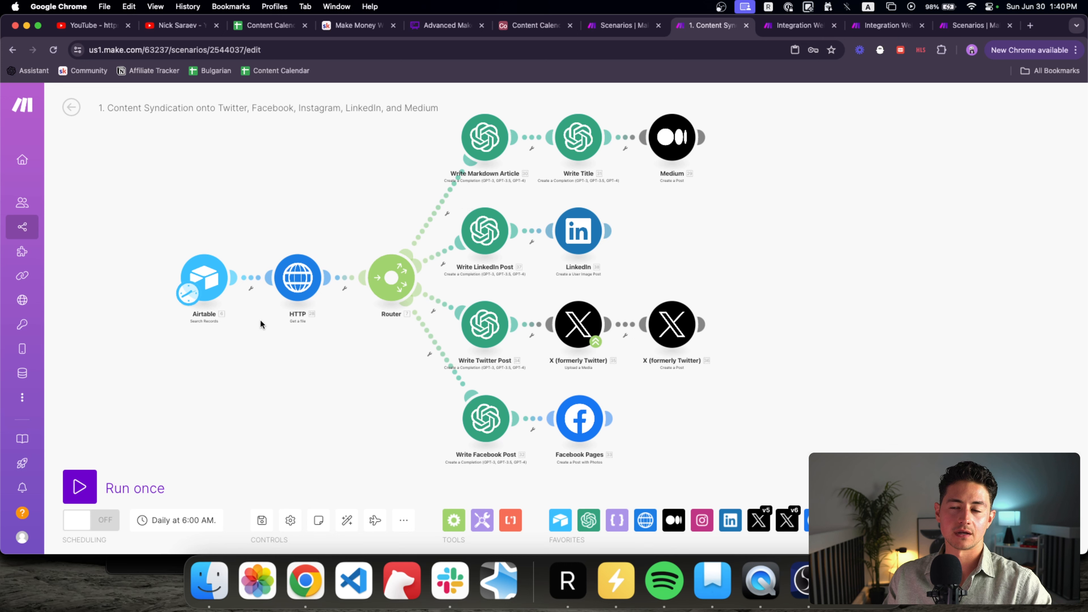
drag(243, 195, 259, 195)
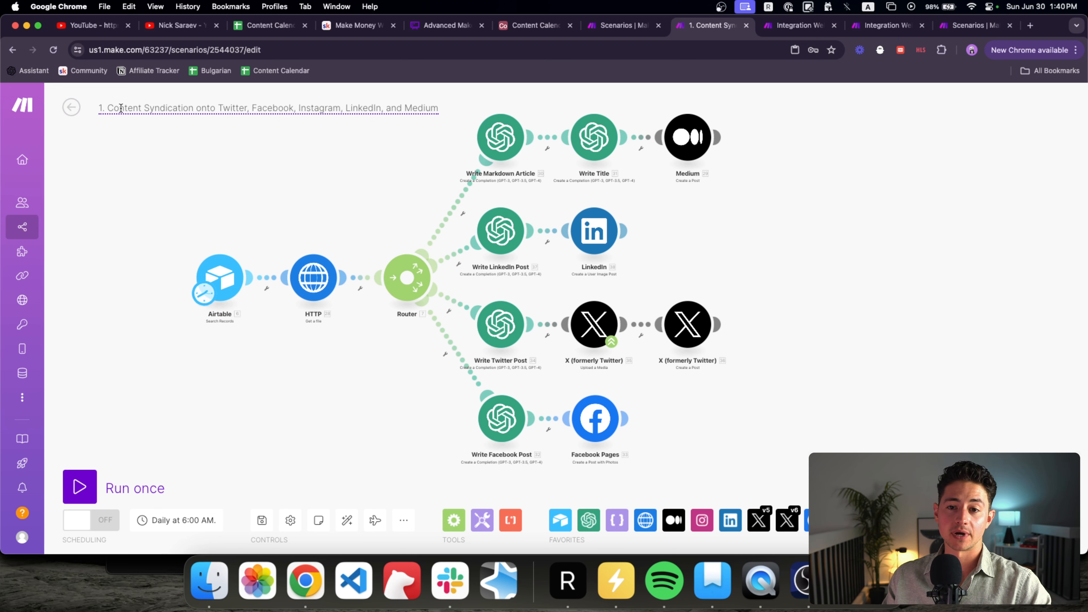
Step: Replace 'Content Syndication onto' with 'Trigger' in the title, drop Instagram, and end with 'Post Flows'
drag(215, 108, 107, 108)
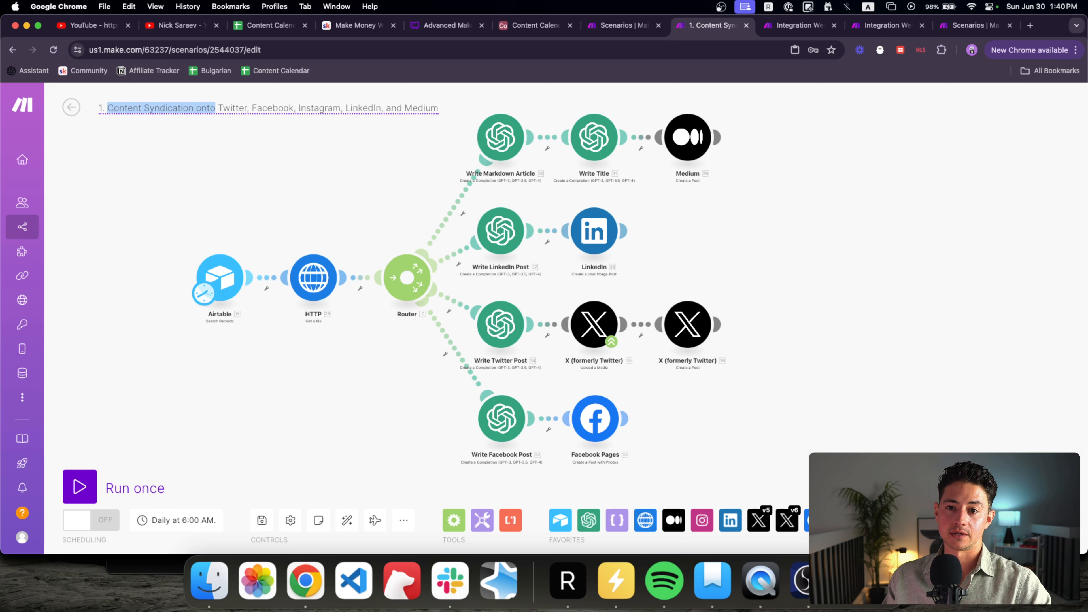
text(Trigger)
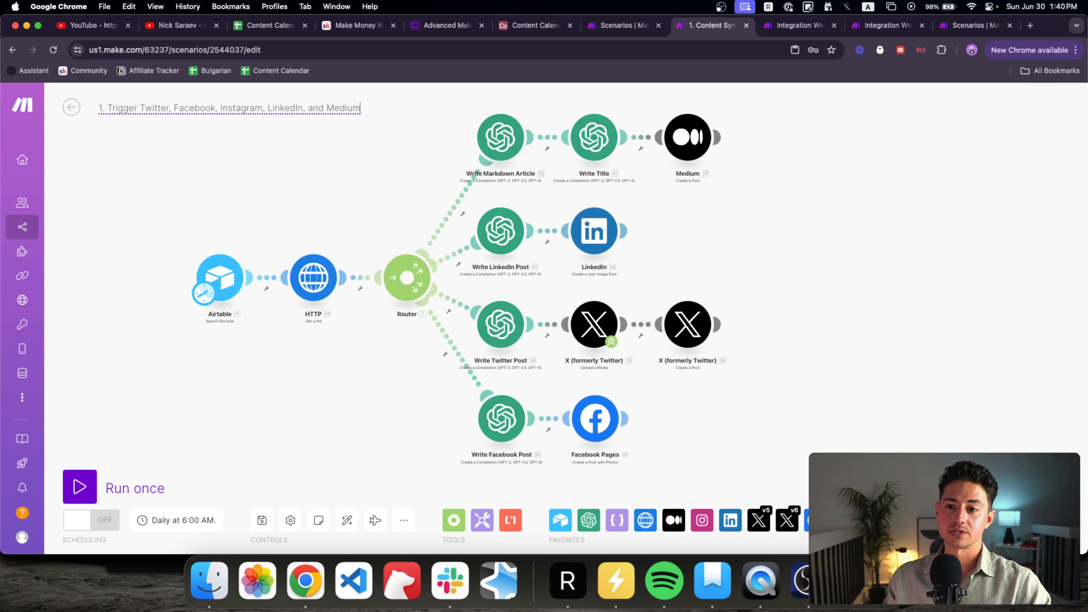
double_click(249, 108)
key(BackSpace)
key(BackSpace)
key(BackSpace)
key(BackSpace)
text(k)
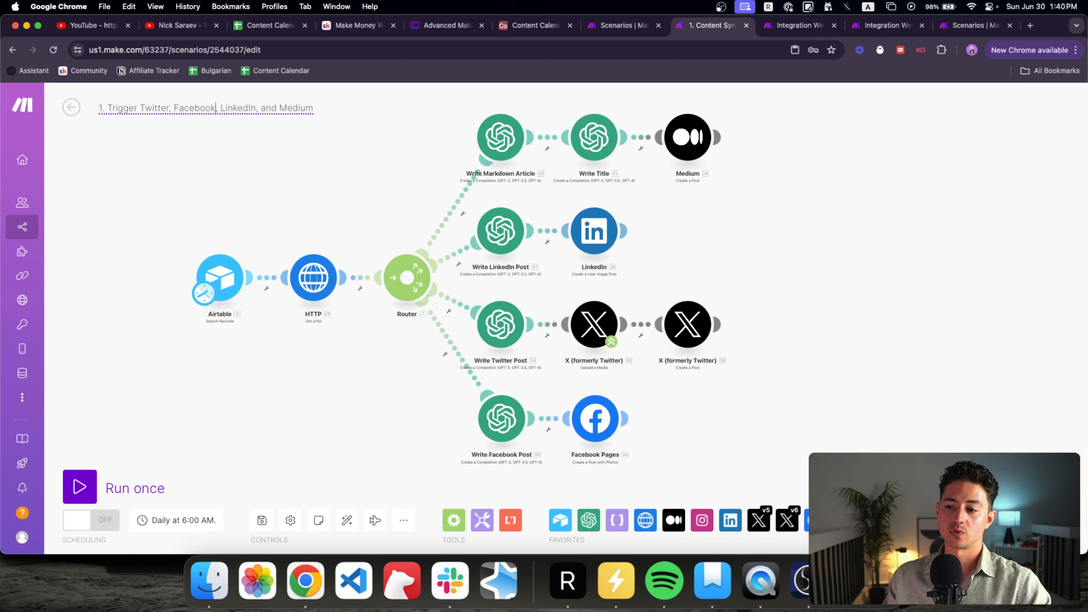
click(338, 103)
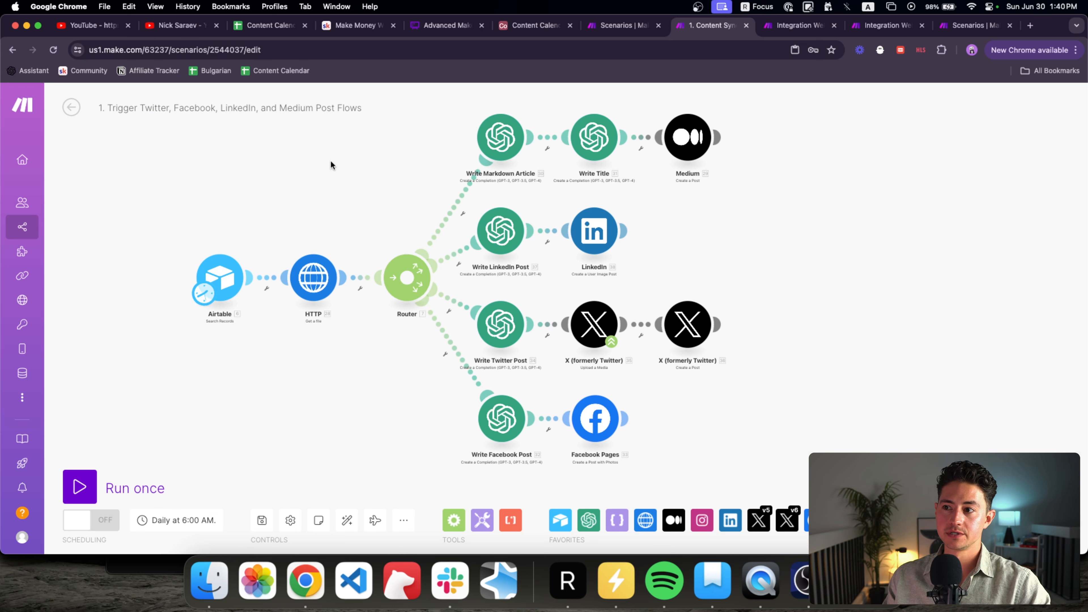
click(627, 27)
click(594, 47)
Step: Create a new scenario in the folder starting with a Custom webhook trigger
key(Return)
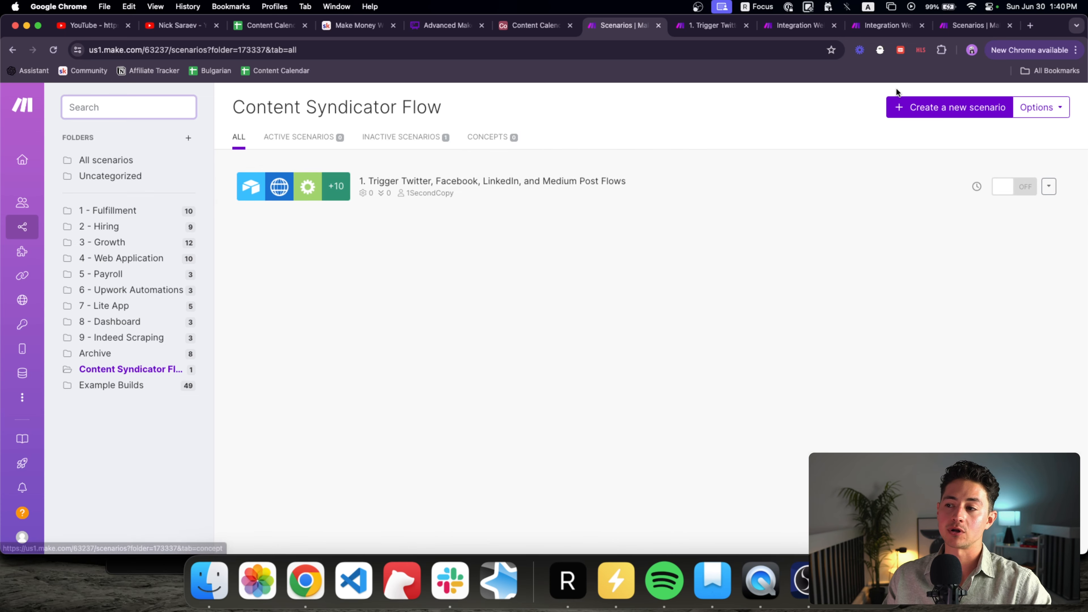
click(924, 106)
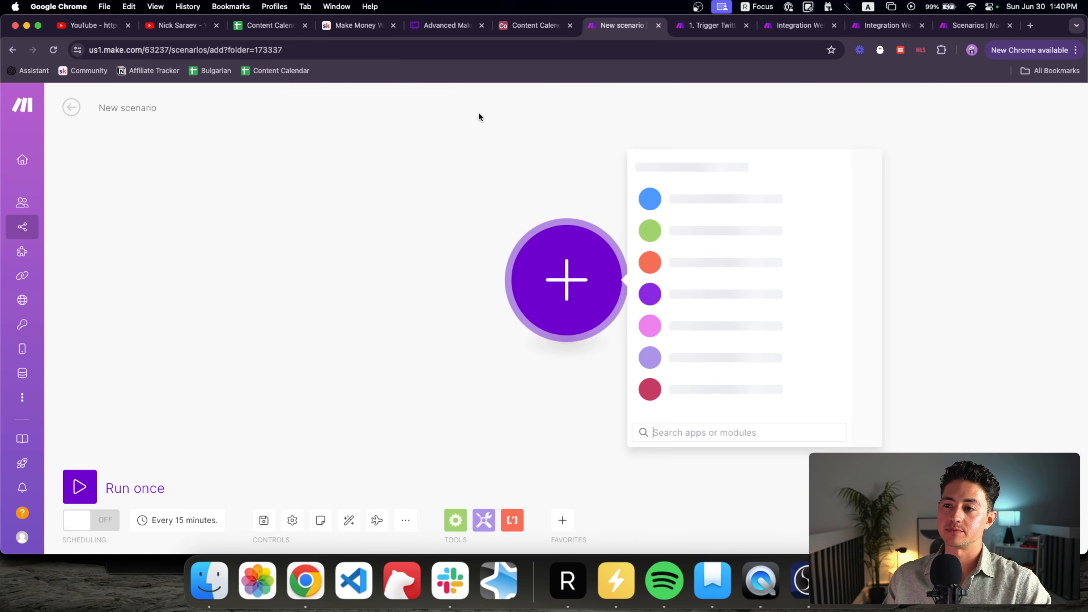
text(webhook)
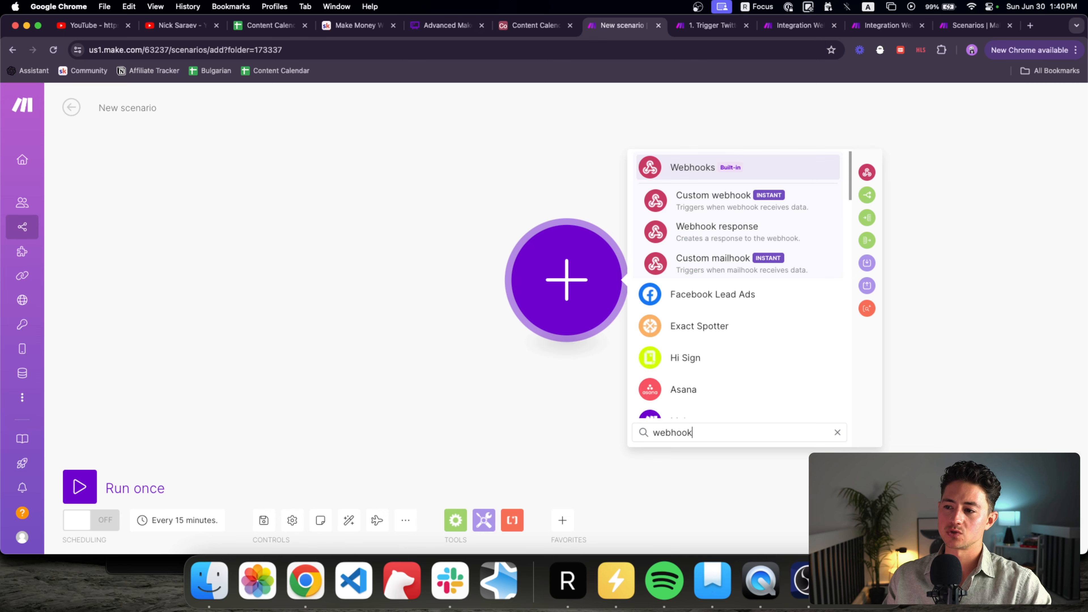
key(BackSpace)
key(BackSpace)
key(BackSpace)
key(BackSpace)
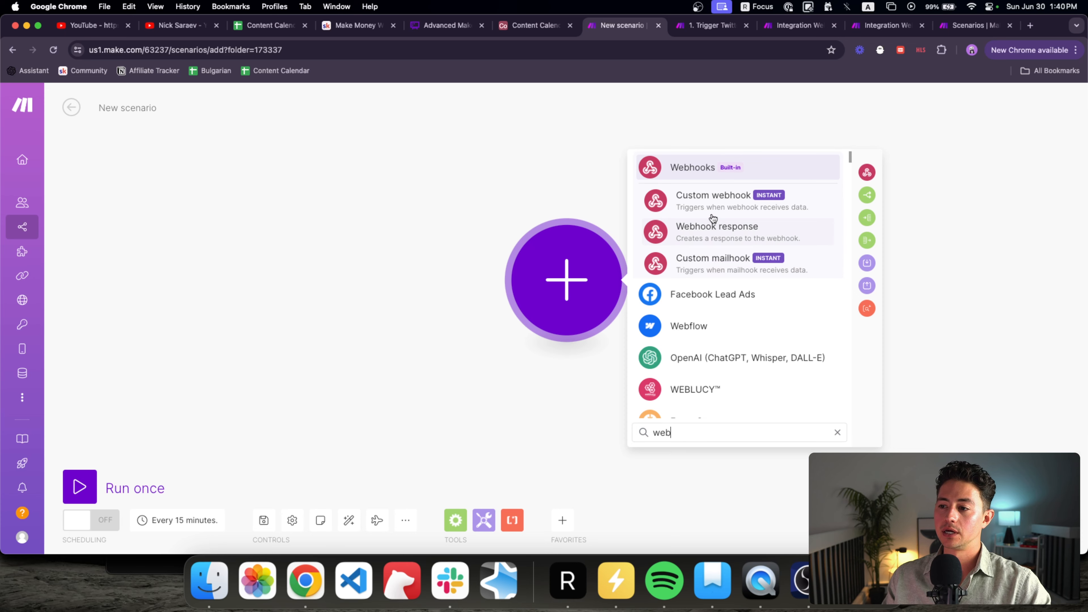
click(721, 208)
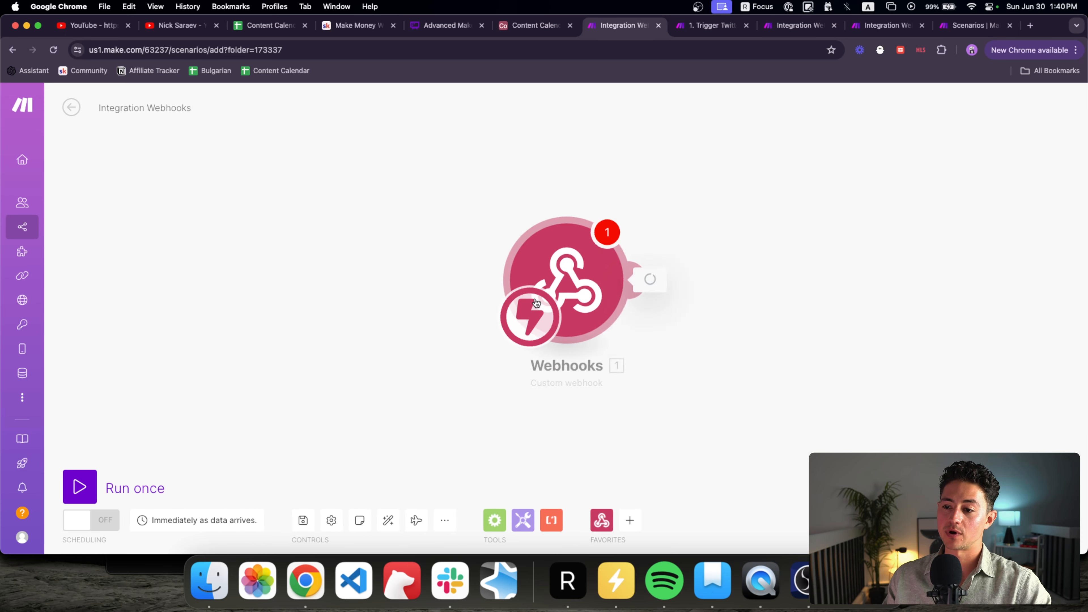
Step: Create and save a webhook named 'Example Breaking Up Scenario Facebook Flow'
click(569, 276)
click(684, 231)
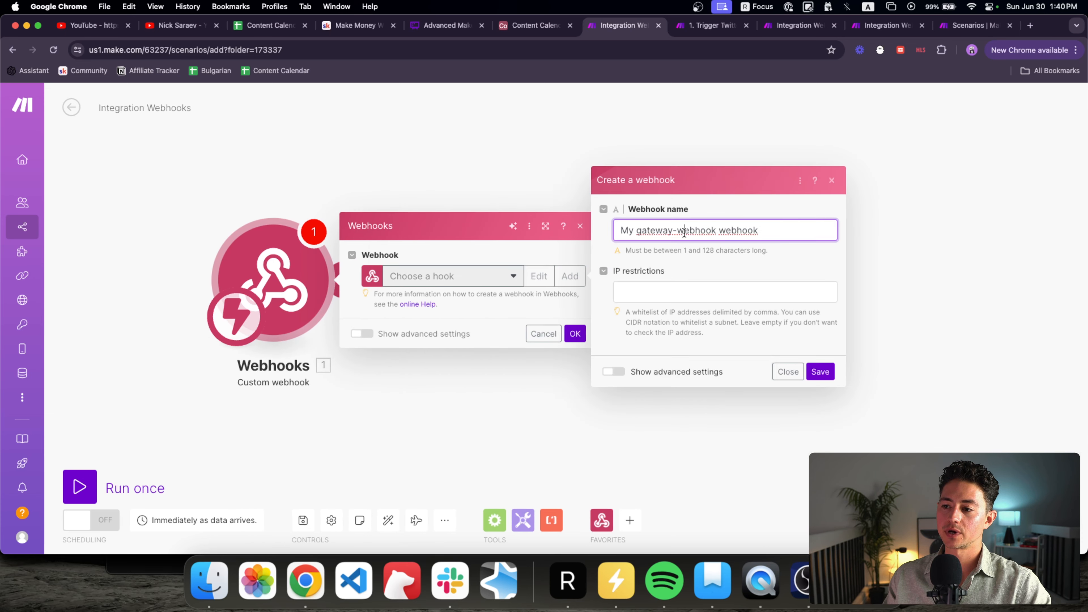
key(super+a)
text(Example Breaking U)
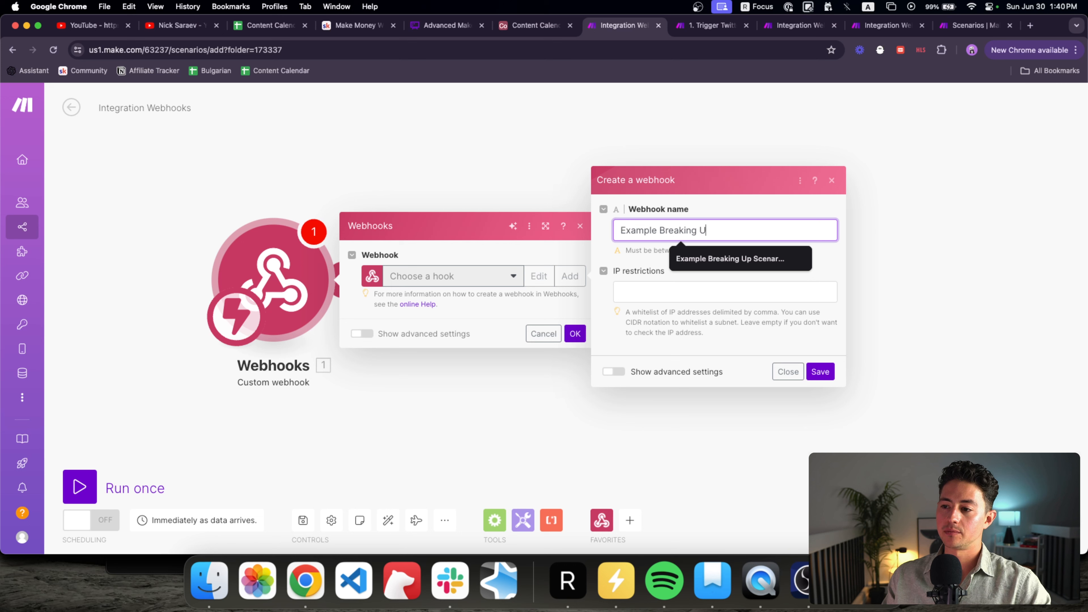
text(p Scenario )
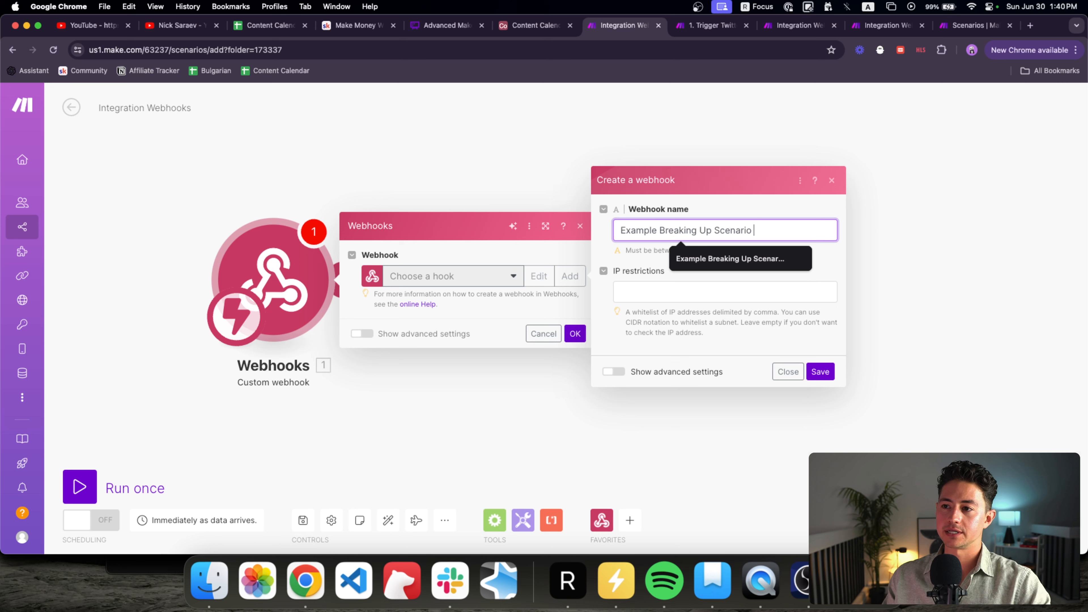
text(Facebook Flo)
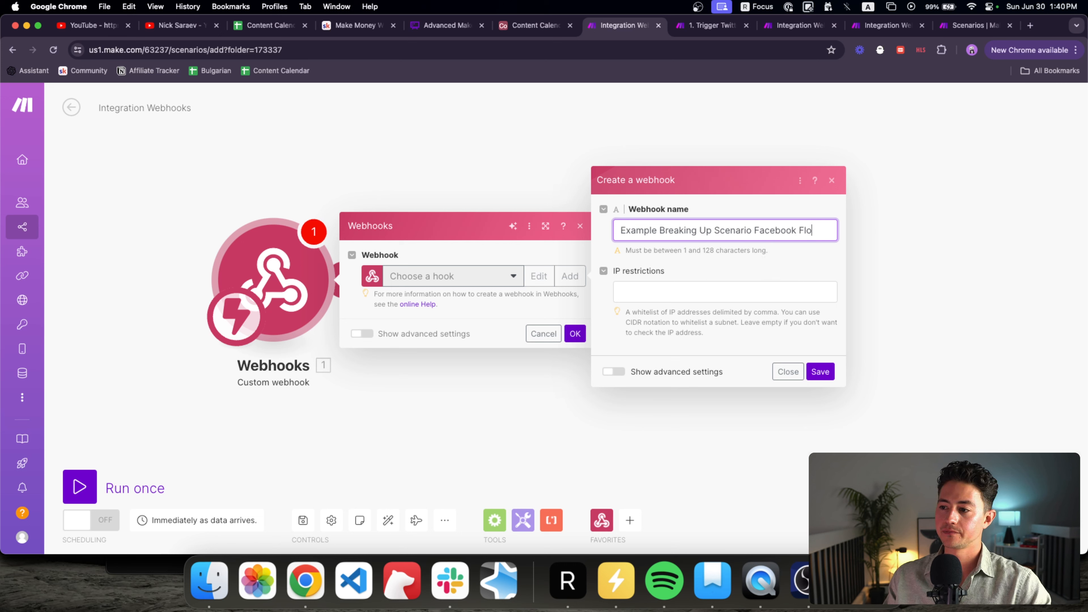
text(w)
click(820, 371)
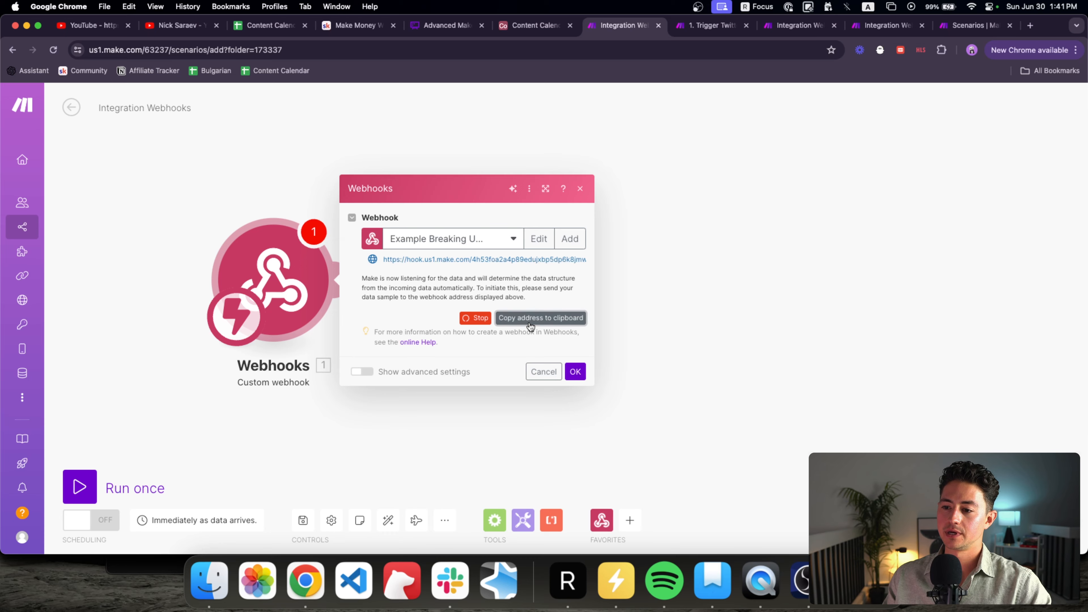
click(712, 27)
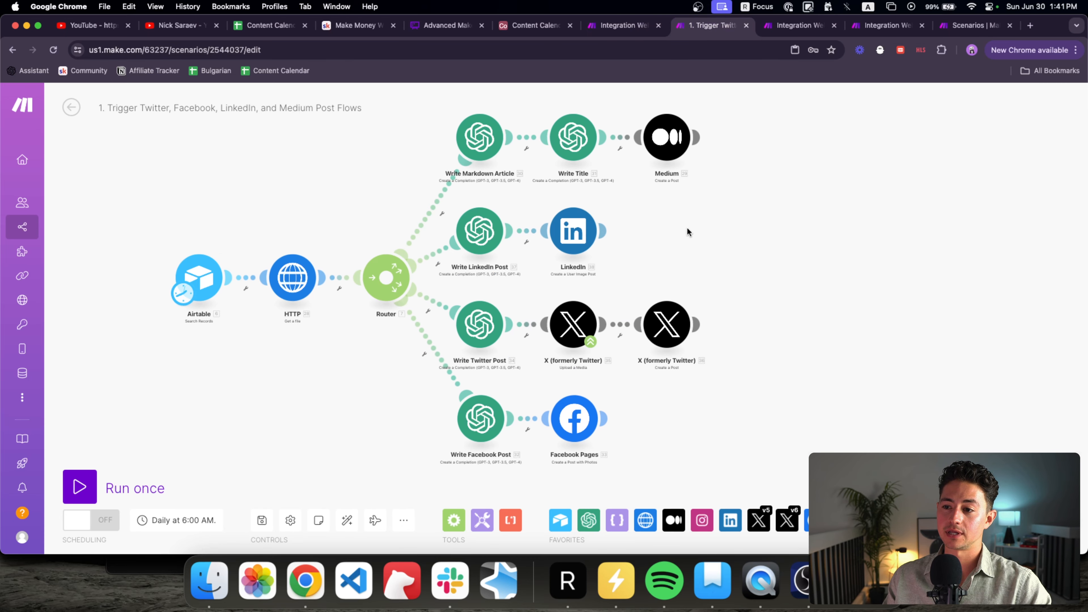
Step: Detach the Facebook route from the router and add an HTTP Make a request module below the Twitter branch
right_click(412, 300)
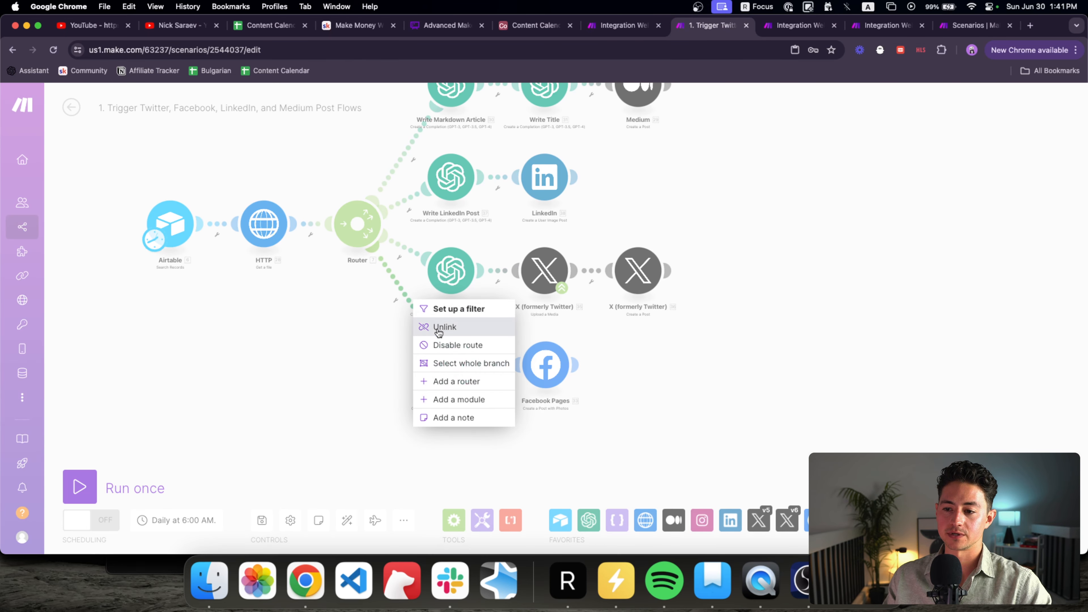
click(424, 327)
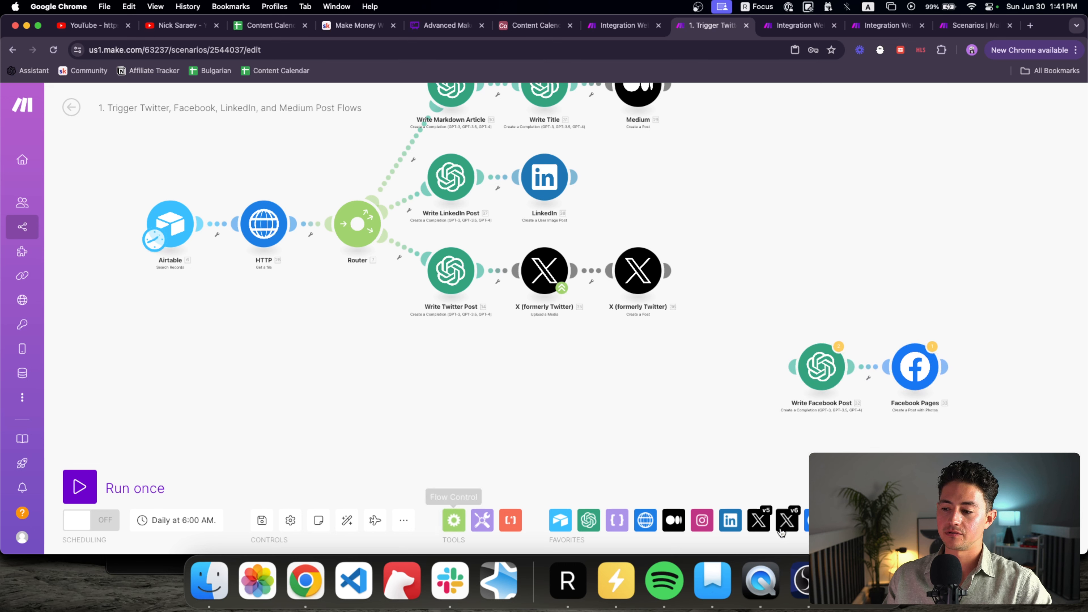
click(955, 520)
click(908, 484)
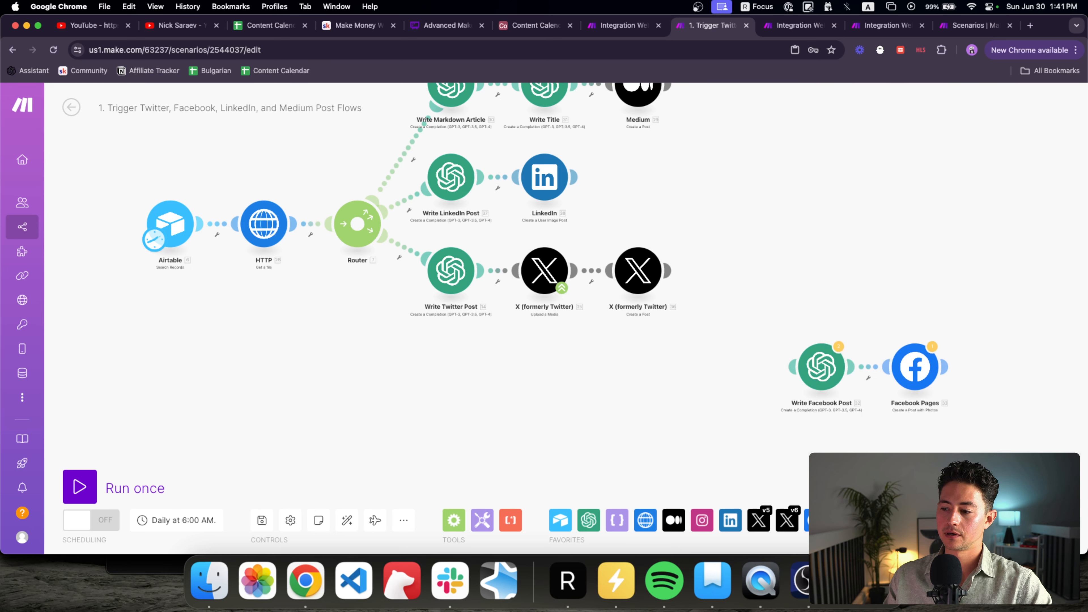
click(868, 231)
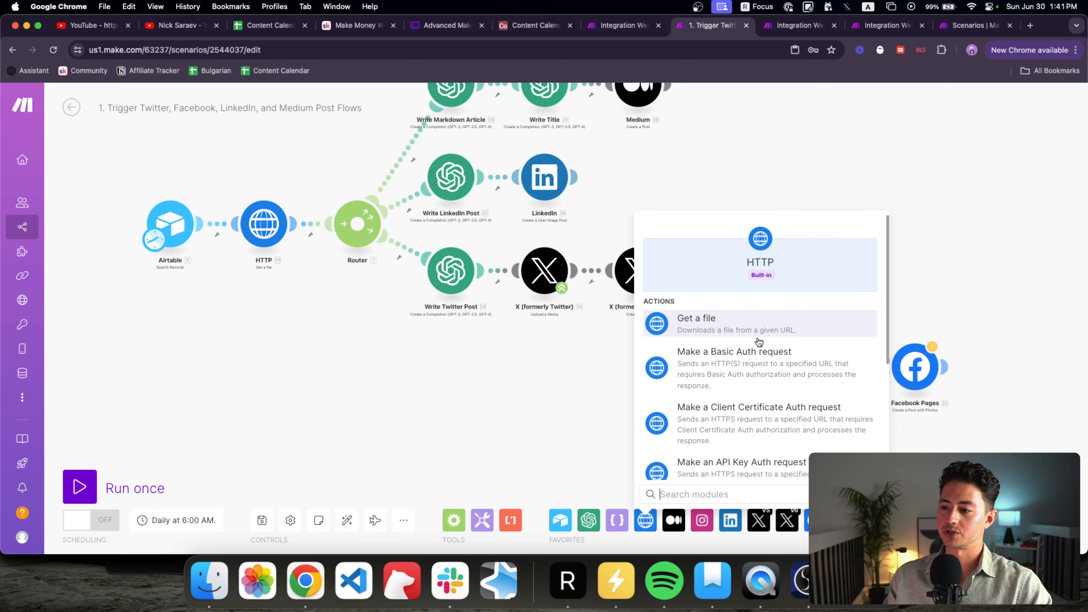
scroll(734, 357, down, 3)
click(750, 433)
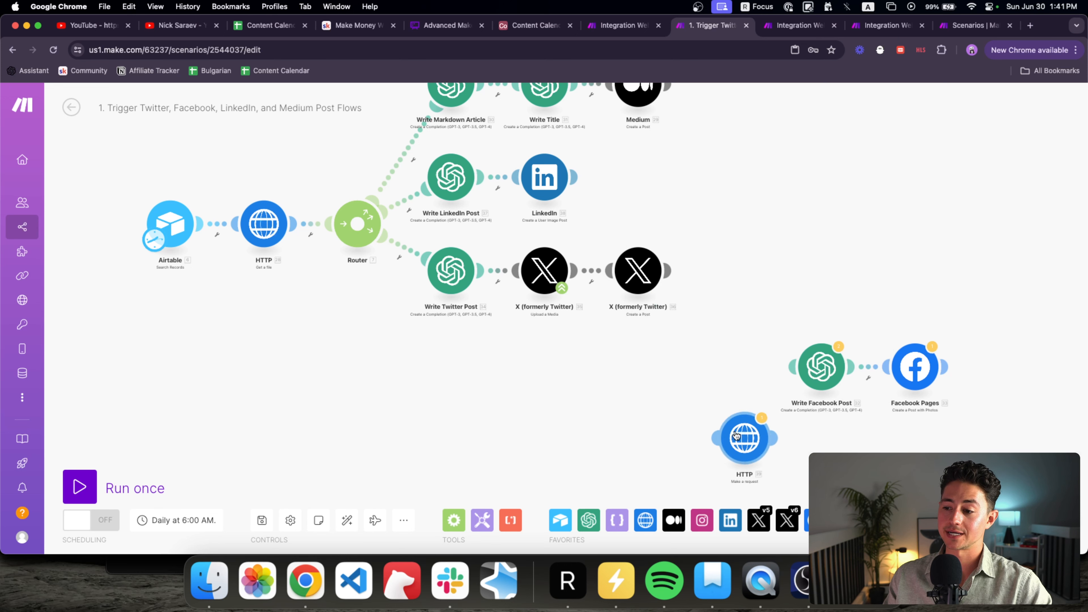
drag(720, 436, 425, 372)
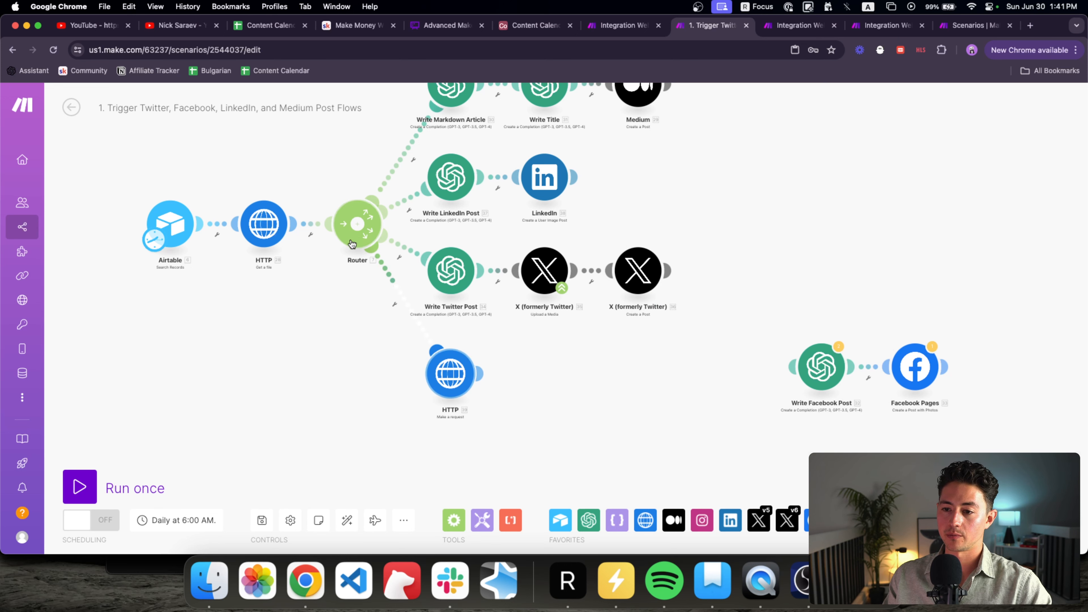
Step: Name the HTTP module 'Call Facebook Post Scenario' and change 'Flows' to 'Scenarios' in the scenario title
right_click(457, 374)
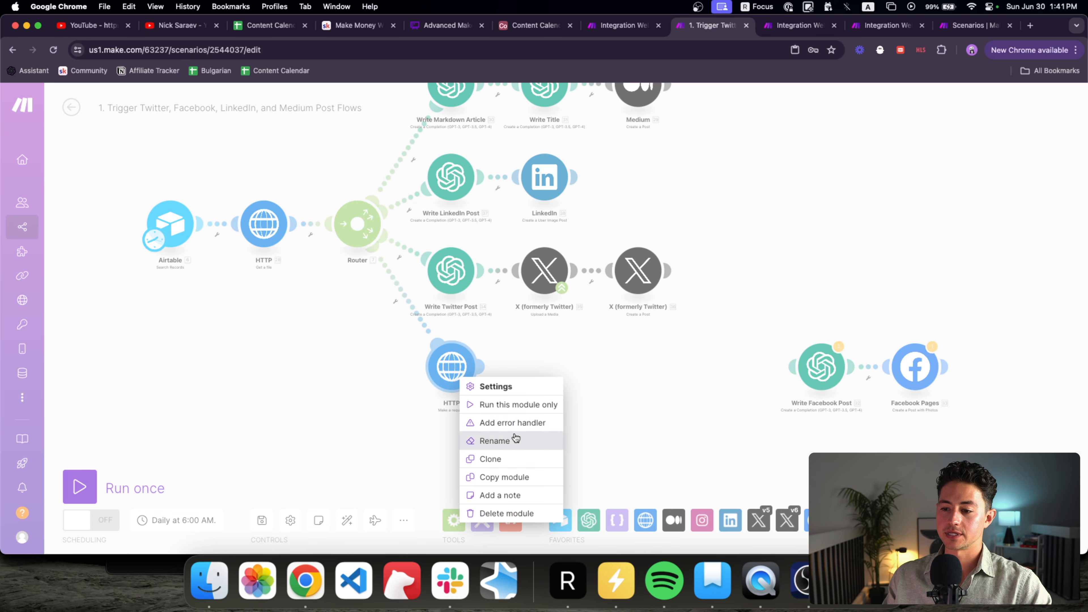
click(497, 441)
text(Call Facebook Post Flow M)
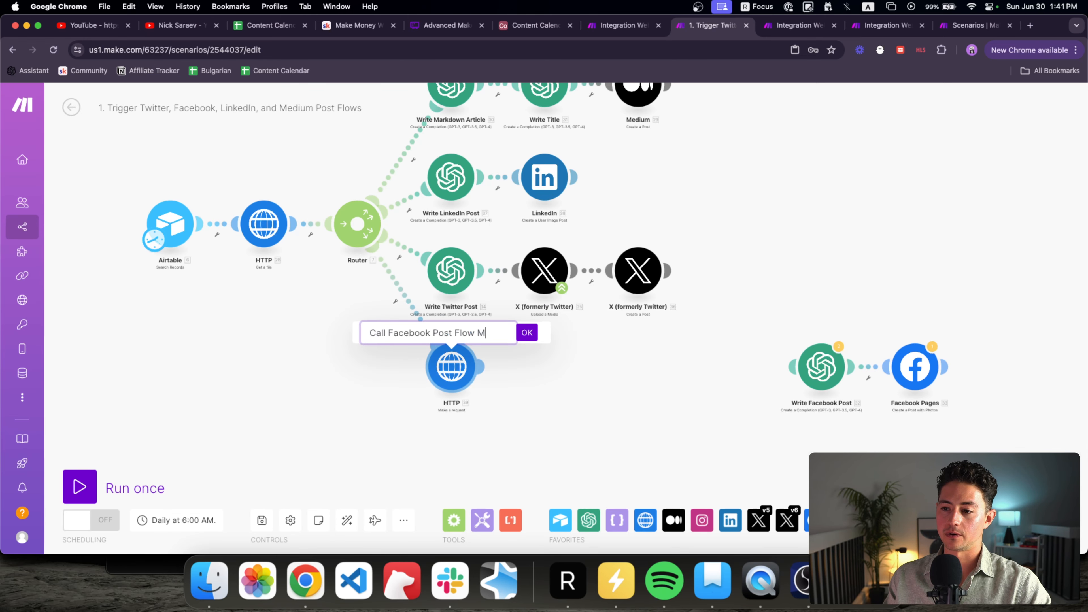
text(ario)
key(Return)
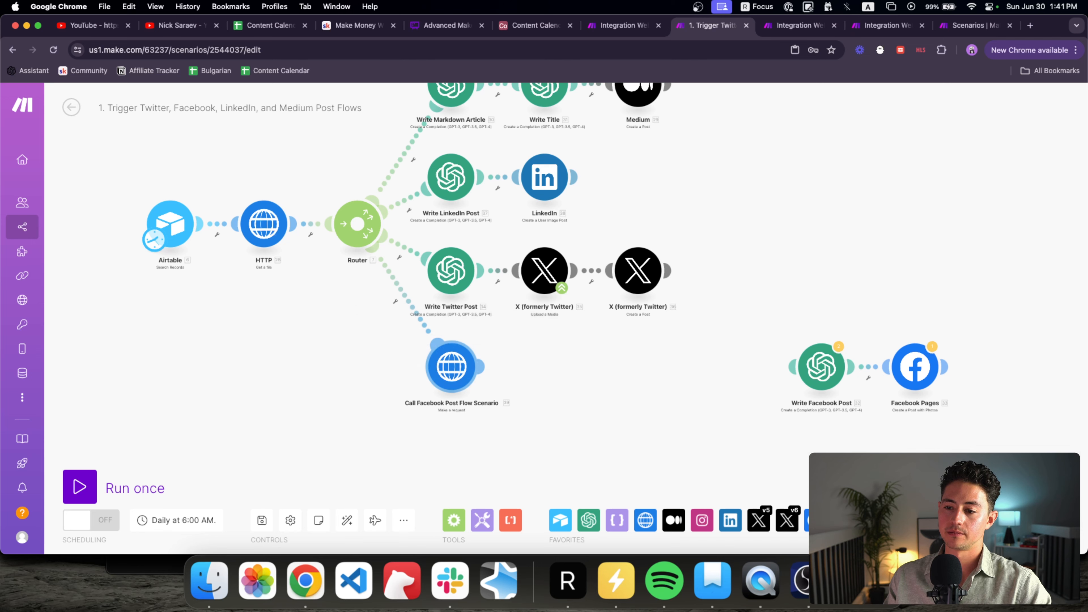
right_click(448, 367)
click(497, 430)
key(BackSpace)
key(BackSpace)
key(BackSpace)
key(BackSpace)
key(BackSpace)
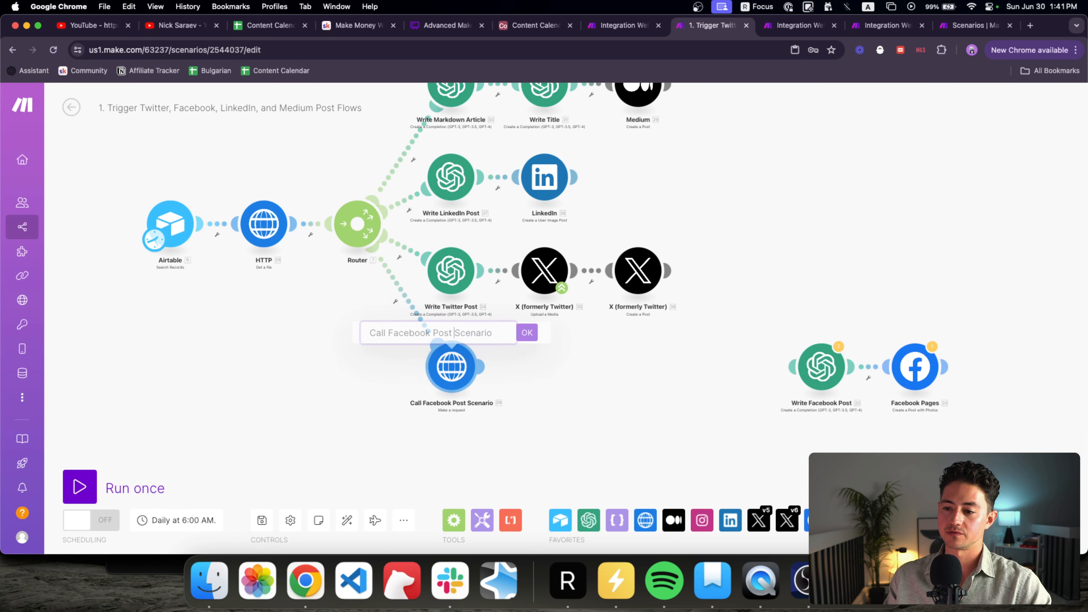
key(Return)
click(358, 108)
key(BackSpace)
key(BackSpace)
key(BackSpace)
key(BackSpace)
key(BackSpace)
text(Scenarios)
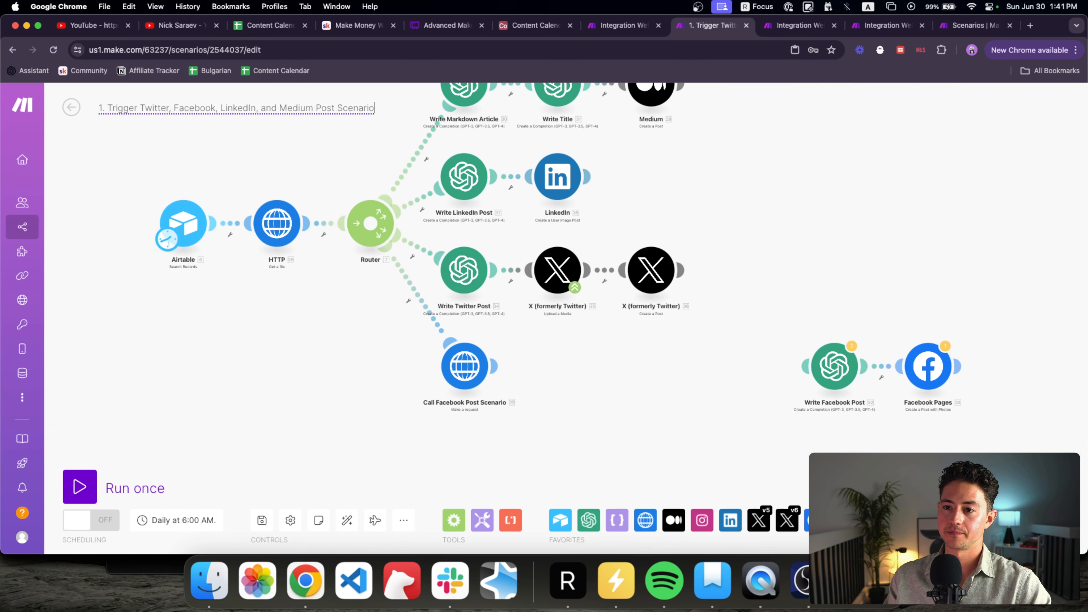
key(Return)
Step: Paste the Facebook webhook address into the Call Facebook Post Scenario module's URL field
drag(576, 365, 547, 365)
click(432, 371)
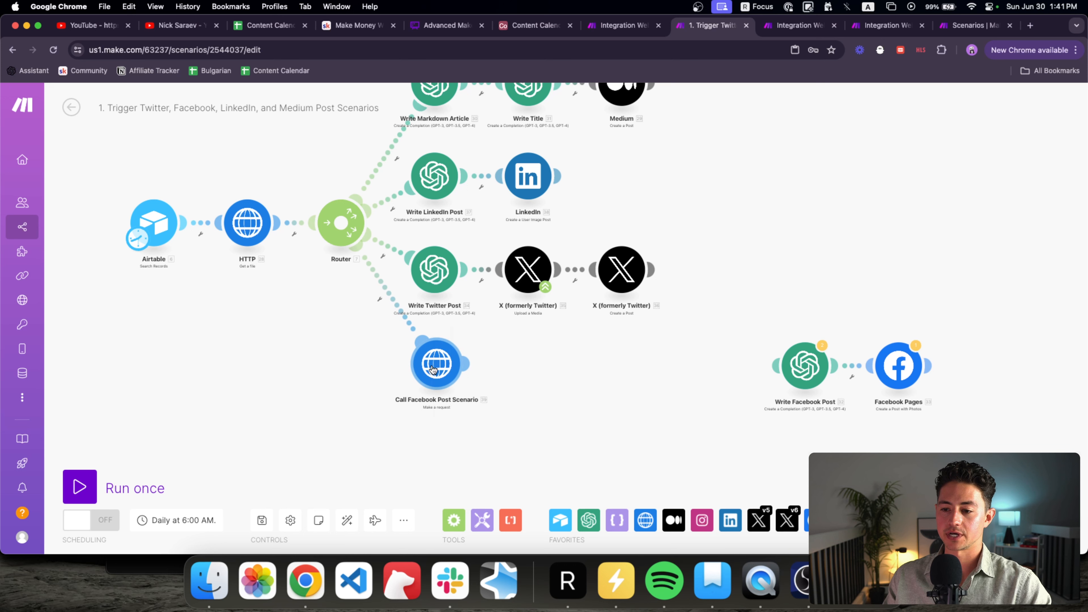
click(554, 234)
drag(581, 235, 485, 218)
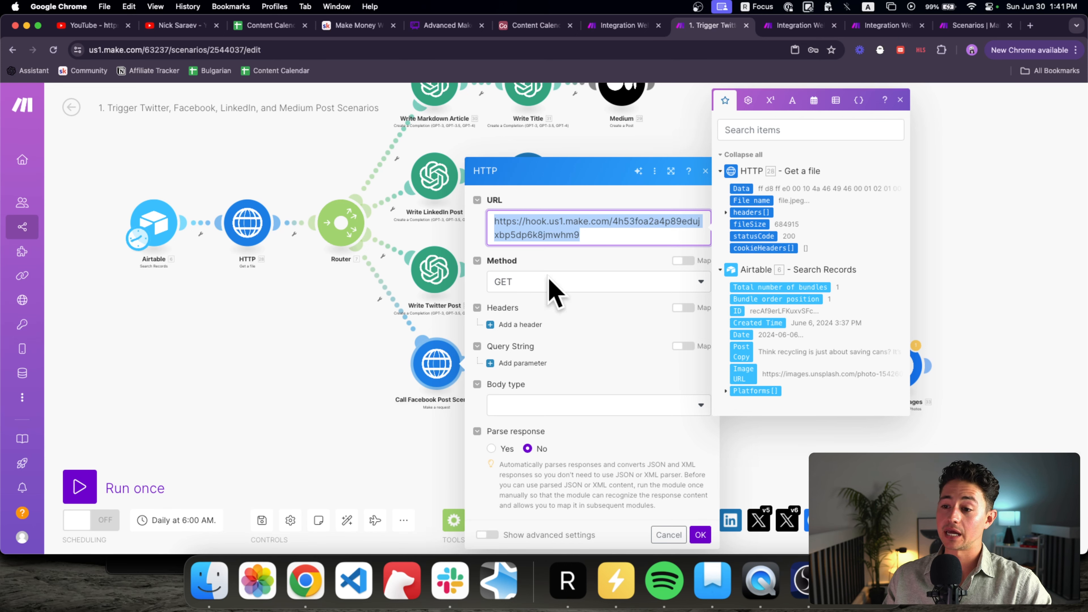
Step: Set the HTTP request method to POST, body type Raw and content type JSON
click(528, 284)
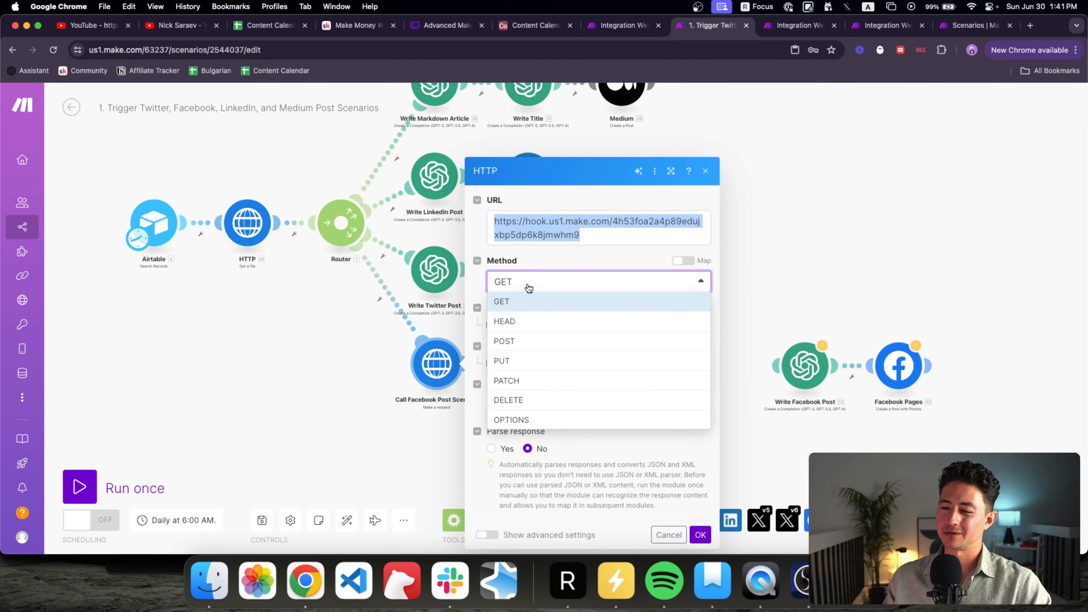
click(527, 342)
click(530, 406)
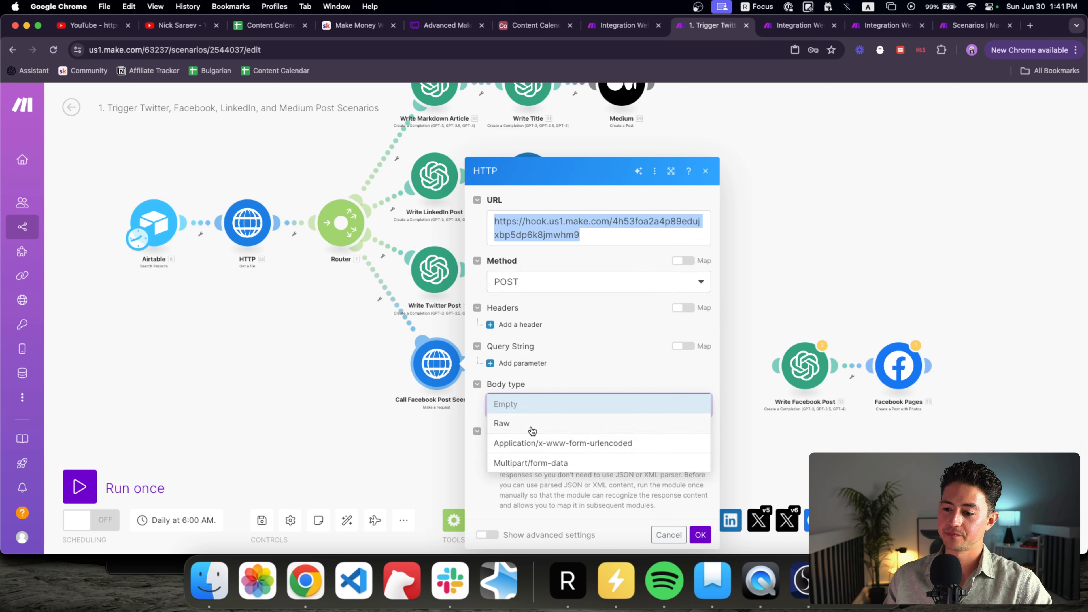
click(531, 423)
scroll(536, 411, down, 3)
click(541, 342)
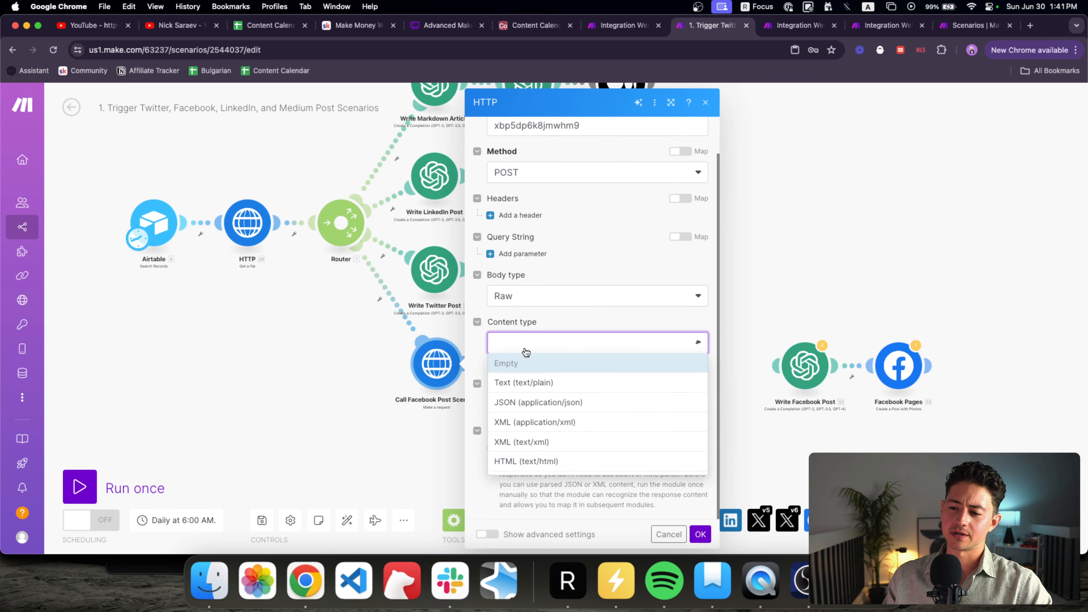
click(541, 408)
Step: Write JSON request content mapping postCopy to Airtable Post Copy and imageUrl to Image URL, then confirm
click(541, 407)
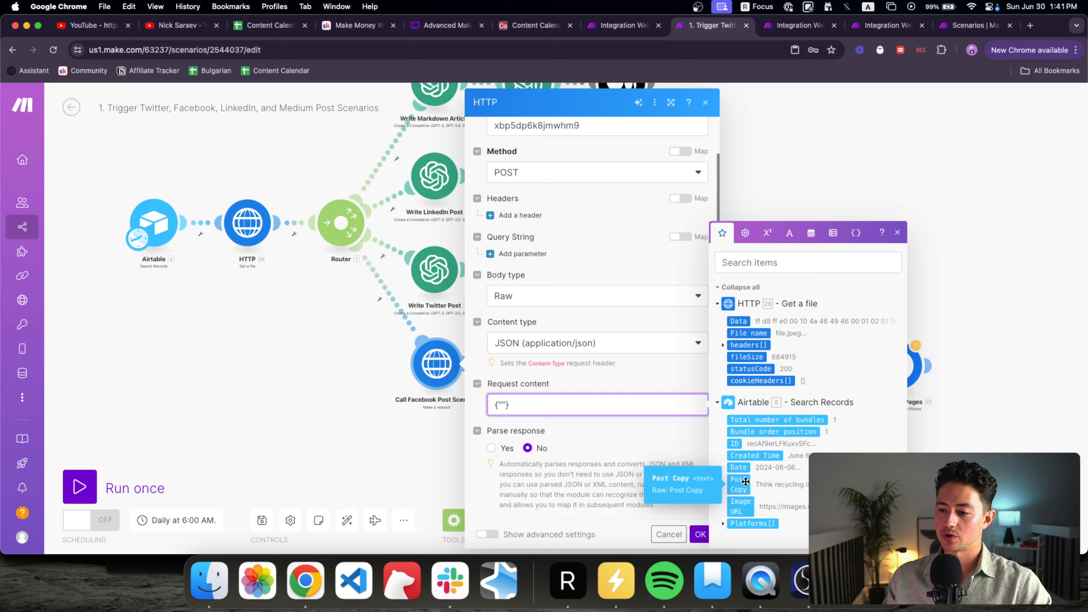
text(post)
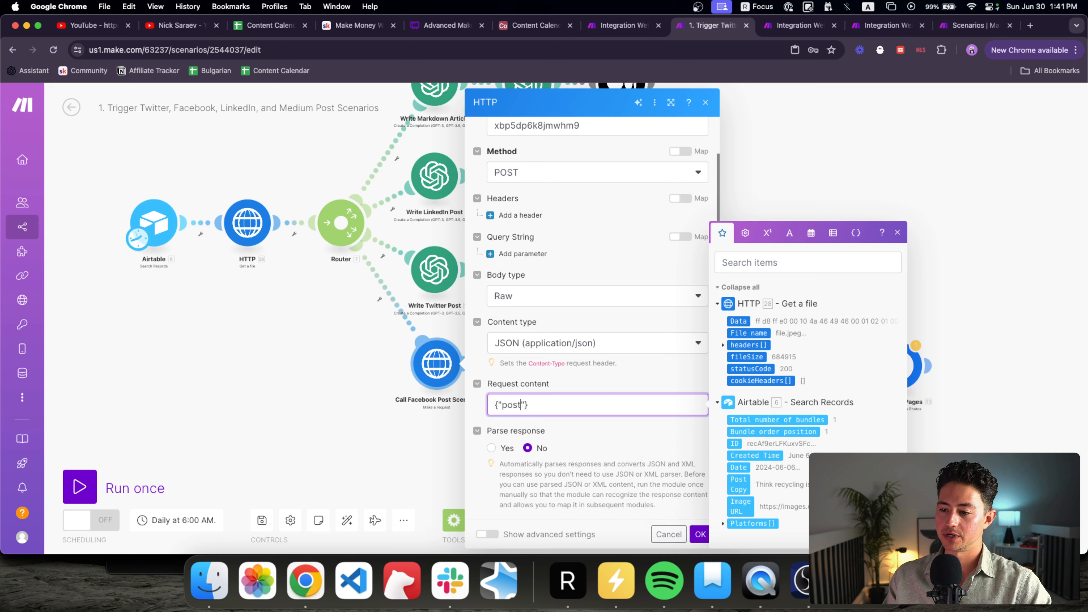
text(Copy)
key(Right)
text(:)
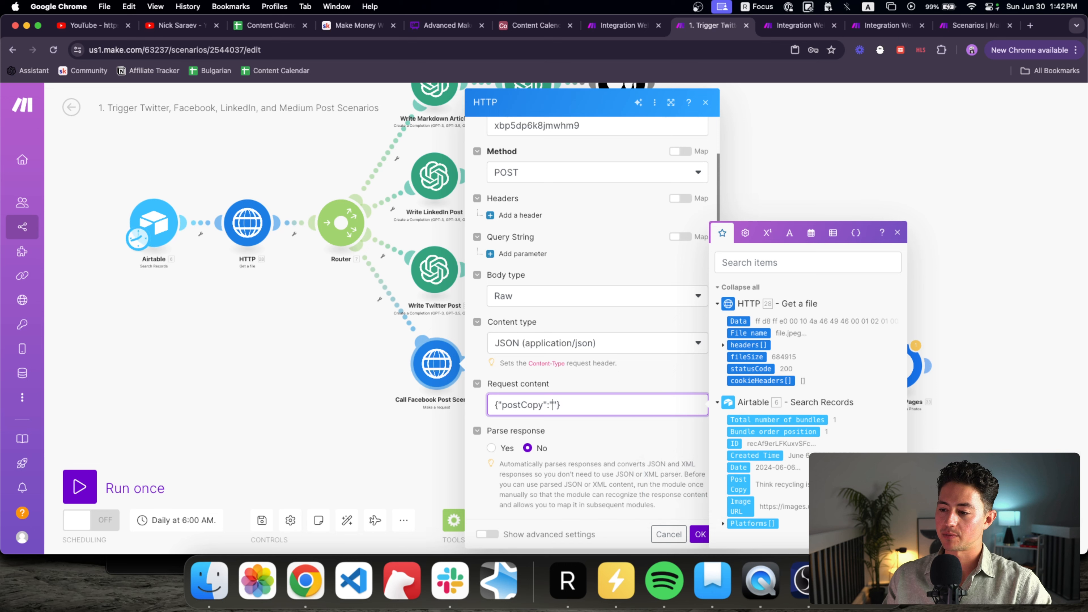
click(747, 484)
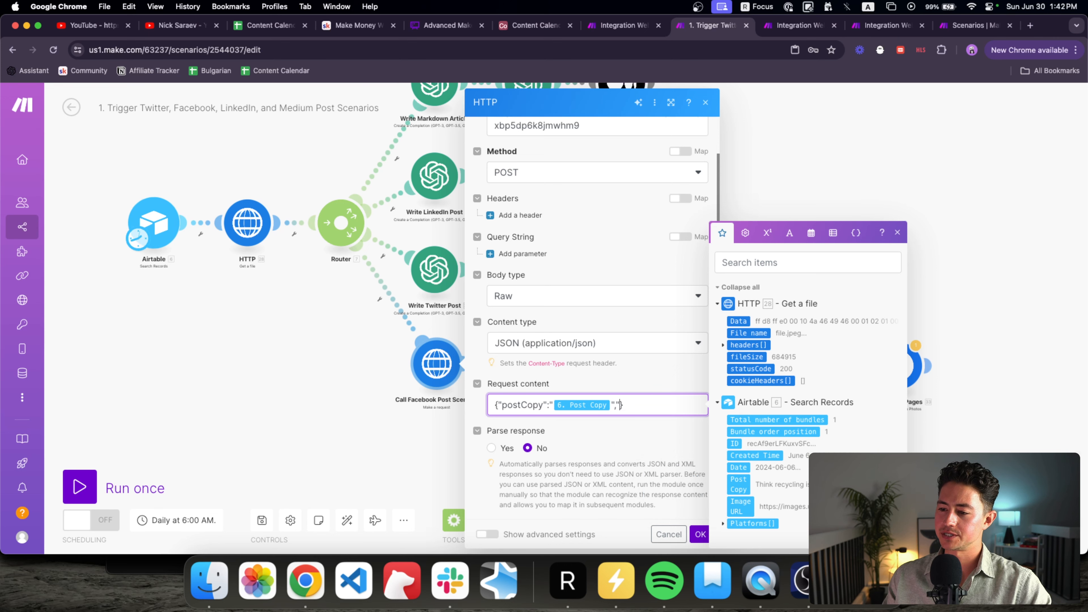
text(,"imageUrl")
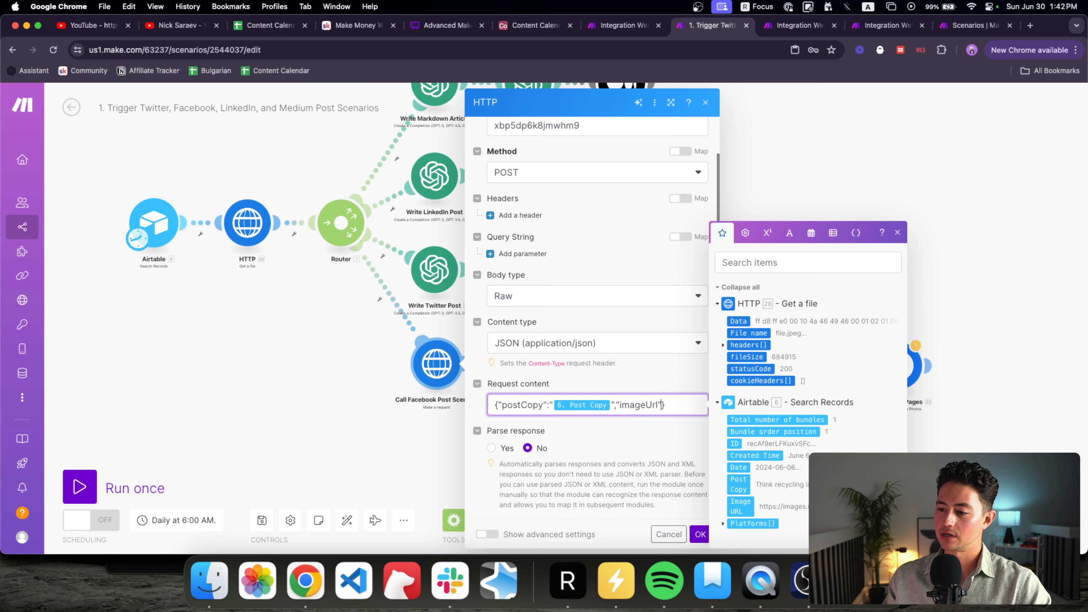
text(:")
click(740, 502)
text(")
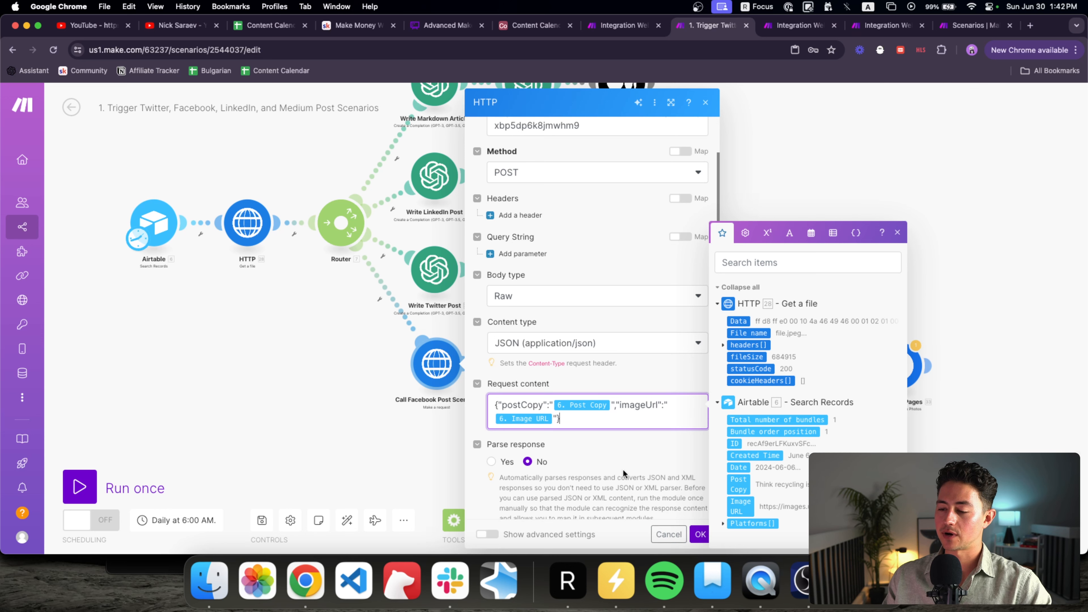
click(697, 534)
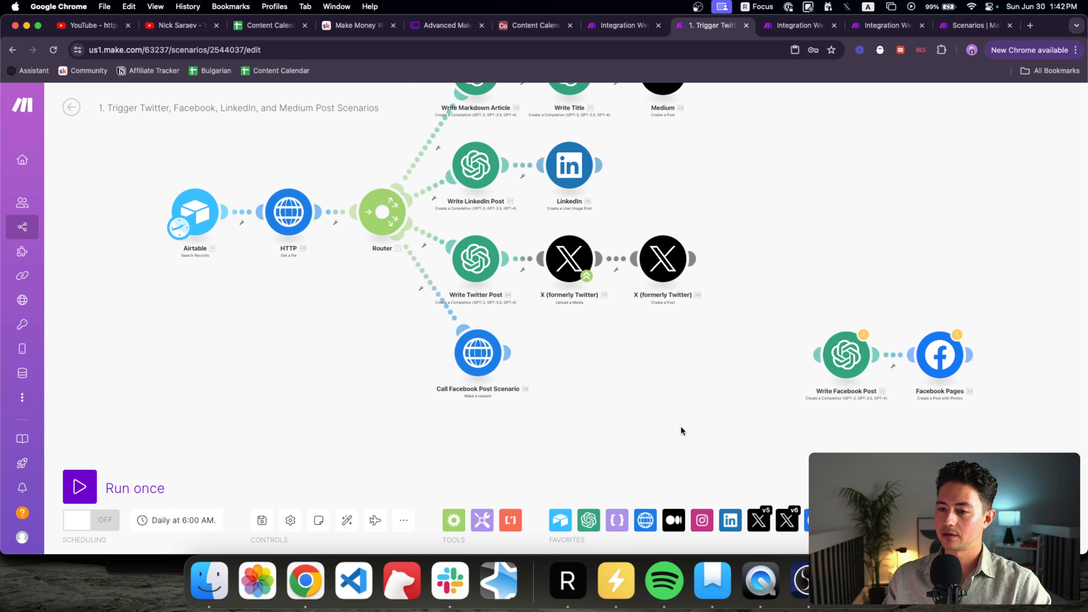
Step: Inspect the router's Twitter, LinkedIn and Write Markdown Article route options
click(440, 249)
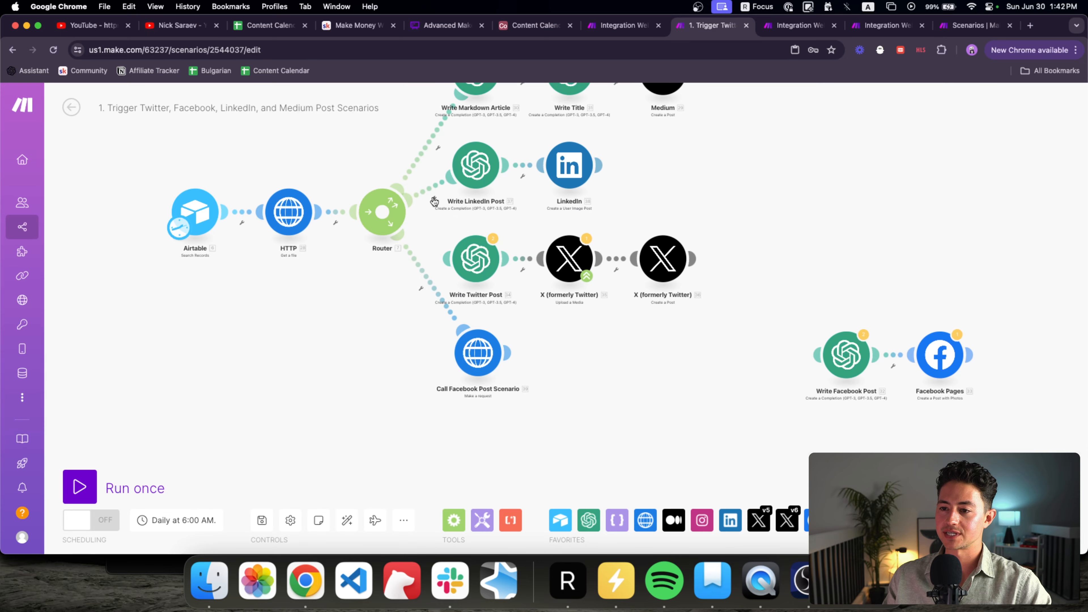
click(442, 204)
click(428, 169)
click(424, 156)
click(462, 201)
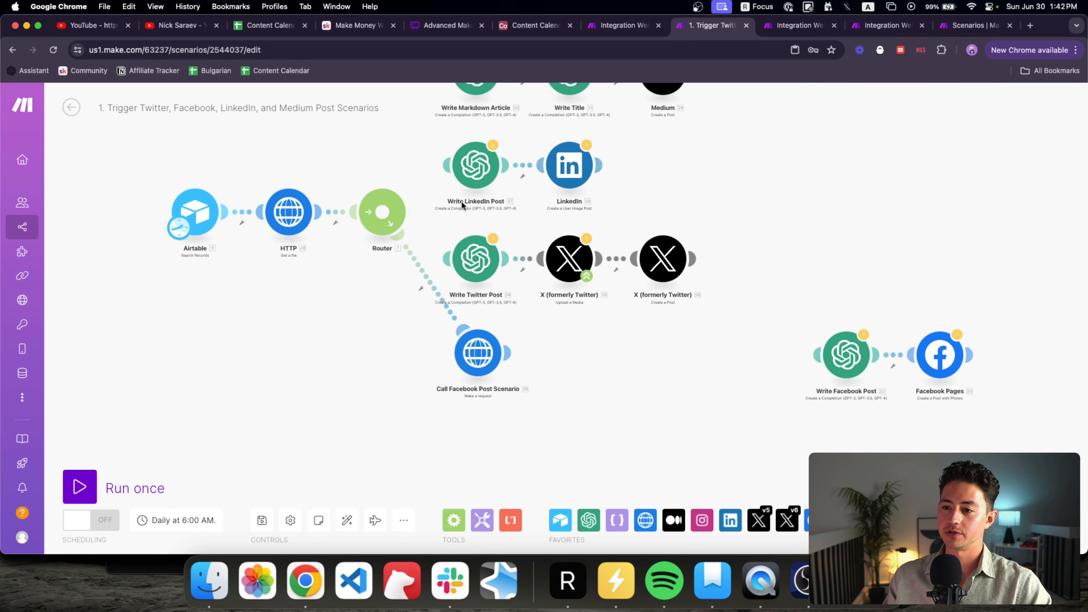
Step: Close the Example Output and Example Input scenarios without saving and place the webhook tab beside the main scenario
click(762, 27)
click(834, 26)
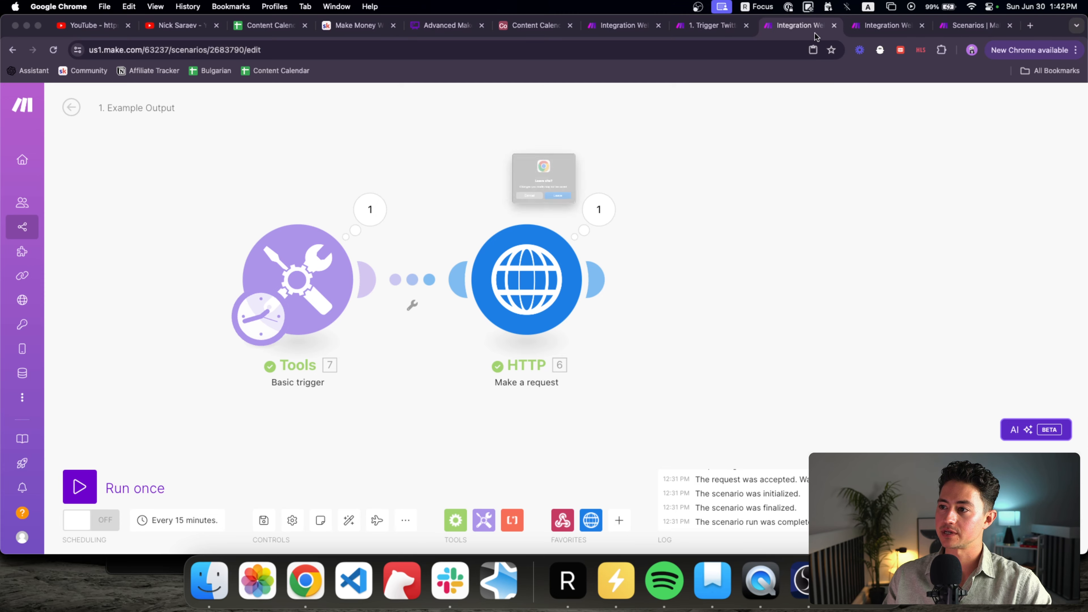
click(589, 220)
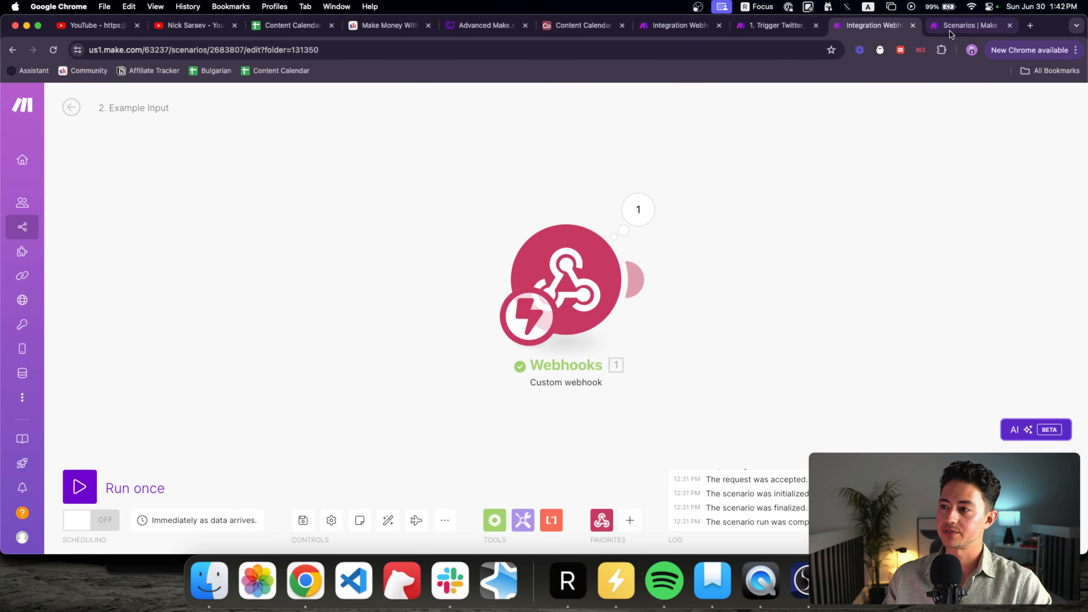
key(super+w)
drag(734, 27, 842, 30)
Step: Retitle the webhook scenario '2. Receive Trigger & Run Facebook Post Scenario'
click(172, 108)
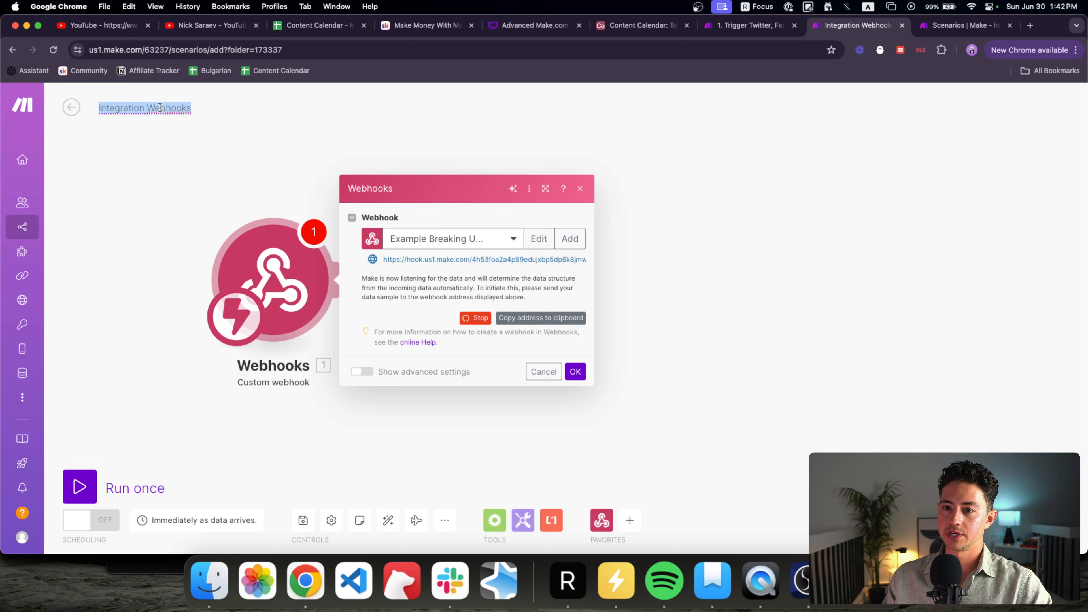
text(2. Facebook Post)
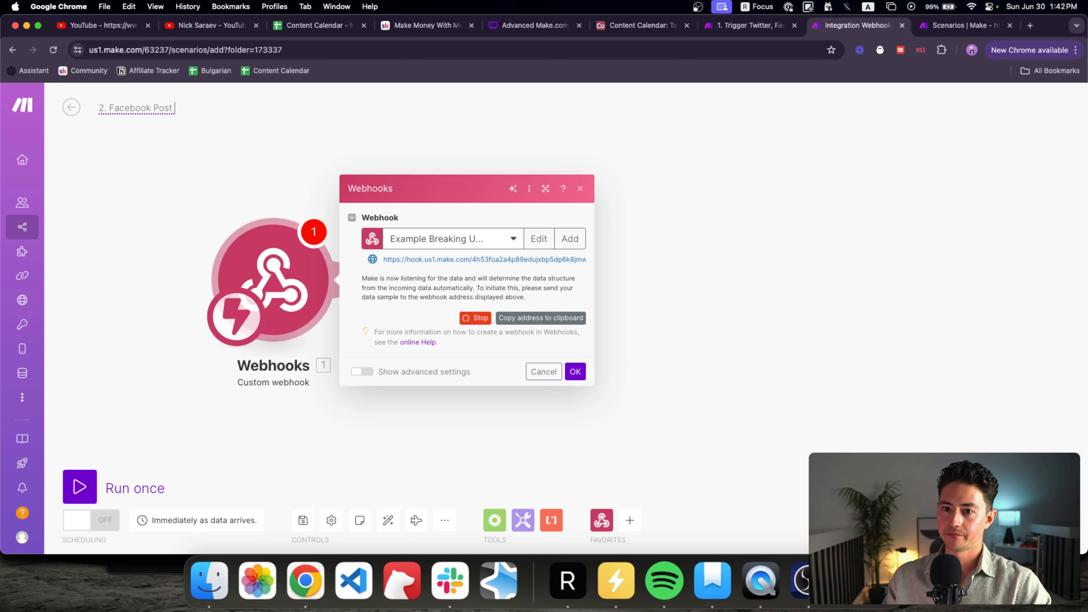
text(. RecevFacebook Post Scenario)
click(109, 108)
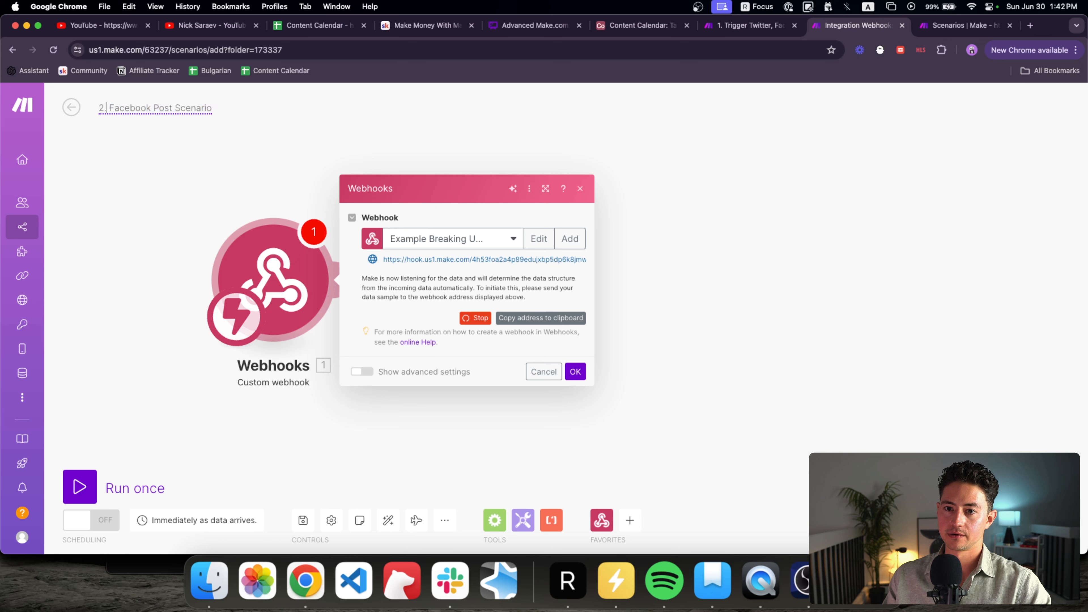
text(Recev)
key(BackSpace)
text(eive Trigger & )
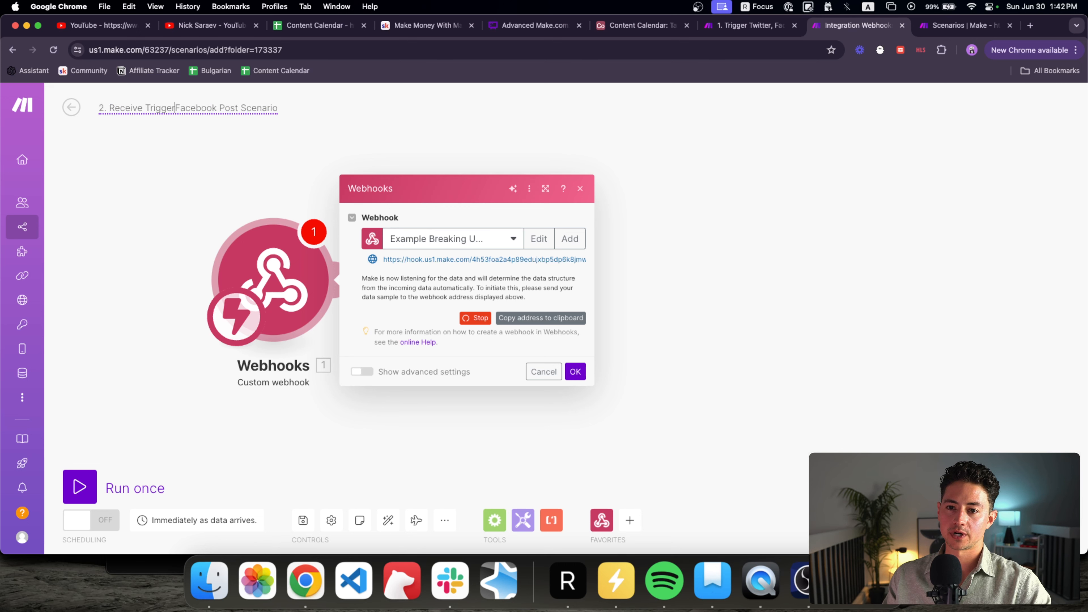
text(Run)
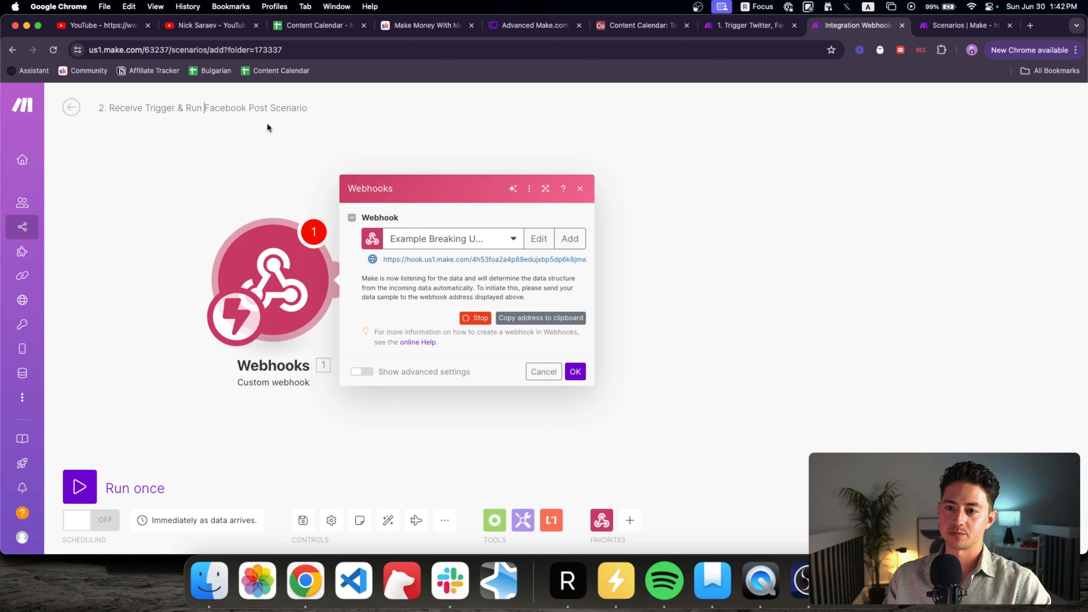
Step: Confirm the webhook settings, Run once so it listens for data, and return to the main scenario
click(575, 370)
click(110, 497)
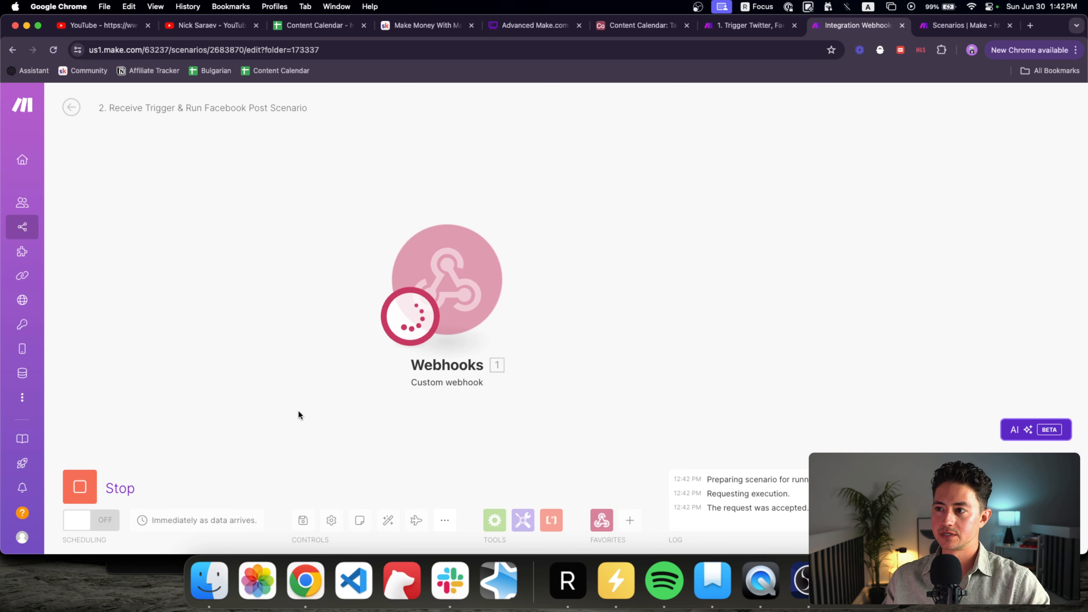
key(ctrl+shift+Tab)
drag(397, 369, 444, 369)
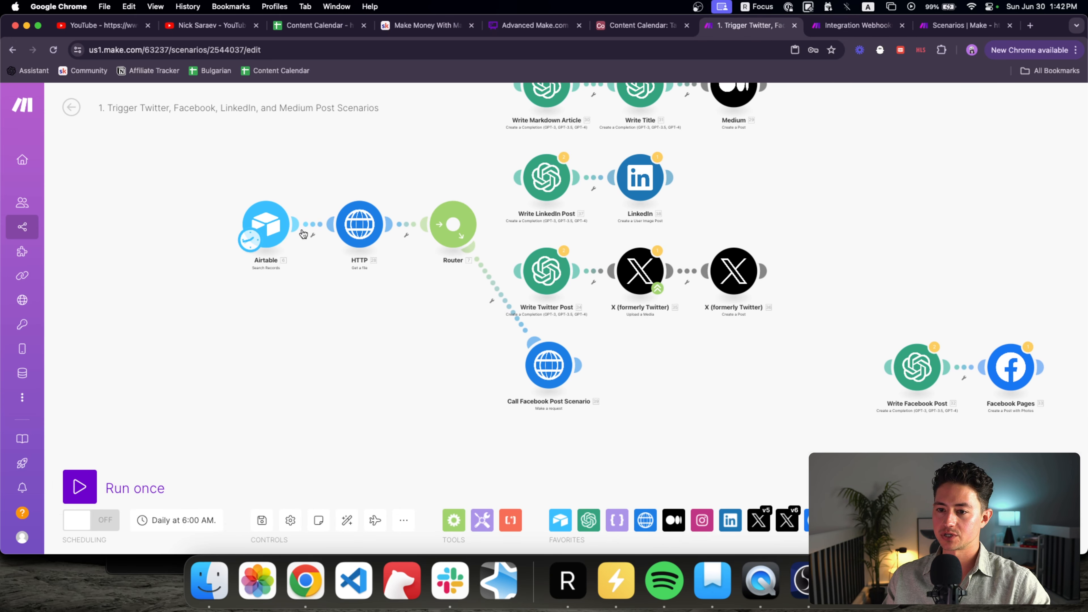
Step: In the Content Calendar, change the second and third post dates to 6/7/2024 and 6/8/2024
click(276, 228)
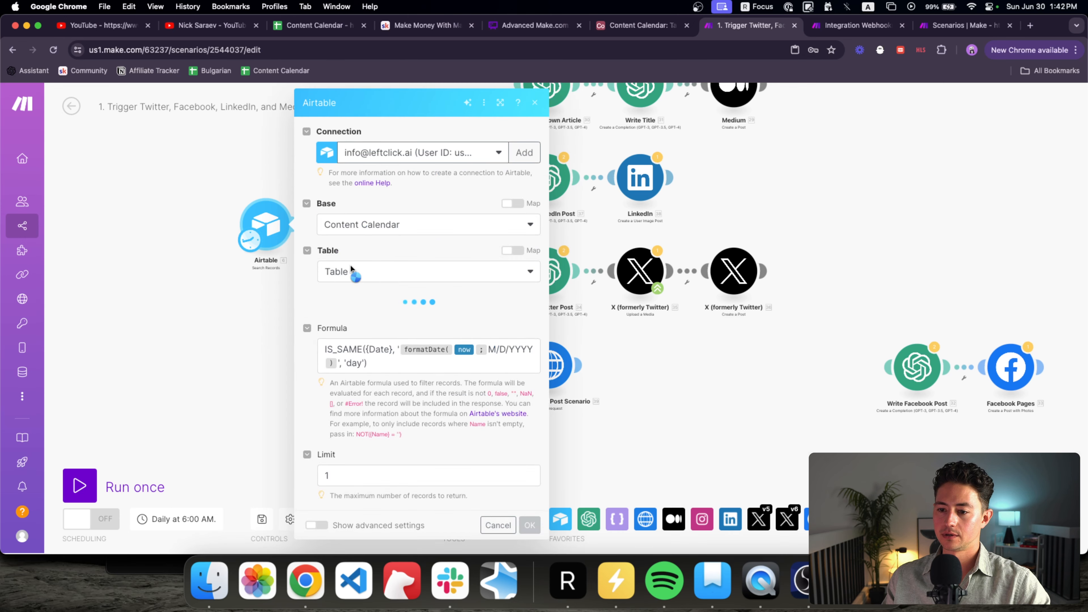
click(622, 27)
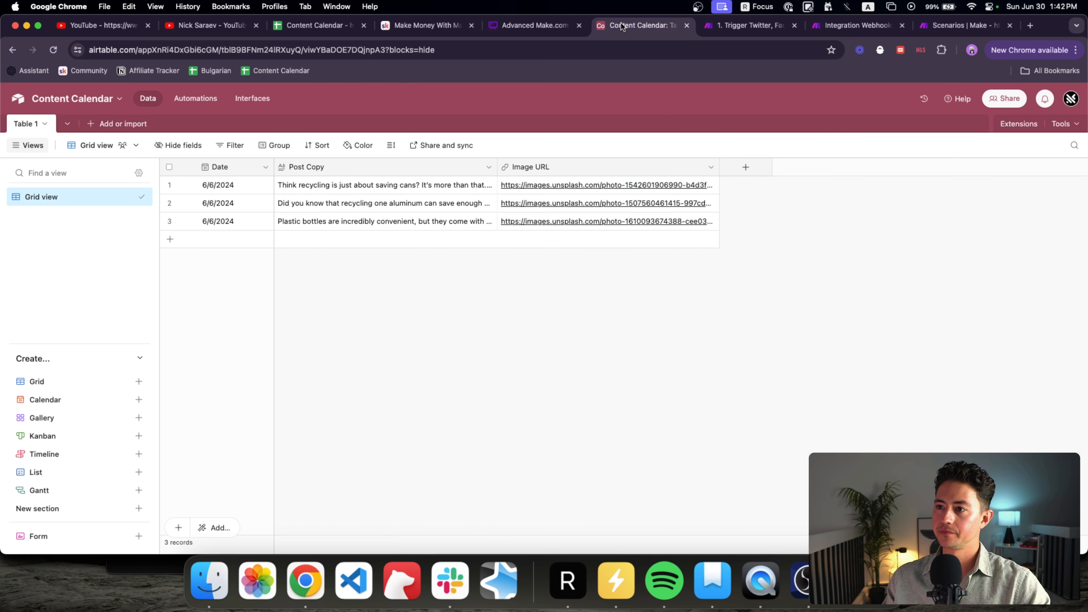
double_click(236, 204)
key(Return)
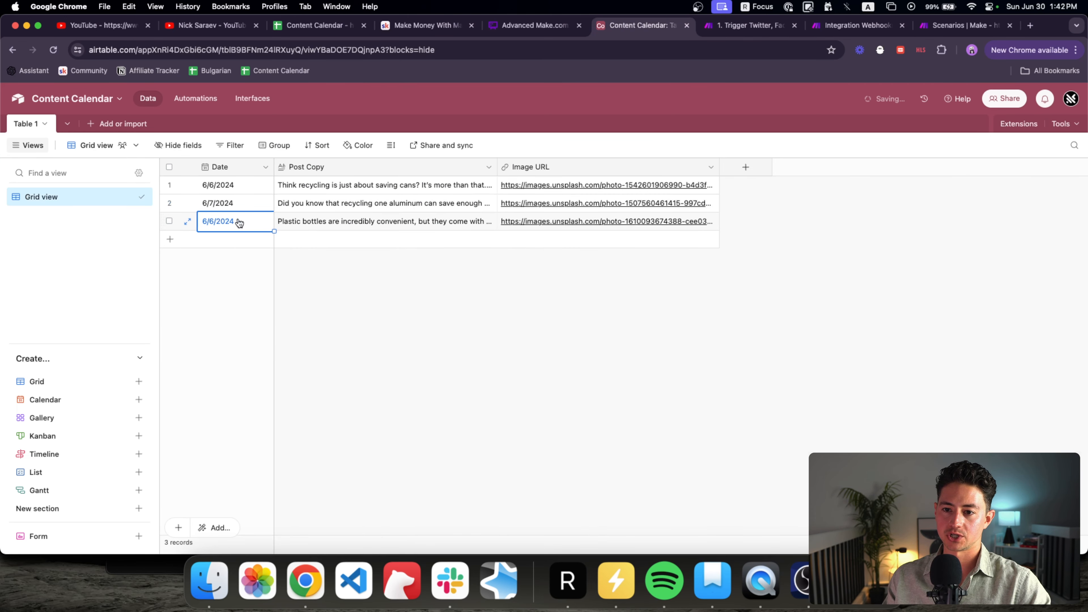
click(211, 222)
click(214, 222)
key(Return)
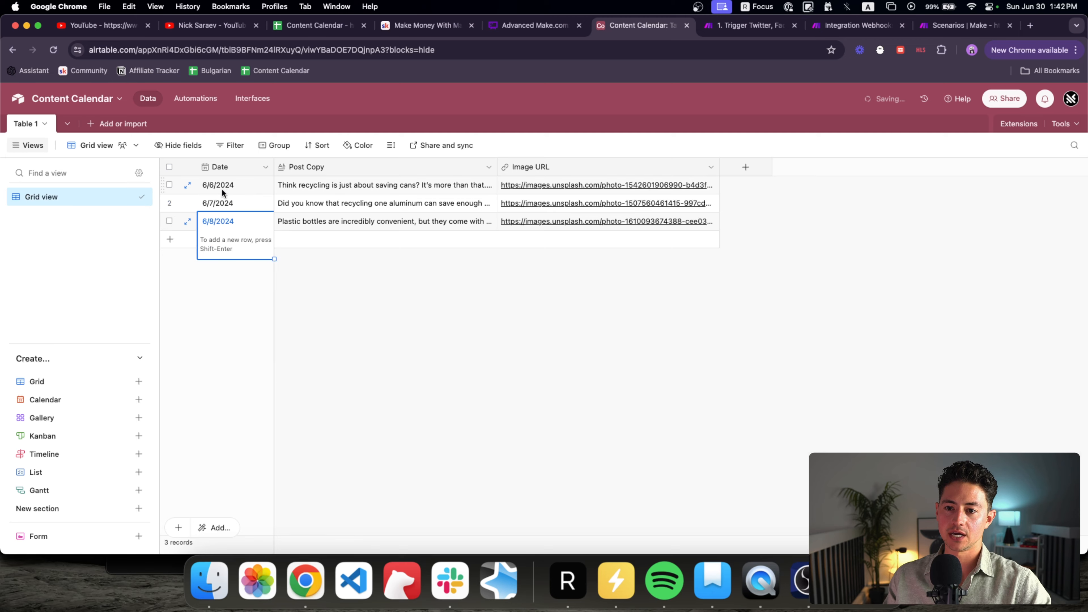
click(223, 189)
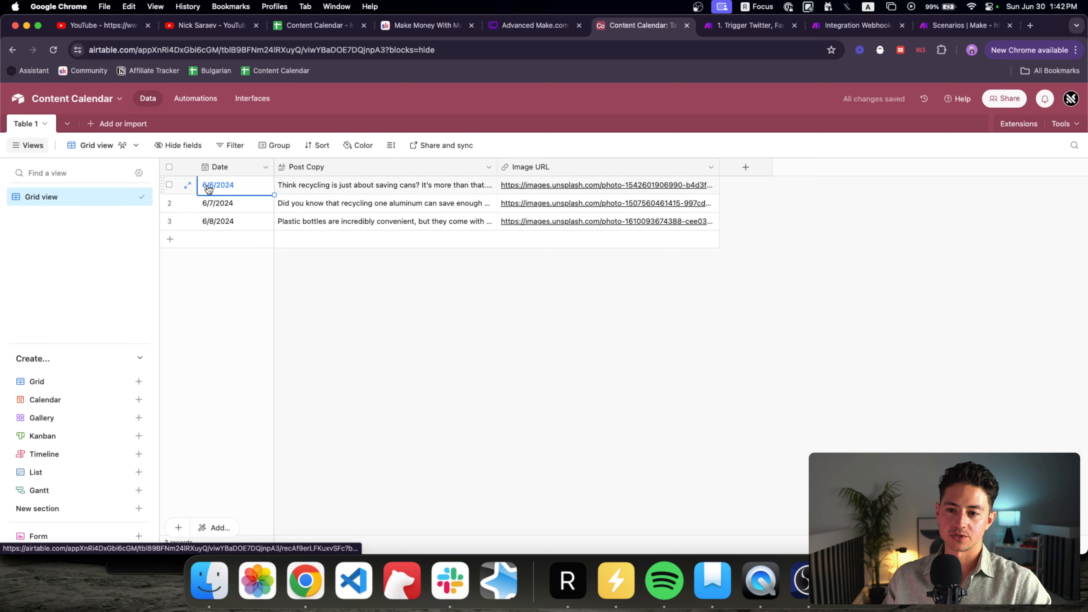
Step: Erase the date-filter formula from the Make Airtable search module and save its settings
click(538, 32)
click(731, 29)
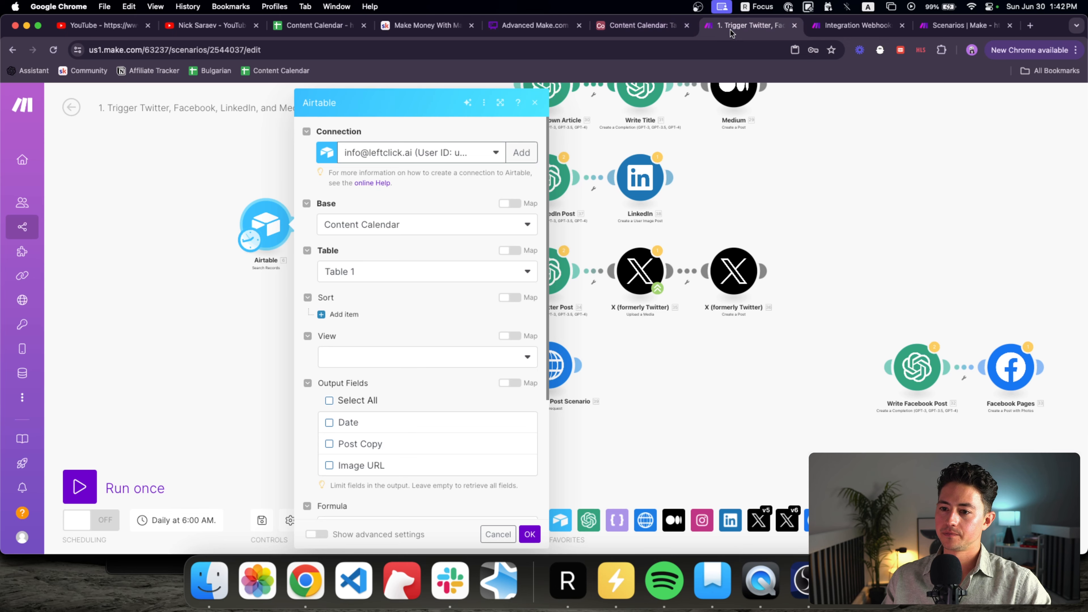
scroll(424, 282, down, 5)
click(447, 368)
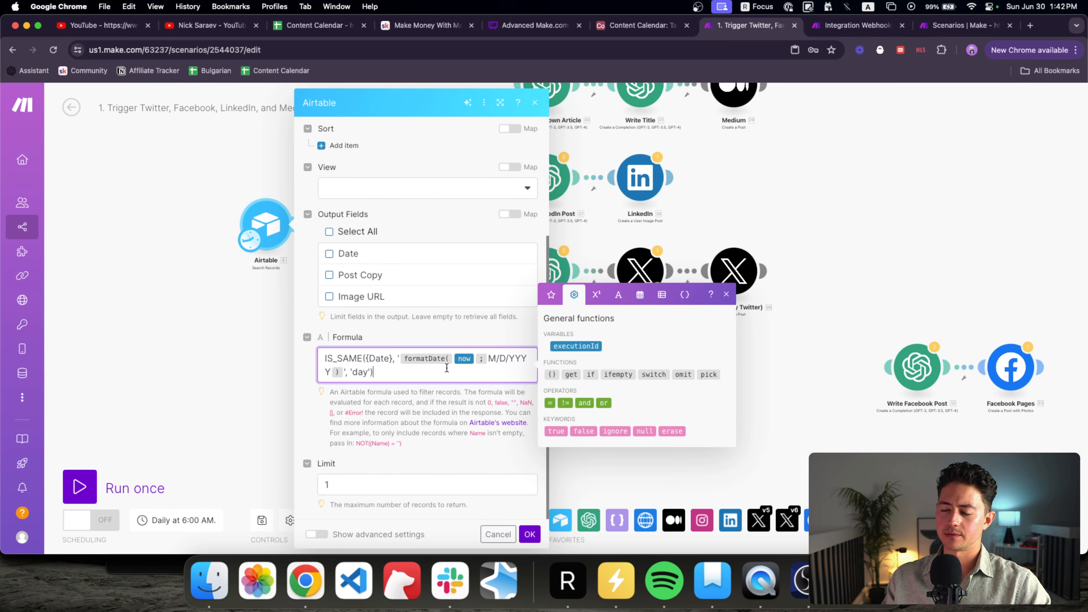
key(super+a)
key(BackSpace)
click(530, 534)
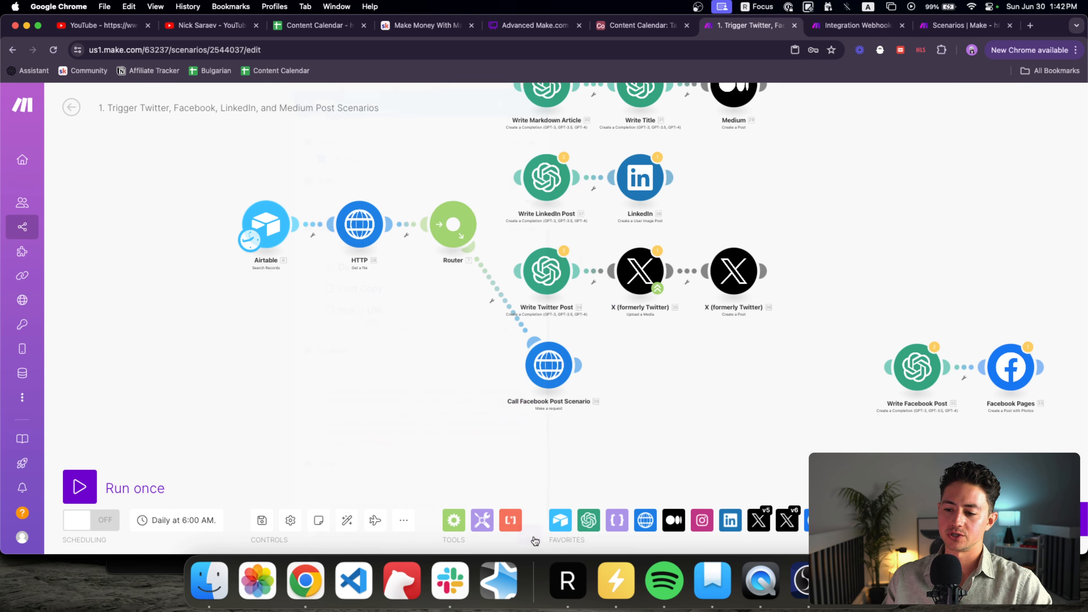
Step: Run only the Airtable search module, then close its output
right_click(272, 218)
click(328, 248)
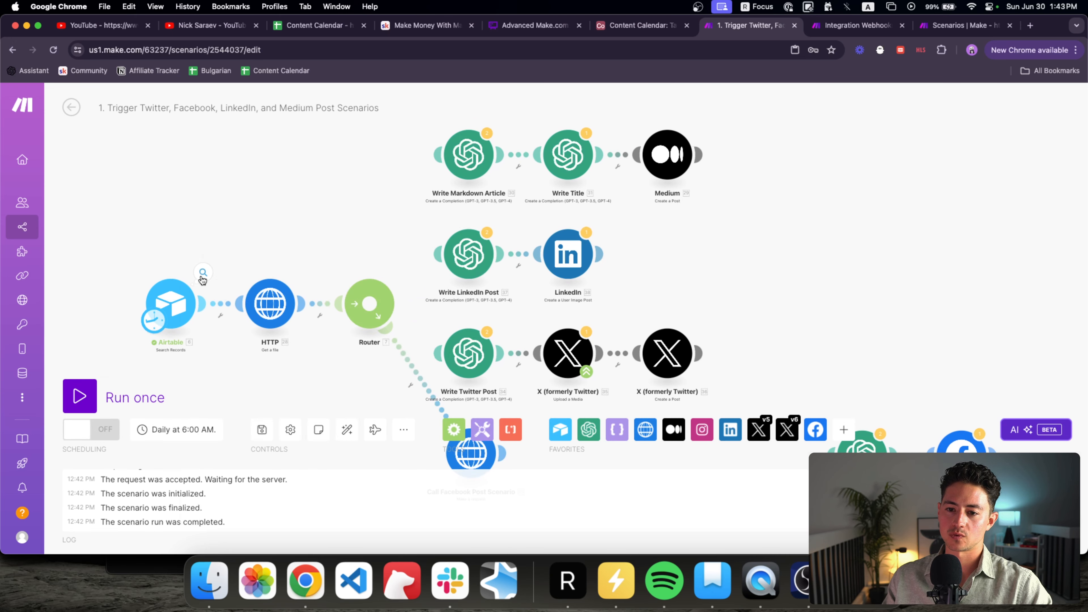
click(158, 293)
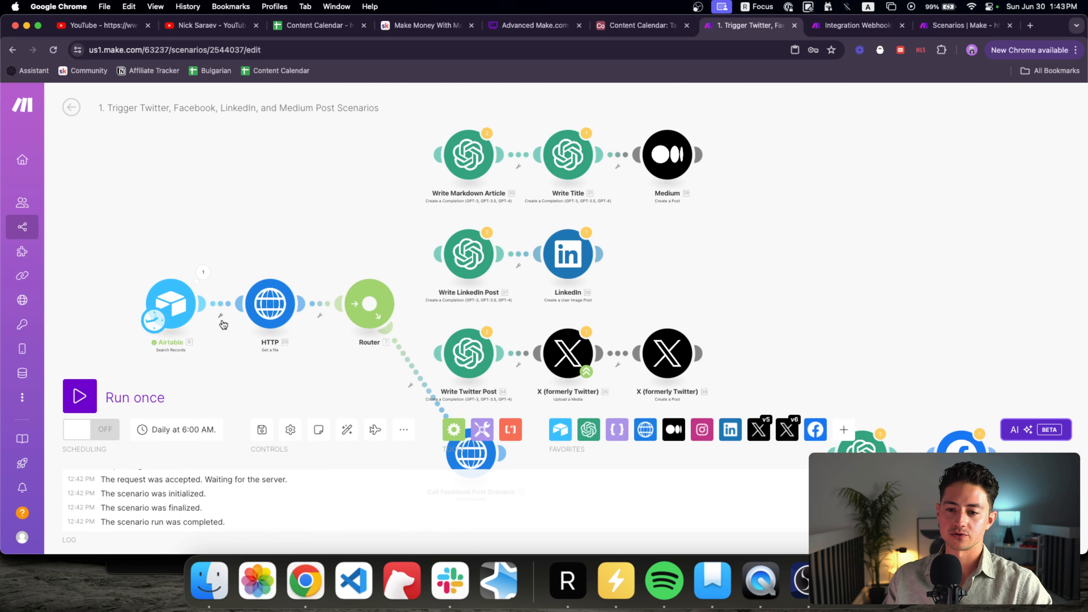
drag(248, 365, 268, 290)
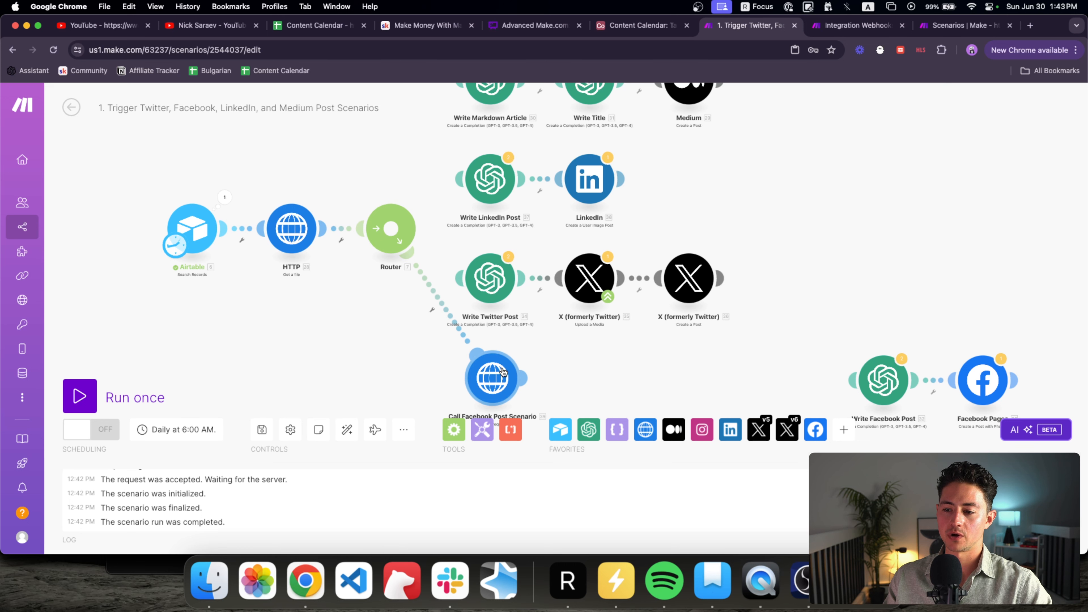
Step: Run the main scenario once while watching the webhook scenario for the incoming call
key(ctrl+Tab)
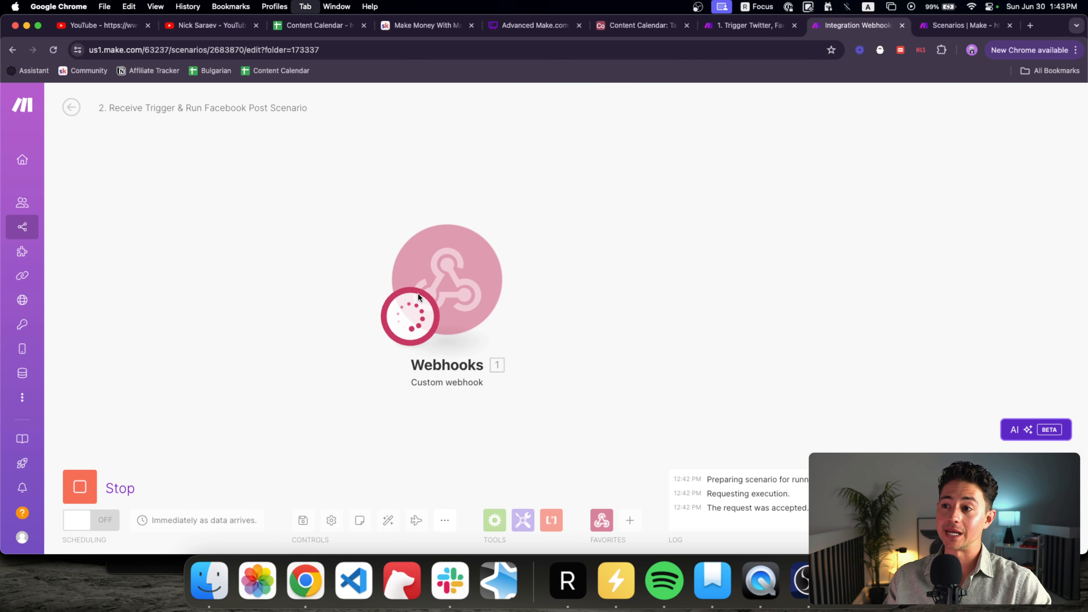
key(ctrl+shift+Tab)
click(167, 396)
key(ctrl+Tab)
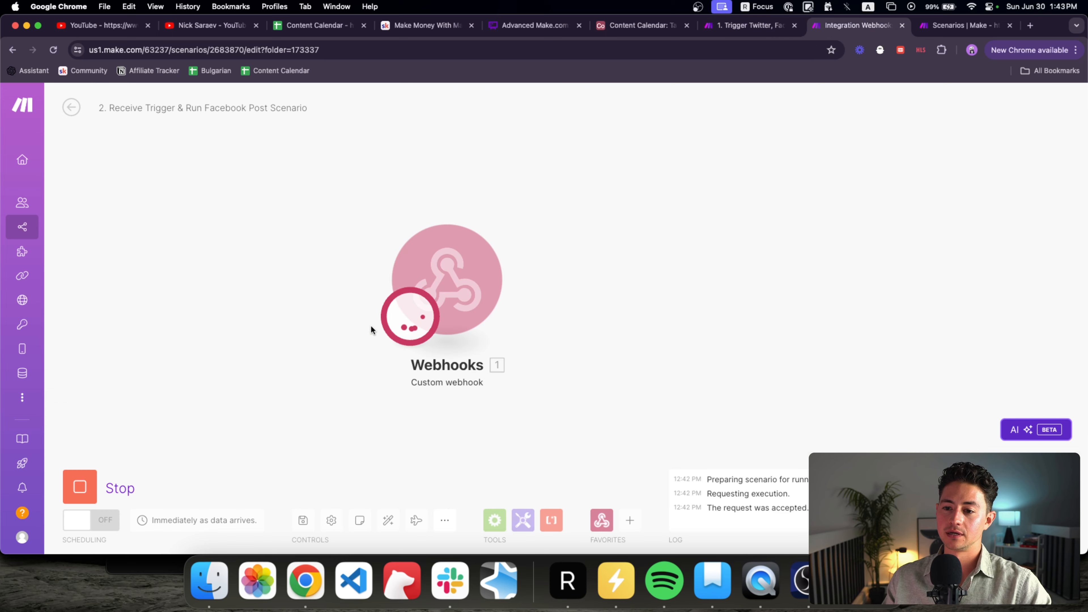
mouse_move(325, 317)
mouse_down()
mouse_move(347, 317)
mouse_move(309, 317)
mouse_up()
scroll(348, 317, down, 1)
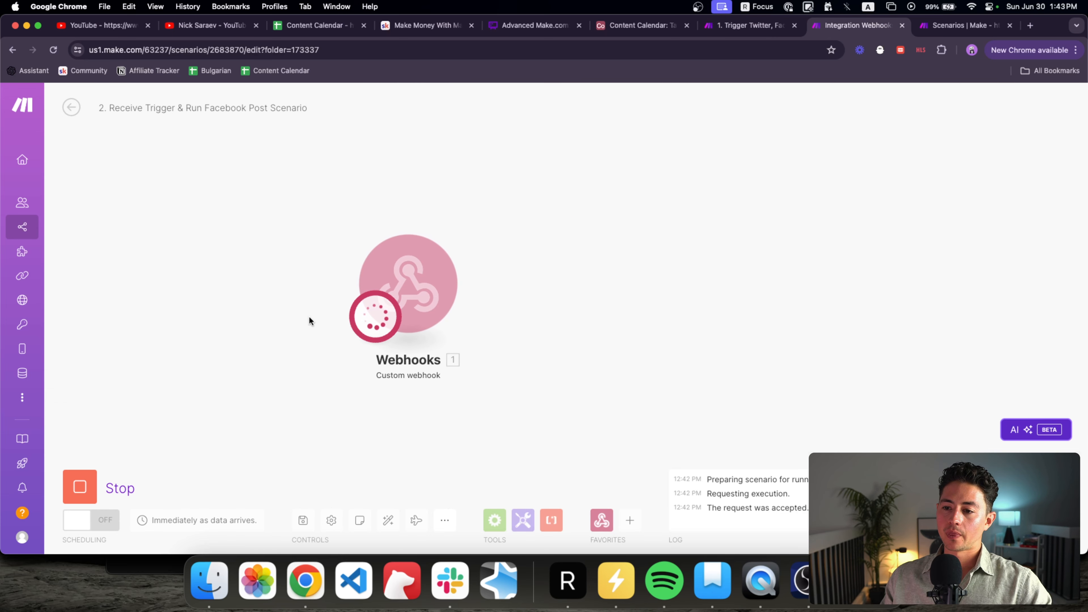
key(ctrl+shift+Tab)
Step: Inspect the Call Facebook Post Scenario request and response, revealing a 400 invalid-JSON error
scroll(352, 261, down, 3)
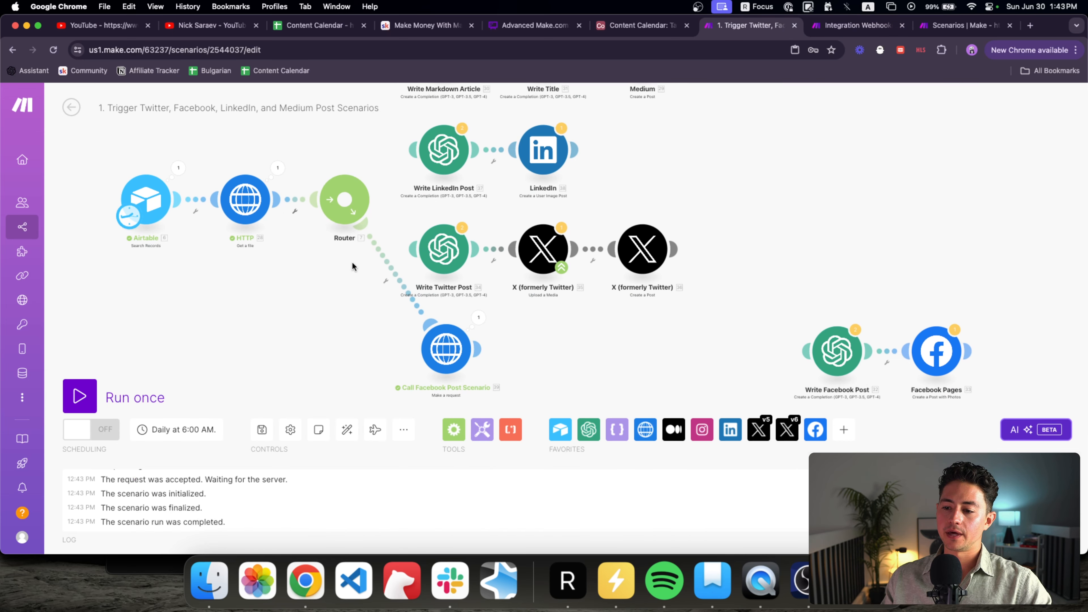
click(479, 317)
scroll(580, 364, down, 5)
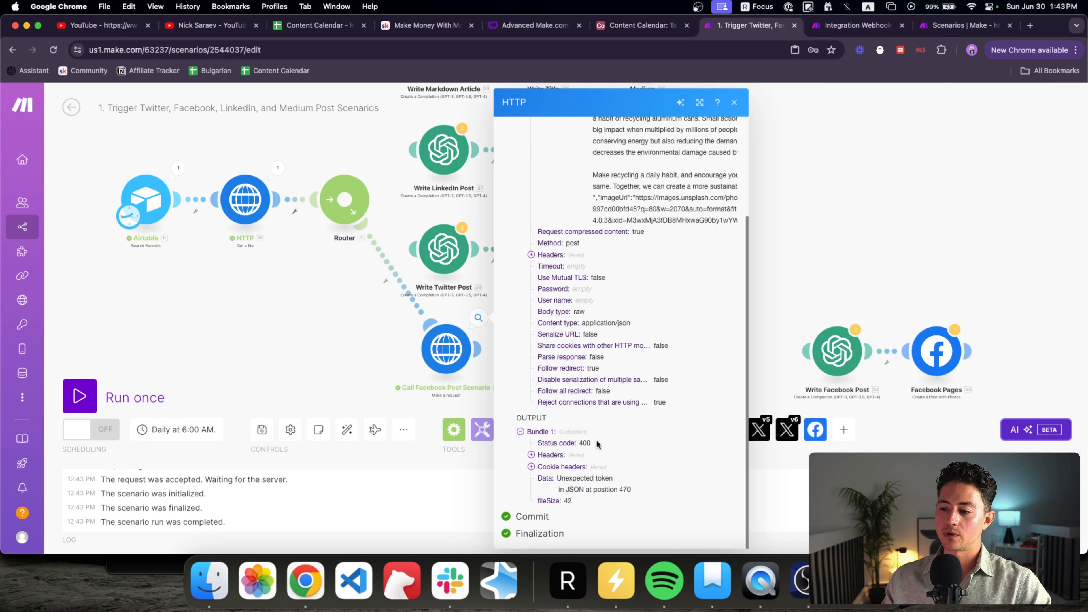
click(584, 470)
click(584, 470)
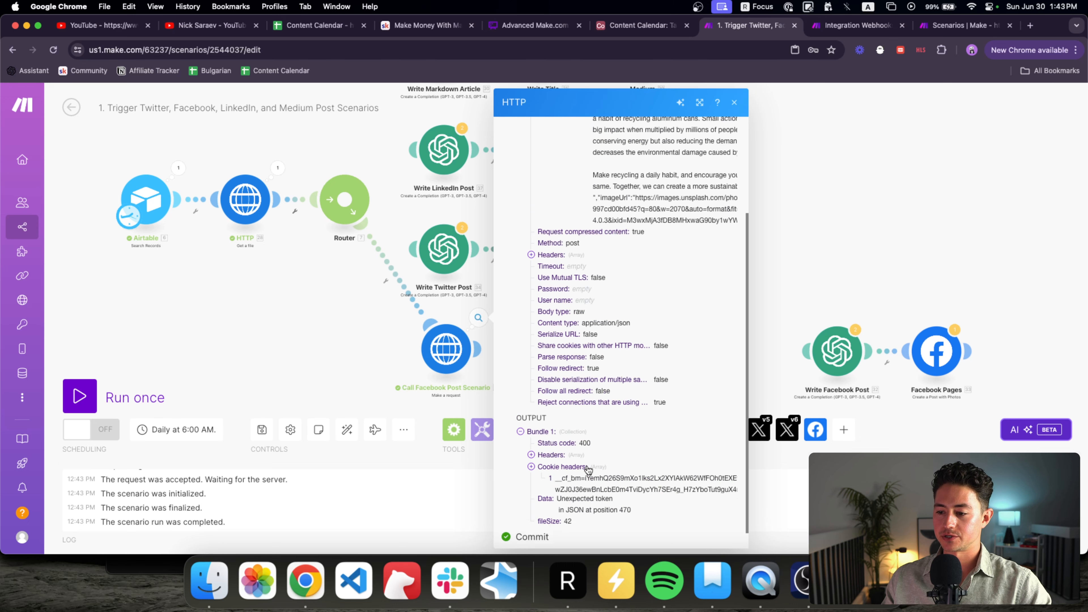
click(378, 410)
click(479, 317)
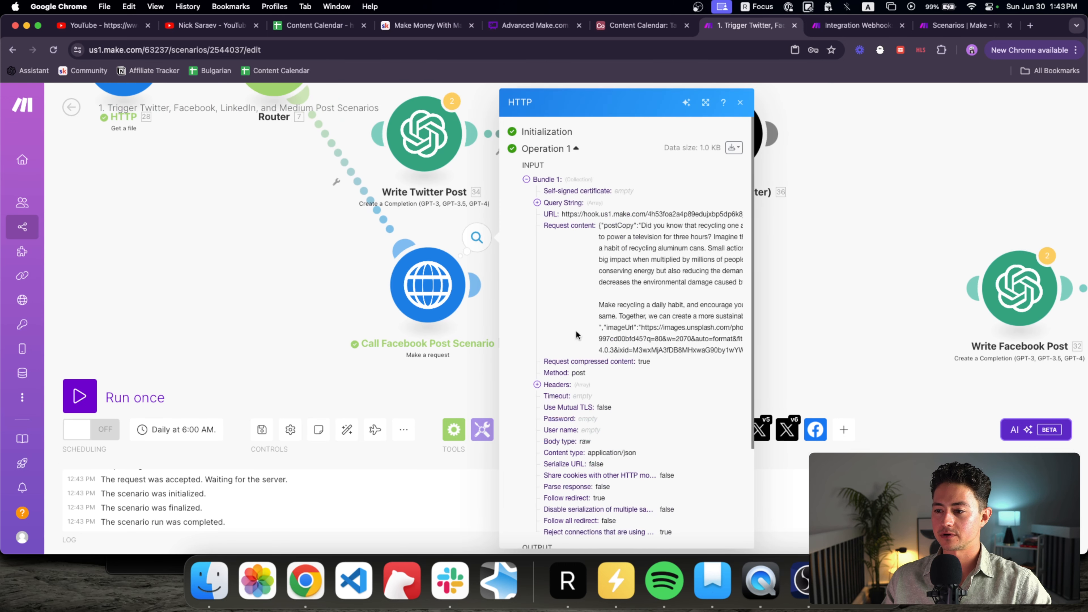
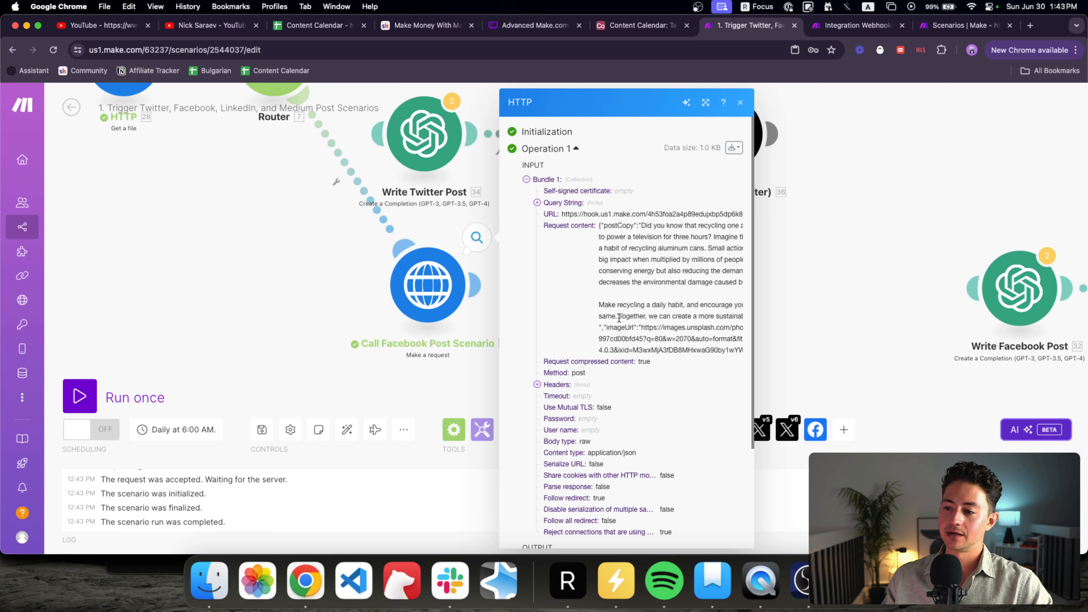
Step: Wrap the Facebook call's Post Copy in replace(…; newline; \n) and run the main scenario once
drag(619, 318, 644, 222)
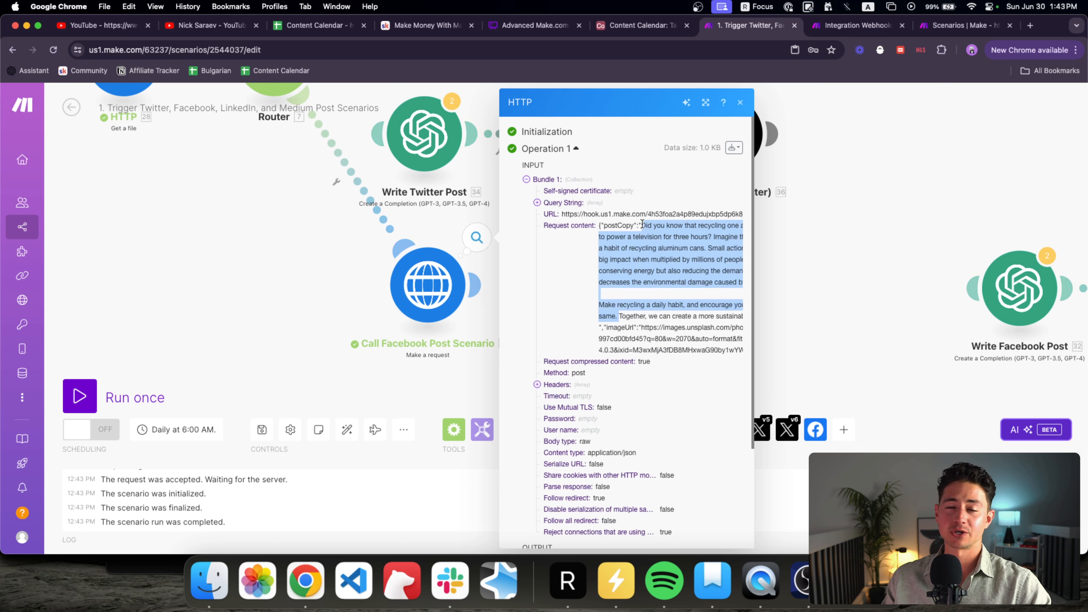
click(631, 304)
click(425, 290)
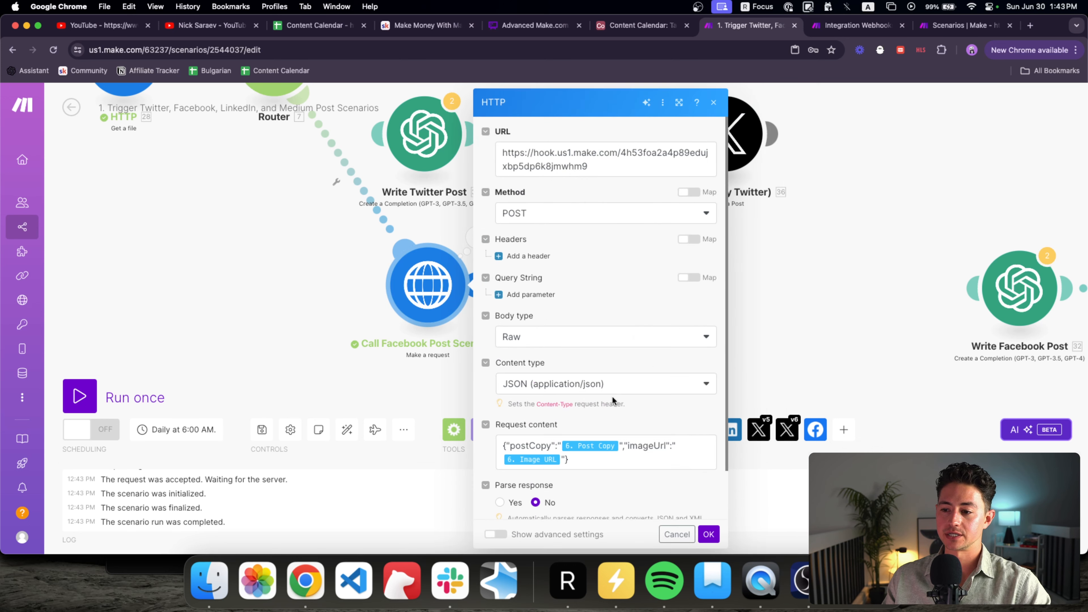
scroll(612, 395, down, 1)
click(561, 416)
text(replace()
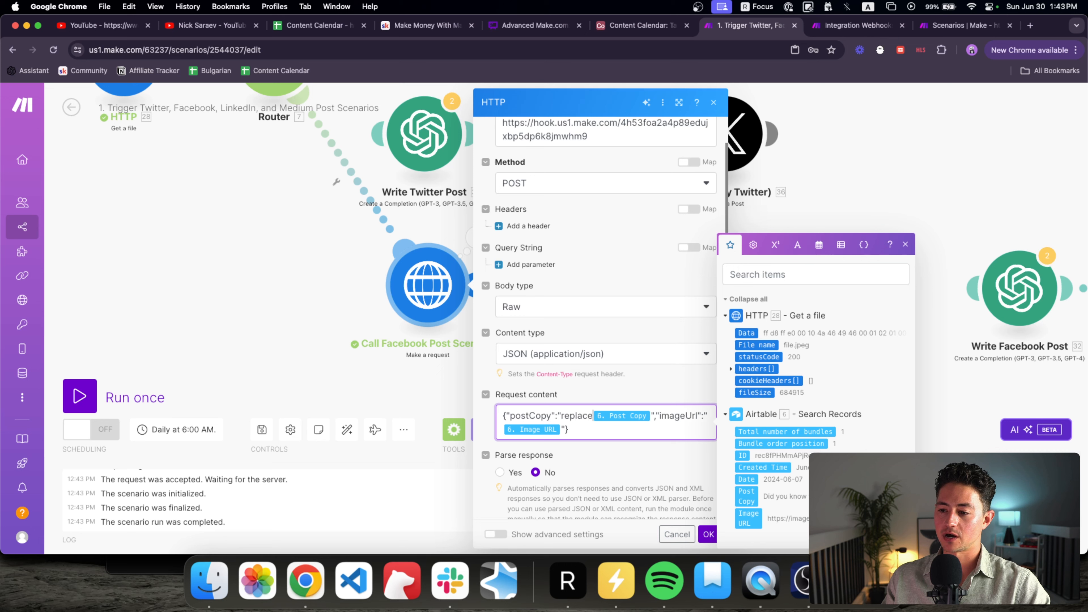
text(;)
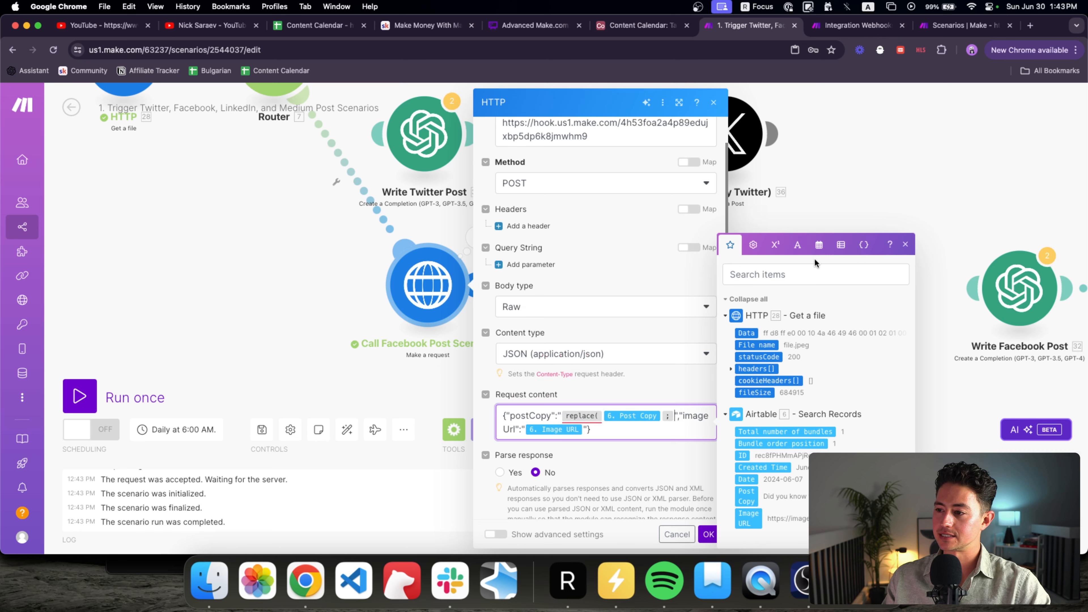
click(797, 245)
click(873, 498)
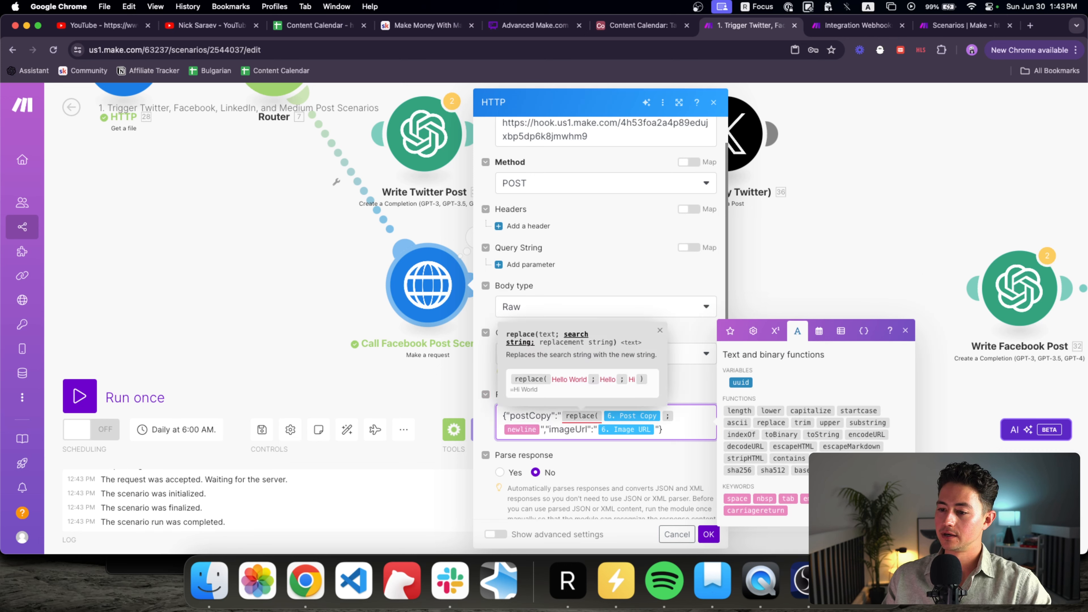
text(;\n)
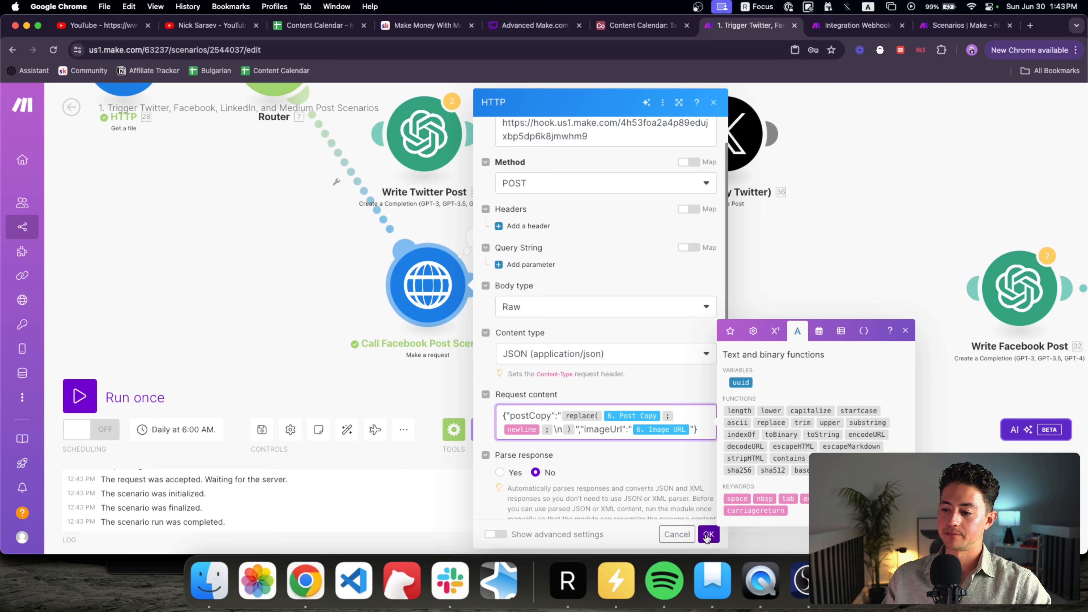
click(709, 534)
click(119, 403)
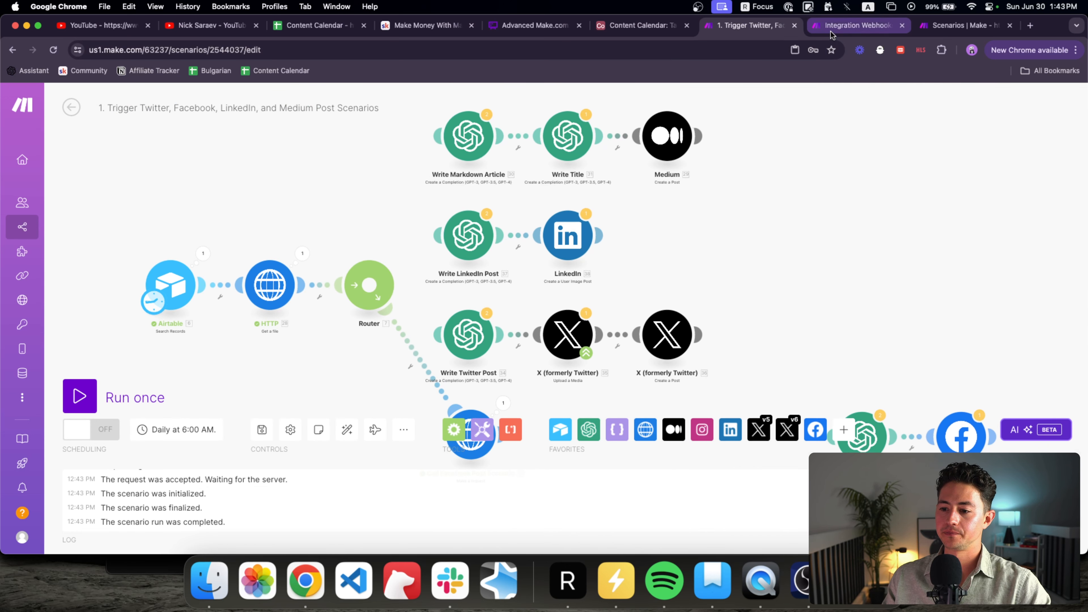
Step: Inspect the last operation of the Facebook call in the main scenario
click(831, 29)
click(750, 29)
scroll(702, 182, down, 4)
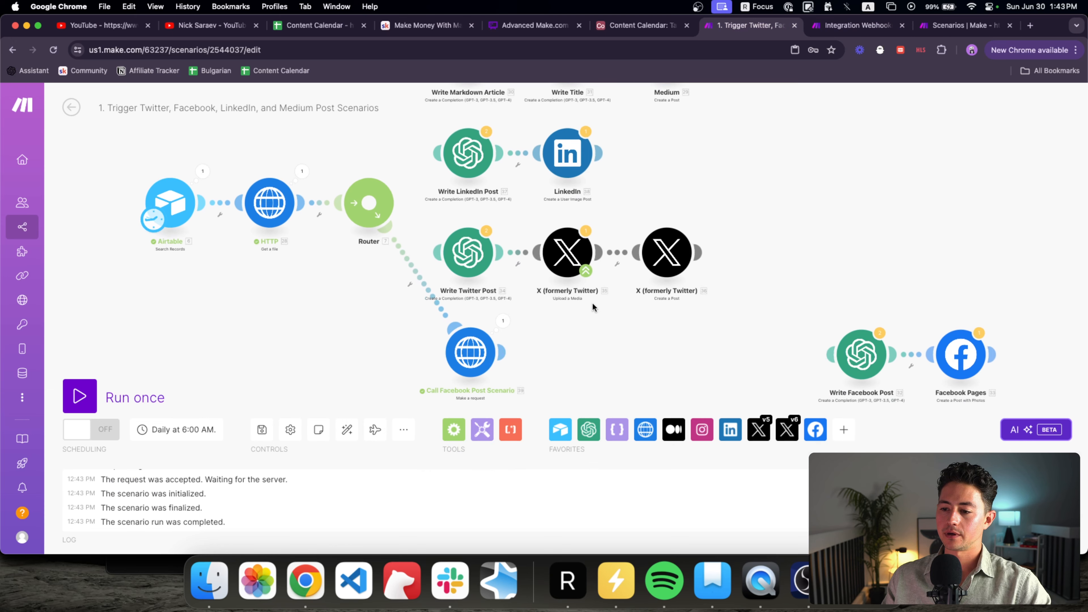
click(503, 318)
scroll(595, 499, down, 3)
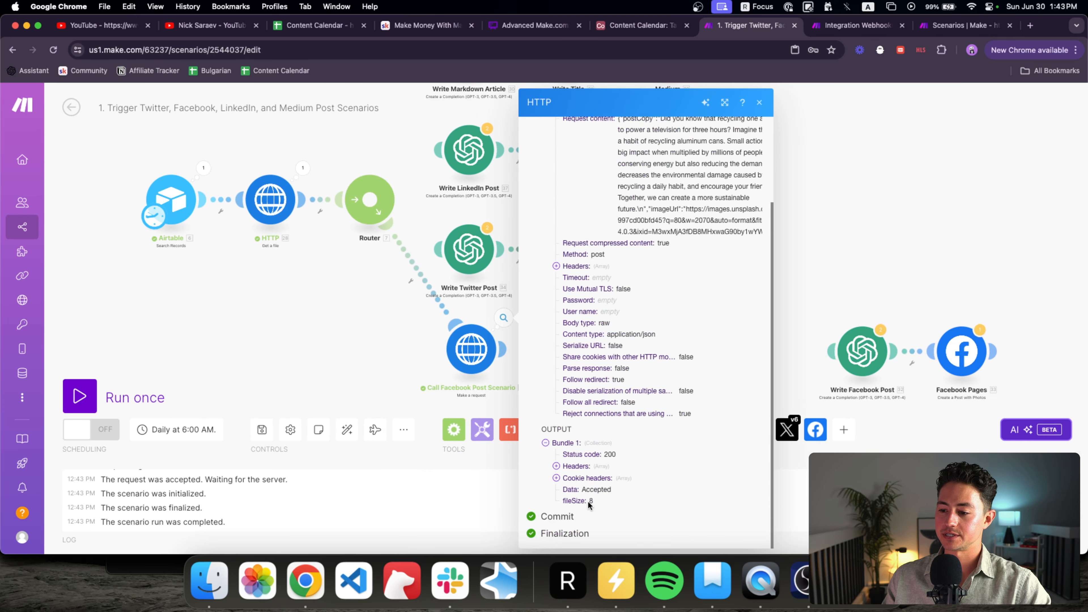
Step: Run the webhook scenario once on the data already queued and view the bundle it received
key(ctrl+Tab)
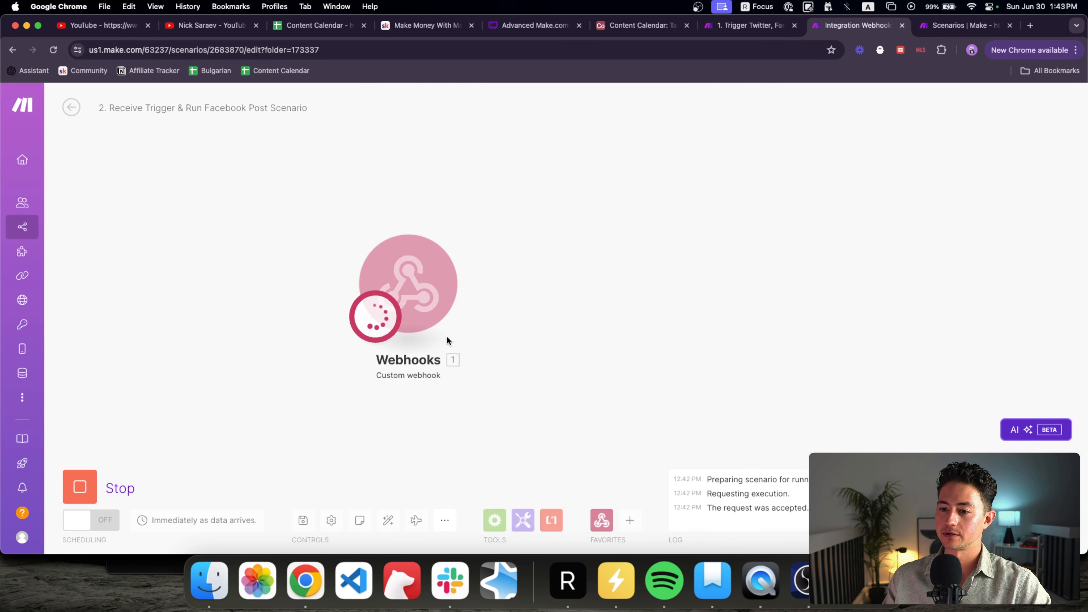
click(87, 477)
click(83, 483)
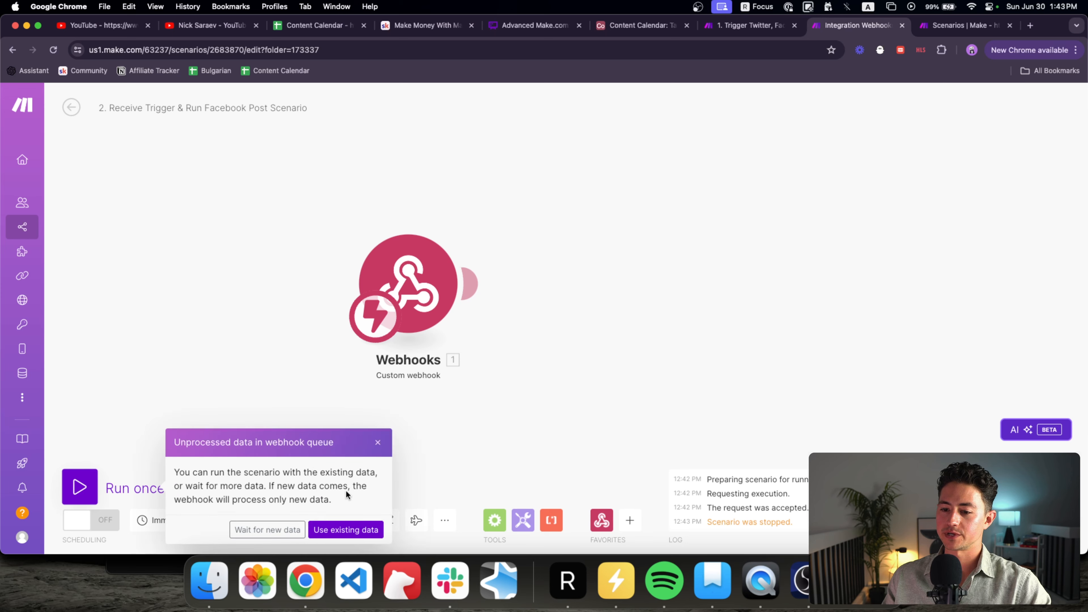
click(367, 530)
click(463, 209)
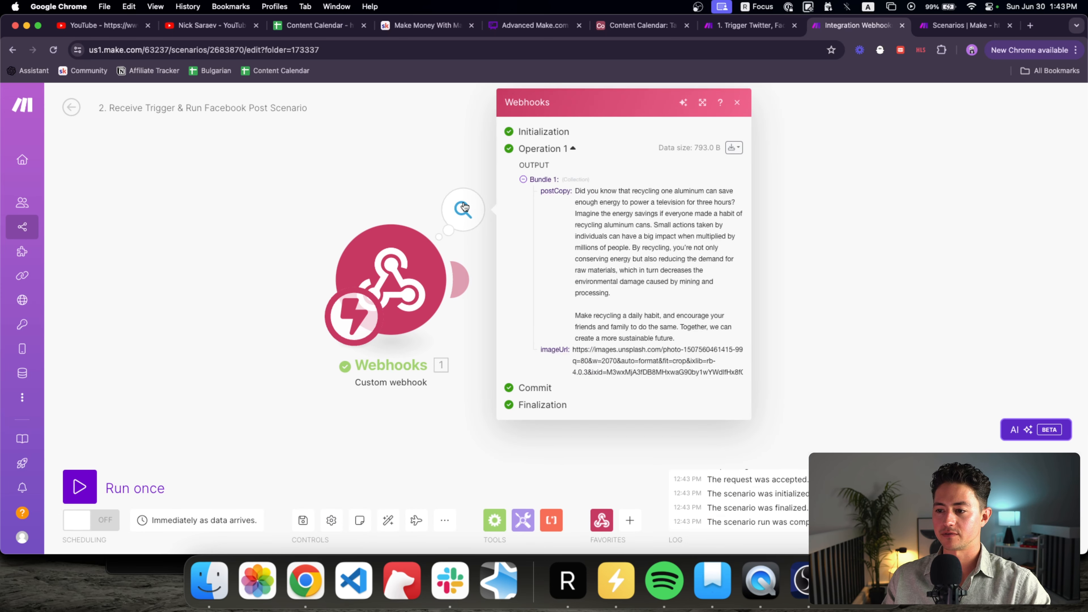
click(381, 191)
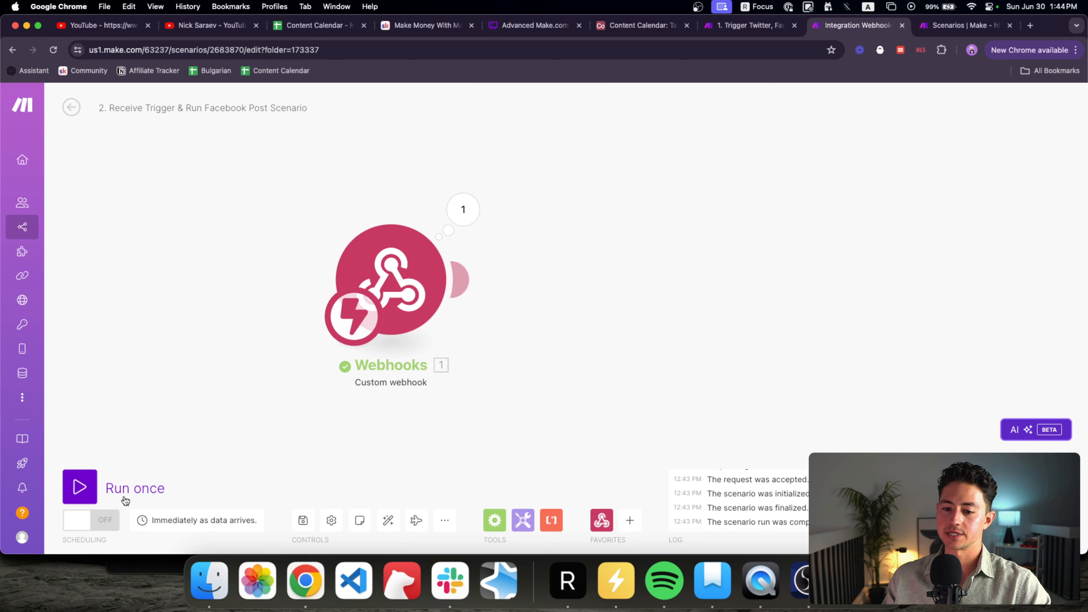
Step: Set the webhook scenario listening, re-run the main scenario, and view the newly received data
click(92, 493)
key(super+alt+Left)
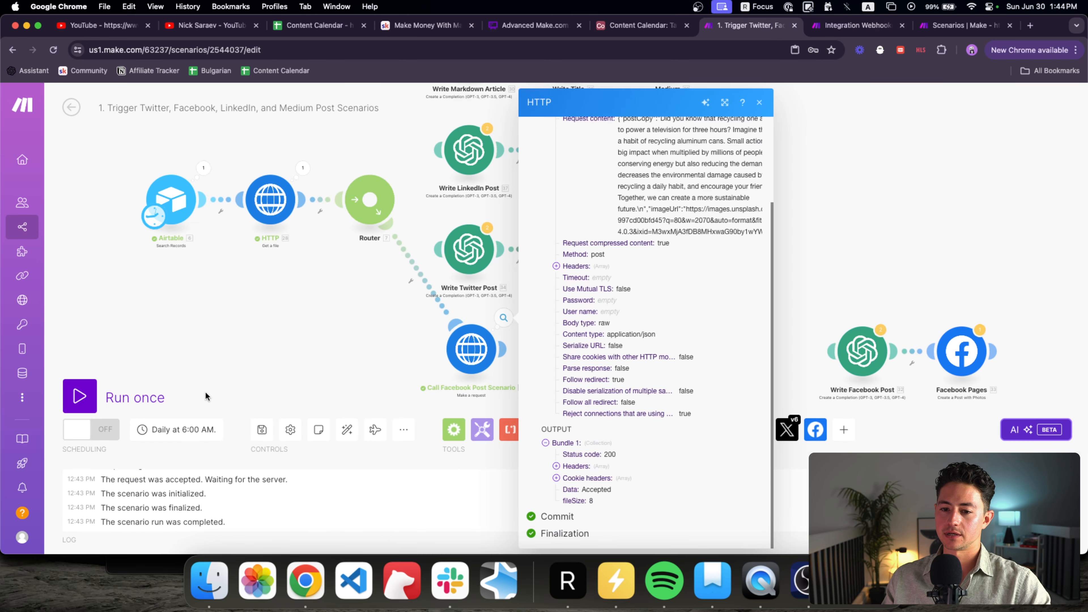
click(80, 397)
key(super+alt+Right)
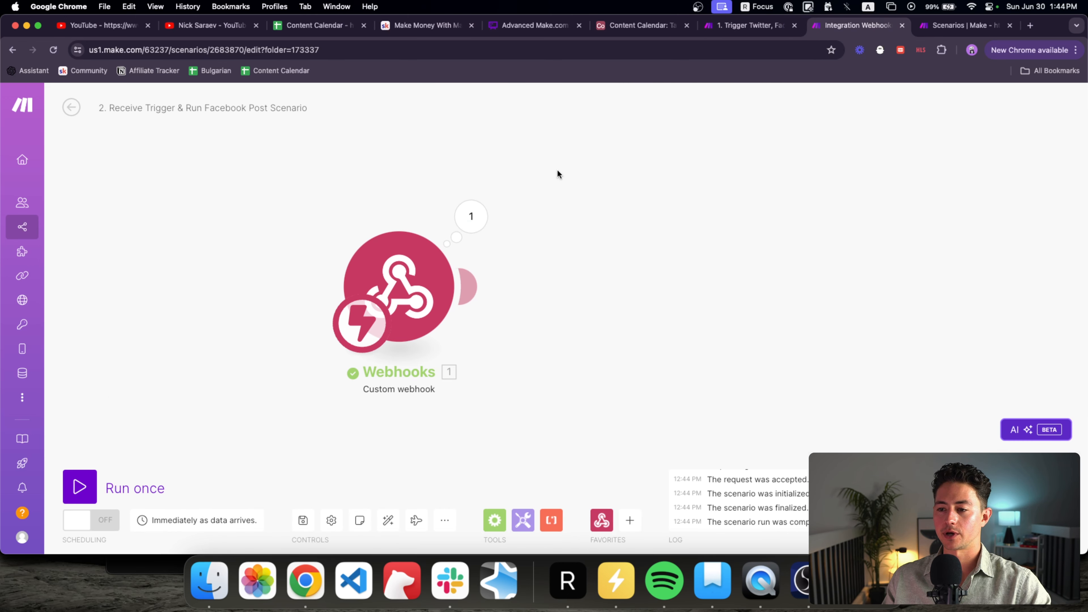
click(471, 217)
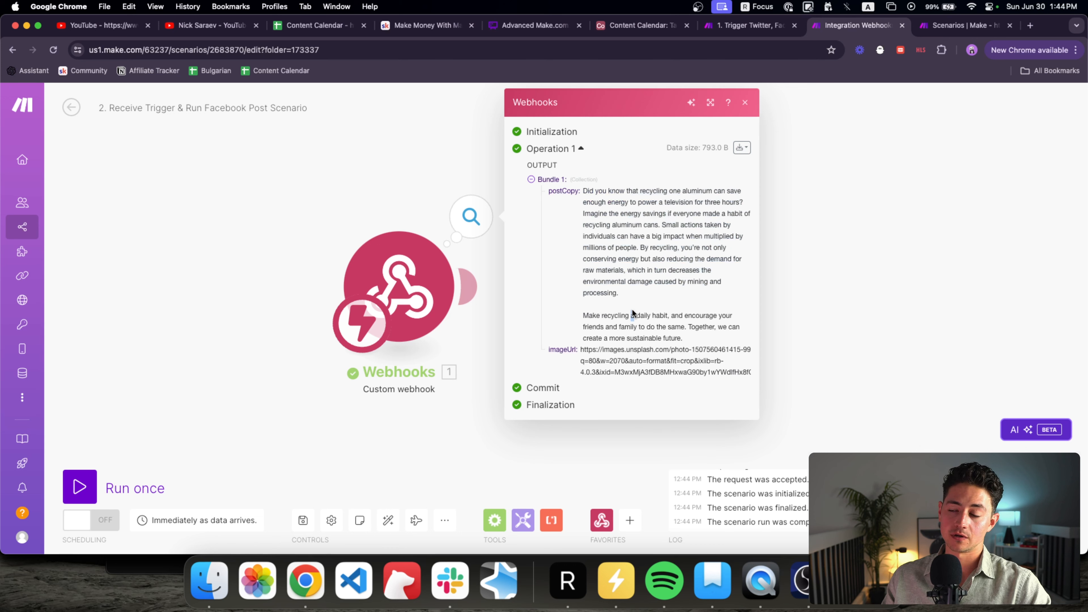
Step: Examine the received postCopy text, then bring the main scenario's modules back into view
drag(688, 340, 585, 192)
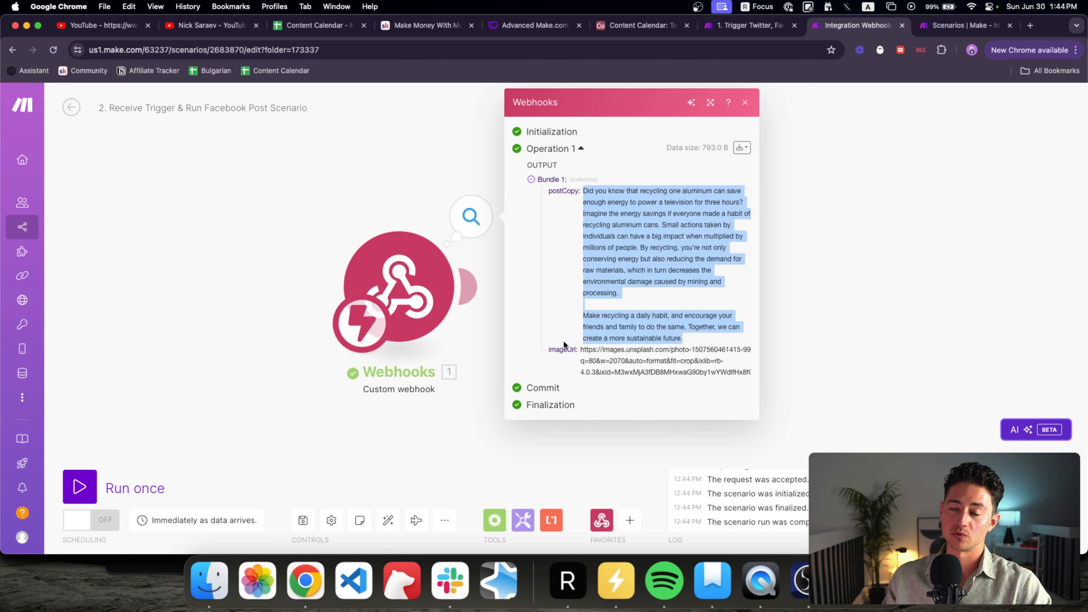
click(624, 295)
drag(685, 341, 577, 223)
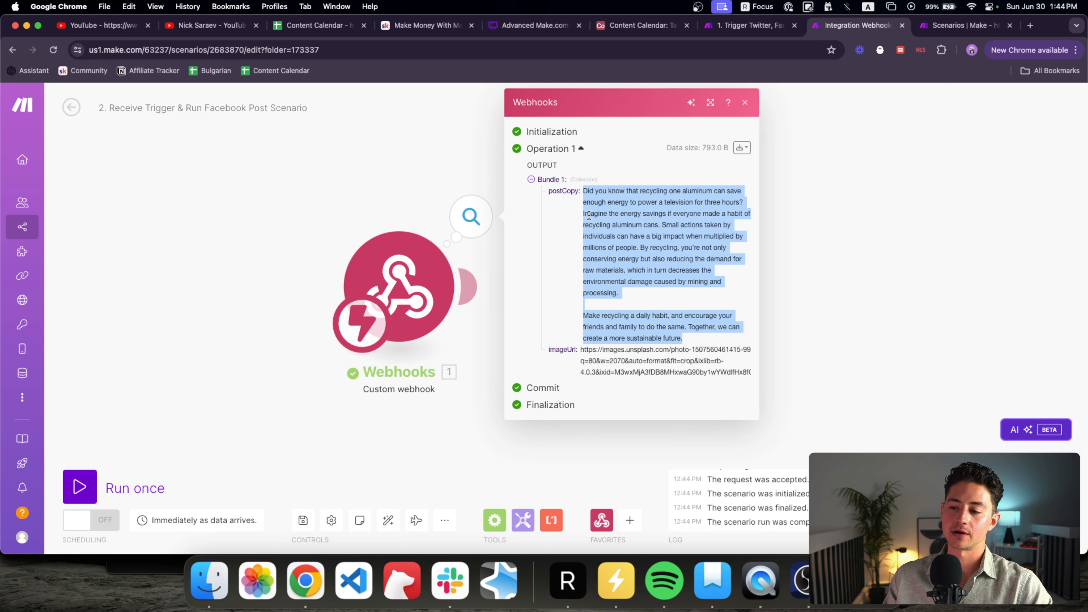
click(295, 193)
scroll(279, 188, down, 2)
click(746, 27)
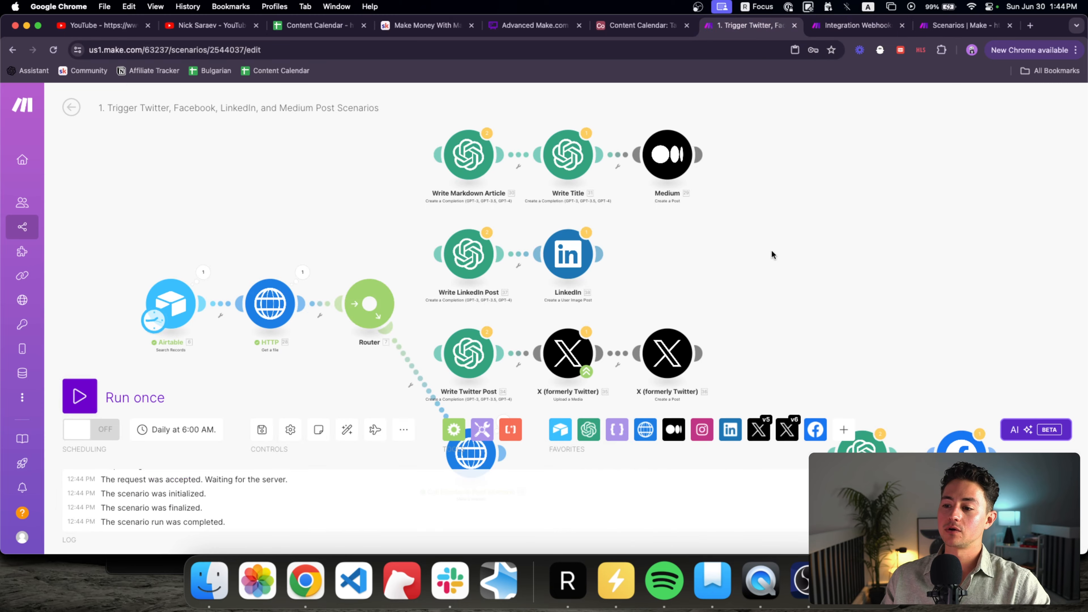
drag(771, 255, 649, 177)
Step: Replace Message 5 in Write Facebook Post with the webhook's postCopy
key(ctrl+Tab)
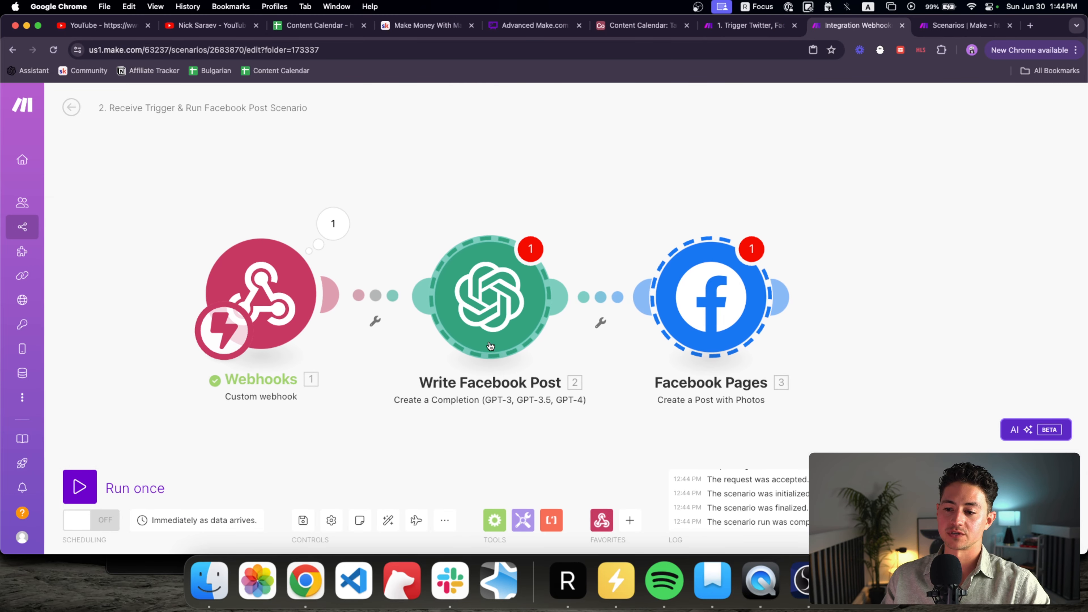
click(449, 299)
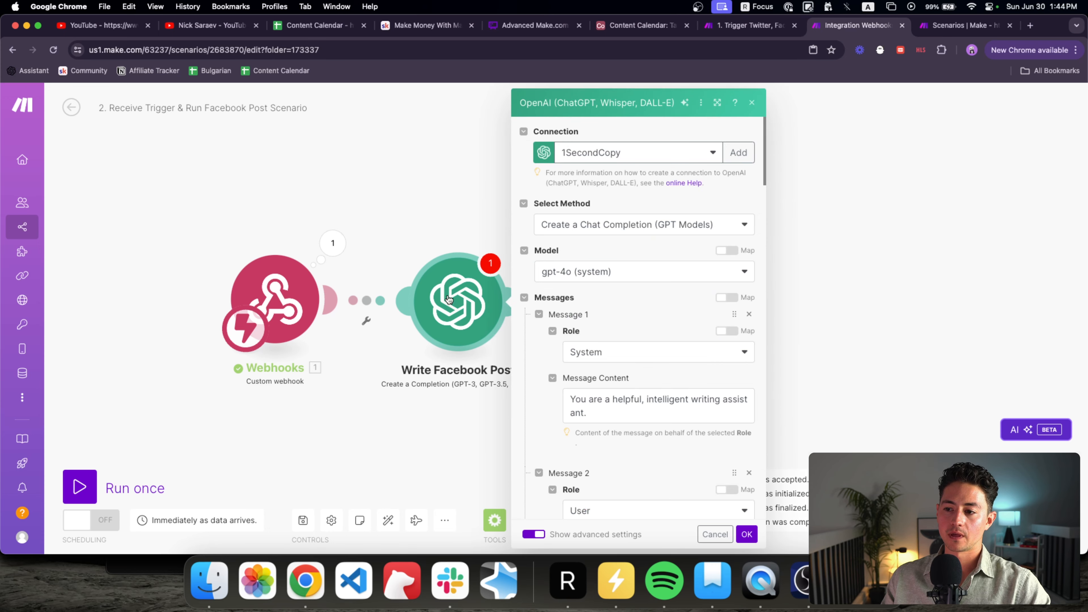
scroll(533, 254, down, 15)
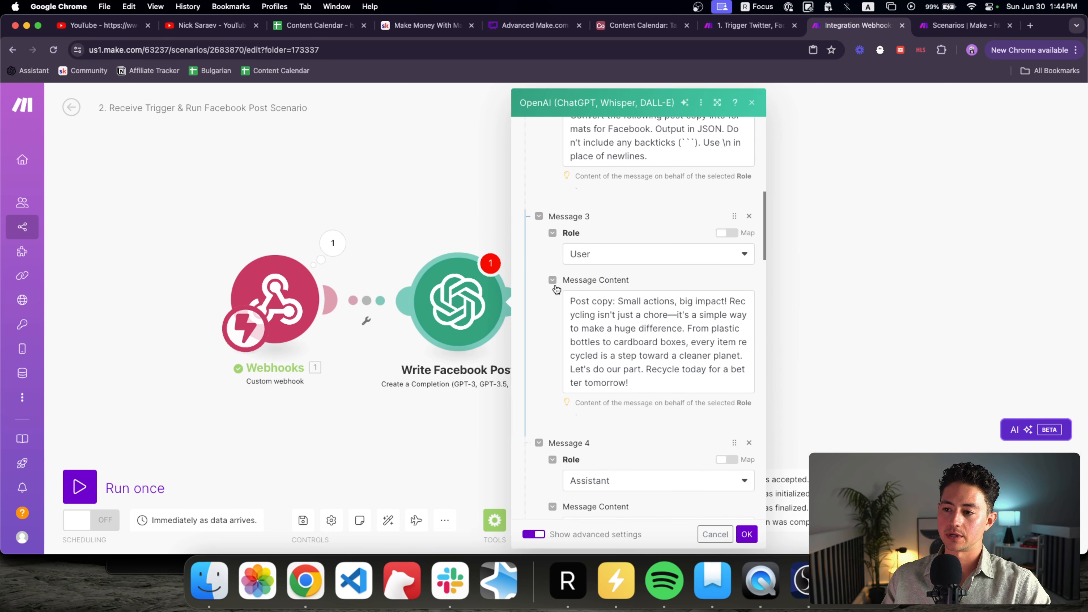
scroll(555, 284, down, 10)
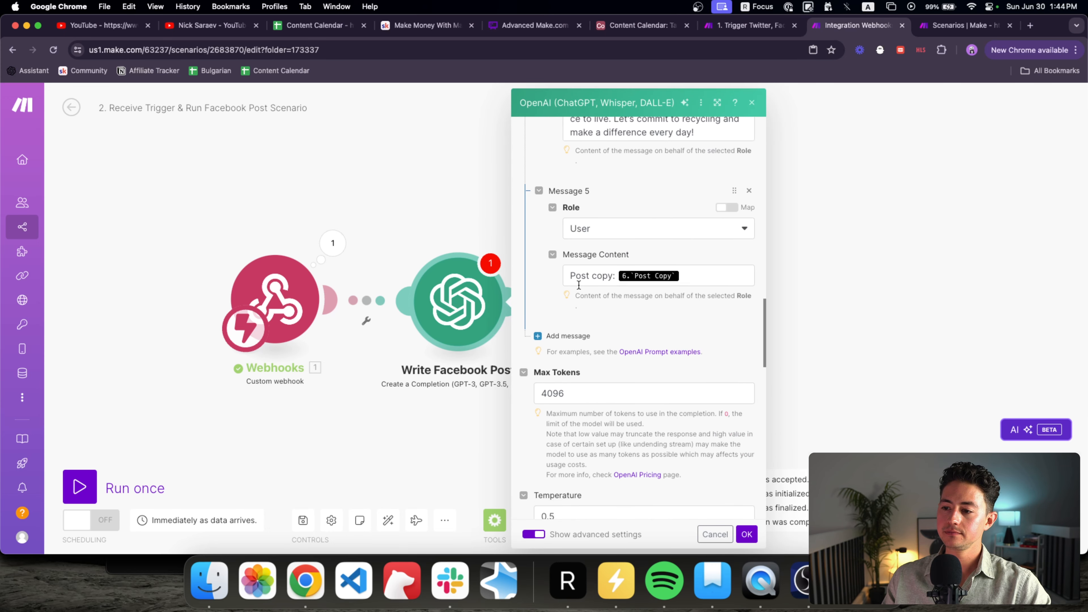
click(693, 266)
key(BackSpace)
click(793, 307)
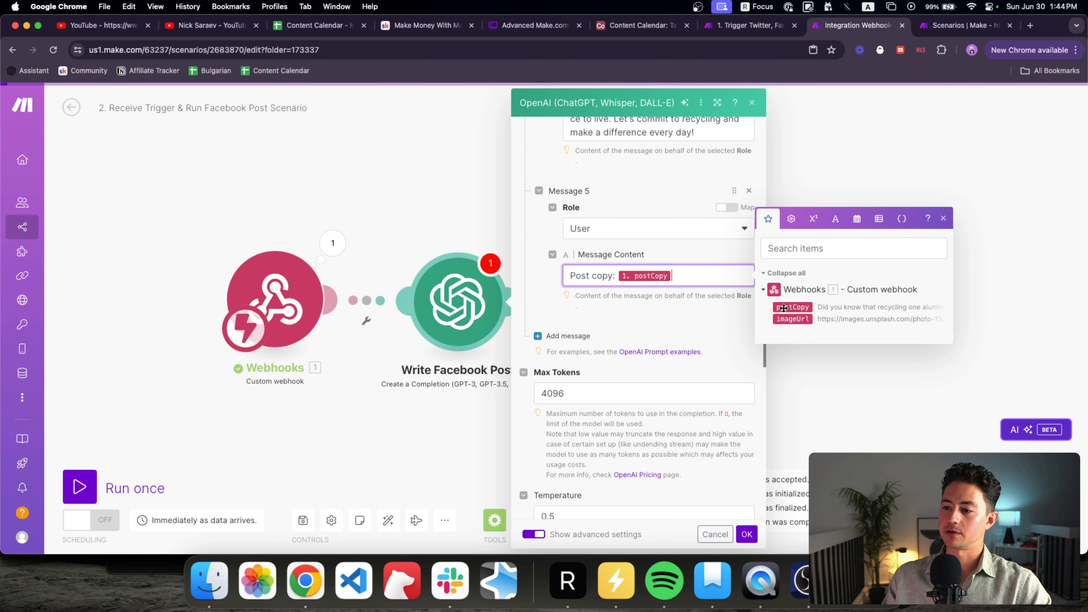
click(747, 534)
Step: Make Facebook Pages download its photo from the webhook's imageUrl, leaving the caption empty
click(557, 296)
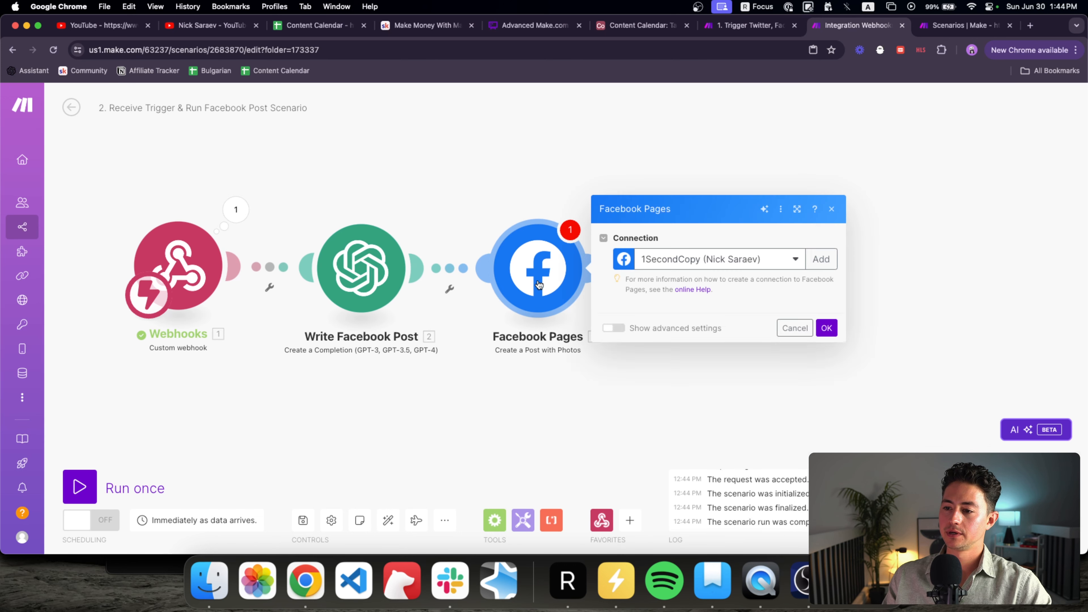
scroll(717, 334, down, 2)
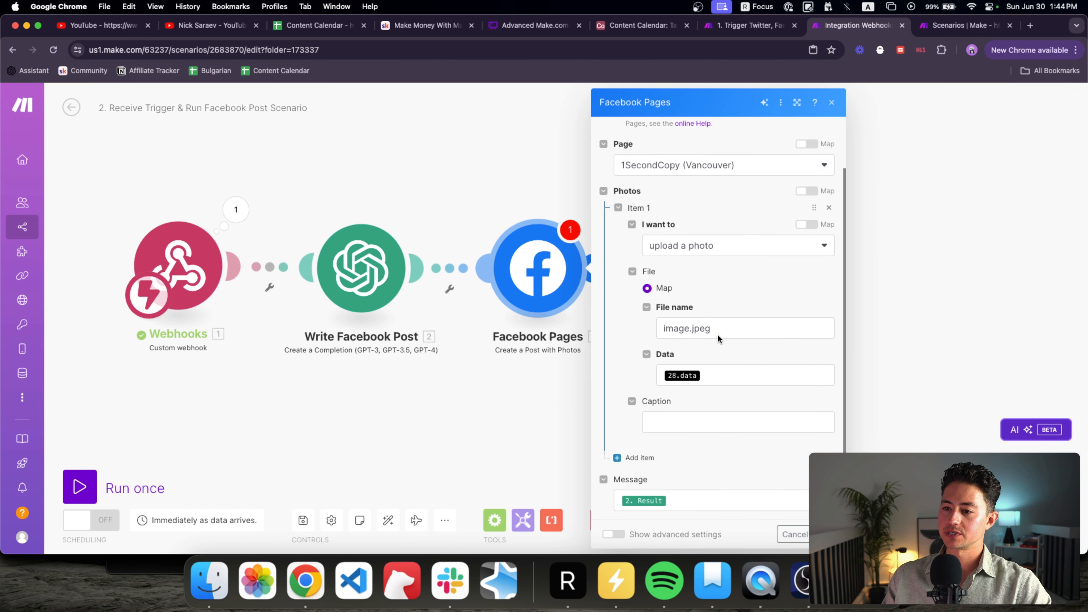
click(724, 375)
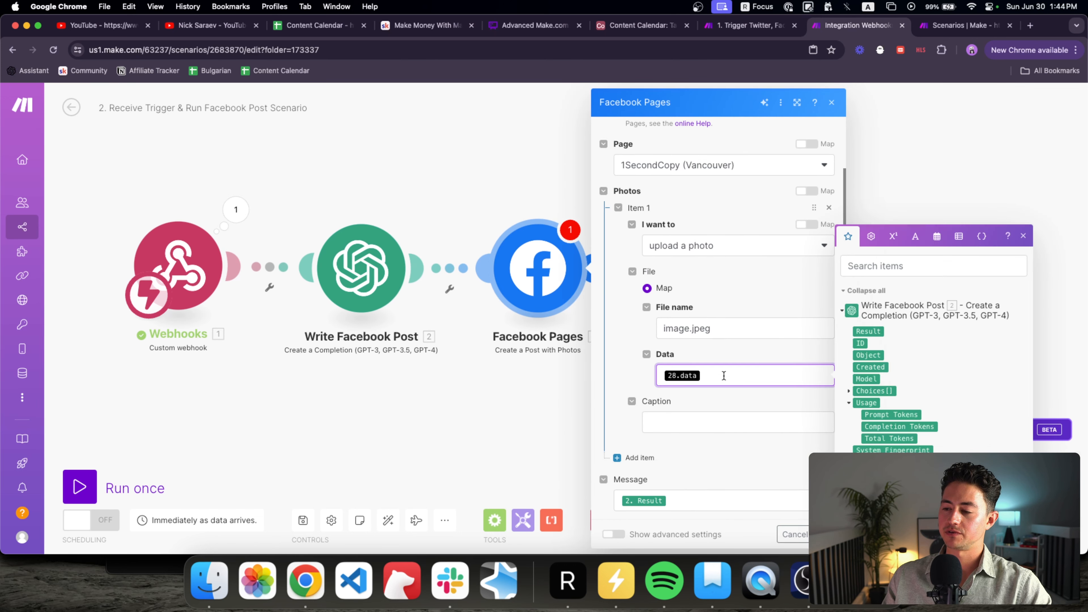
click(698, 253)
click(703, 286)
click(724, 353)
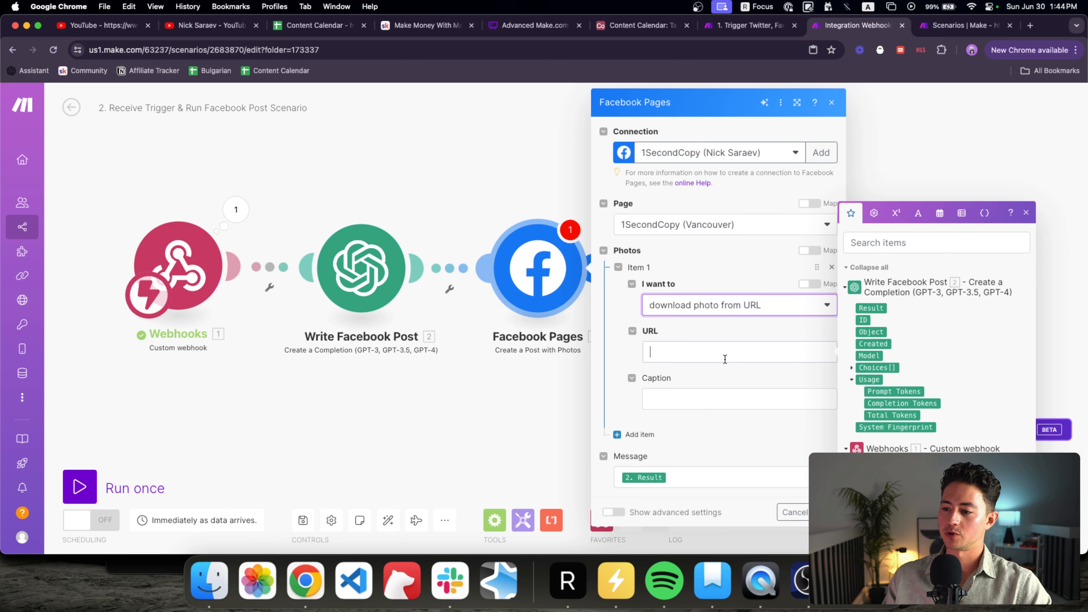
click(745, 399)
click(749, 422)
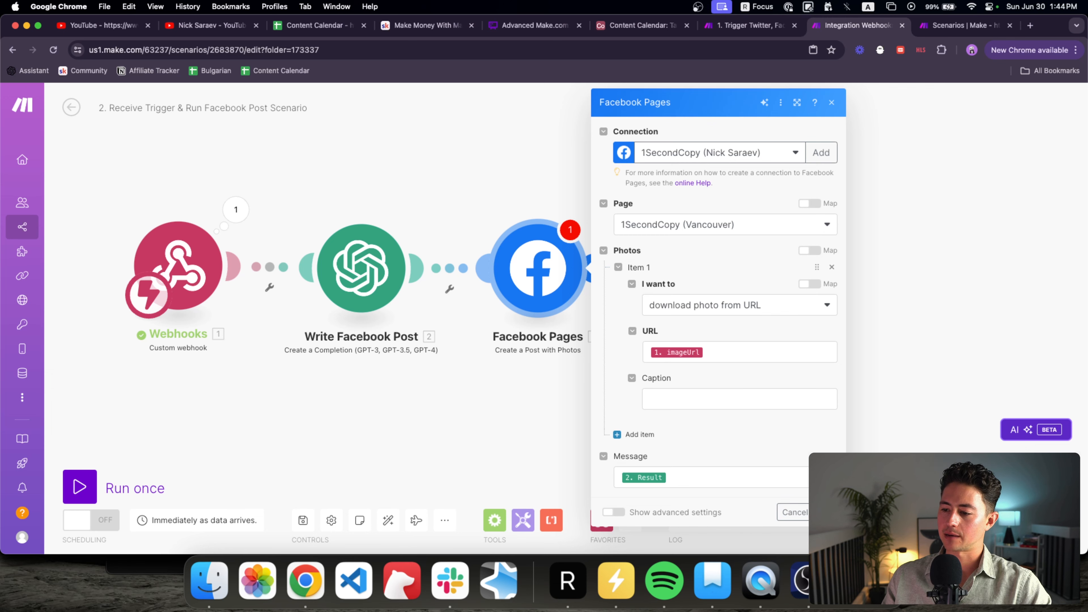
click(827, 512)
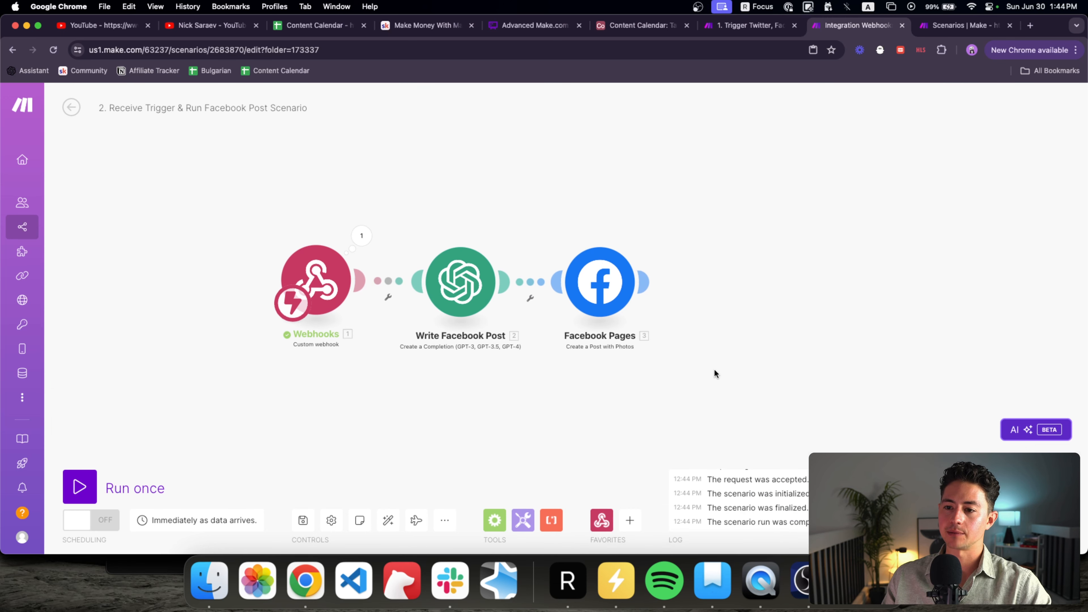
drag(574, 286, 608, 286)
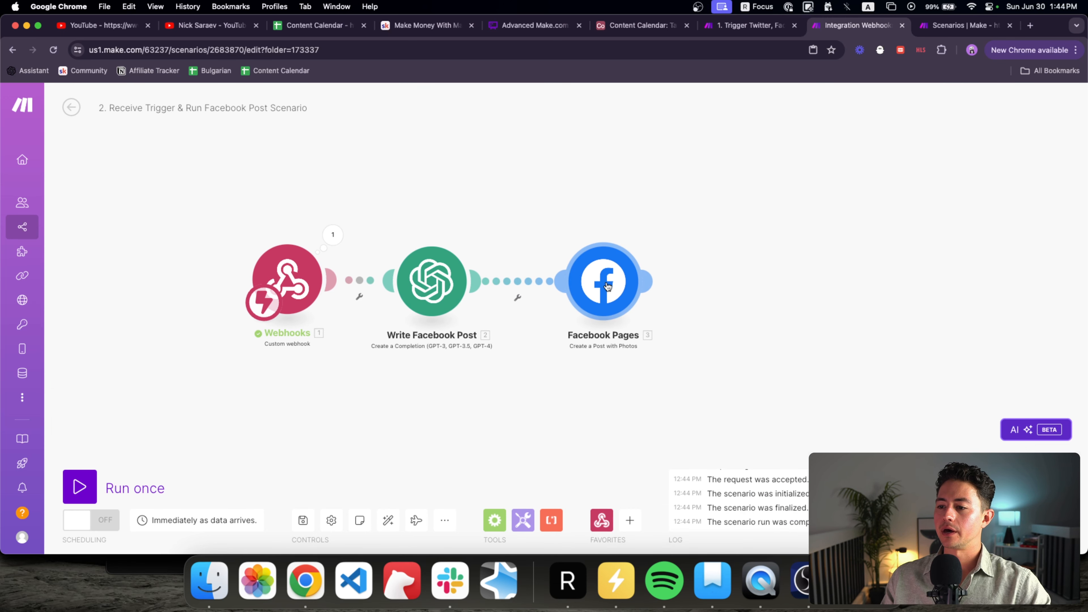
click(609, 287)
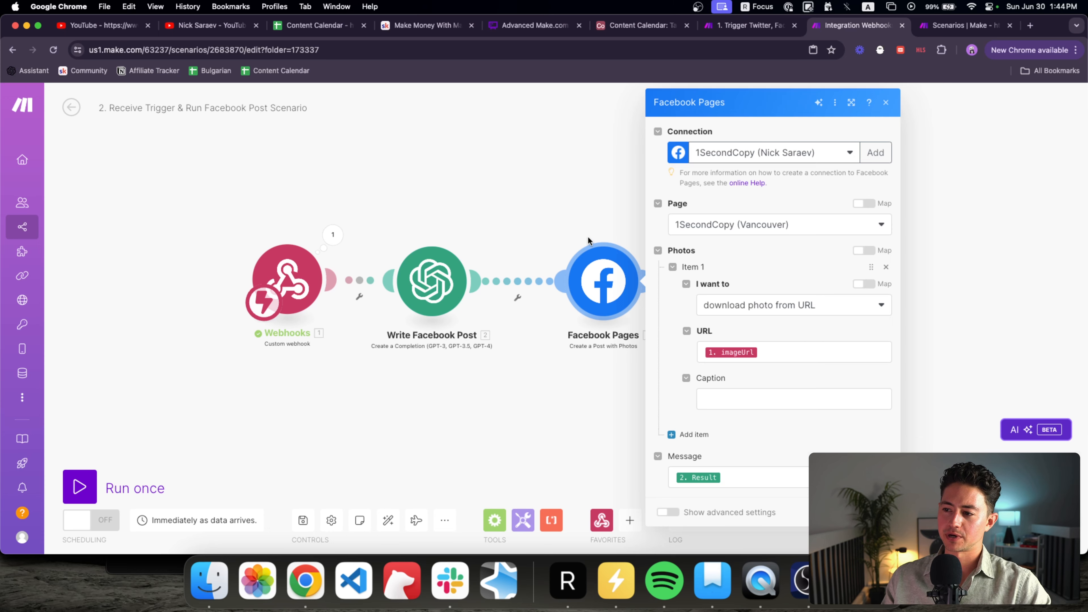
Step: Load facebook.com, switch to acting as the 1SecondCopy page, and open its page
click(1032, 27)
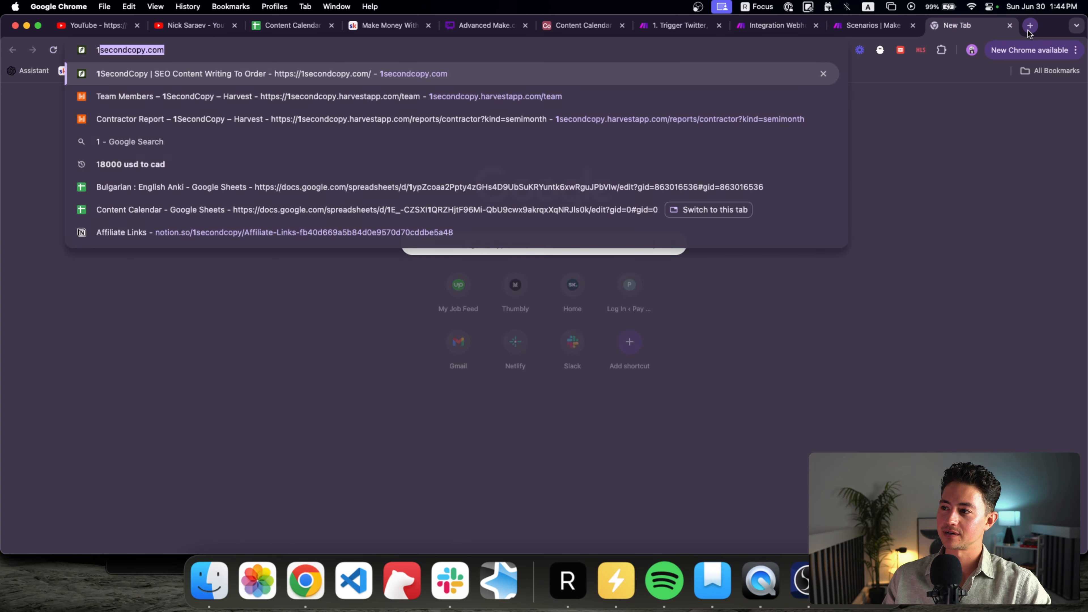
text(facebook.com)
key(Return)
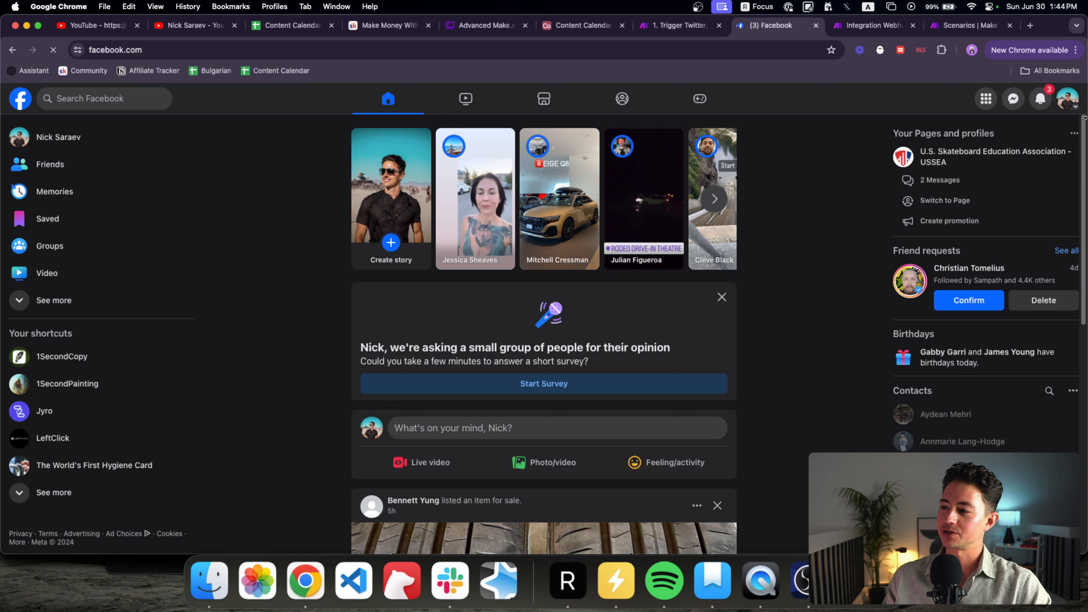
click(1068, 98)
click(863, 102)
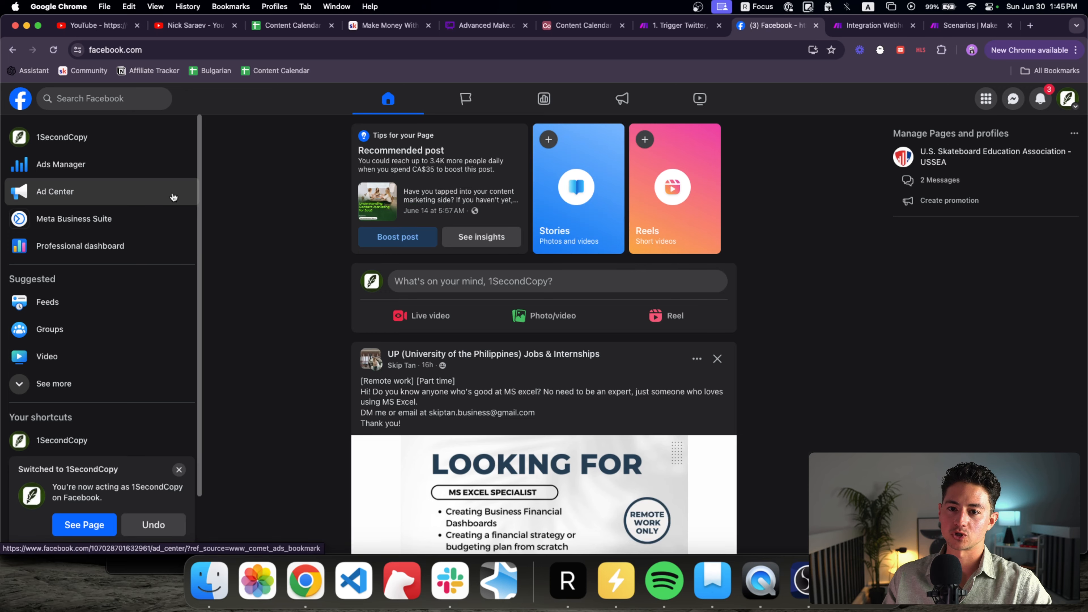
click(109, 137)
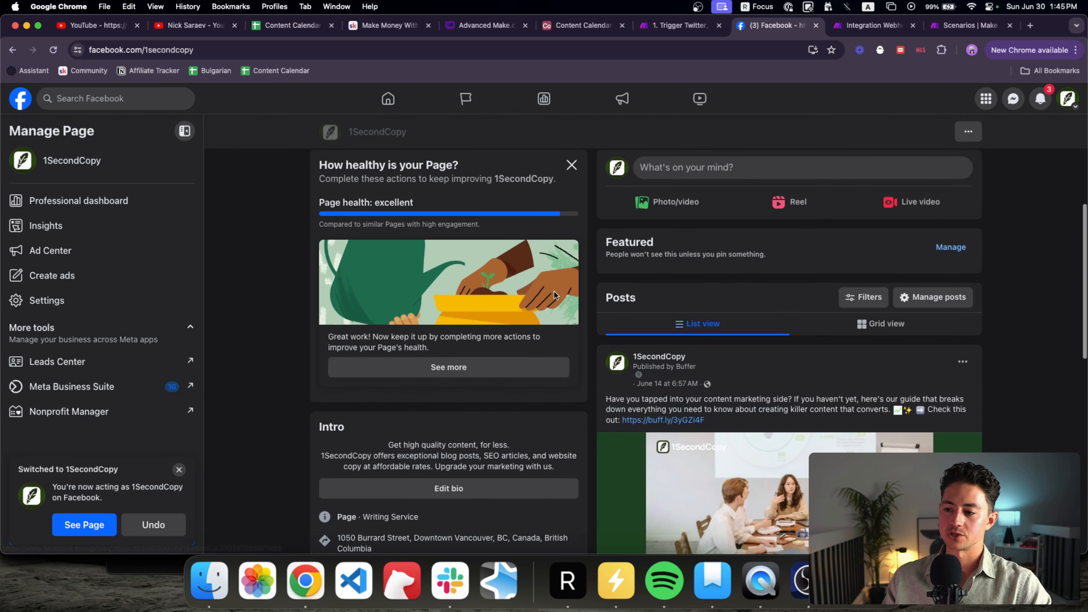
scroll(553, 290, down, 4)
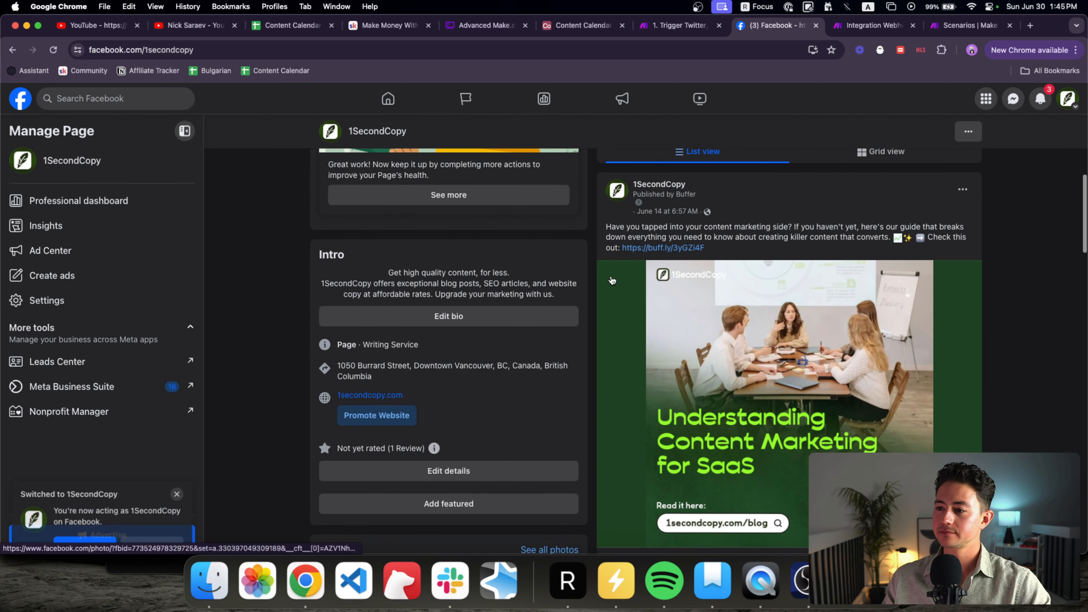
key(ctrl+shift+Tab)
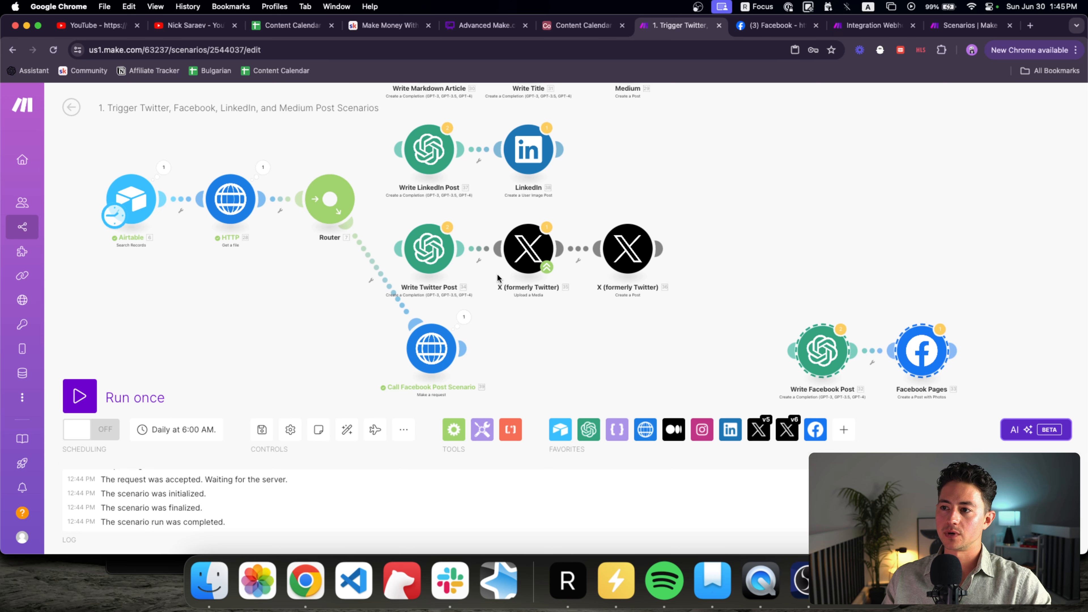
Step: Set the Facebook post scenario waiting for a trigger, then run the main trigger scenario once
click(860, 25)
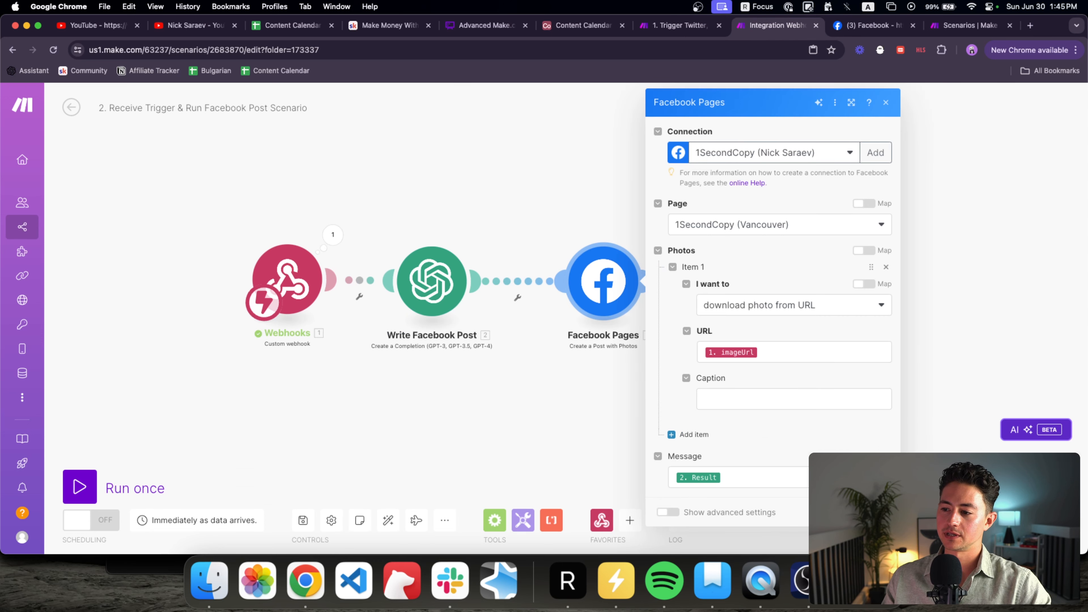
key(Escape)
click(142, 481)
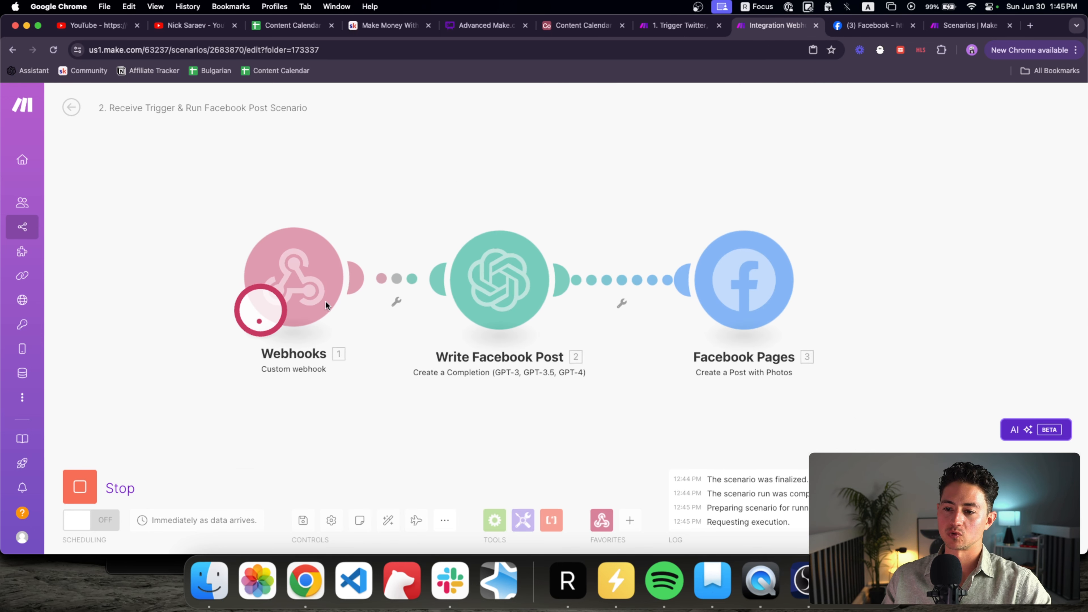
key(ctrl+shift+Tab)
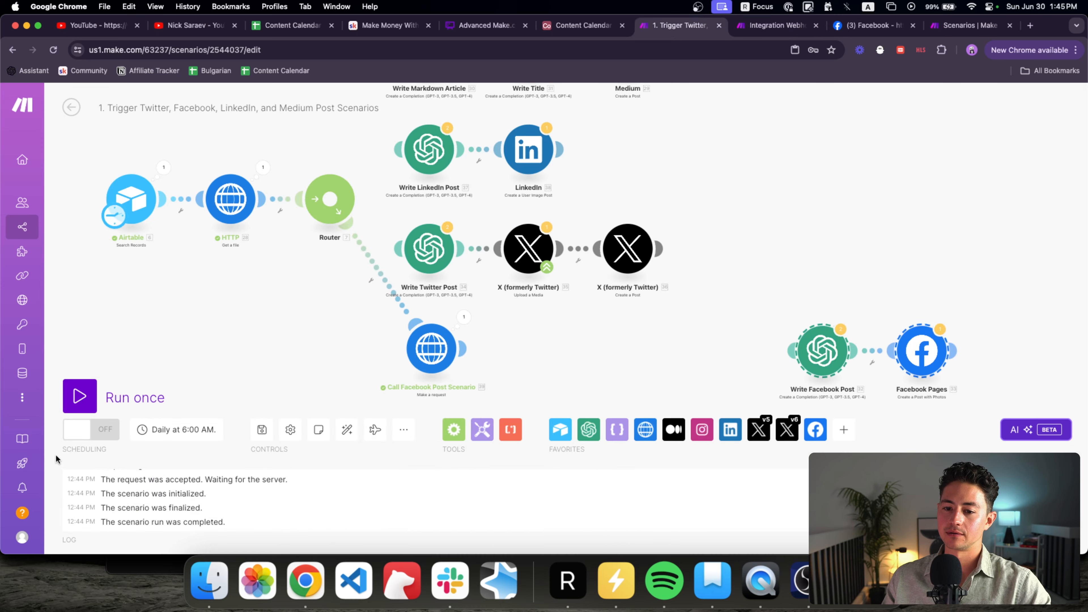
click(80, 396)
key(ctrl+Tab)
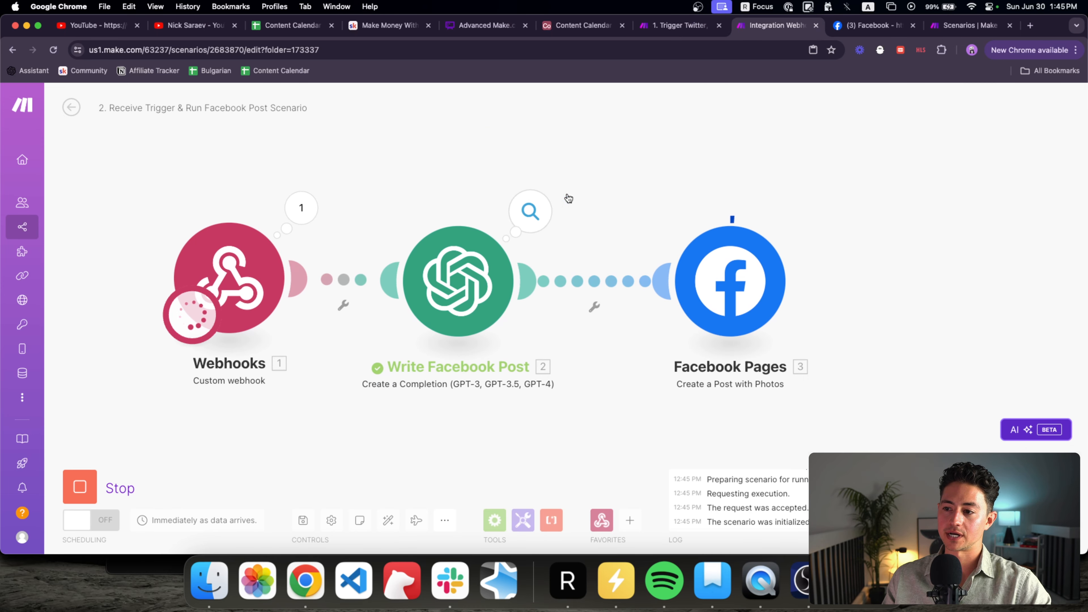
Step: Reload the 1SecondCopy page and read the full text of the newly published post
key(ctrl+Tab)
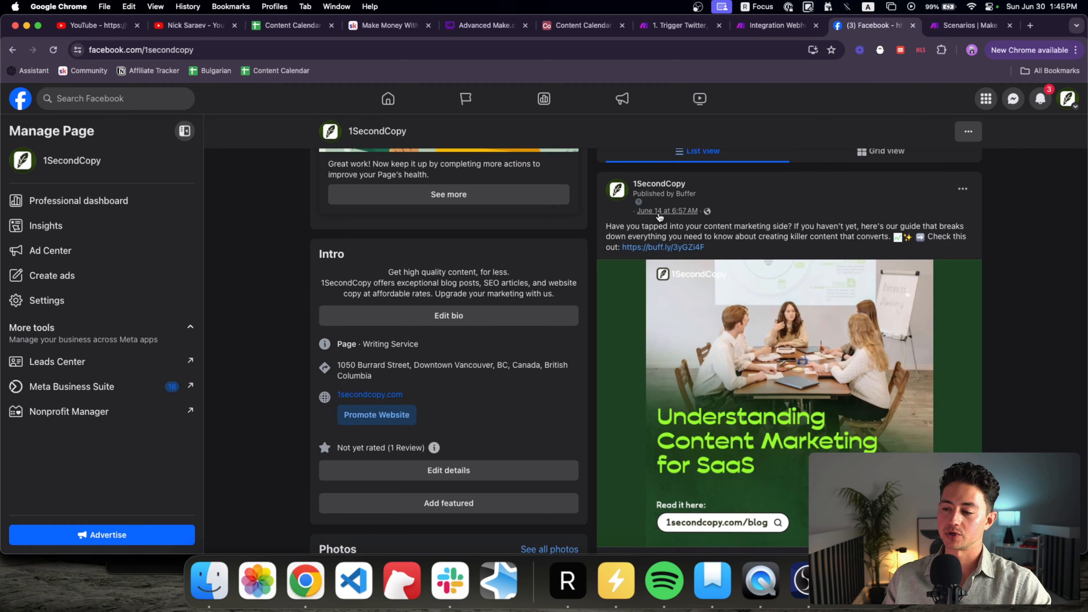
key(ctrl+shift+Tab)
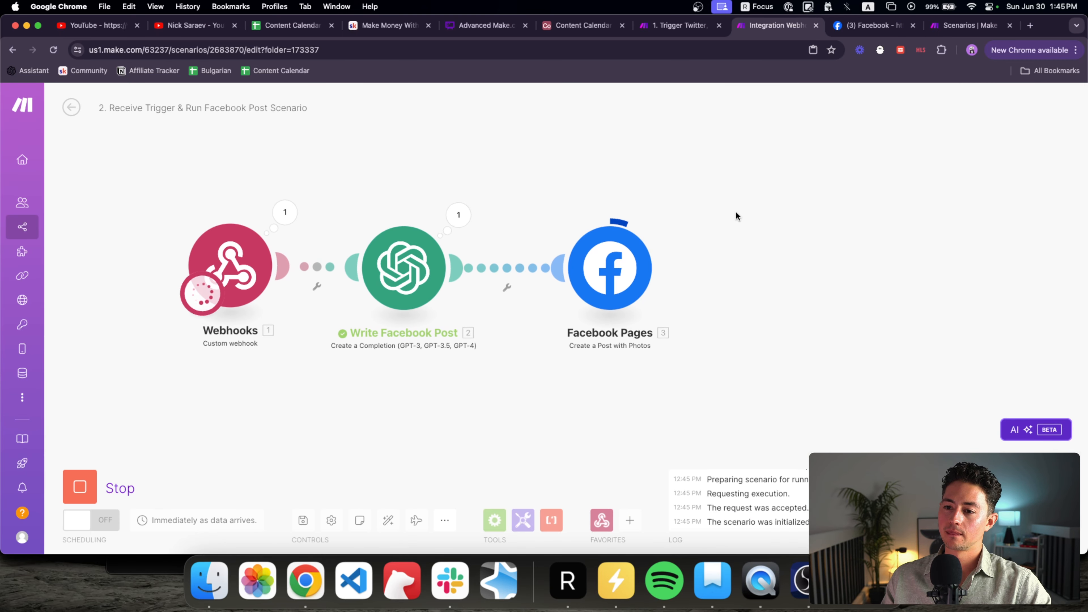
key(ctrl+Tab)
click(736, 55)
key(Return)
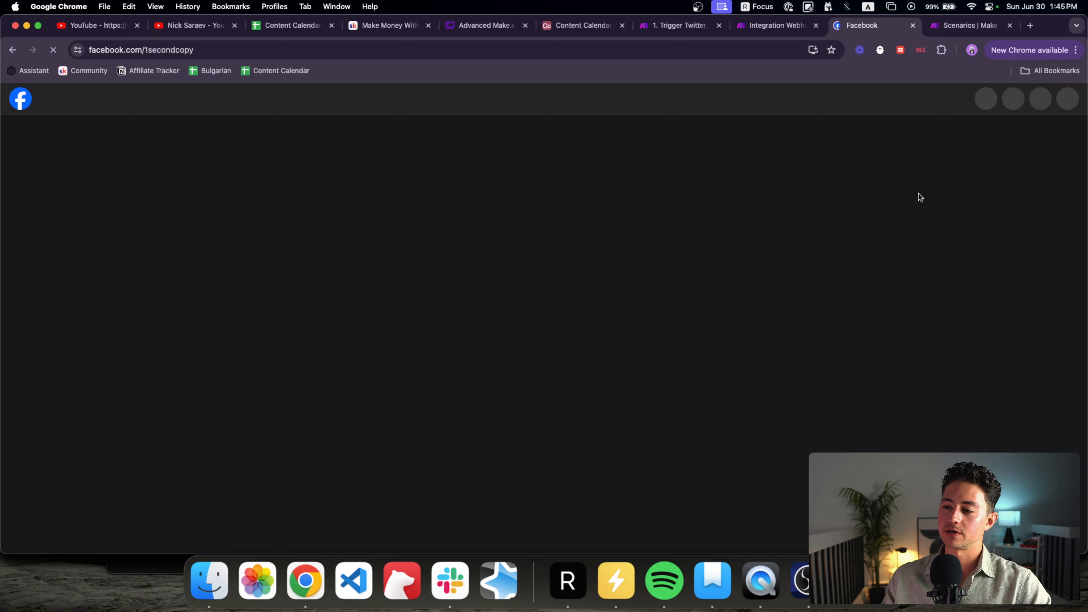
scroll(966, 266, down, 7)
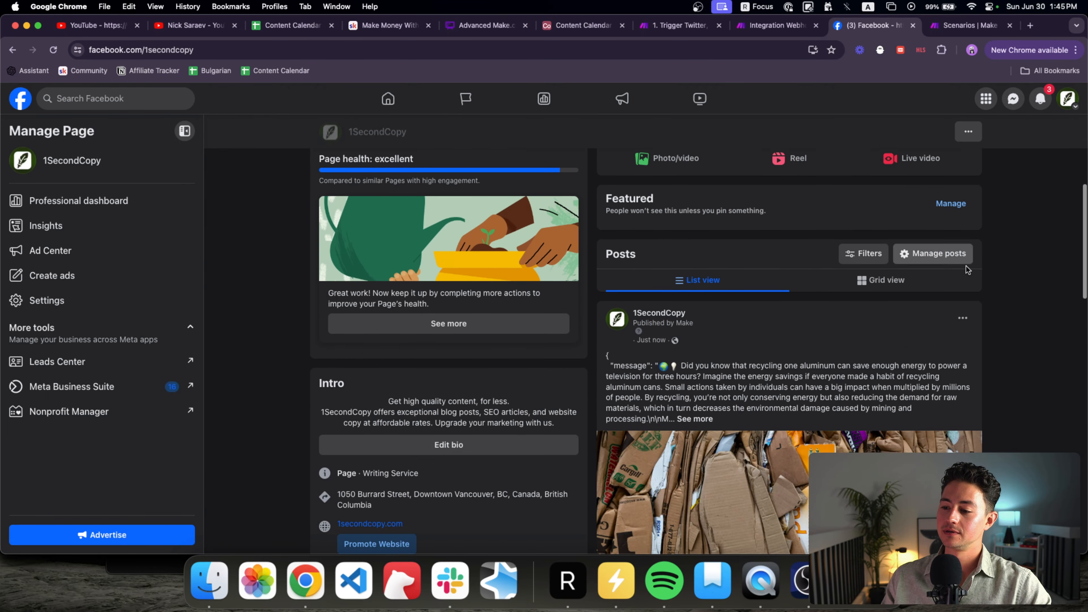
scroll(966, 270, down, 5)
scroll(814, 266, up, 4)
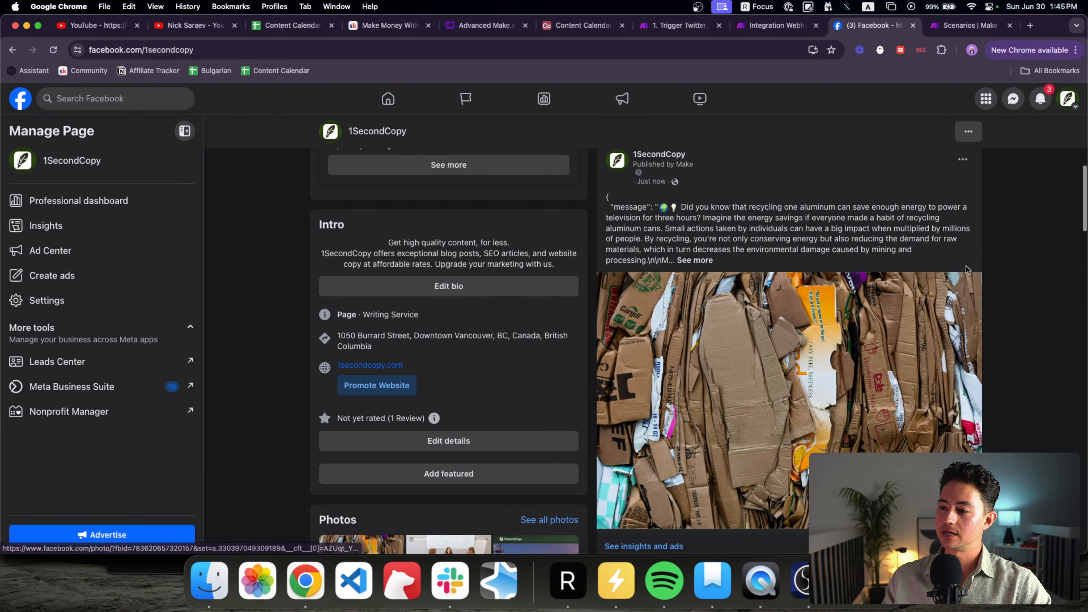
click(695, 261)
scroll(736, 262, down, 1)
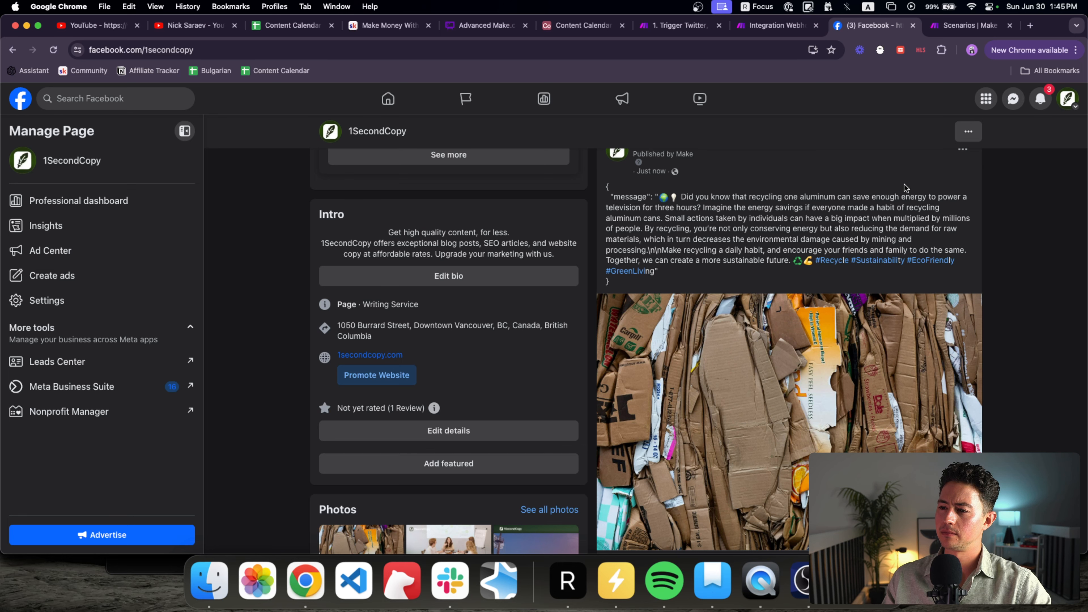
scroll(905, 188, up, 1)
drag(613, 317, 606, 223)
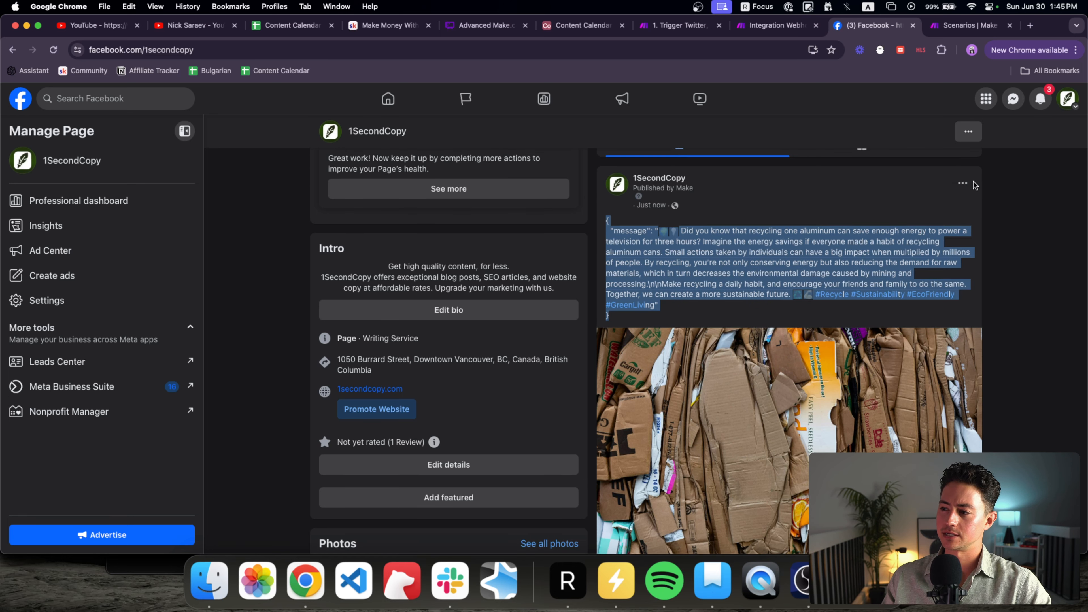
Step: Move the new test post to trash
click(962, 183)
click(806, 442)
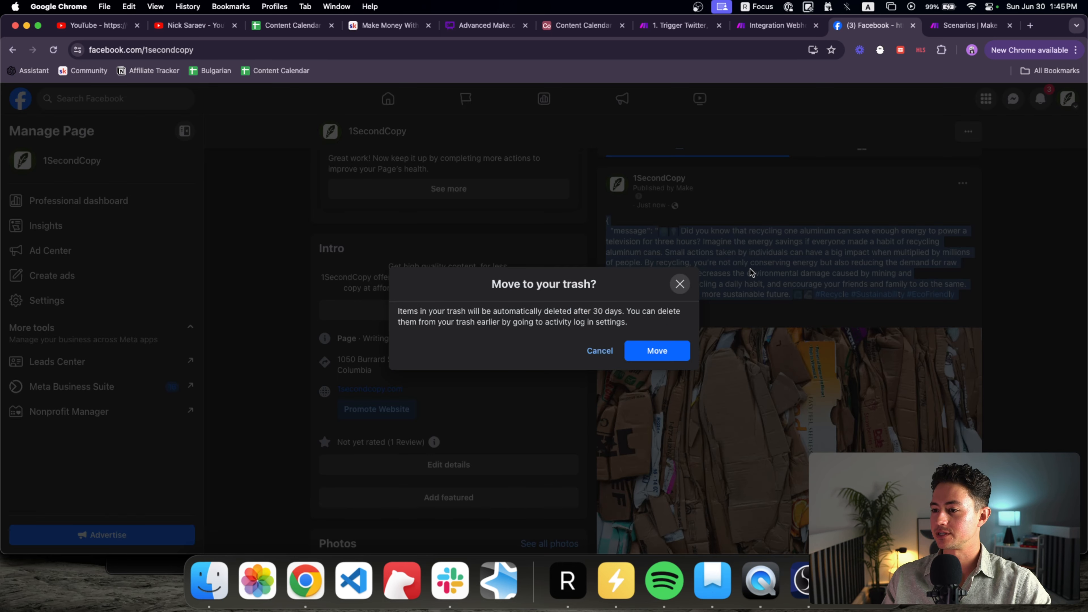
click(657, 351)
click(769, 26)
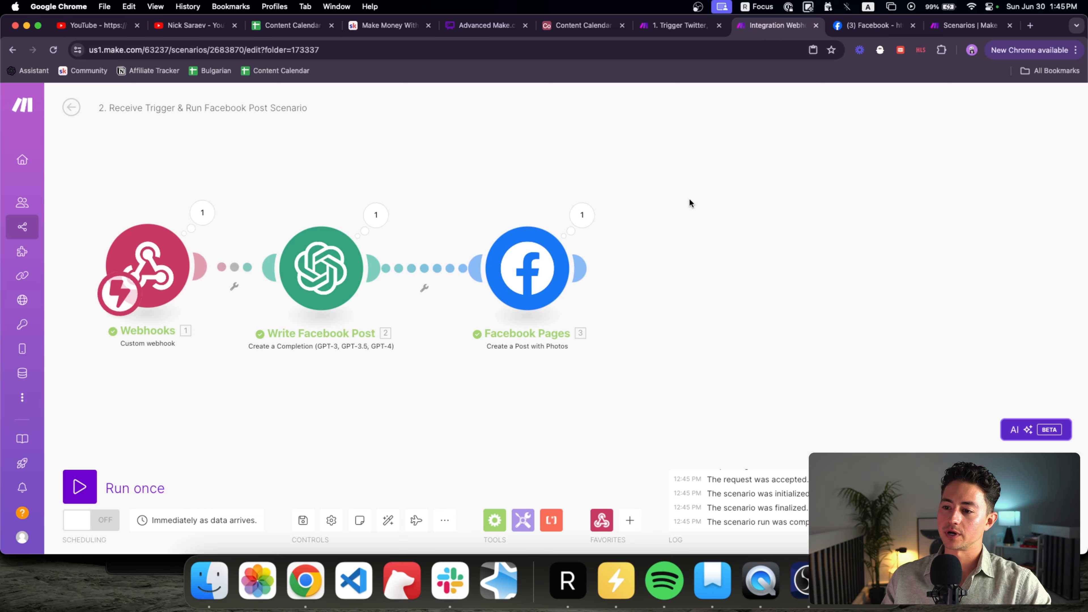
Step: Inspect the generated Result text in the Write Facebook Post output
scroll(690, 198, down, 2)
click(405, 210)
scroll(513, 314, down, 2)
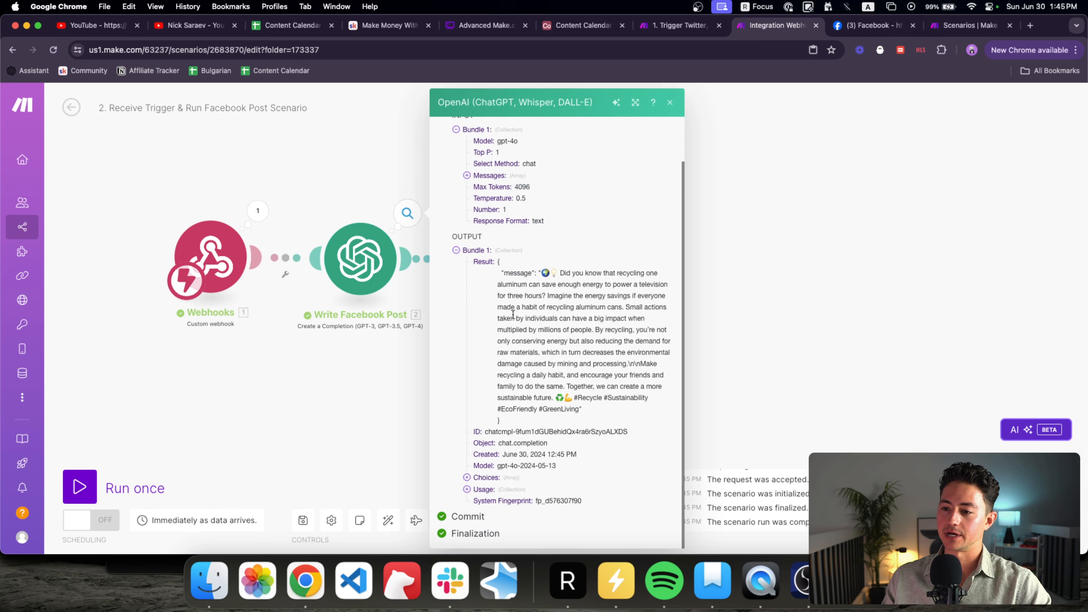
drag(518, 421, 499, 268)
click(499, 266)
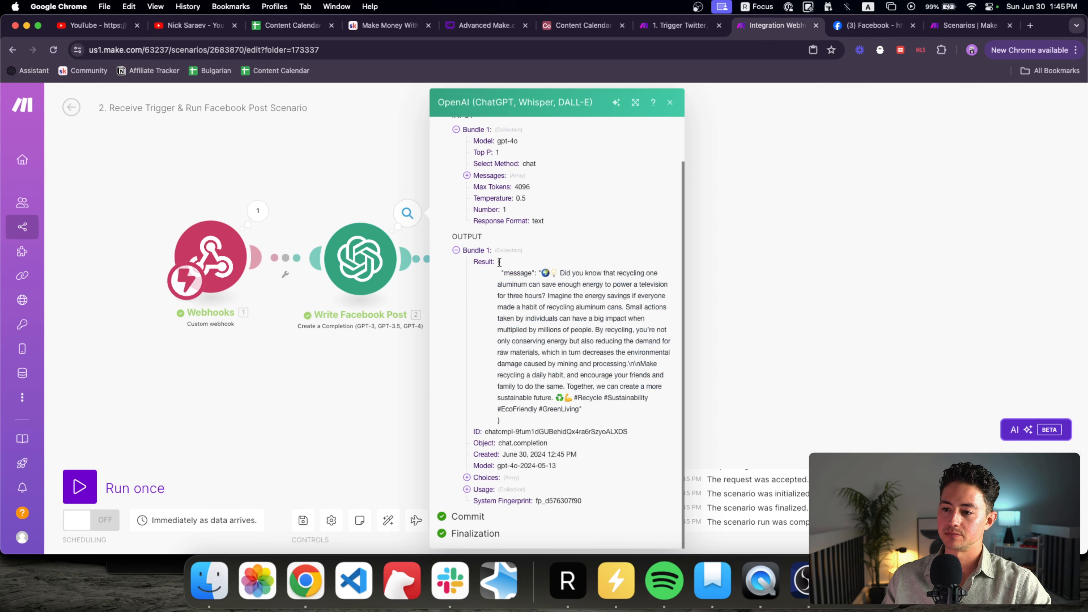
Step: Delete the 'Output in JSON.' sentence from the Write Facebook Post prompt and save
click(343, 262)
scroll(470, 294, down, 5)
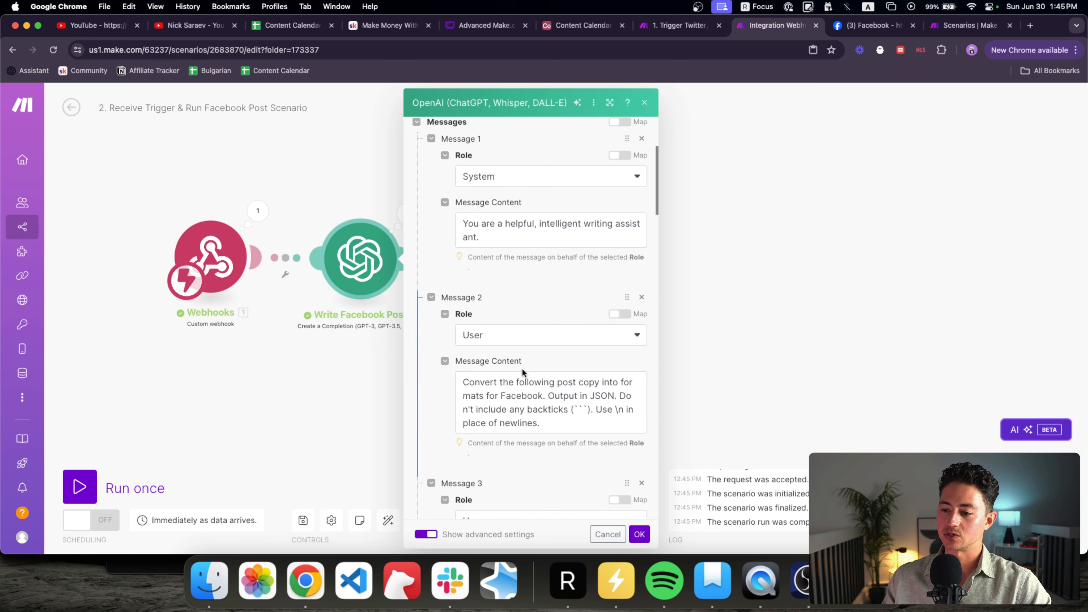
drag(617, 398, 545, 395)
key(BackSpace)
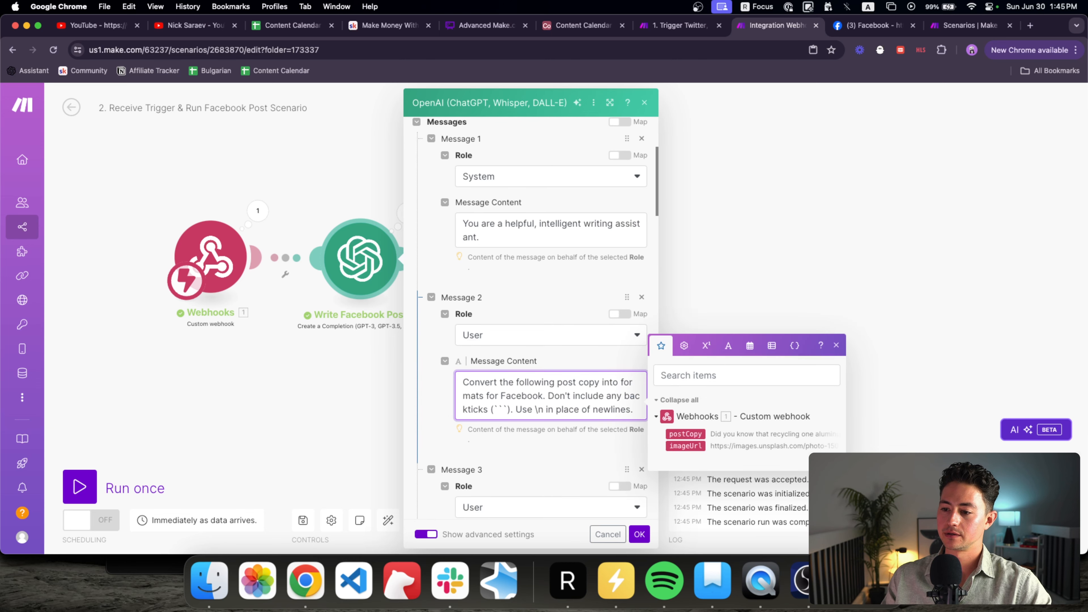
scroll(423, 397, down, 10)
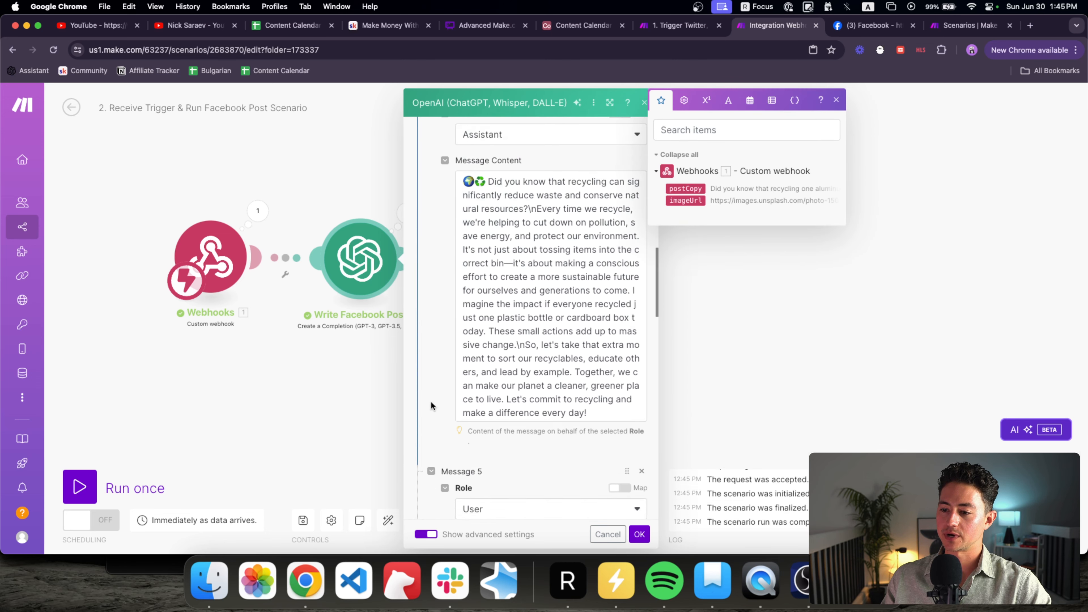
scroll(431, 405, down, 5)
scroll(432, 382, up, 6)
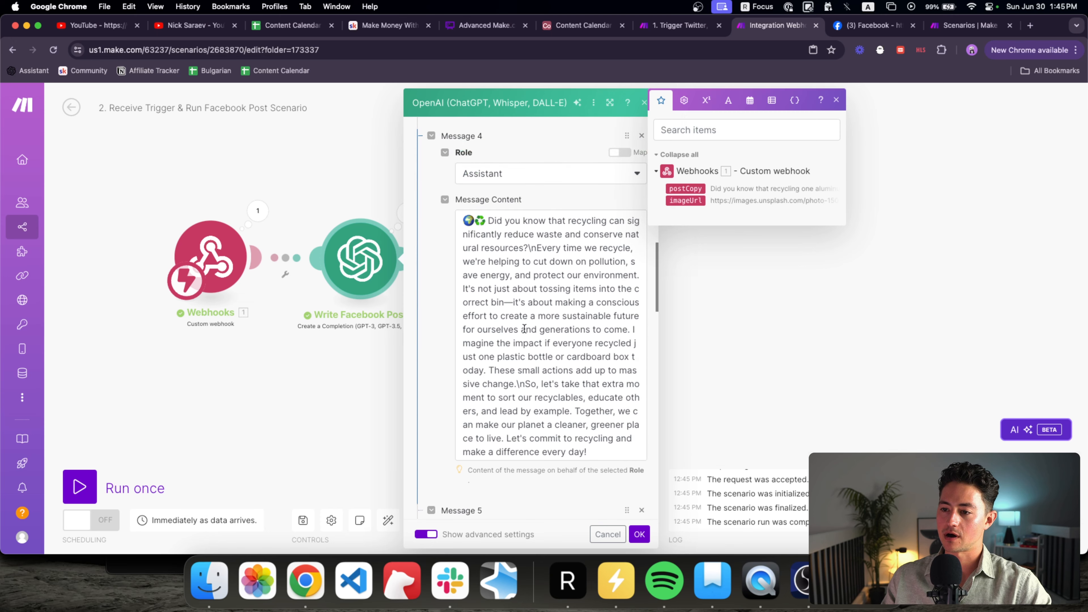
click(656, 388)
Step: Set the Facebook post scenario running, then run the main trigger scenario once
click(91, 492)
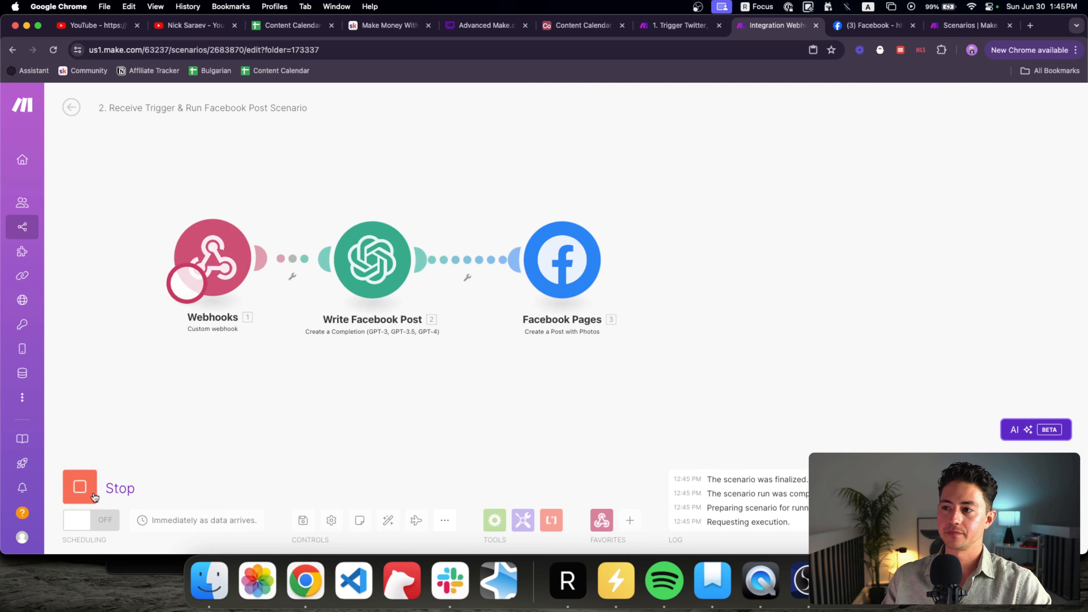
key(ctrl+shift+Tab)
click(85, 404)
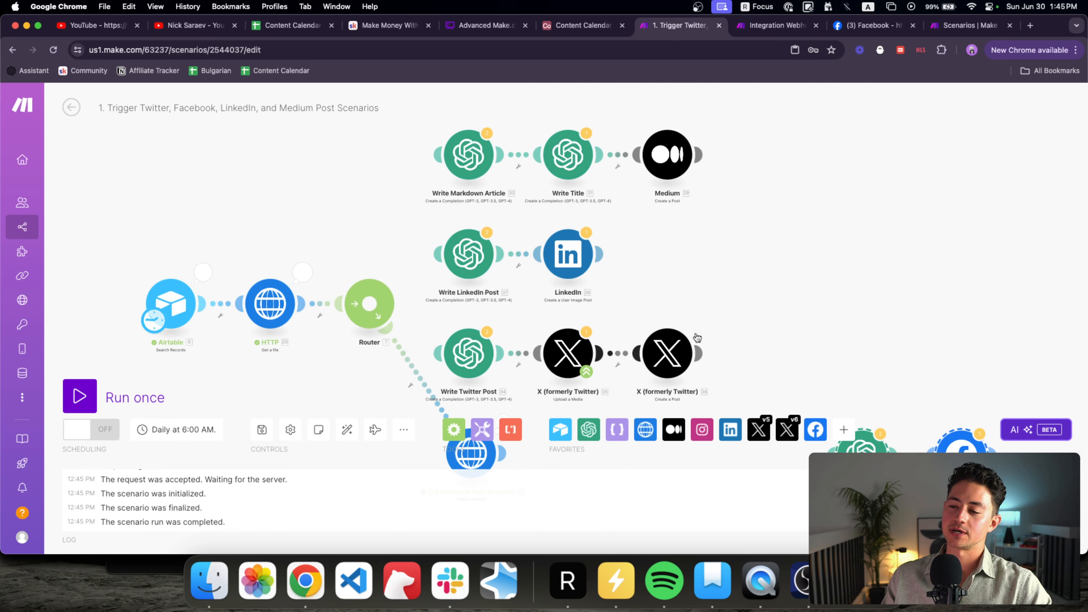
key(ctrl+Tab)
drag(758, 365, 616, 365)
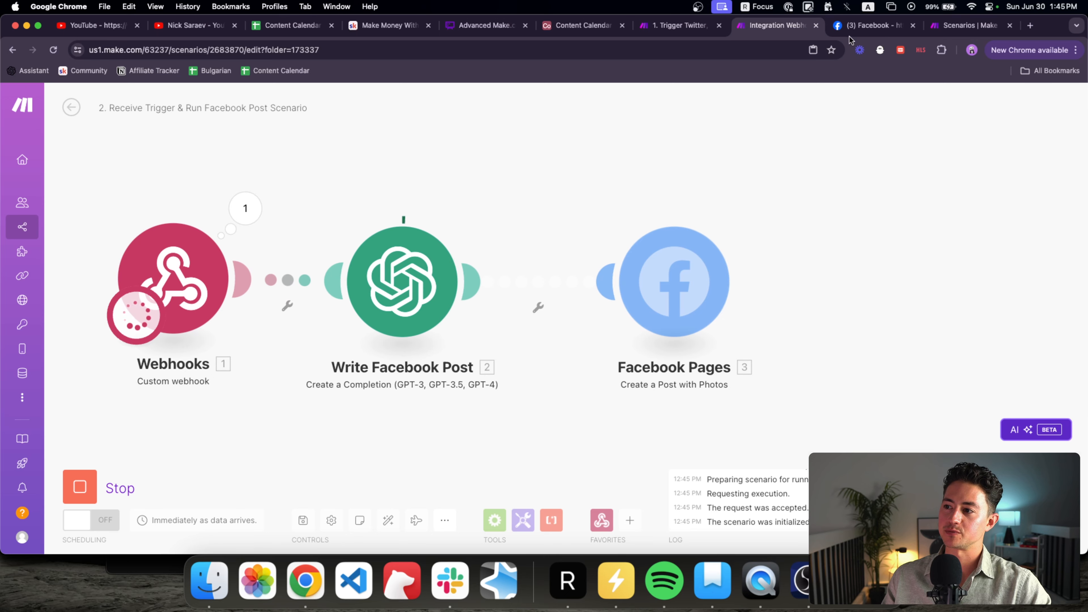
Step: Reload the Facebook page to find the new aluminum-can recycling post, still showing literal \n\n markers
click(851, 31)
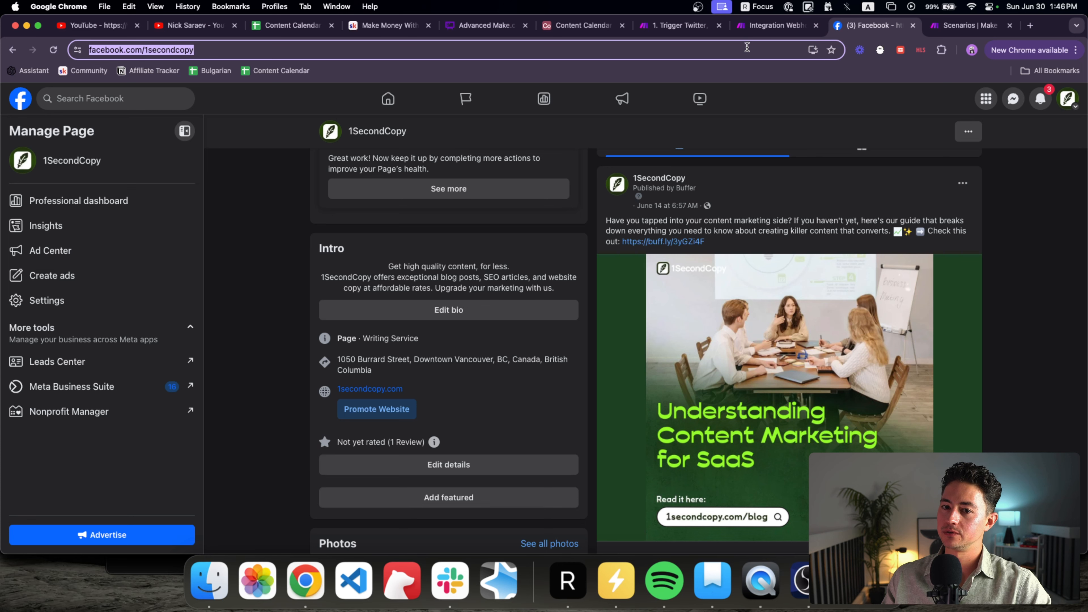
key(Return)
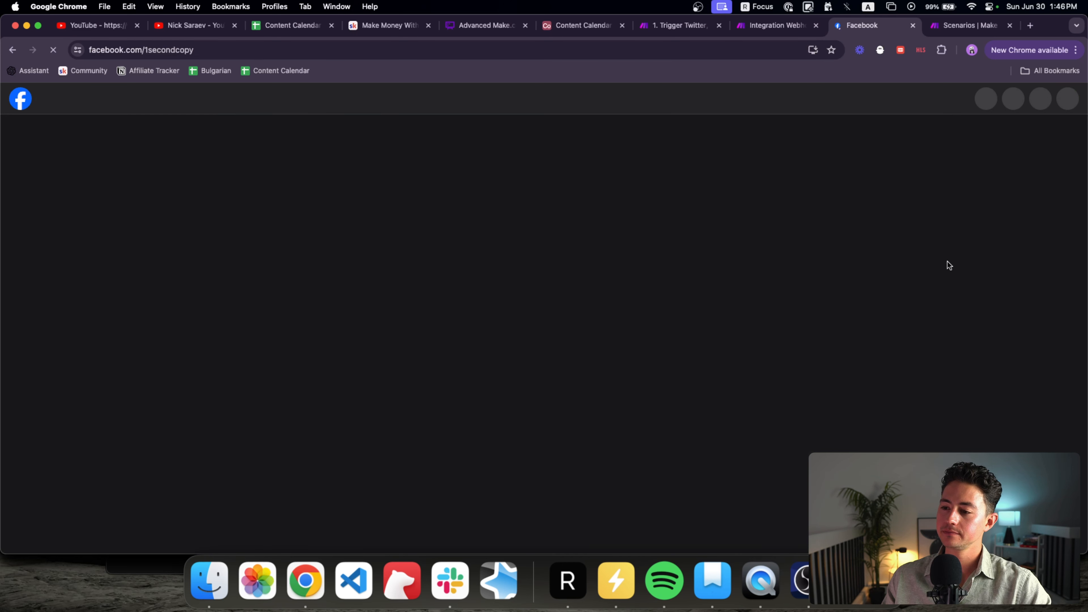
scroll(954, 268, down, 5)
key(ctrl+shift+Tab)
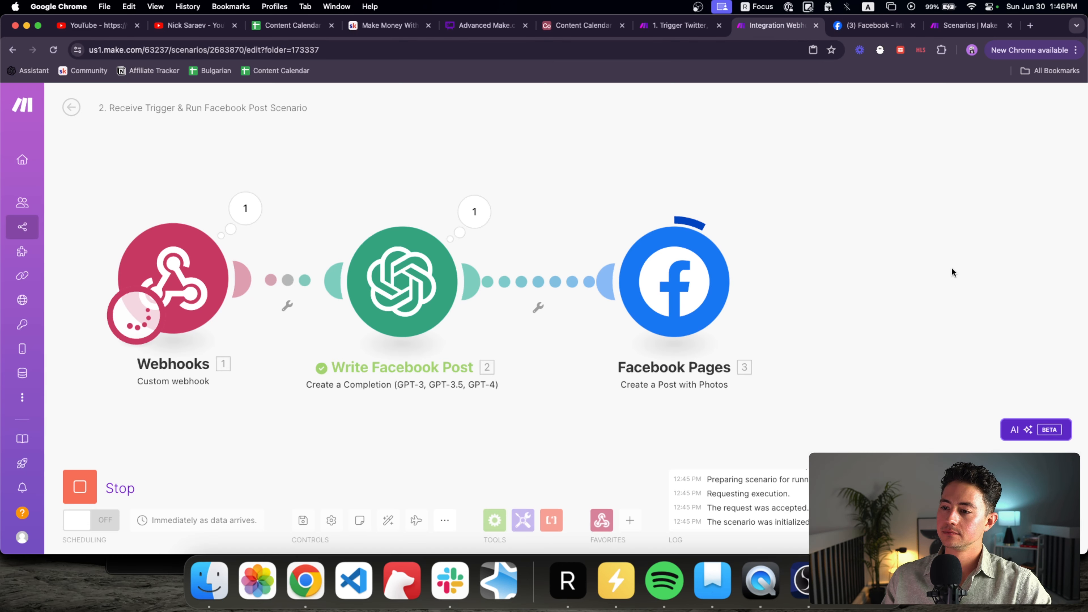
key(ctrl+Tab)
click(784, 48)
key(Return)
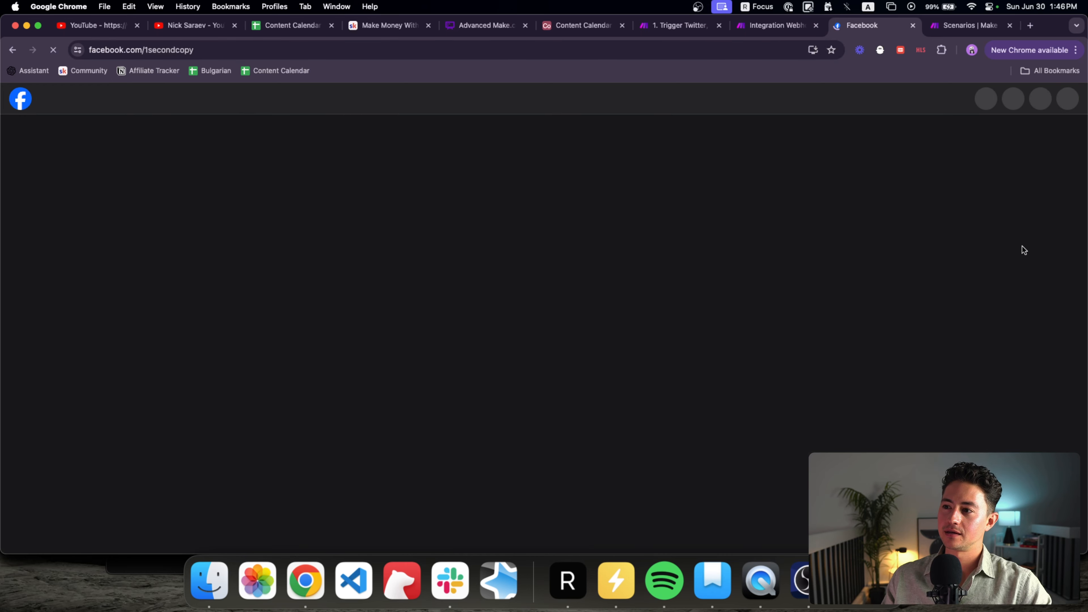
click(681, 50)
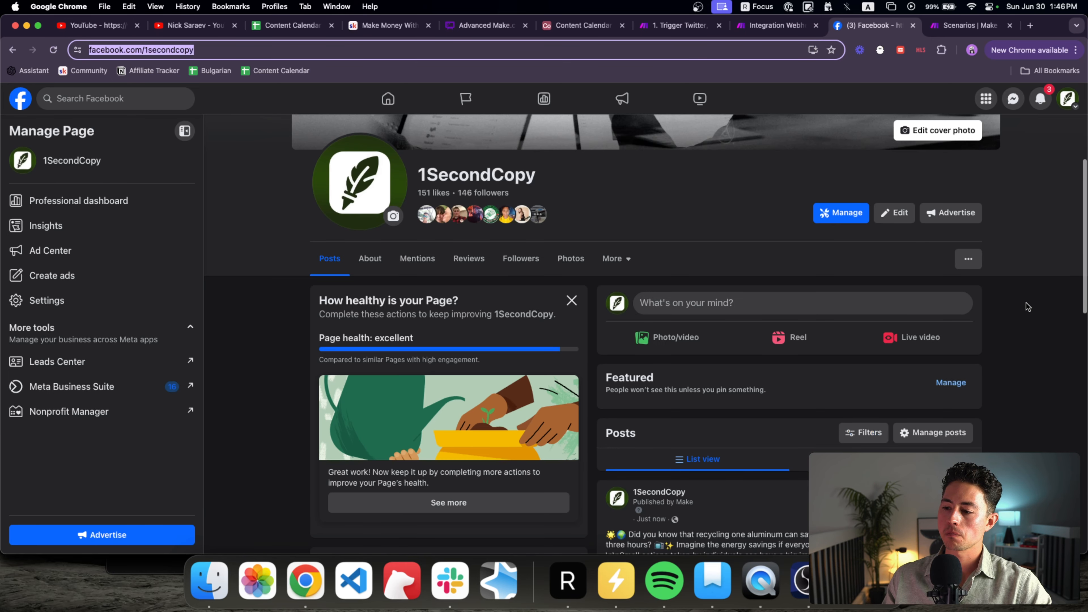
click(1047, 339)
scroll(1047, 338, down, 5)
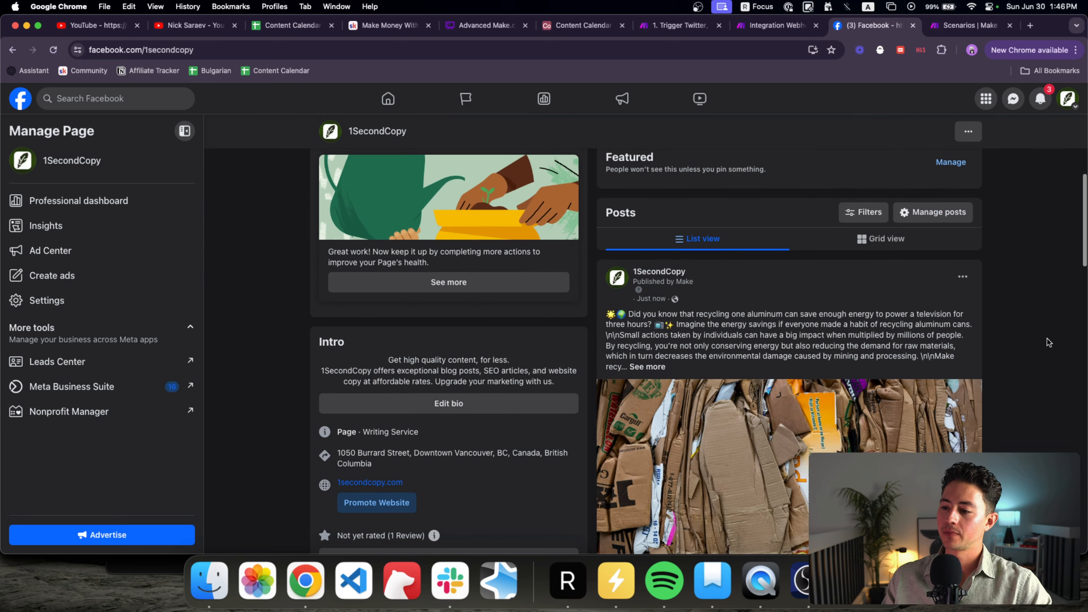
scroll(991, 311, up, 5)
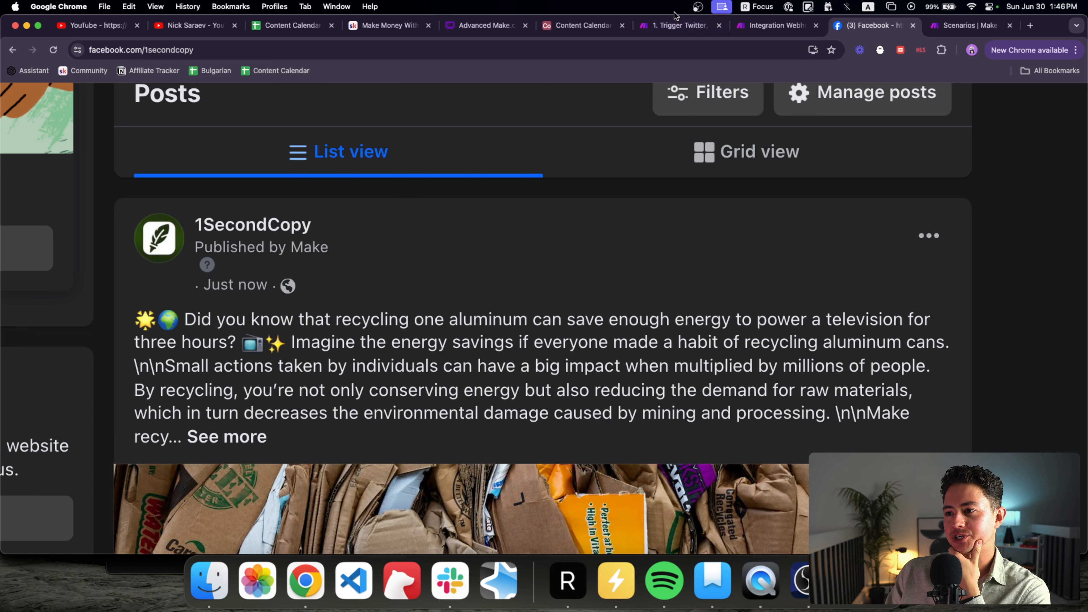
click(776, 26)
Step: Wrap 2. Result in replace() in the Facebook Pages message, then run the scenario once
click(665, 268)
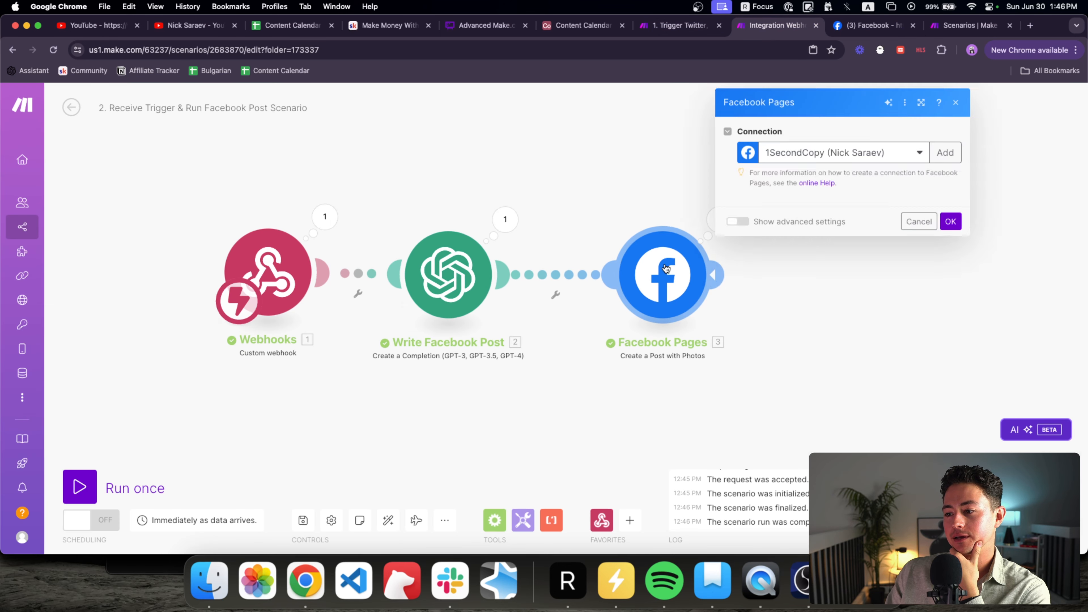
click(792, 477)
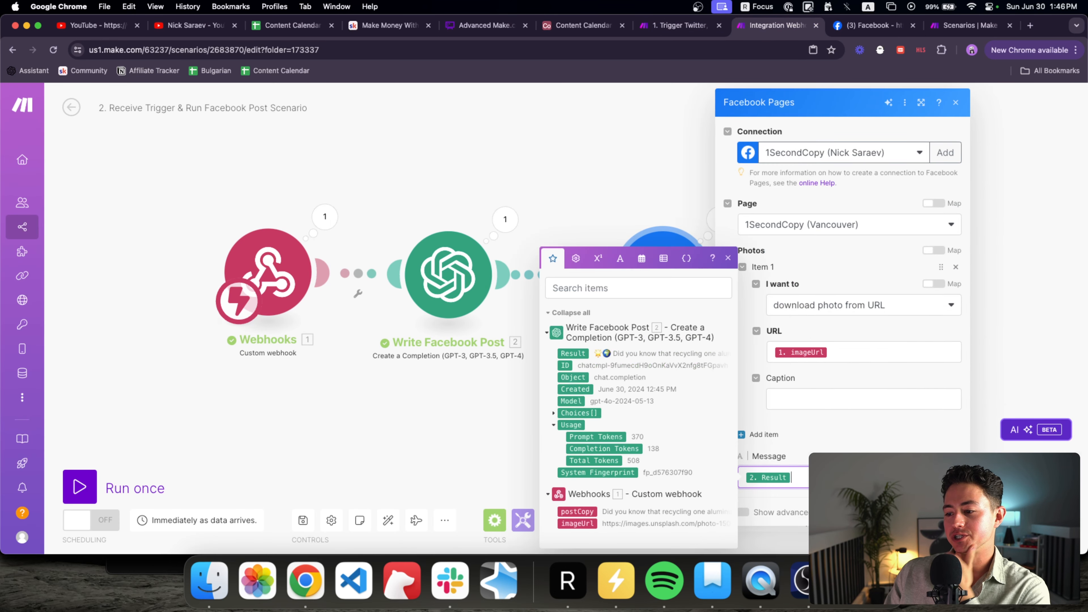
text(replace( 2. R)
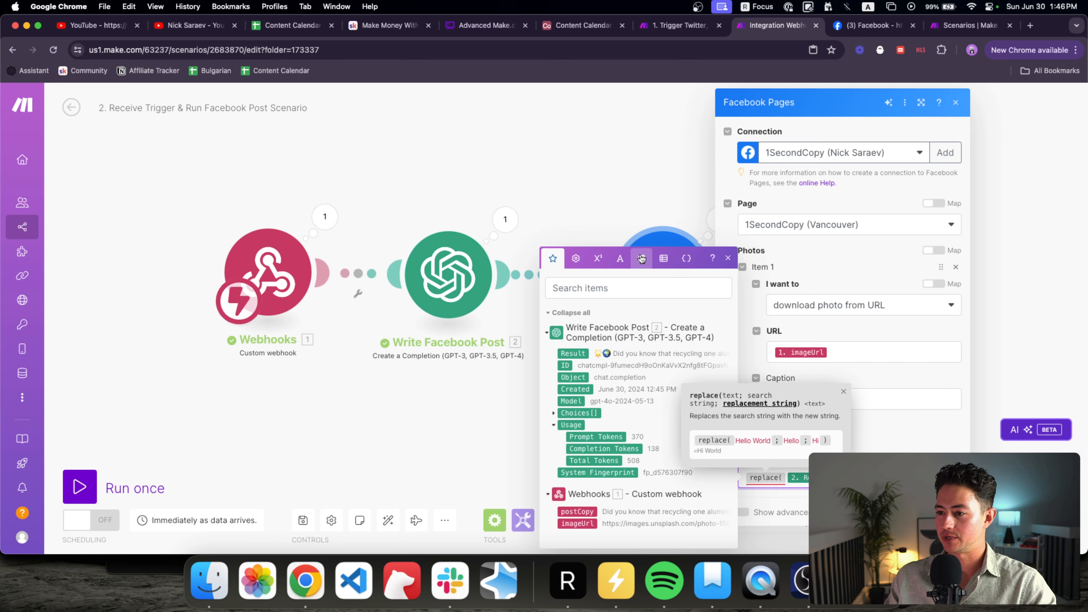
click(641, 258)
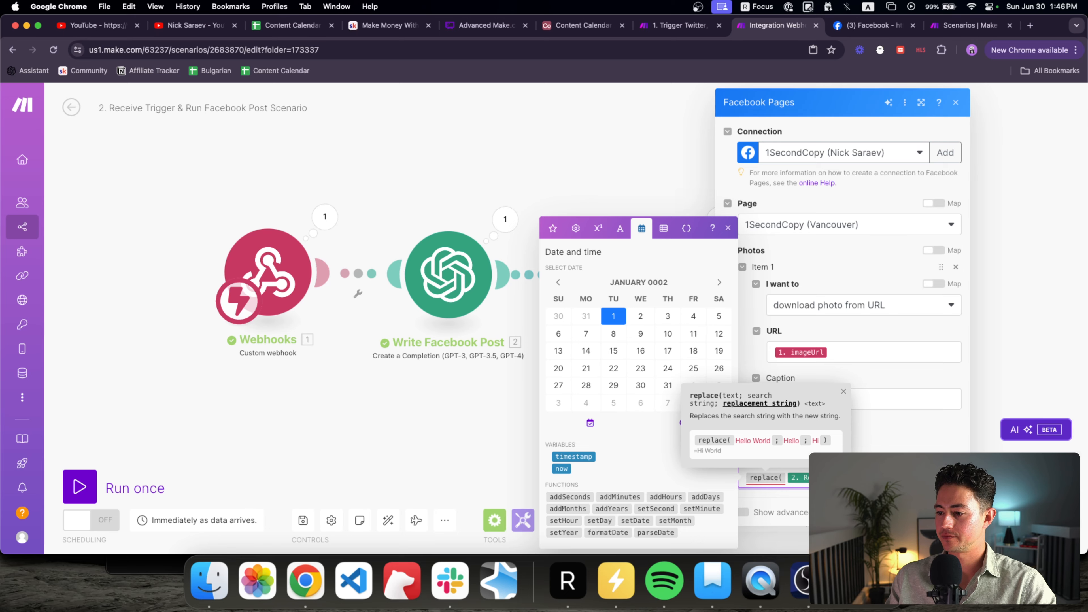
text())
click(946, 540)
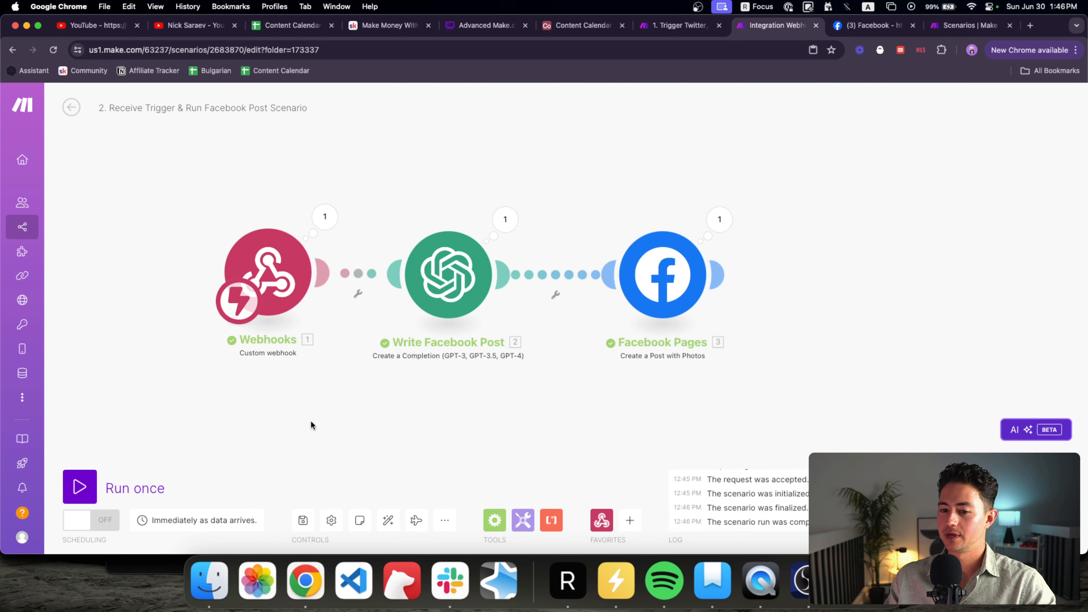
click(134, 489)
key(ctrl+shift+Tab)
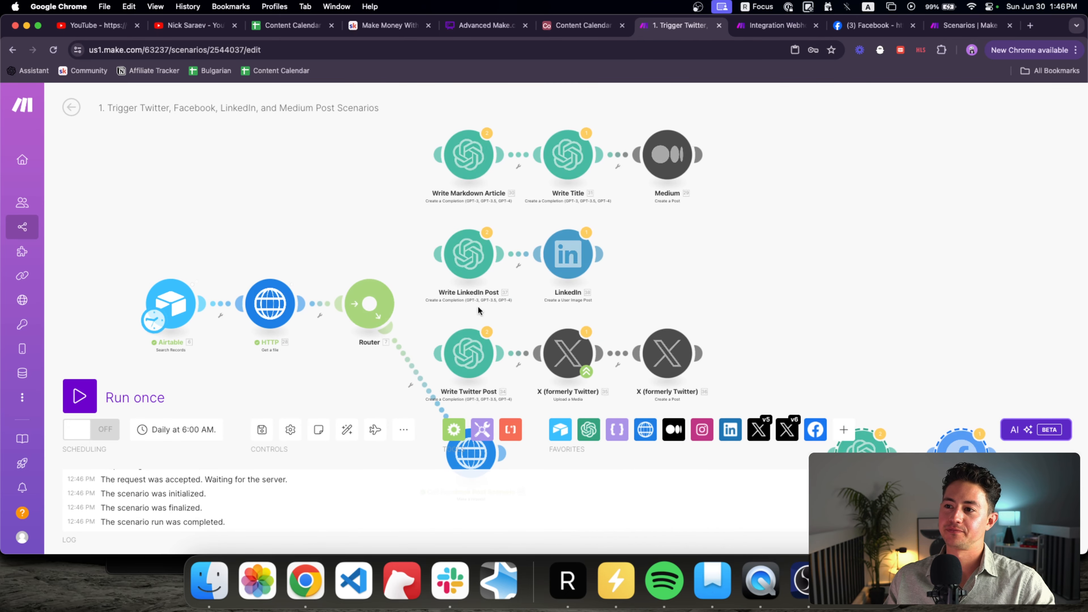
Step: Move the first 1SecondCopy test post on the Facebook page to the trash
key(ctrl+Tab)
key(ctrl+Tab)
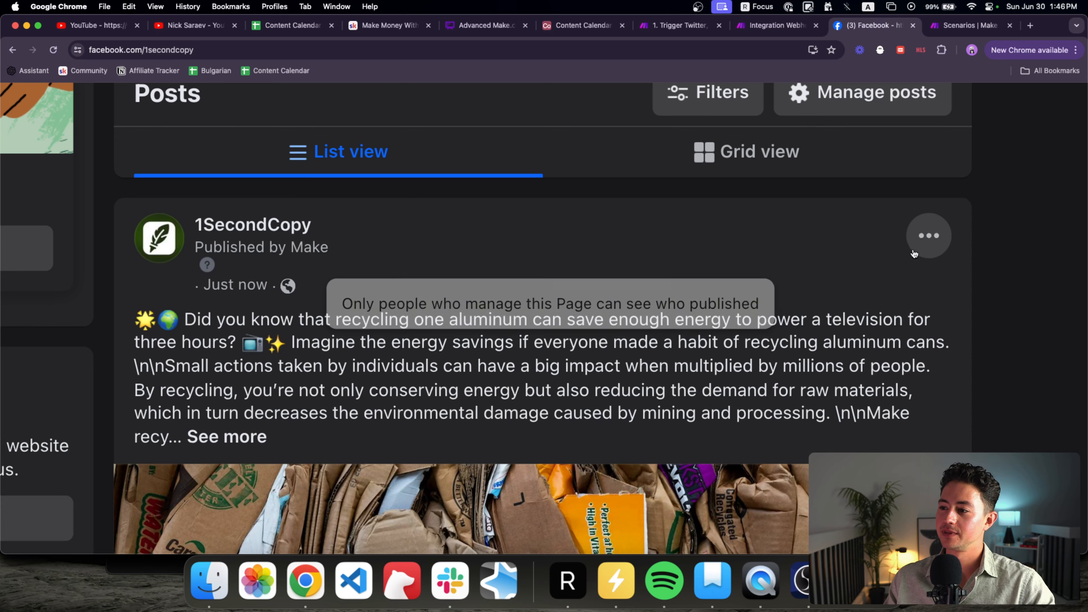
click(929, 235)
scroll(879, 400, down, 5)
scroll(799, 511, down, 3)
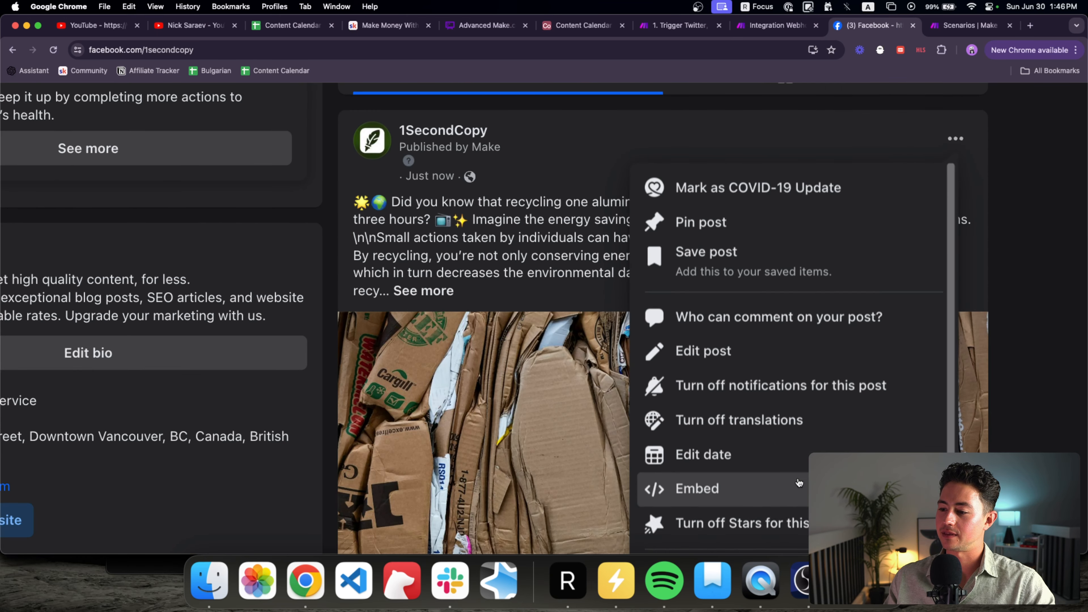
scroll(797, 541, down, 3)
scroll(816, 429, down, 3)
click(816, 433)
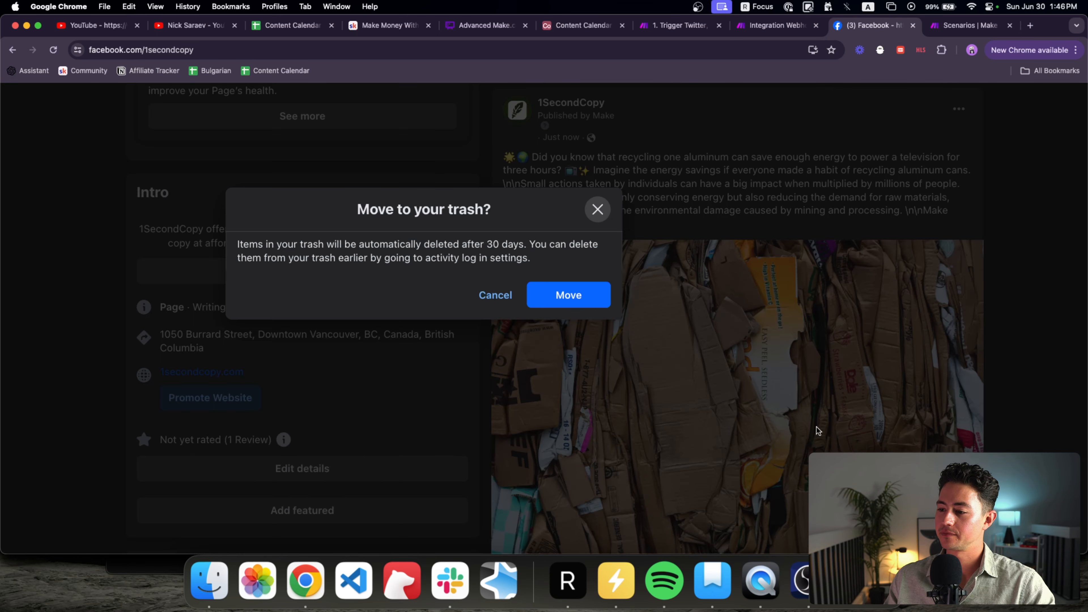
click(570, 295)
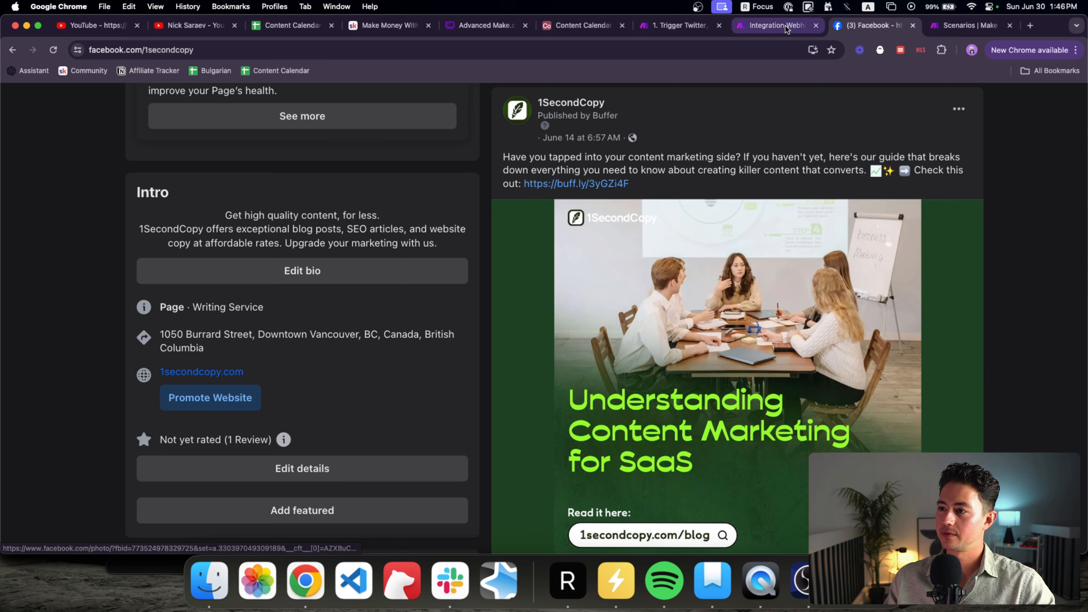
Step: Reload the Facebook page and expand the rerun post to check its paragraphs and hashtags
click(786, 26)
key(ctrl+Tab)
click(650, 49)
key(Return)
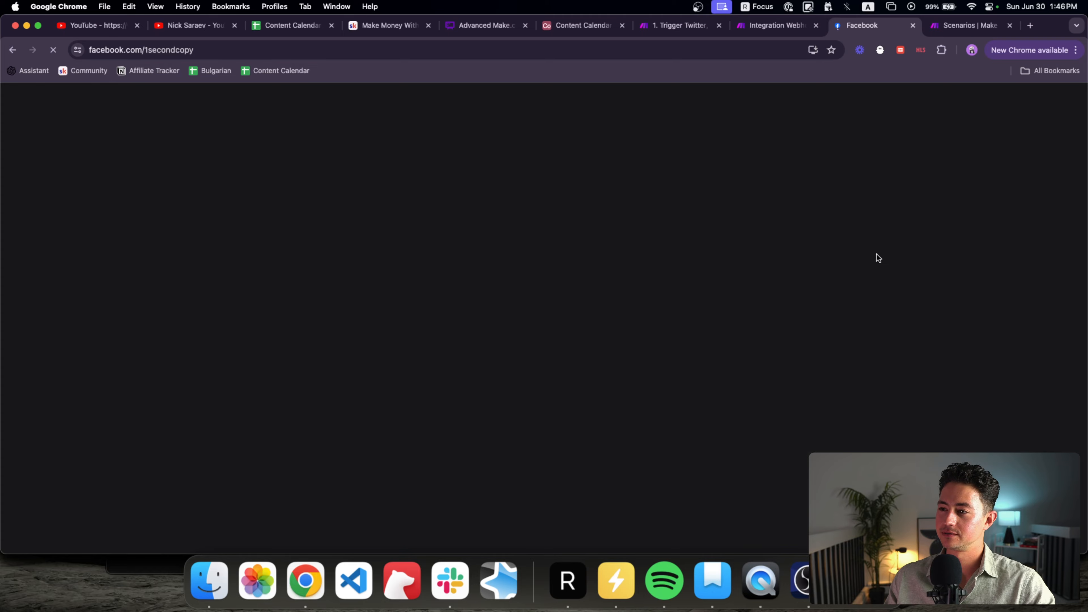
scroll(929, 287, down, 12)
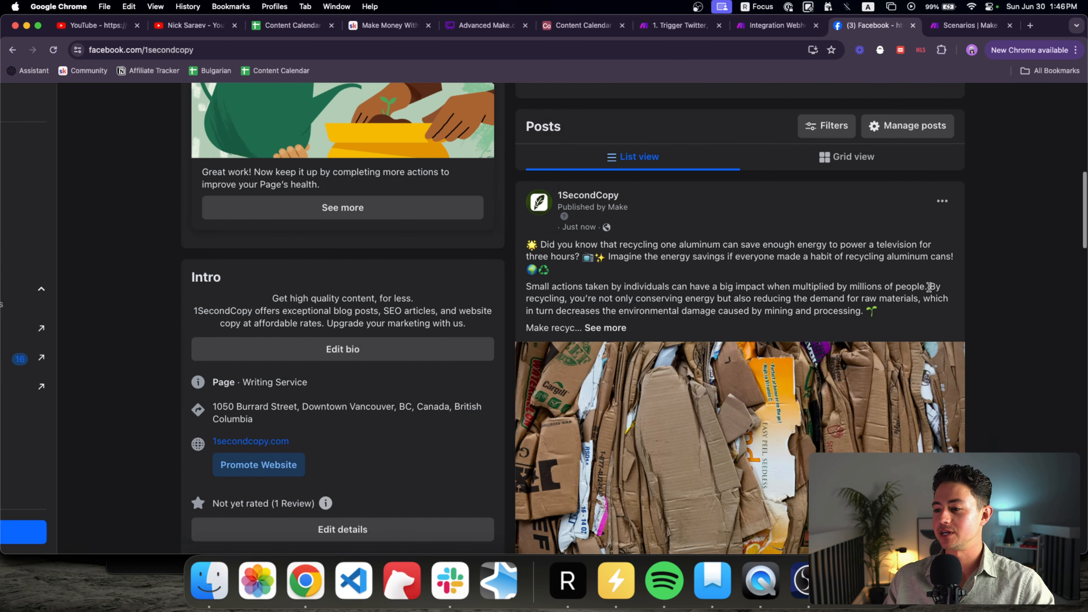
click(605, 327)
scroll(865, 299, down, 1)
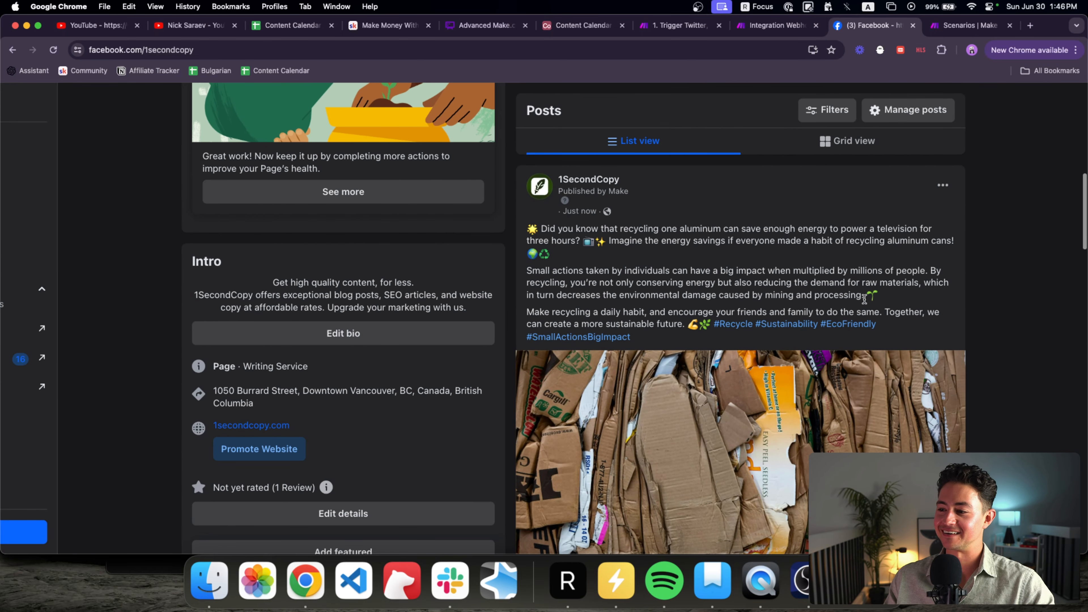
drag(676, 329, 550, 236)
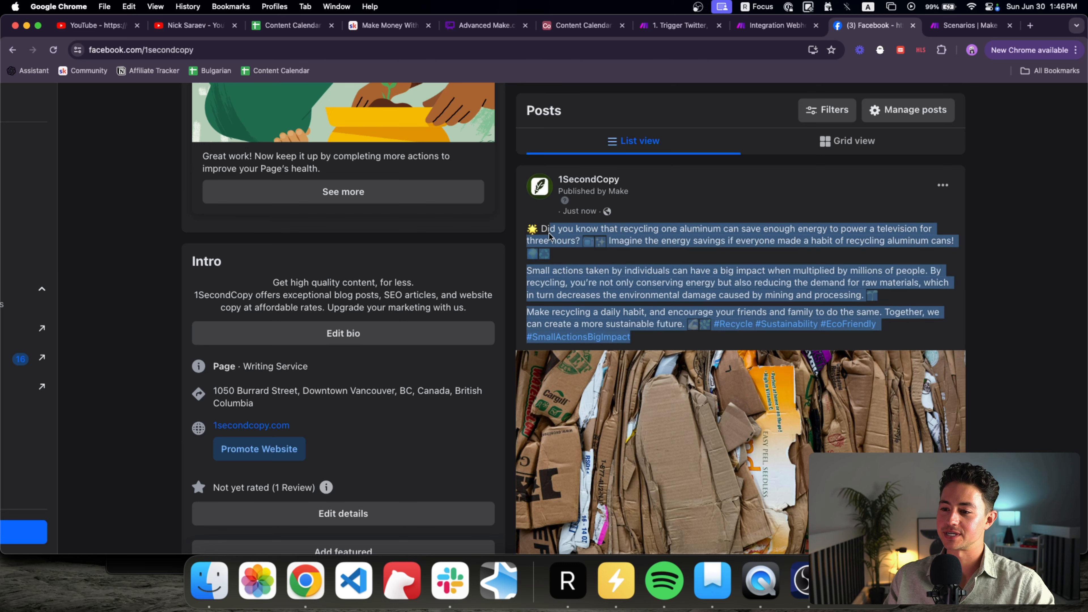
click(682, 197)
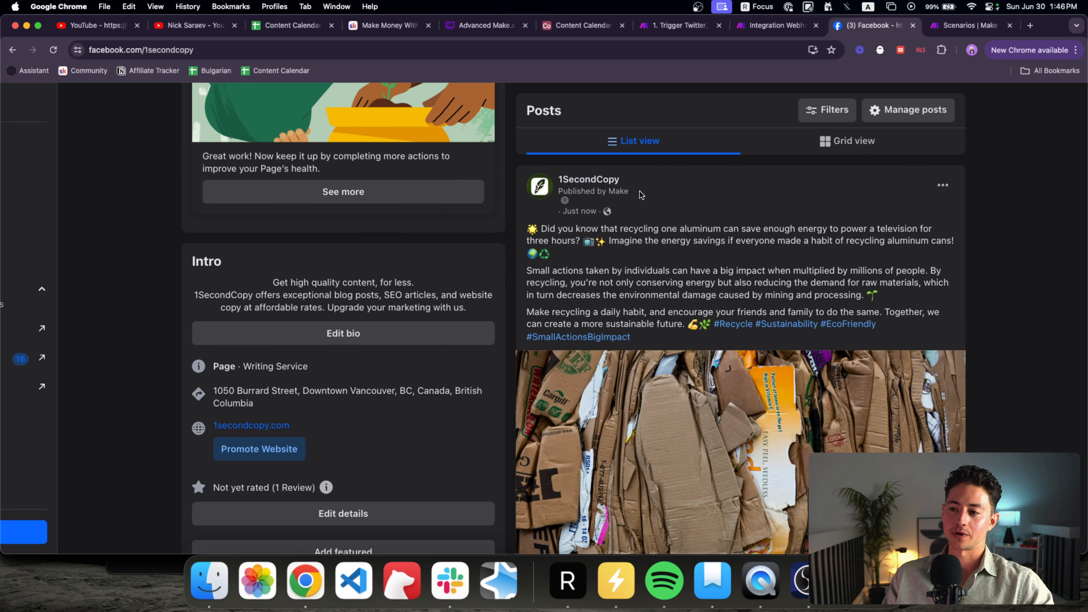
Step: Trash the rerun post as well and return to the Make.com Facebook scenario
click(943, 185)
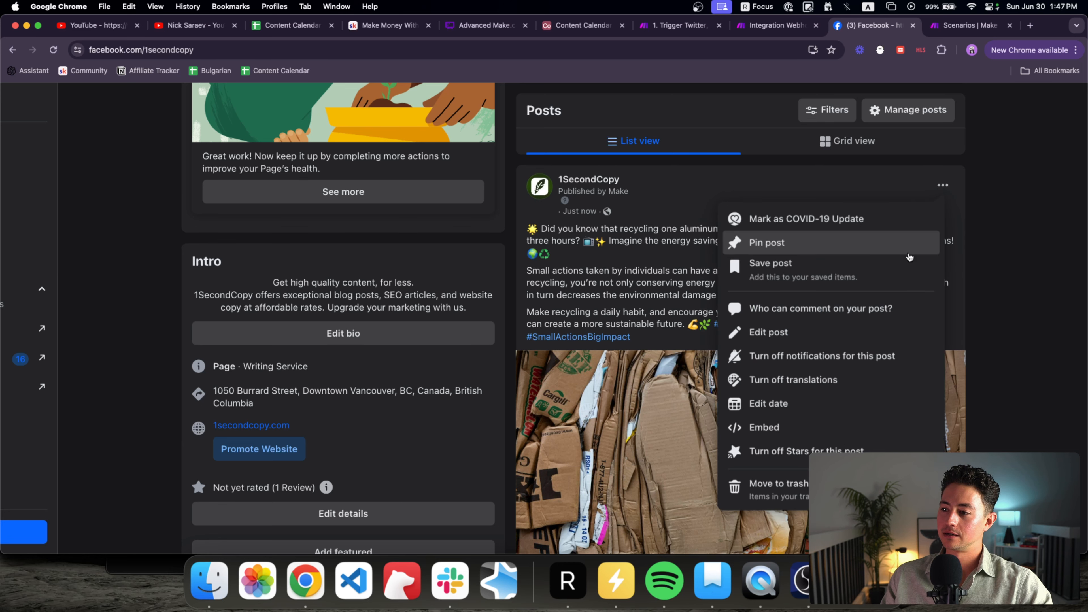
click(772, 484)
click(621, 323)
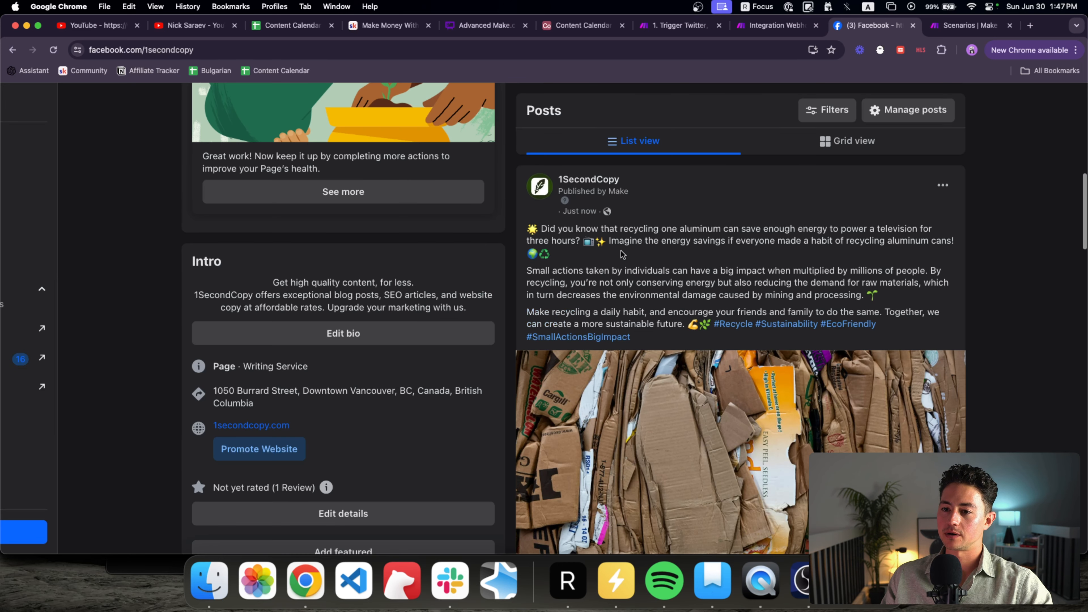
key(ctrl+shift+Tab)
Step: Zoom out and select the Webhooks, Write Facebook Post and Facebook Pages modules
scroll(673, 205, down, 3)
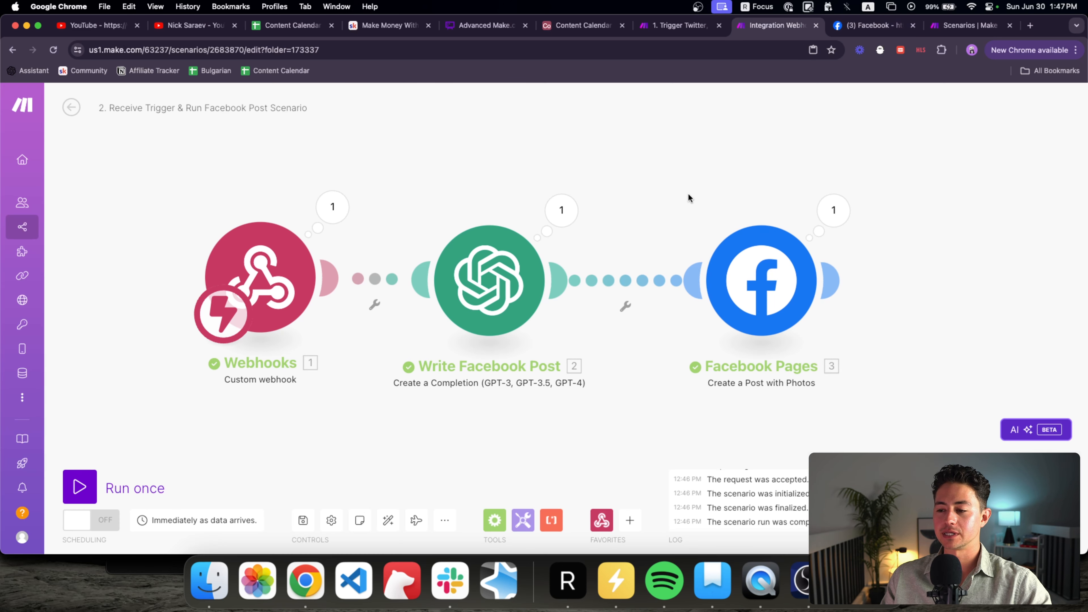
scroll(634, 206, down, 2)
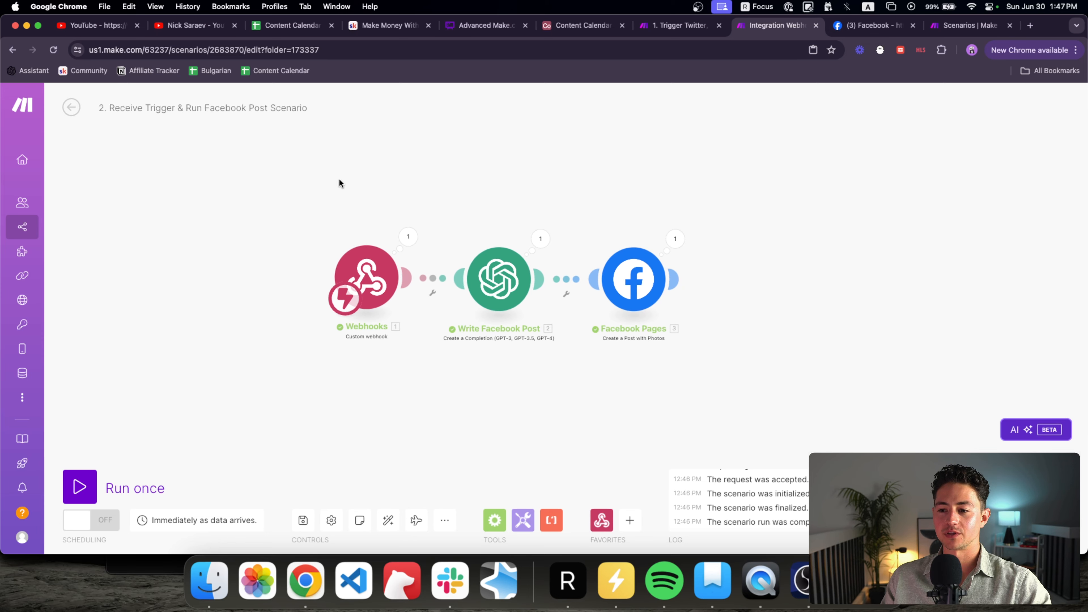
drag(327, 185, 678, 356)
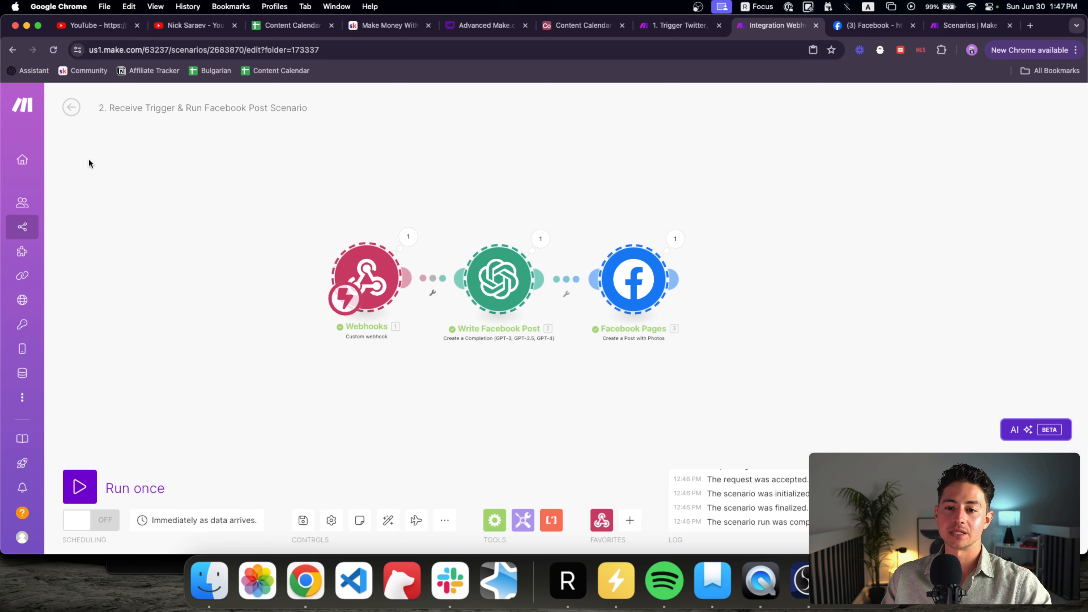
Step: From All scenarios, open the Content Syndicator Flow folder and start a blank scenario there
drag(1000, 19, 874, 25)
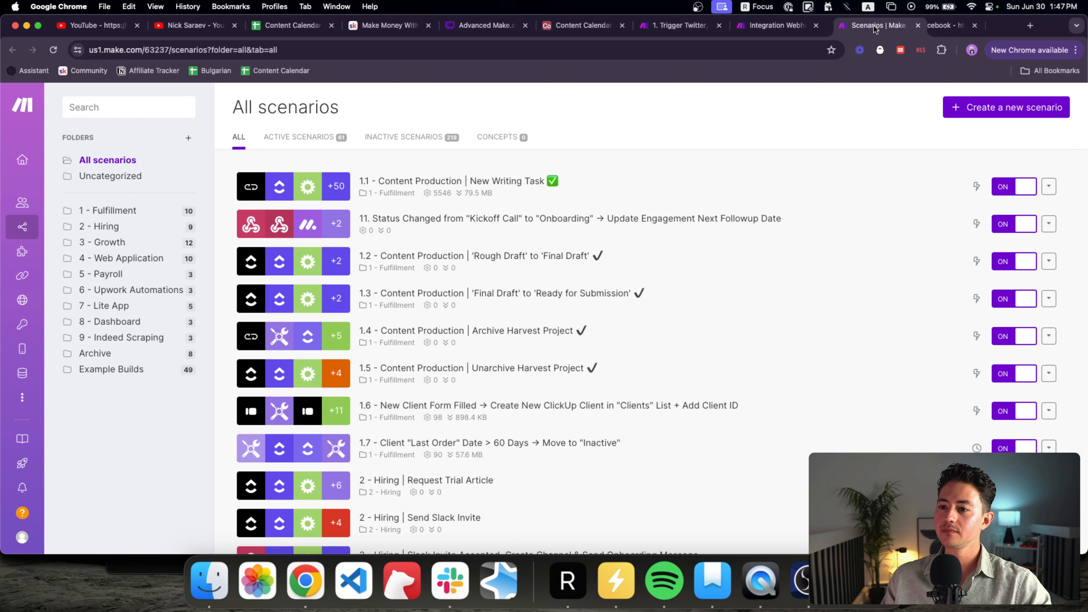
key(Return)
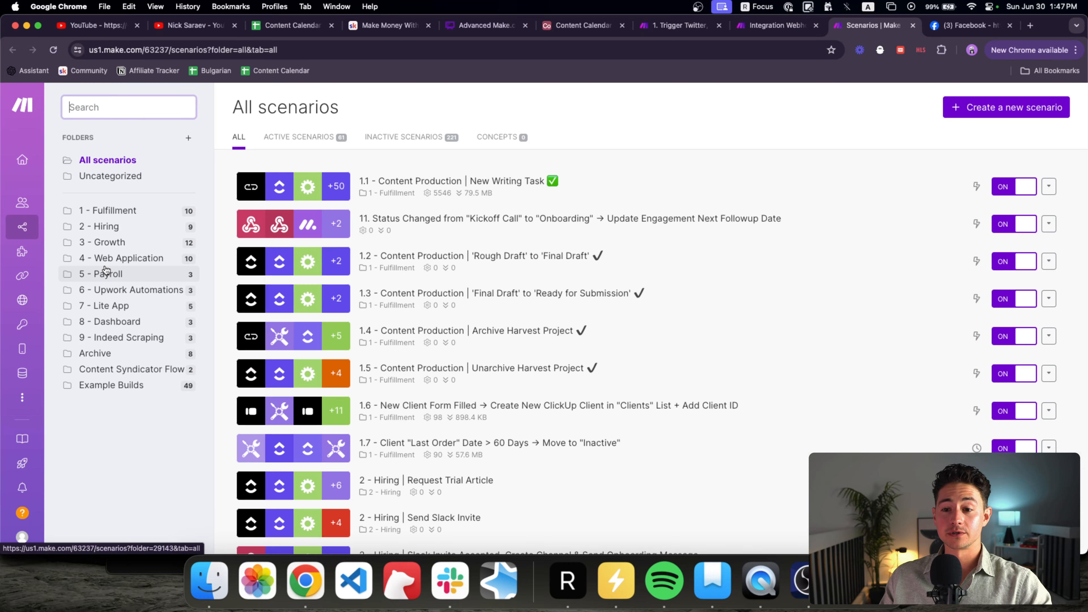
click(135, 371)
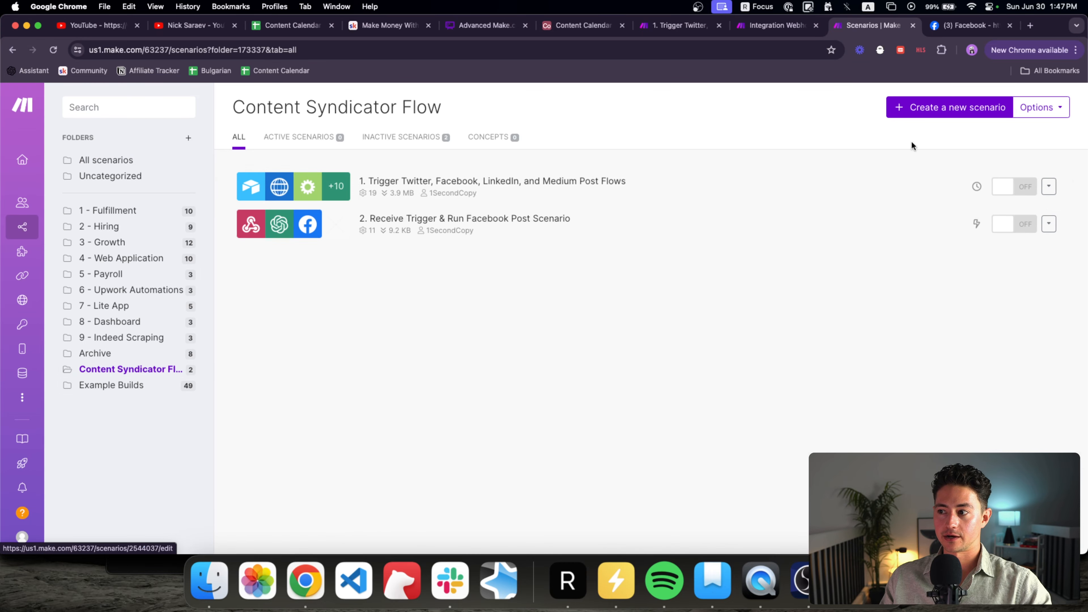
click(921, 110)
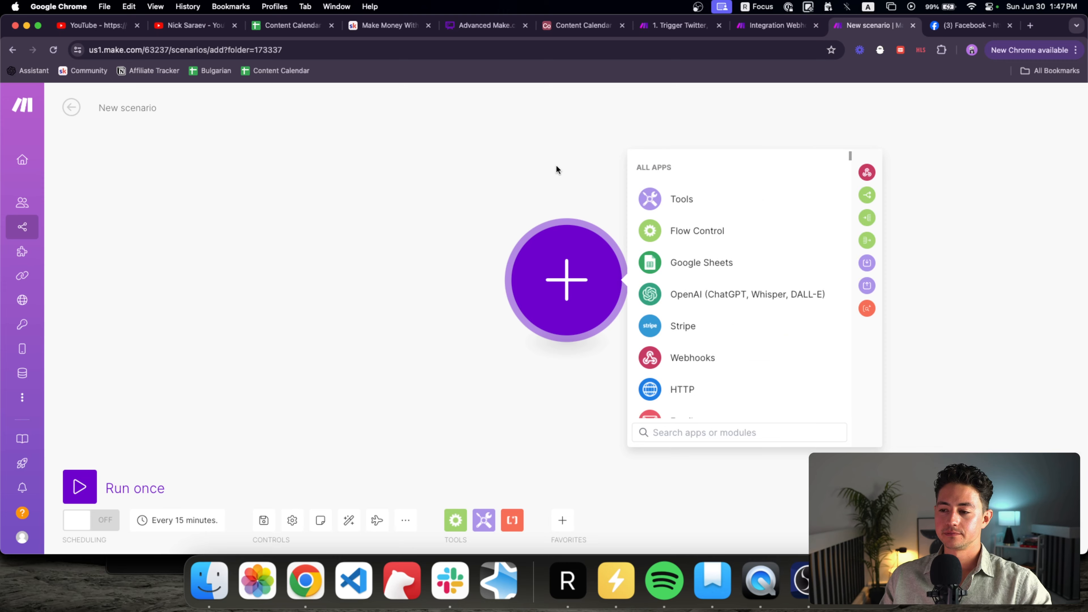
click(466, 201)
scroll(467, 203, down, 5)
drag(468, 206, 406, 233)
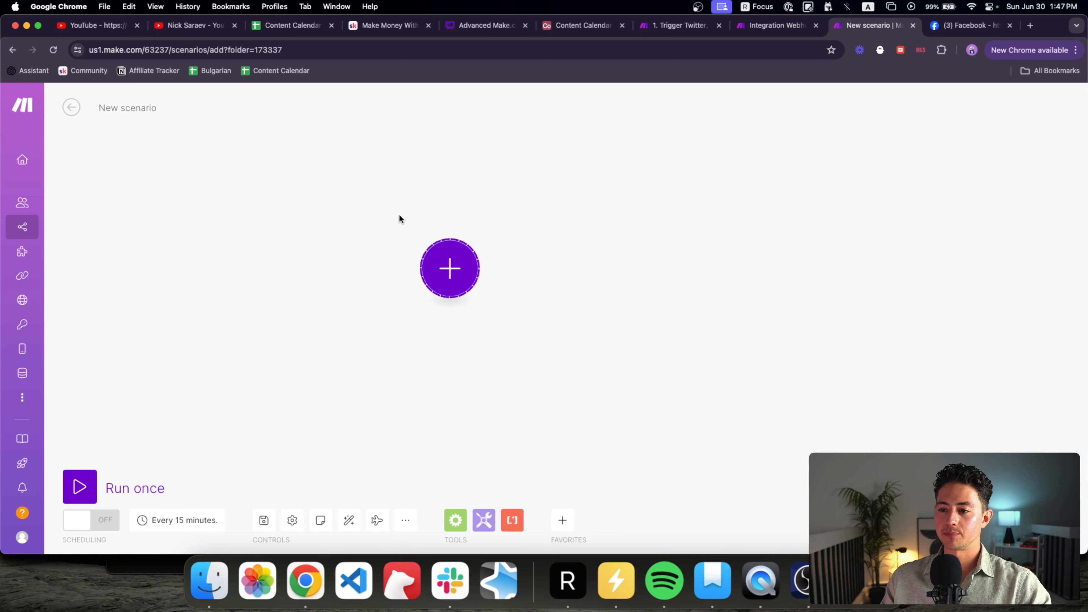
Step: Paste the copied Webhooks, Write Facebook Post and Facebook Pages modules into the new scenario
key(super+v)
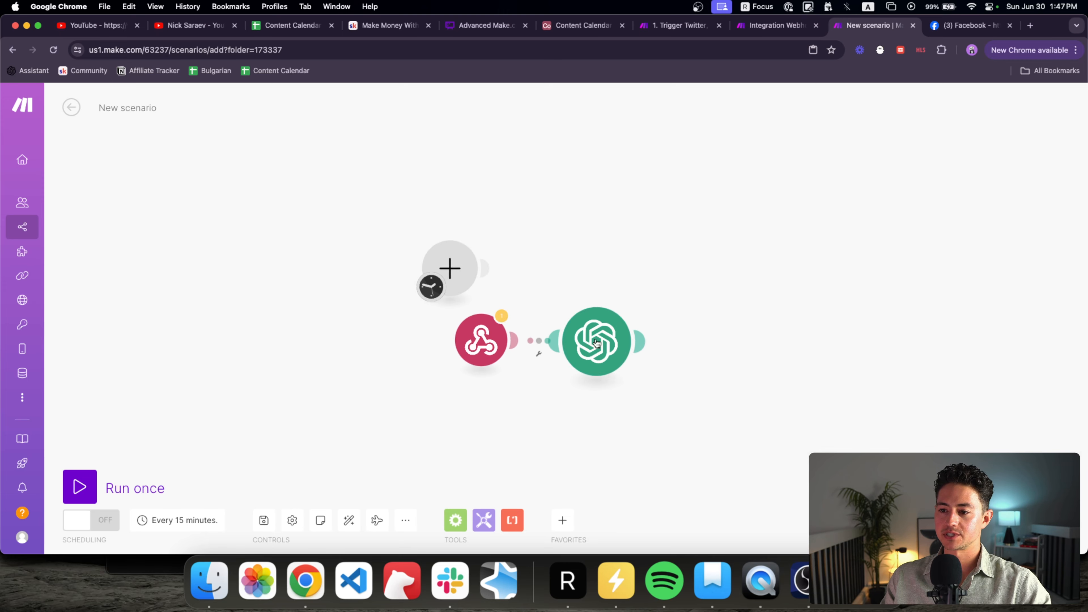
scroll(597, 343, up, 3)
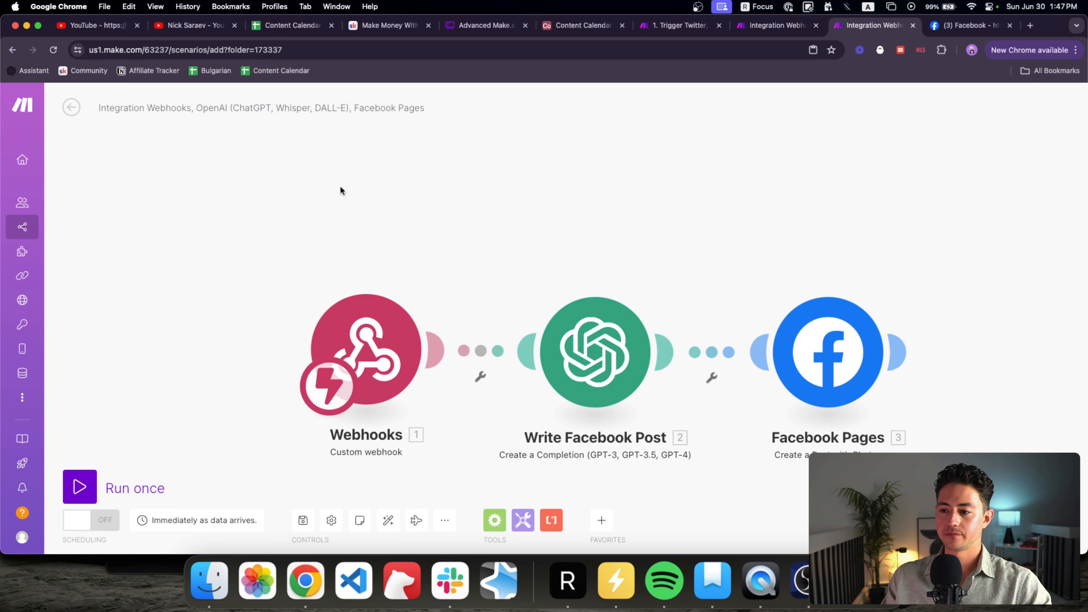
scroll(340, 189, down, 3)
Step: Rename the scenario '3. Receive Trigger & Run Twitter Post Scenario' from scenario 2's title and save
key(super+alt+Left)
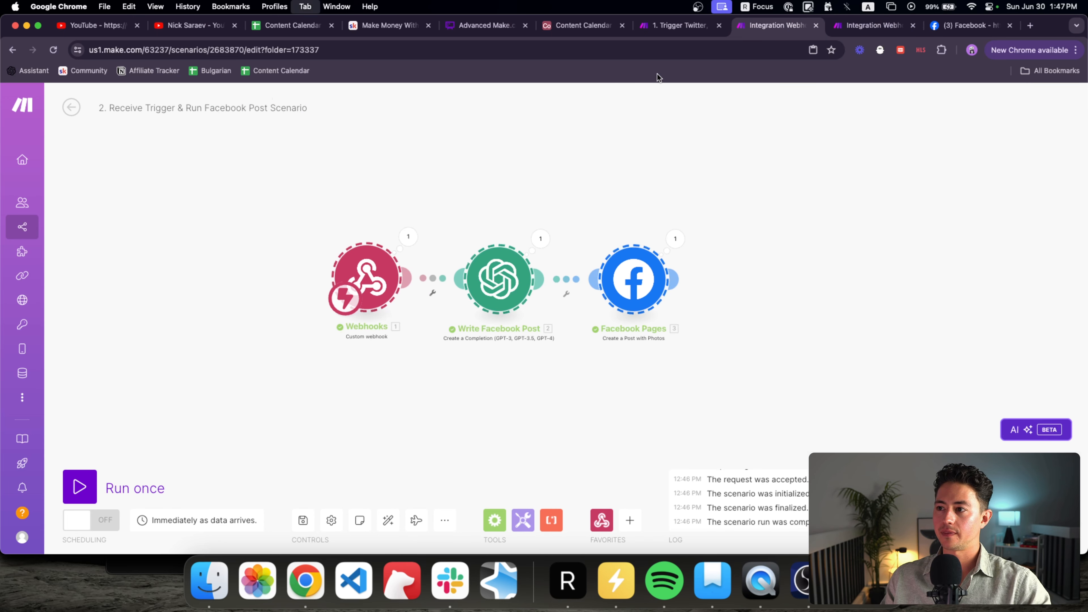
triple_click(252, 102)
key(super+c)
key(super+alt+Right)
triple_click(185, 106)
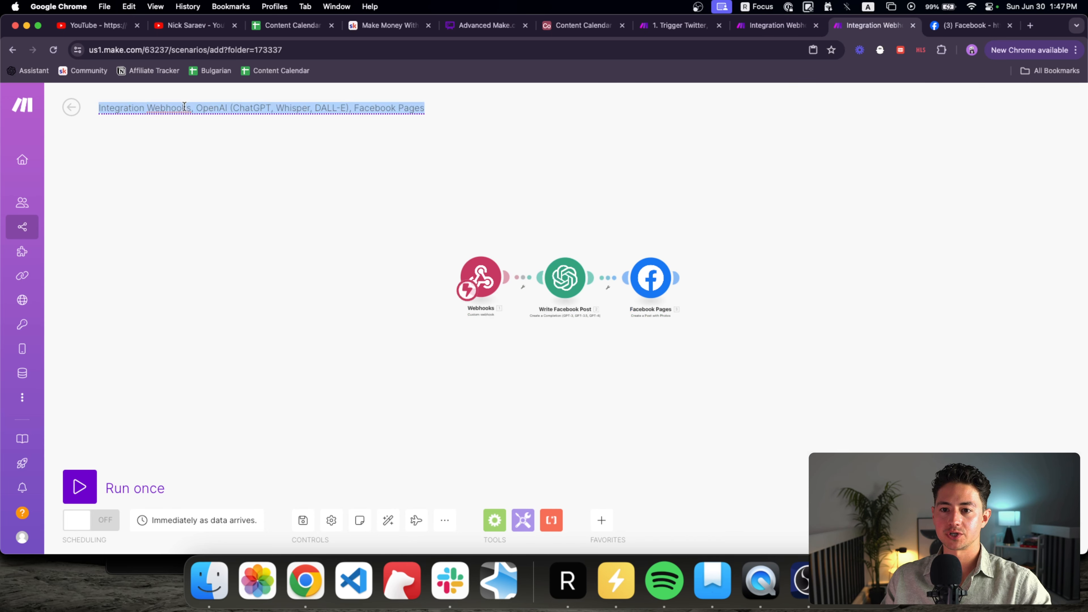
key(super+v)
key(super+a)
click(104, 108)
key(BackSpace)
text(3)
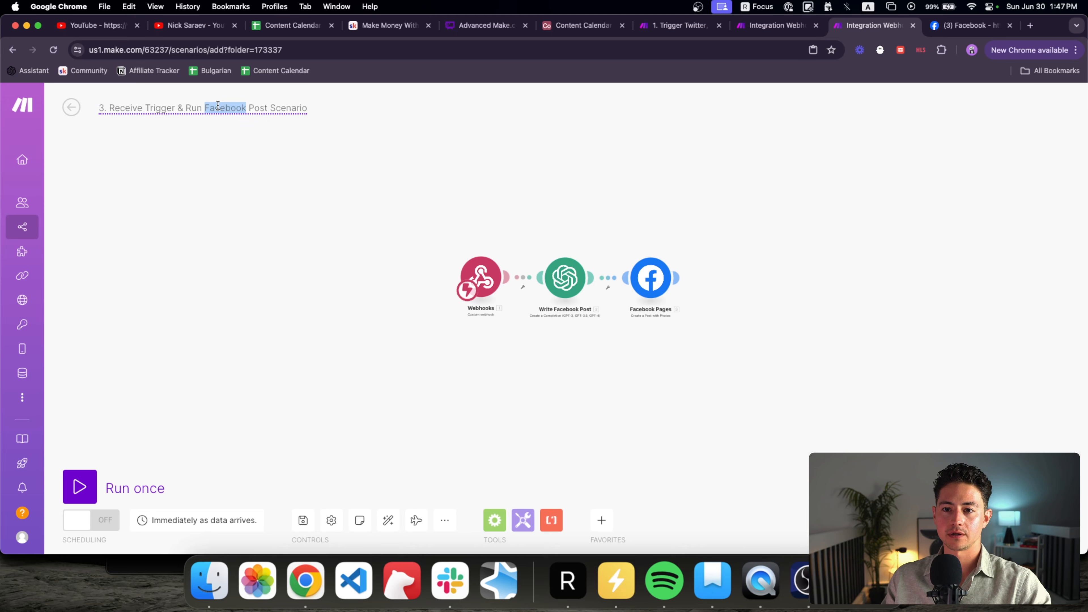
text(er)
click(443, 208)
drag(443, 208, 429, 219)
key(super+s)
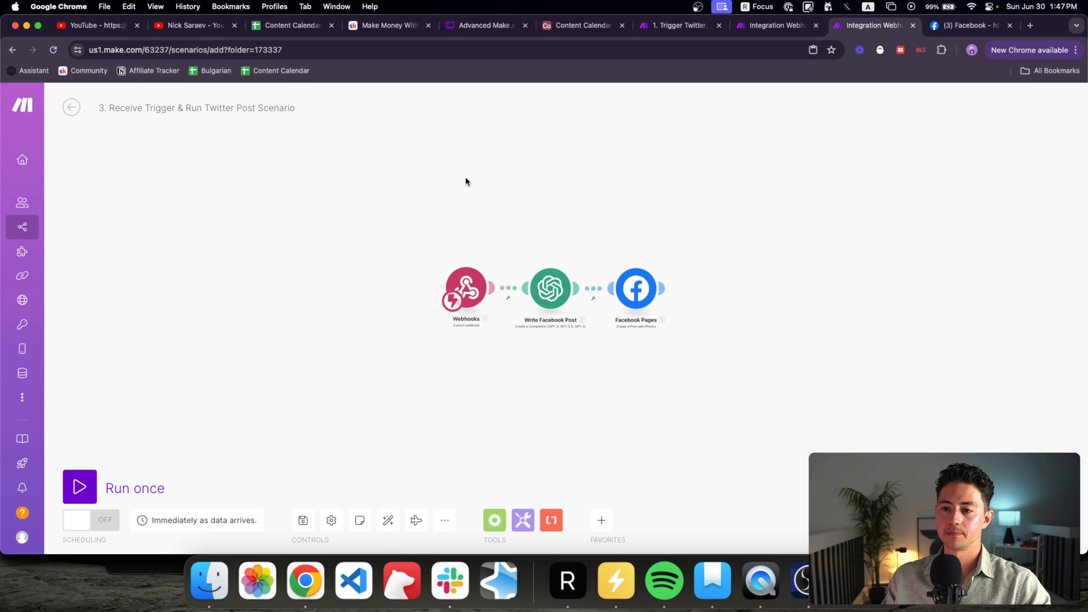
Step: Dismiss the hook-already-assigned error and add a new webhook from the Facebook Flow name suggestion
click(662, 203)
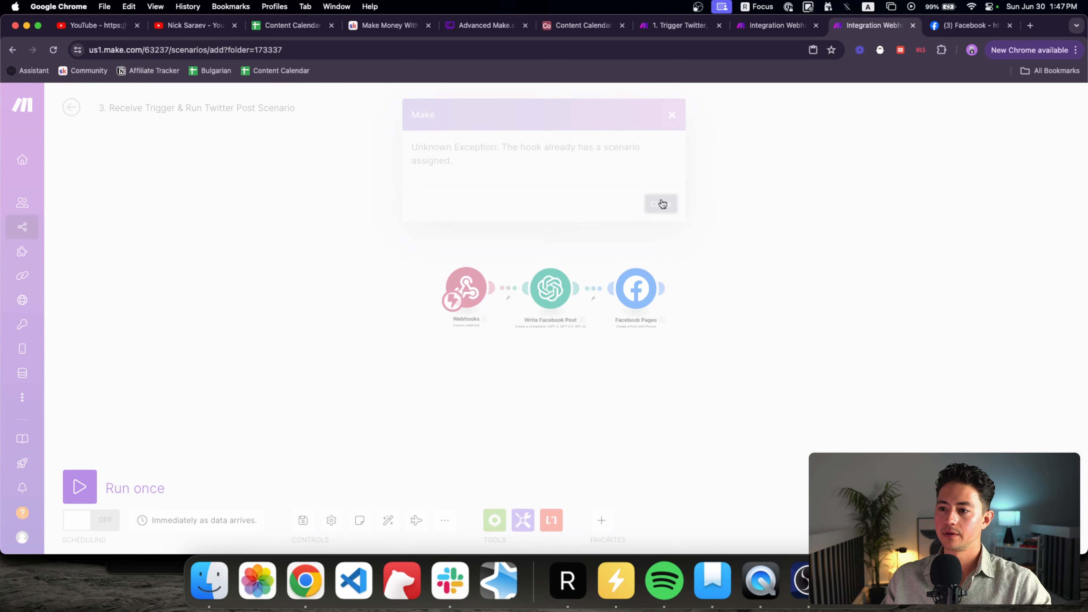
scroll(493, 275, up, 3)
click(459, 305)
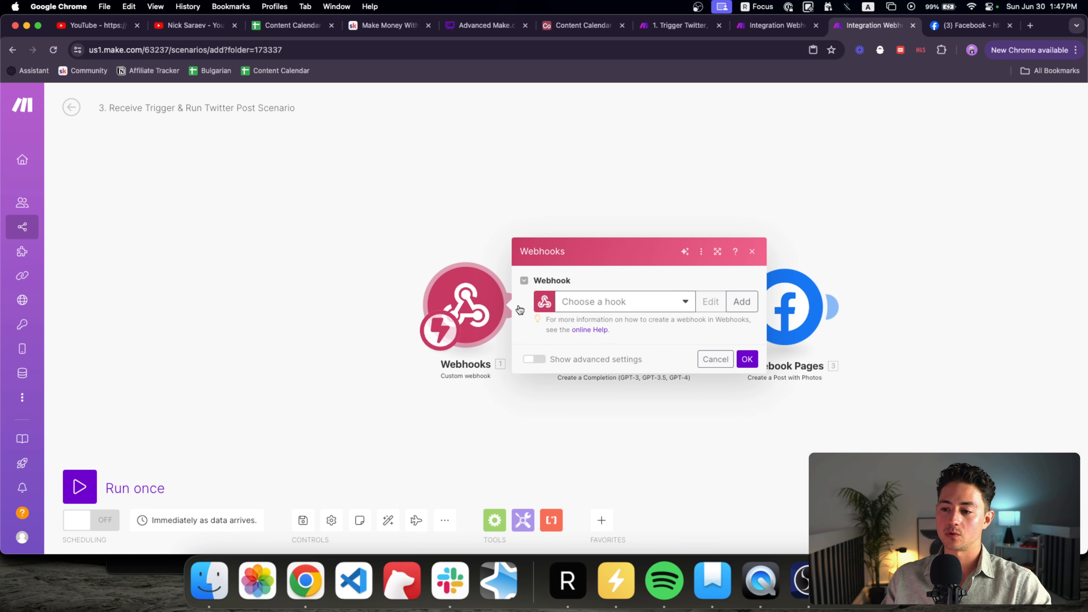
click(742, 301)
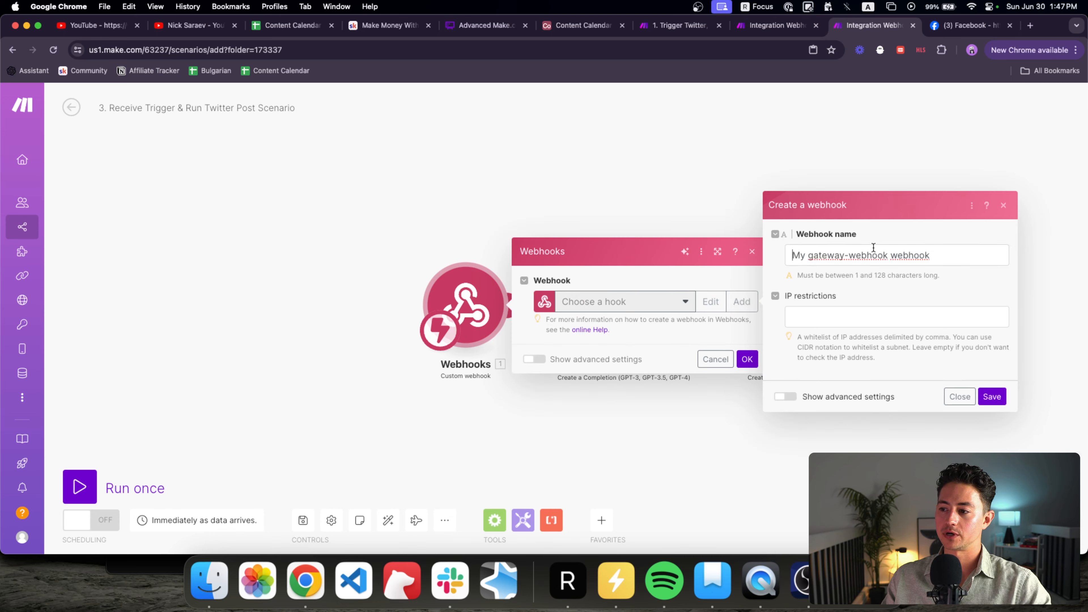
triple_click(873, 247)
text(Example)
key(Down)
key(Down)
key(Down)
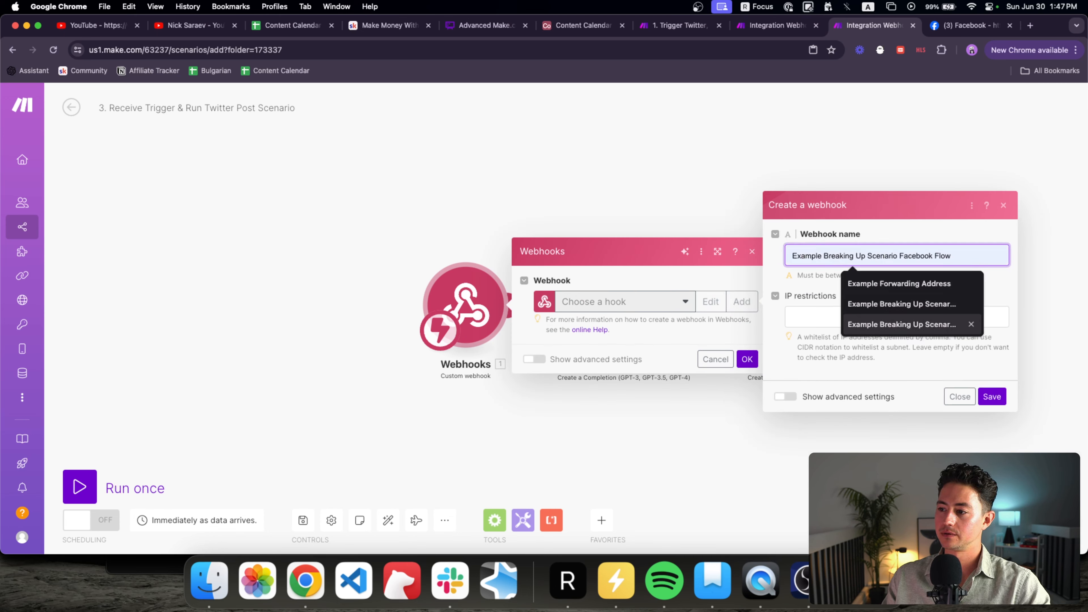
key(Down)
key(Down)
key(Down)
key(Return)
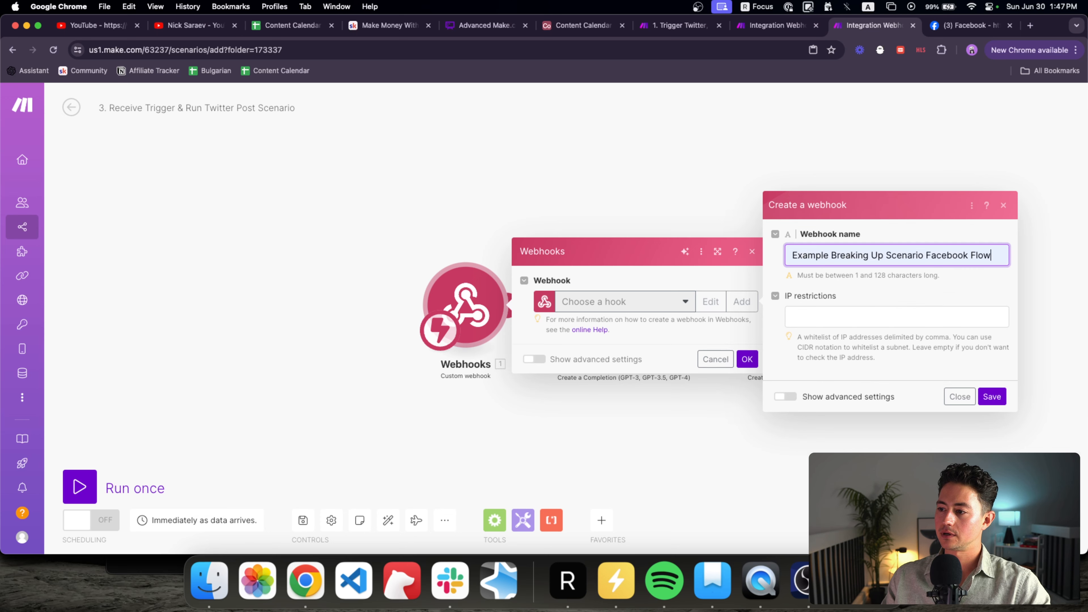
Step: Rename it 'Example Breaking Up Scenario Twitter Flow', save it, and copy its address
double_click(948, 255)
text(tter)
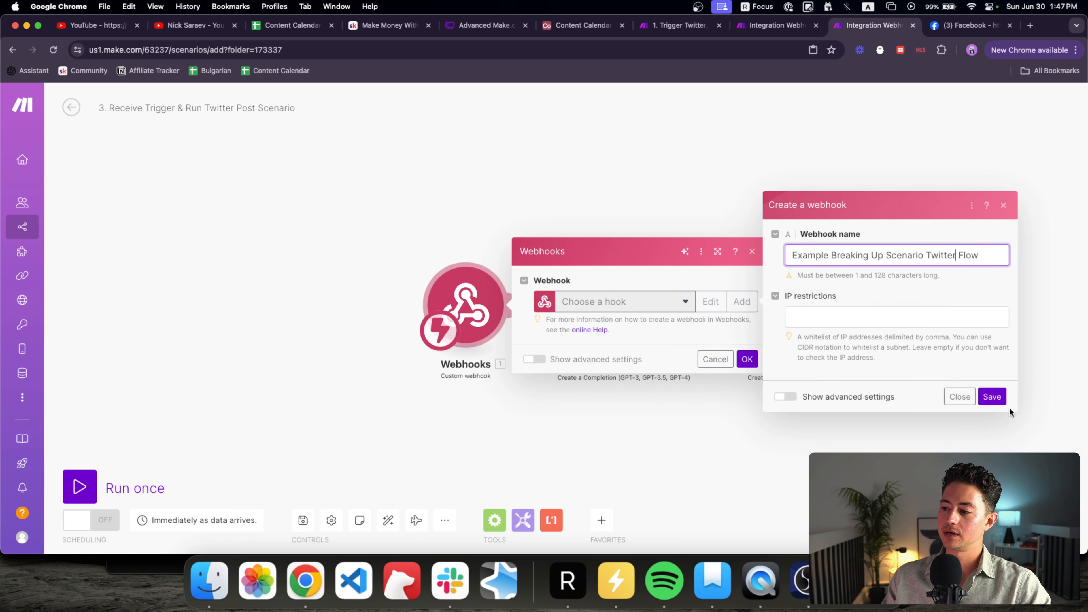
click(998, 401)
click(670, 347)
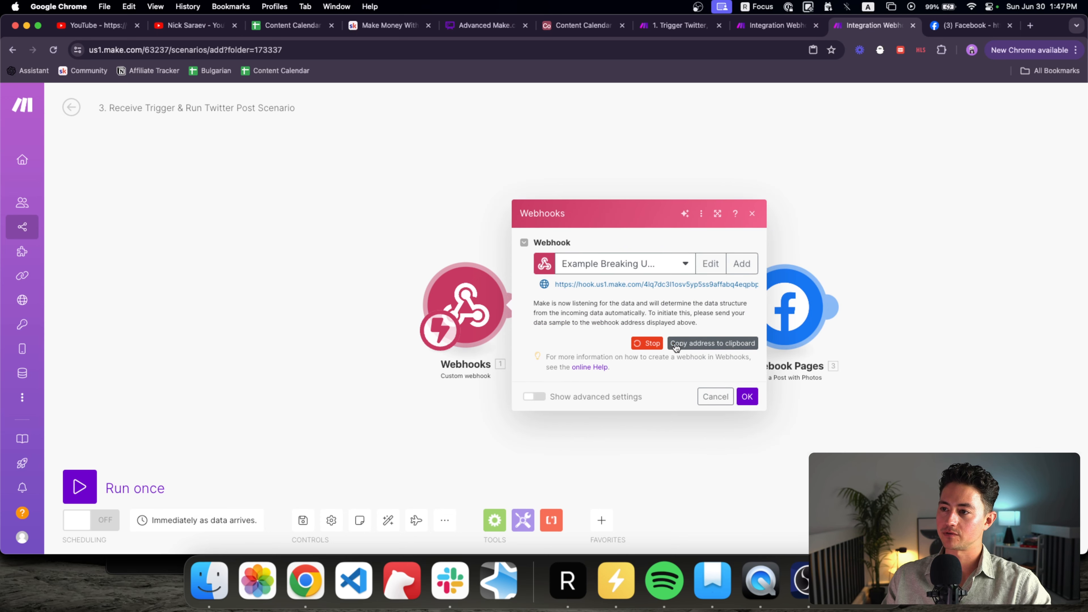
click(679, 26)
Step: Move the Twitter modules aside and attach a copy of Call Facebook Post Scenario to the Router
drag(636, 257, 615, 193)
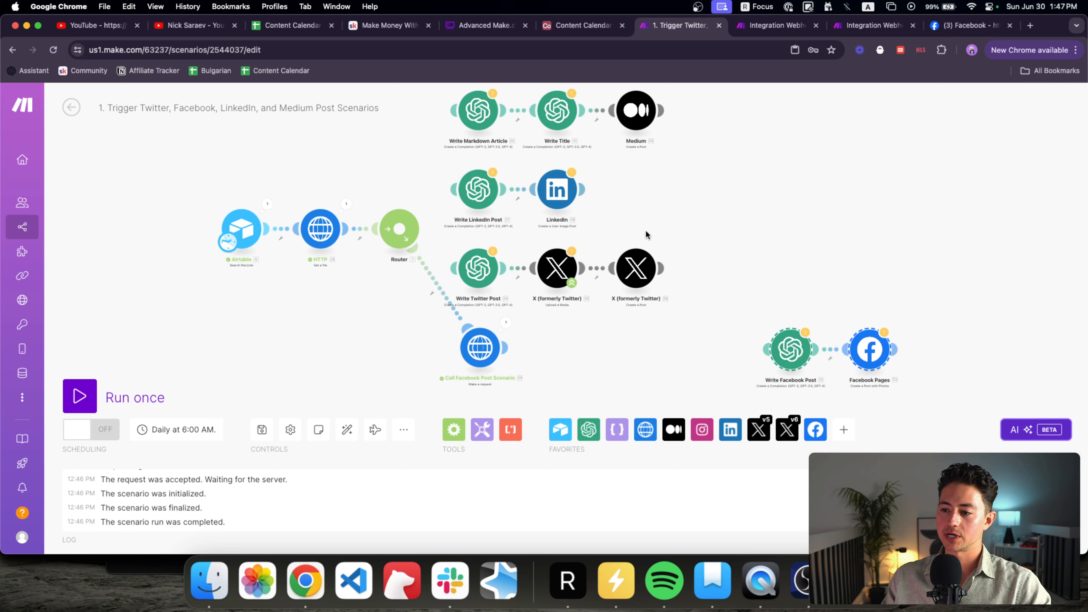
drag(673, 247, 457, 309)
drag(479, 269, 794, 266)
drag(541, 376, 433, 301)
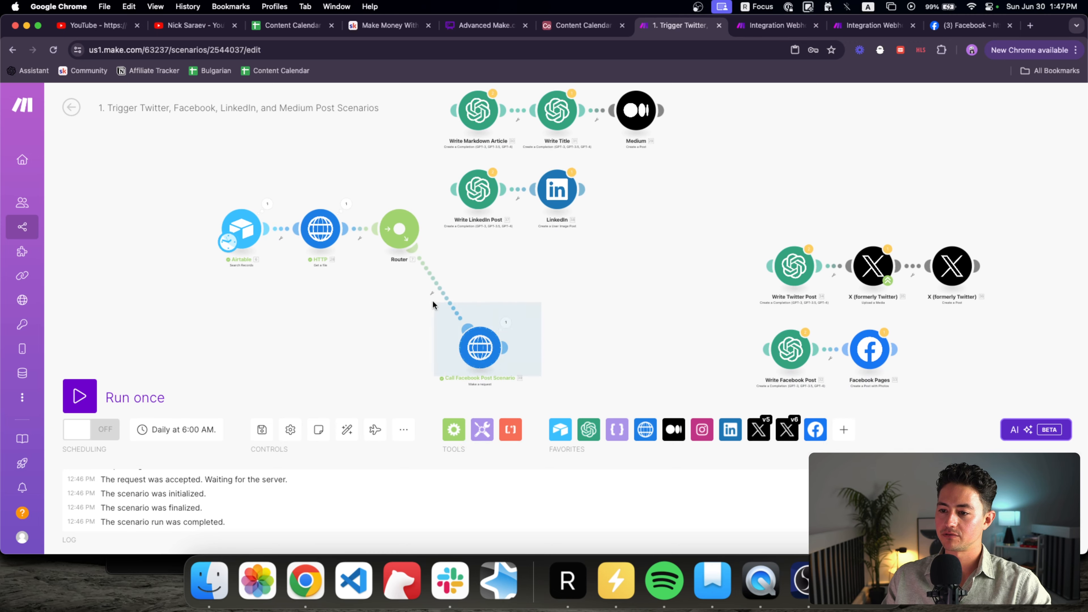
key(super+c)
key(super+v)
drag(452, 366, 439, 358)
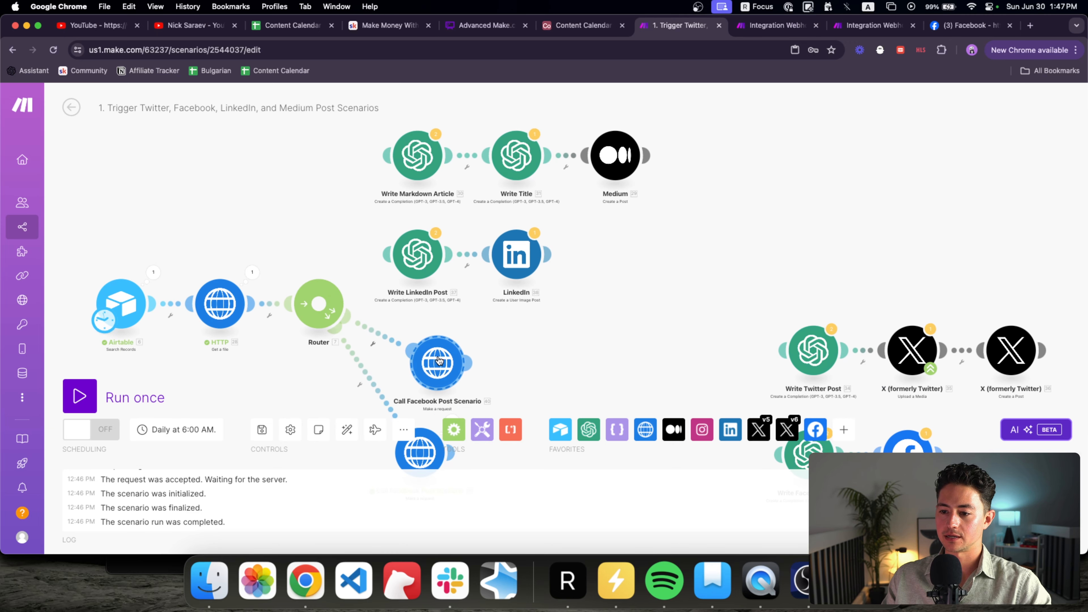
click(445, 357)
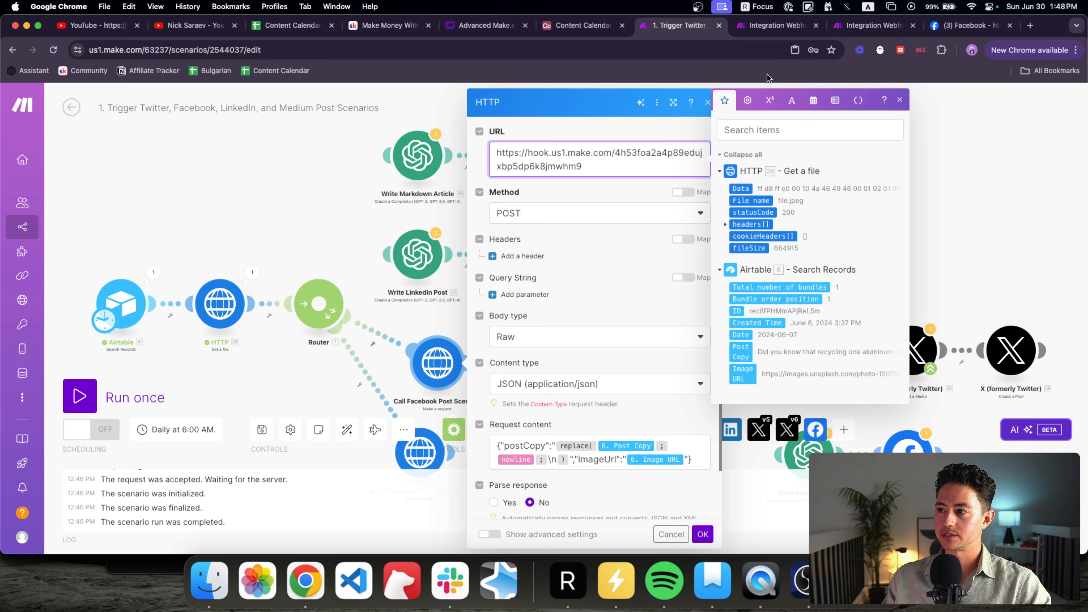
Step: Set the duplicated request's URL to the new Twitter Flow webhook address
click(855, 30)
click(713, 343)
click(692, 27)
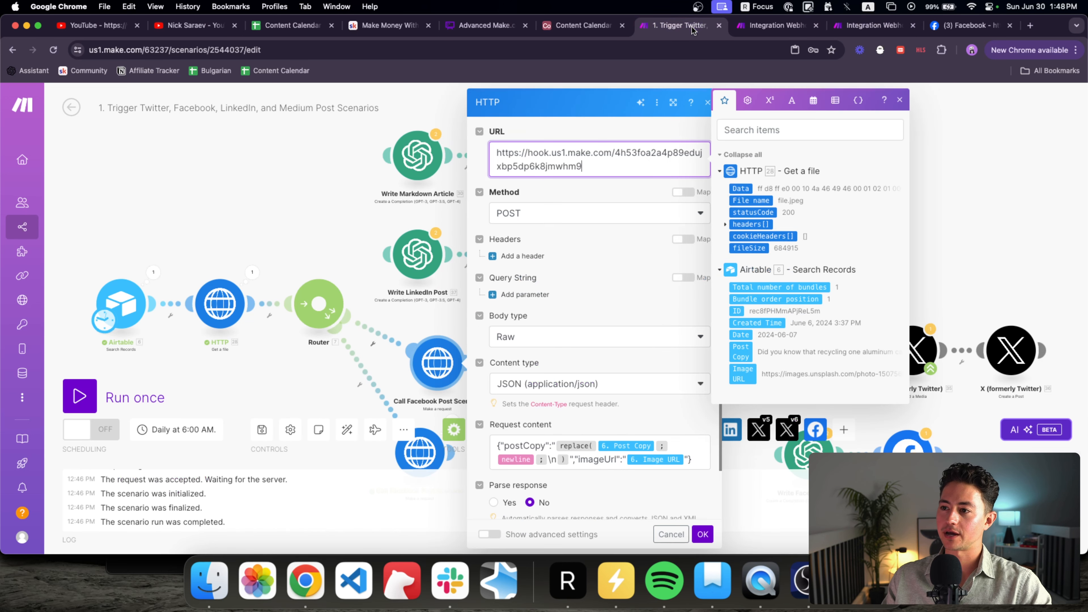
key(super+a)
key(super+v)
scroll(626, 289, down, 2)
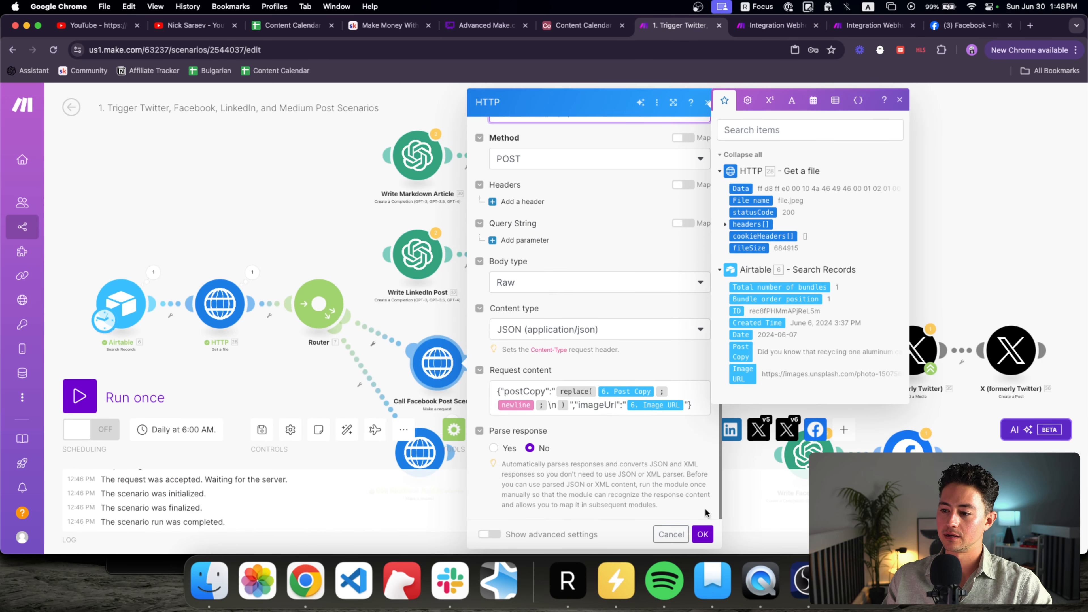
click(703, 534)
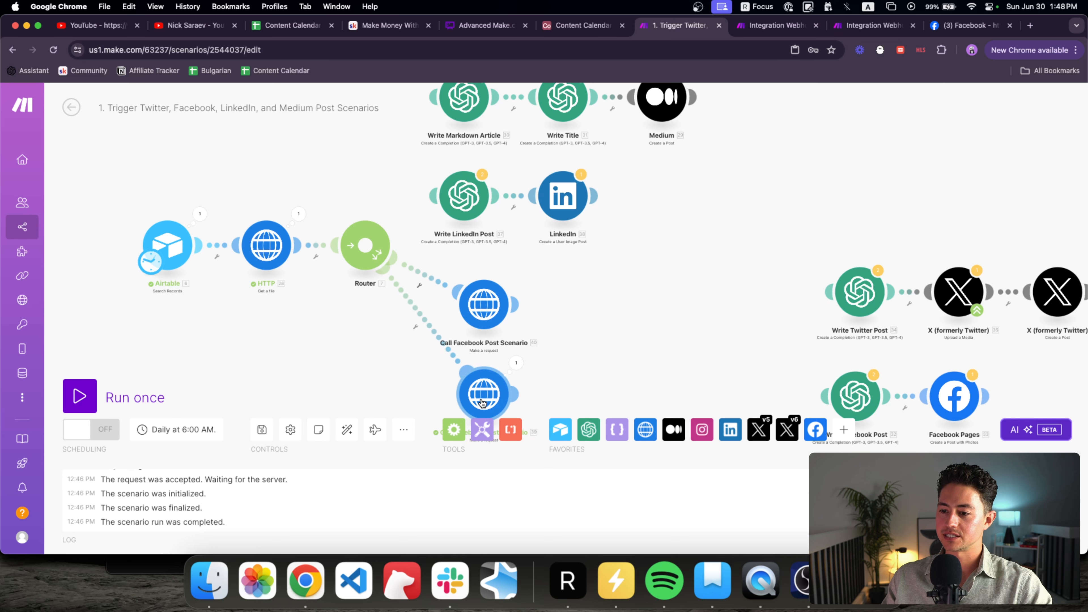
Step: Rename the duplicated request module to 'Call Twitter Post Scenario'
right_click(477, 303)
click(512, 371)
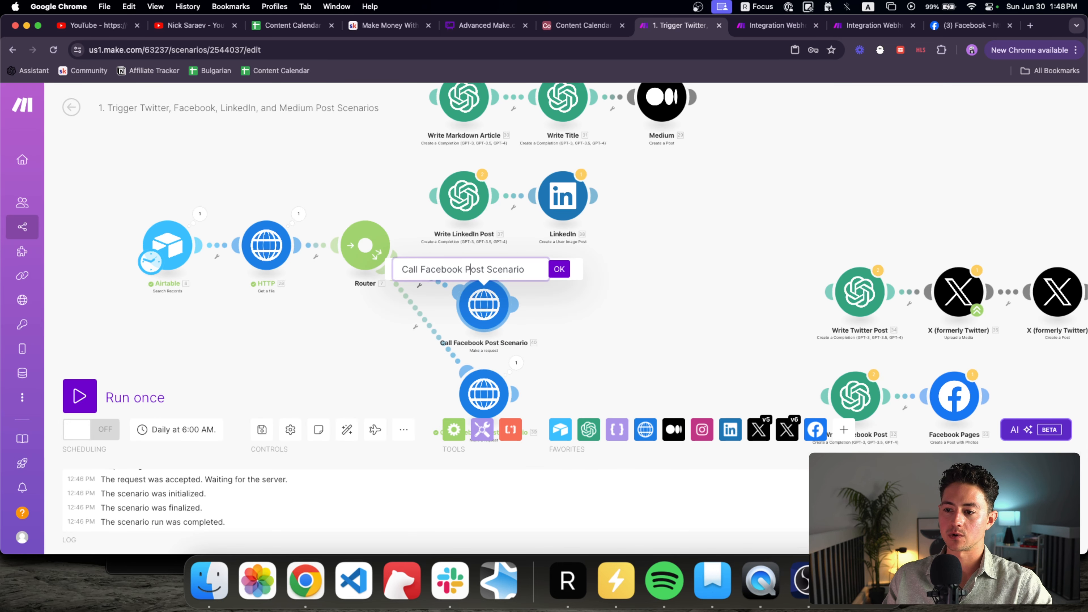
text(Twitter)
key(Return)
scroll(609, 359, right, 3)
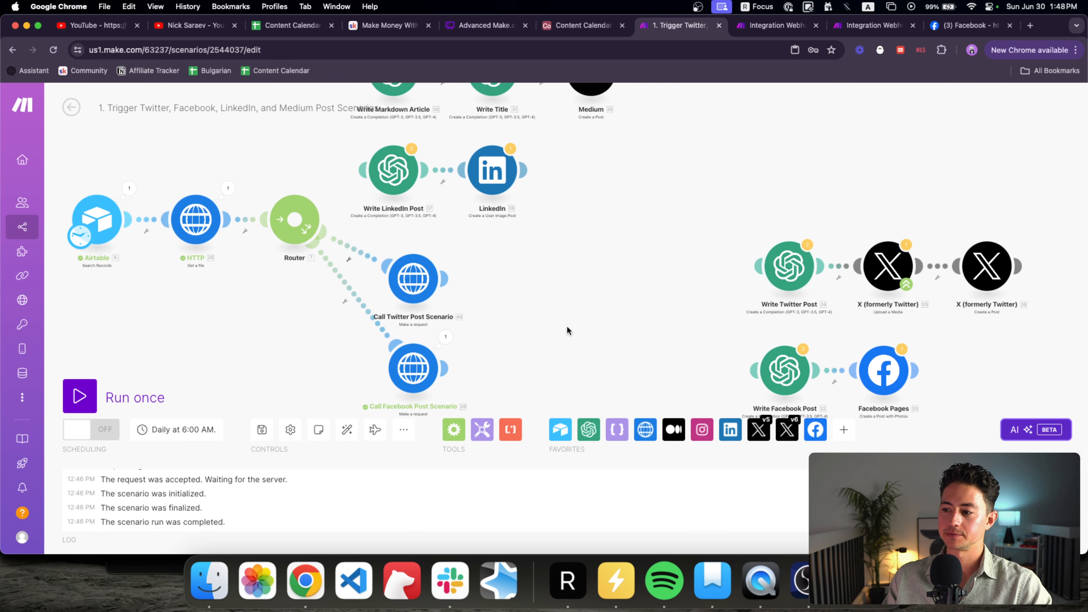
click(865, 26)
click(764, 346)
Step: Delete Write Facebook Post and Facebook Pages, and link the Write Twitter Post and X row after Webhooks
scroll(706, 404, right, 3)
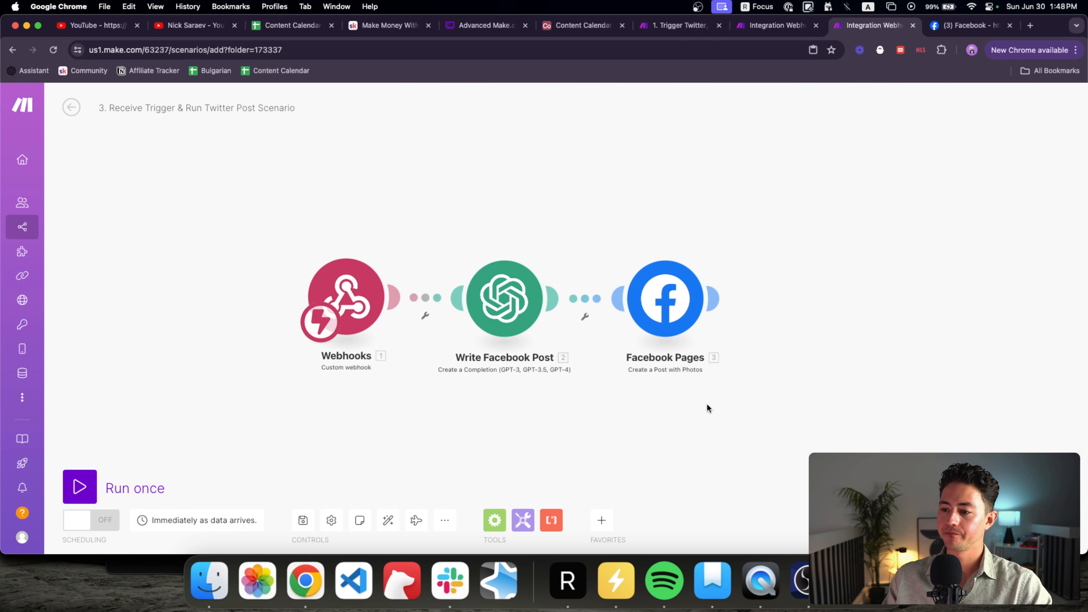
scroll(616, 315, down, 3)
scroll(593, 366, up, 5)
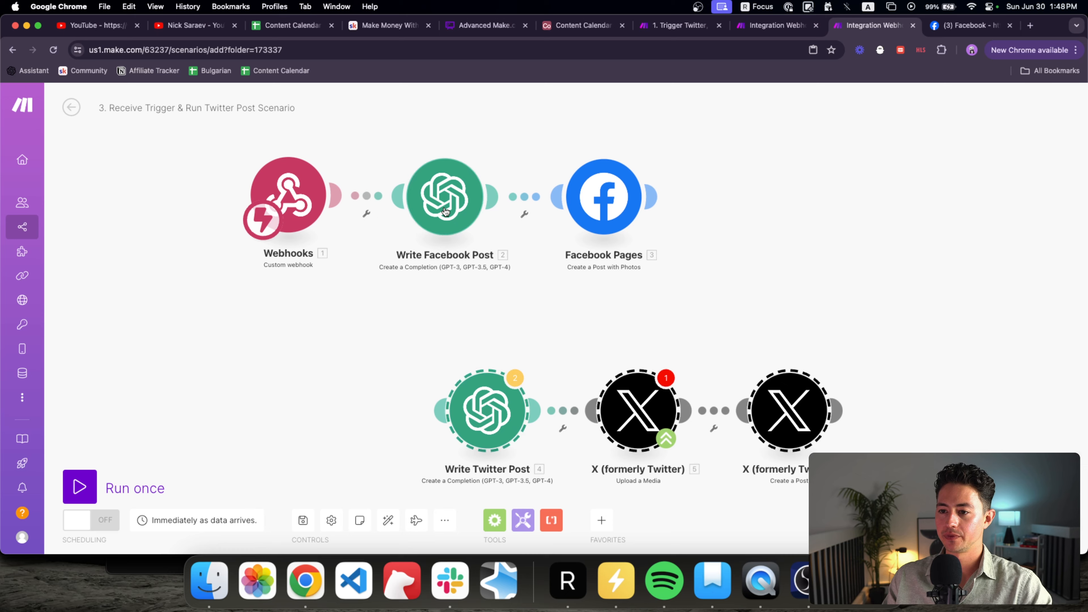
drag(402, 149, 644, 258)
key(Delete)
drag(427, 300, 668, 403)
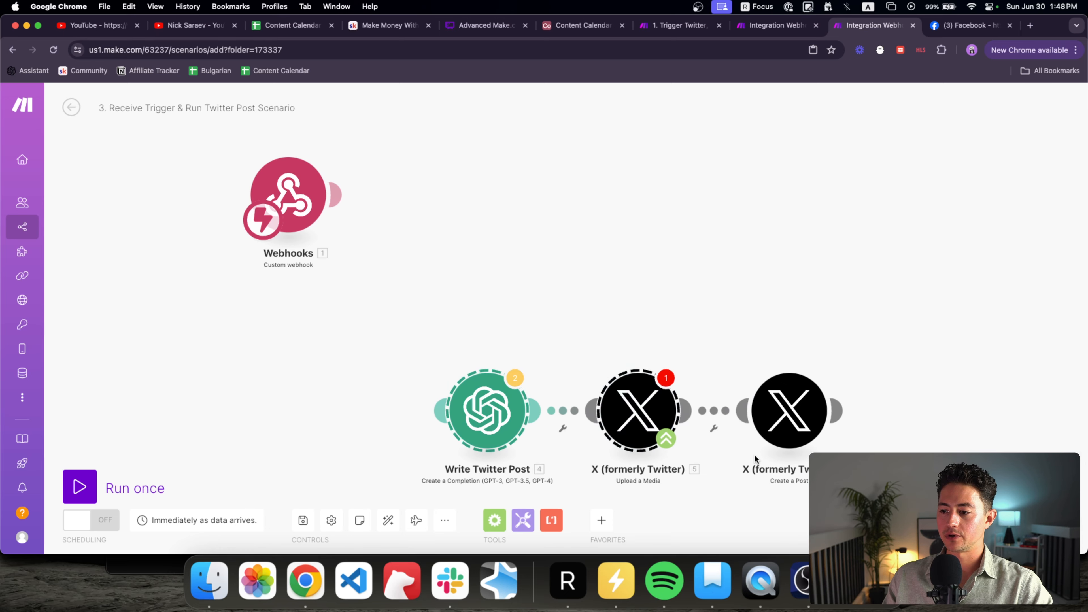
drag(476, 427, 445, 235)
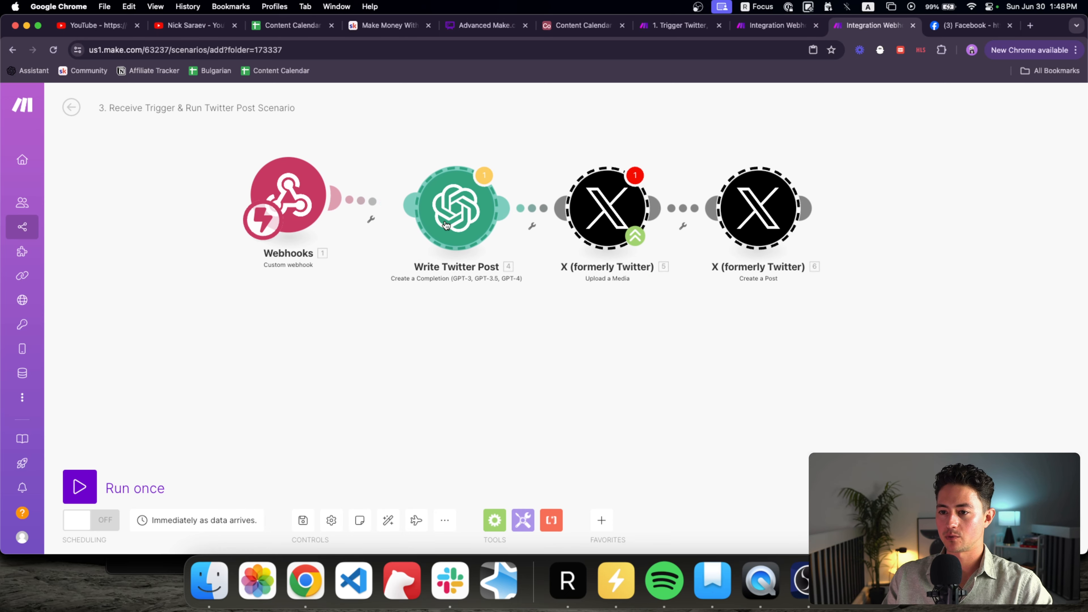
click(445, 235)
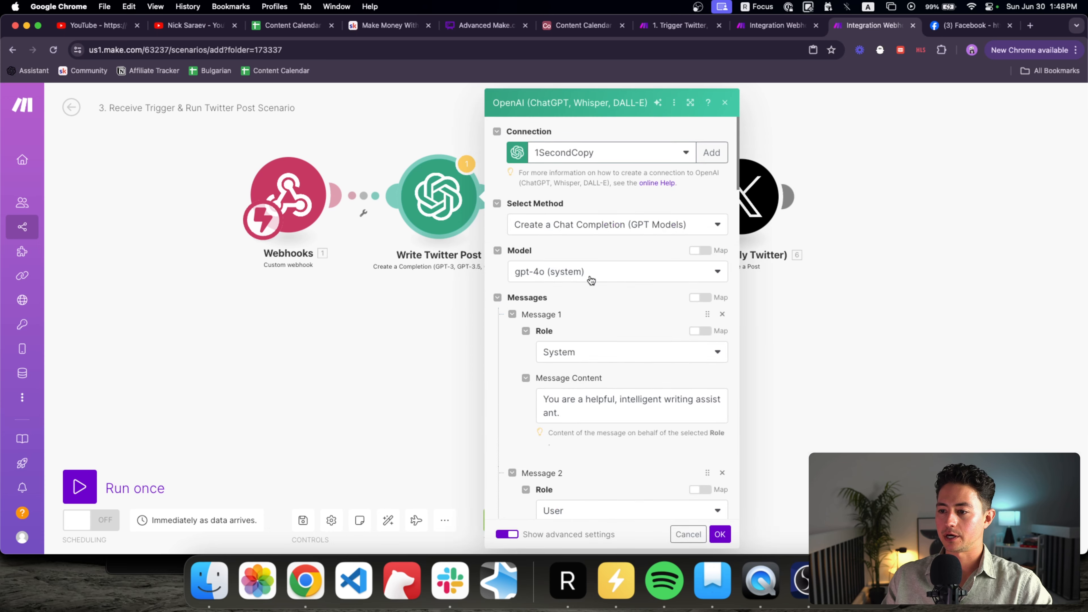
Step: Remove the old Post Copy pill from Write Twitter Post's final message
scroll(587, 280, down, 6)
drag(695, 320, 528, 290)
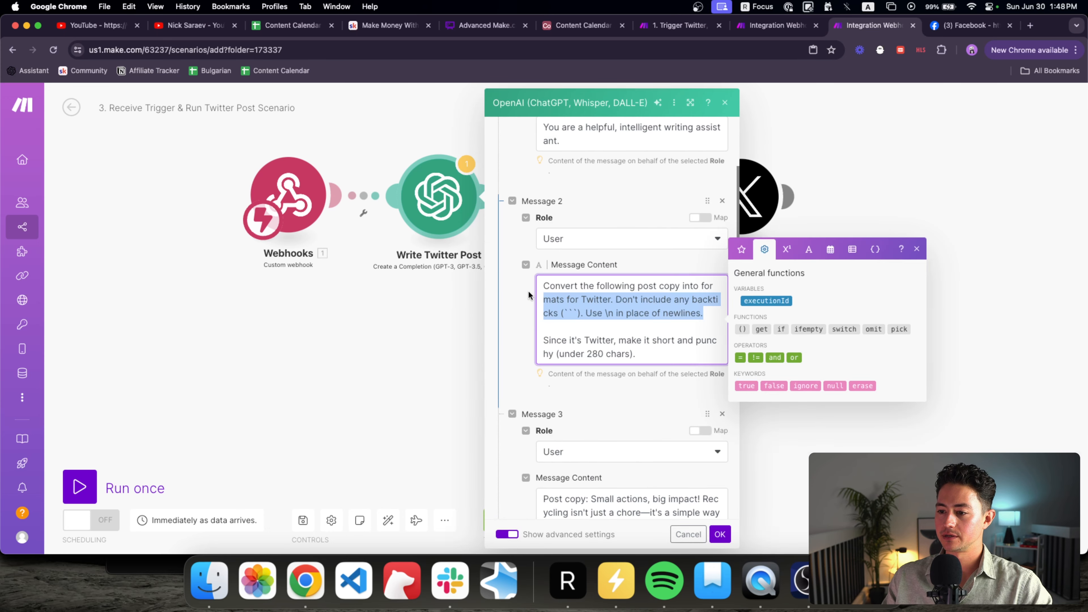
click(651, 353)
scroll(535, 345, down, 3)
click(535, 345)
scroll(513, 353, down, 5)
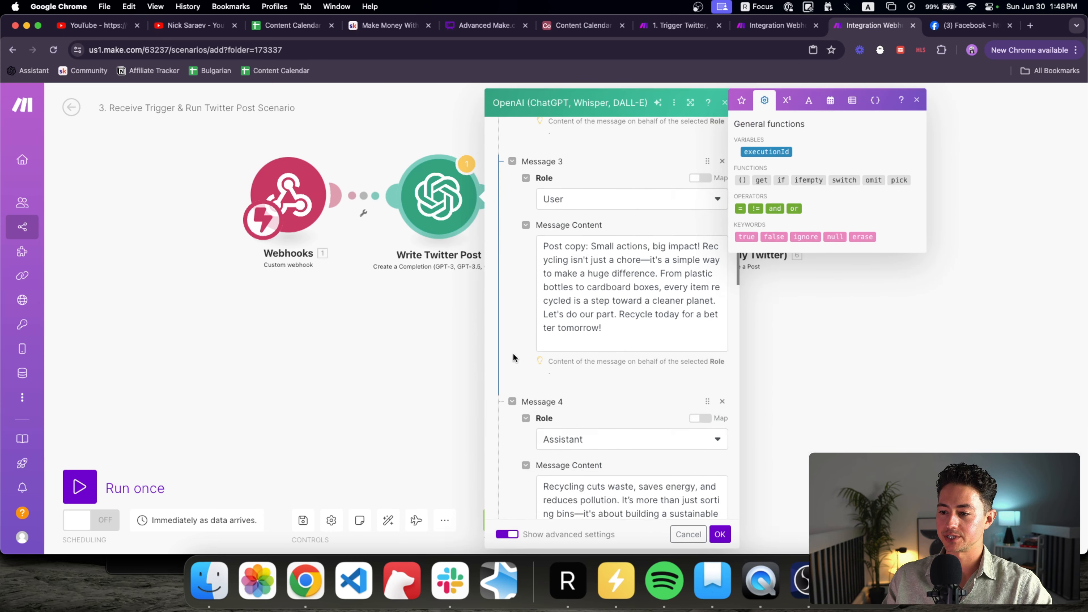
scroll(537, 330, down, 8)
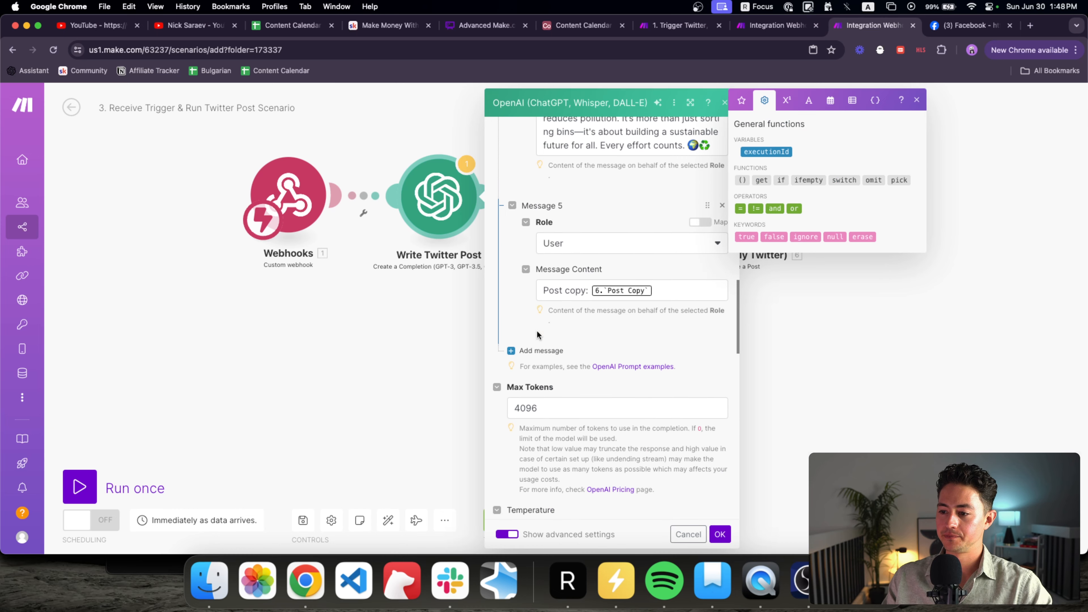
click(662, 238)
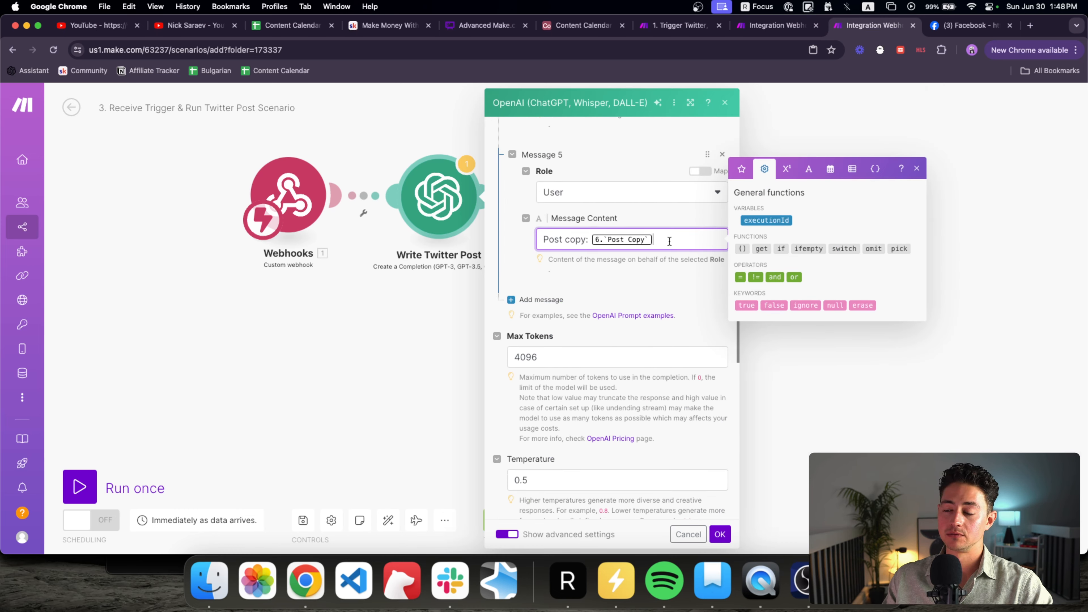
key(BackSpace)
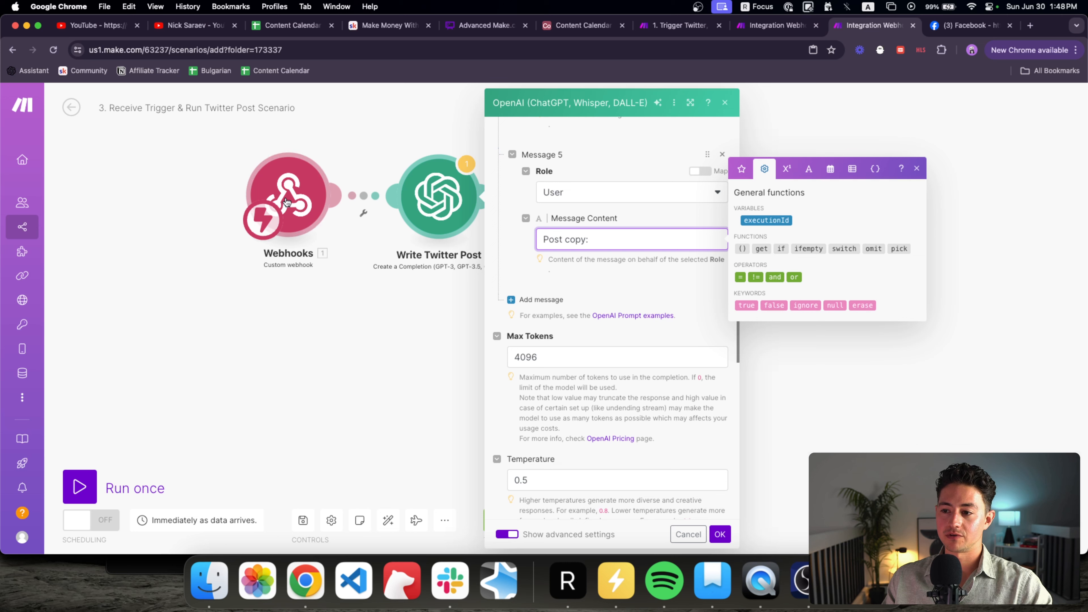
Step: Map Webhooks 1.postCopy after 'Post copy:' in that final message
click(298, 202)
click(693, 243)
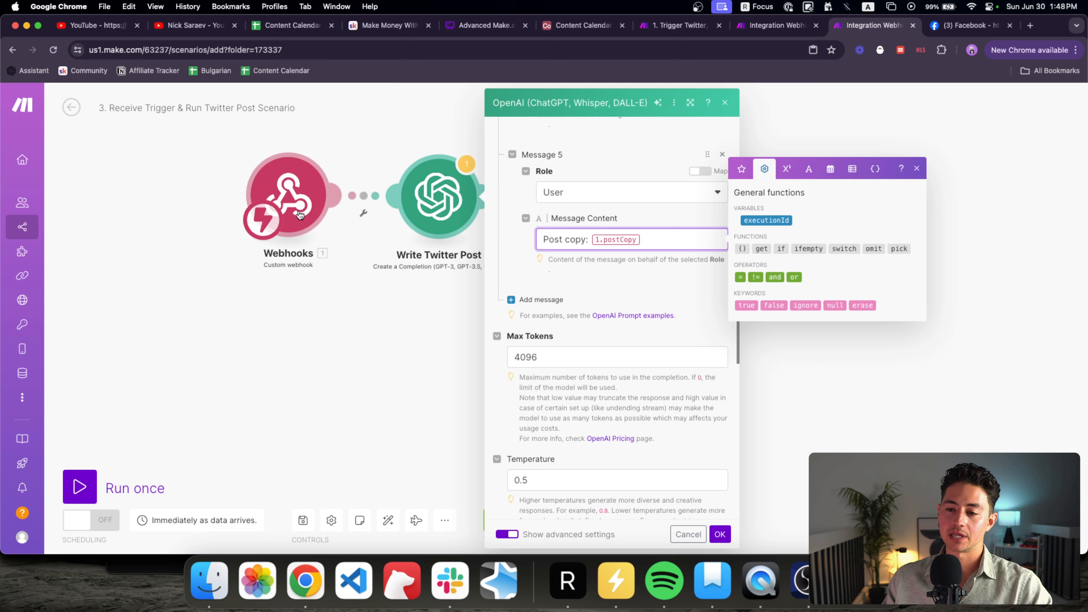
click(738, 167)
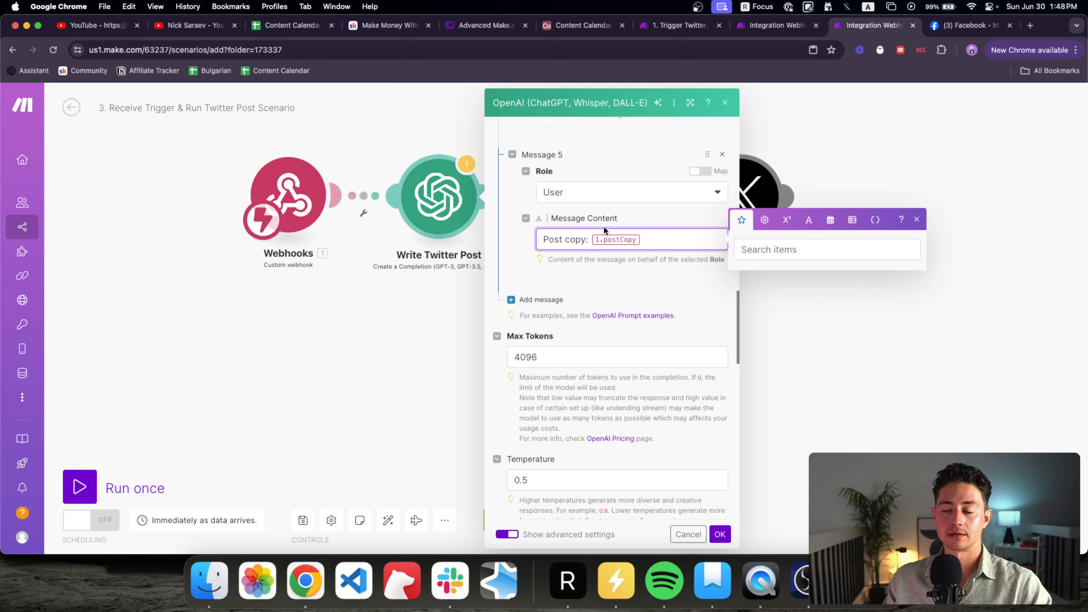
scroll(701, 264, down, 1)
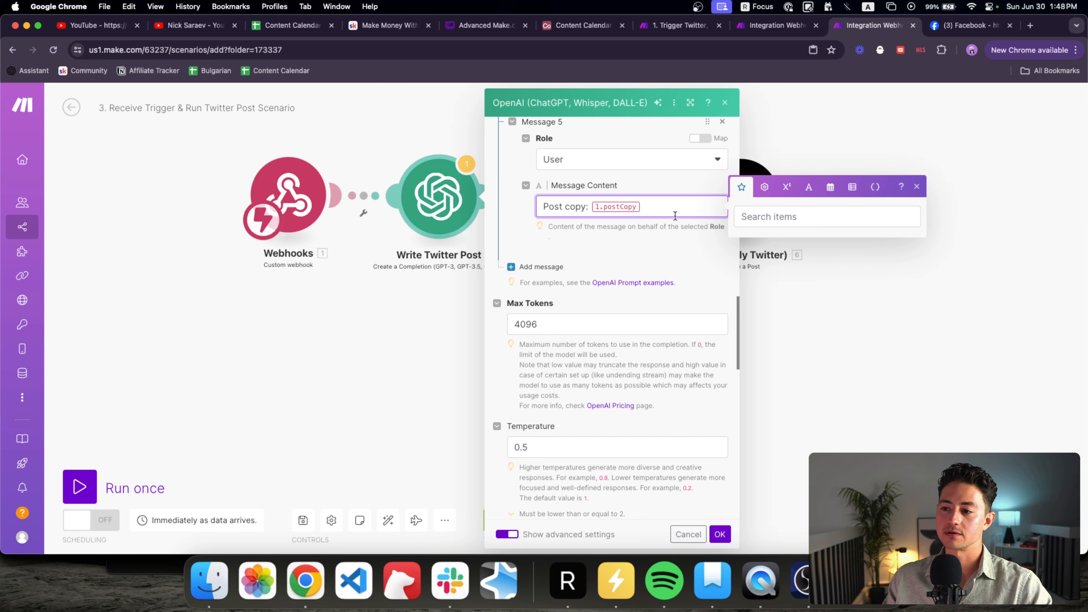
drag(676, 216, 483, 213)
Step: Save the prompt, then confirm the X Upload a Media module keeps the Image or GIF type
click(720, 534)
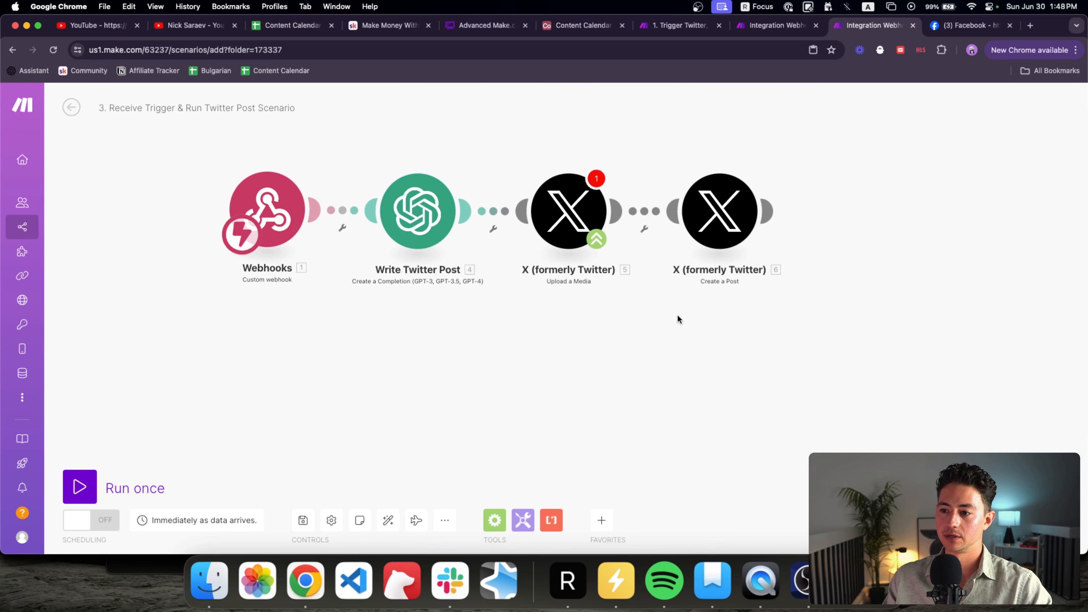
click(541, 240)
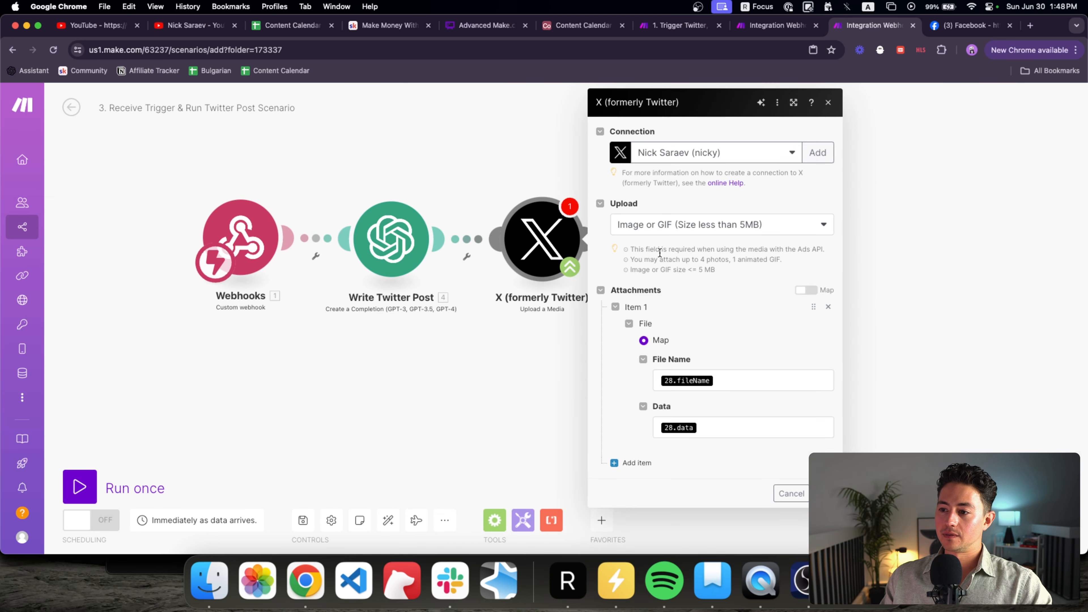
click(663, 226)
click(663, 232)
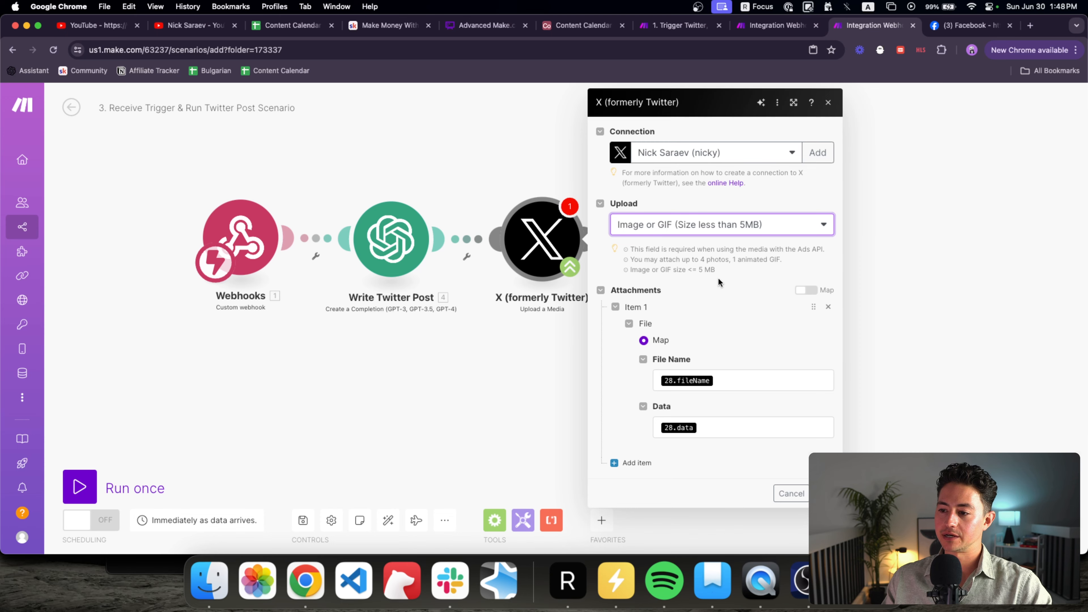
click(824, 493)
Step: Move both X modules further right, leaving a gap after Write Twitter Post
scroll(772, 414, down, 5)
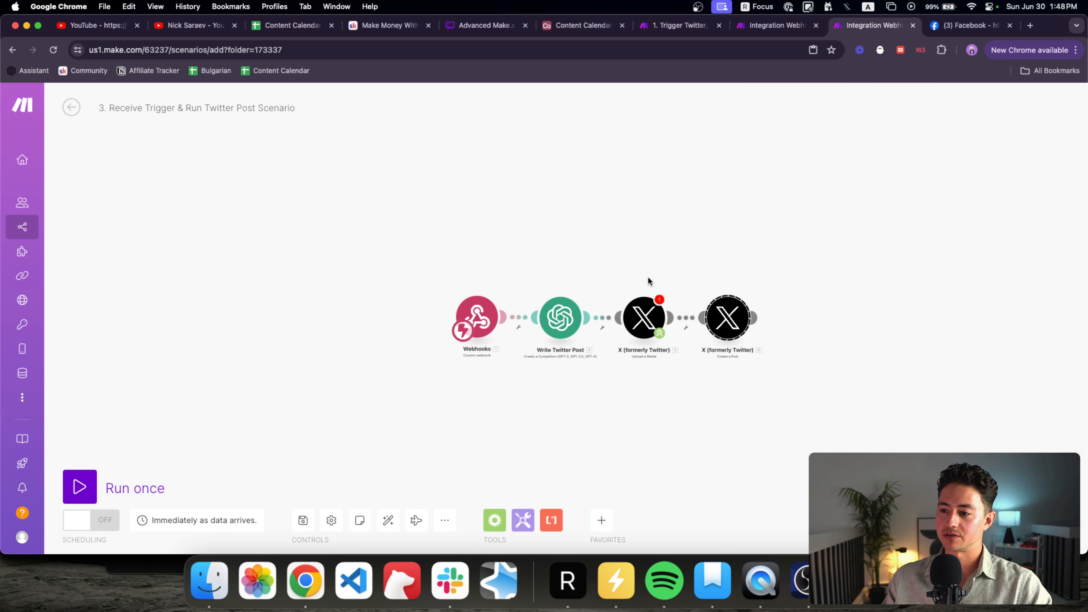
drag(626, 269, 823, 385)
drag(644, 318, 749, 322)
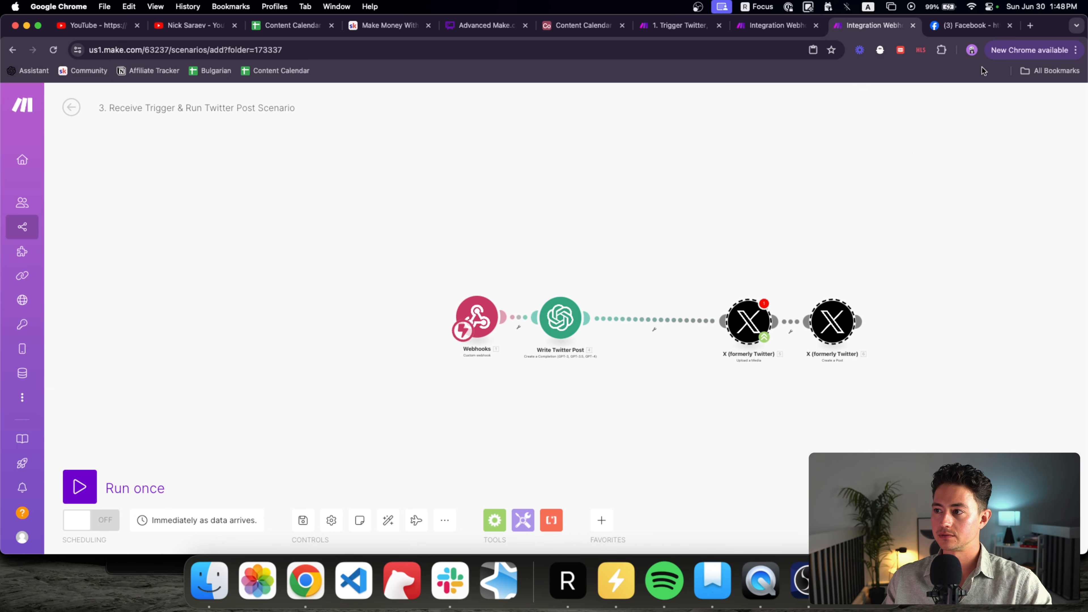
Step: Paste the HTTP Get a file module from the main scenario and chain it after Write Twitter Post
click(762, 24)
click(681, 25)
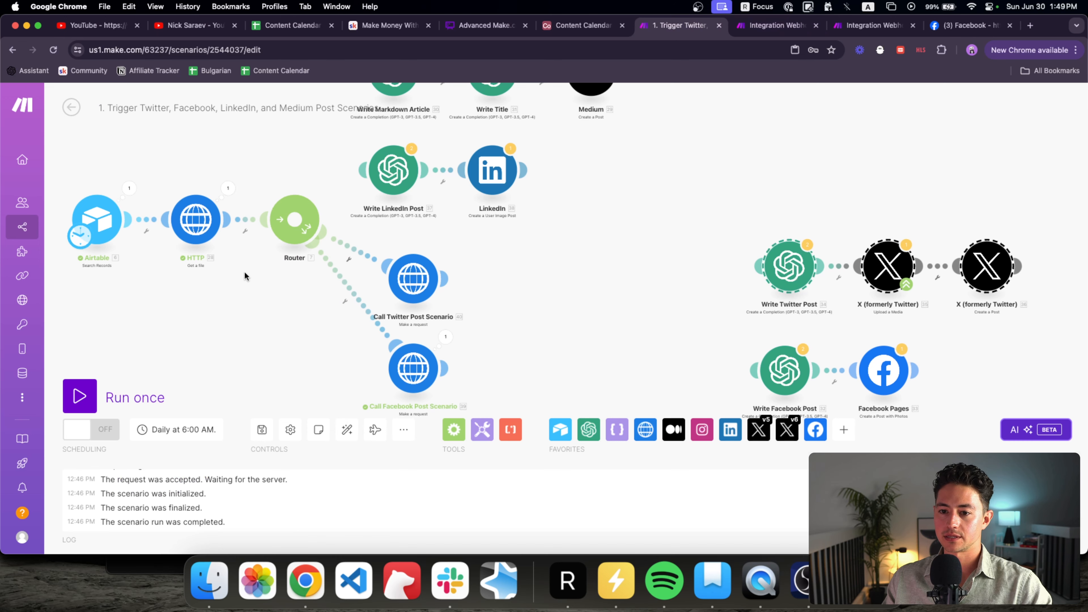
click(858, 27)
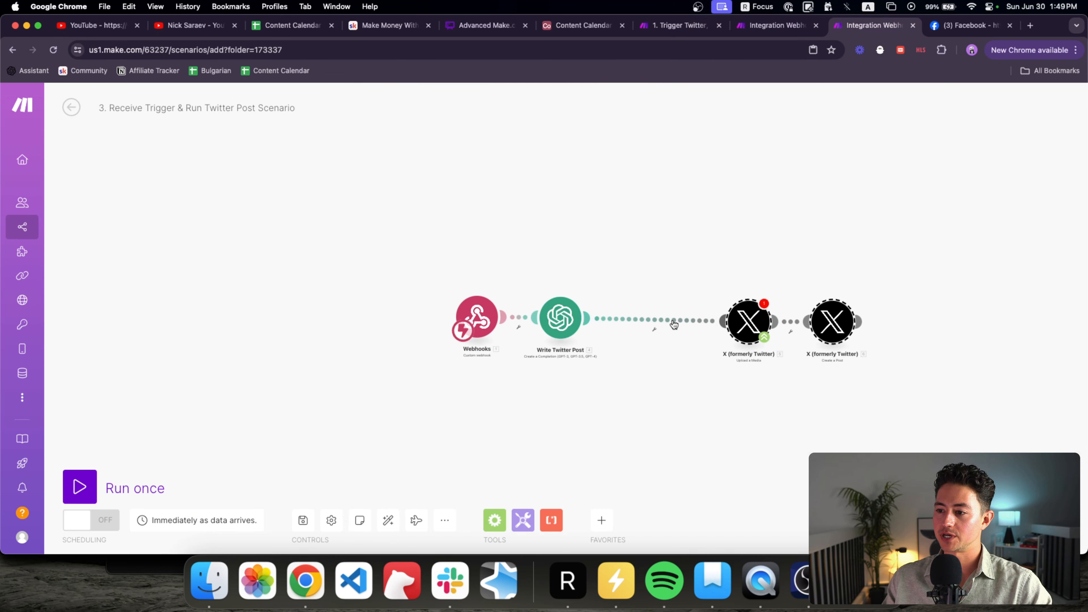
key(super+v)
scroll(719, 387, up, 5)
drag(704, 421, 650, 401)
drag(546, 321, 500, 300)
Step: Set the HTTP module's URL to the webhook's {{1.imageUrl}}
click(500, 300)
click(698, 303)
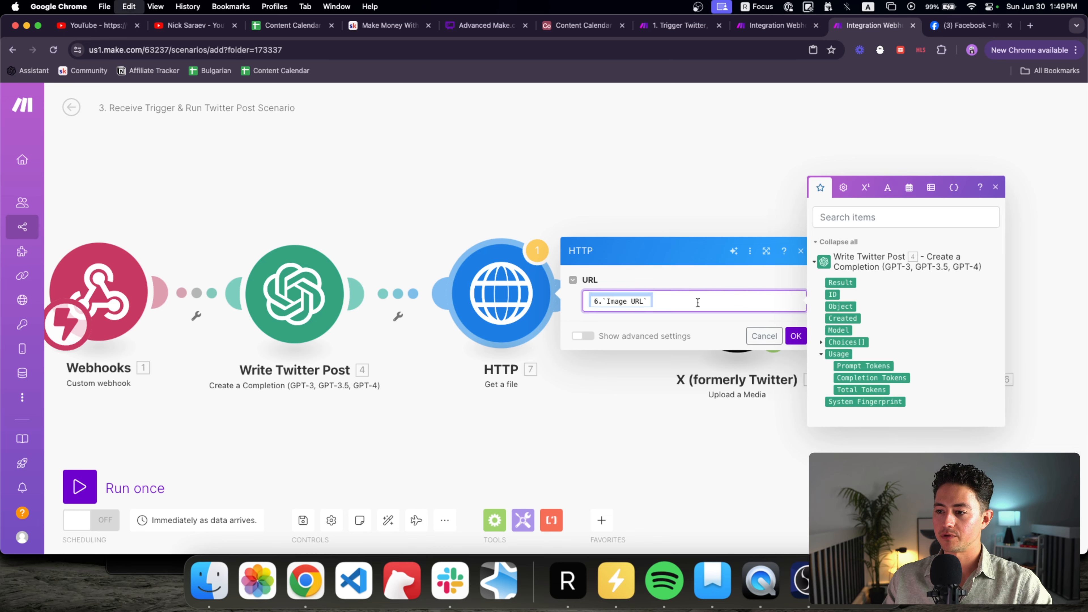
key(BackSpace)
text({{1.imageUrl)
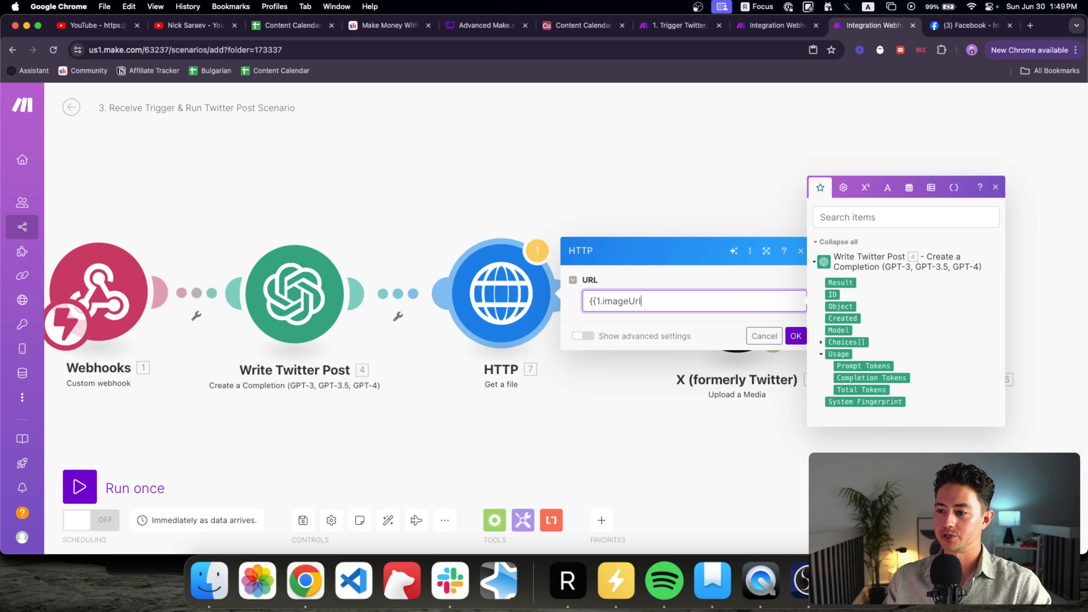
click(795, 336)
Step: Shift both X modules slightly left behind the HTTP module
scroll(767, 368, down, 4)
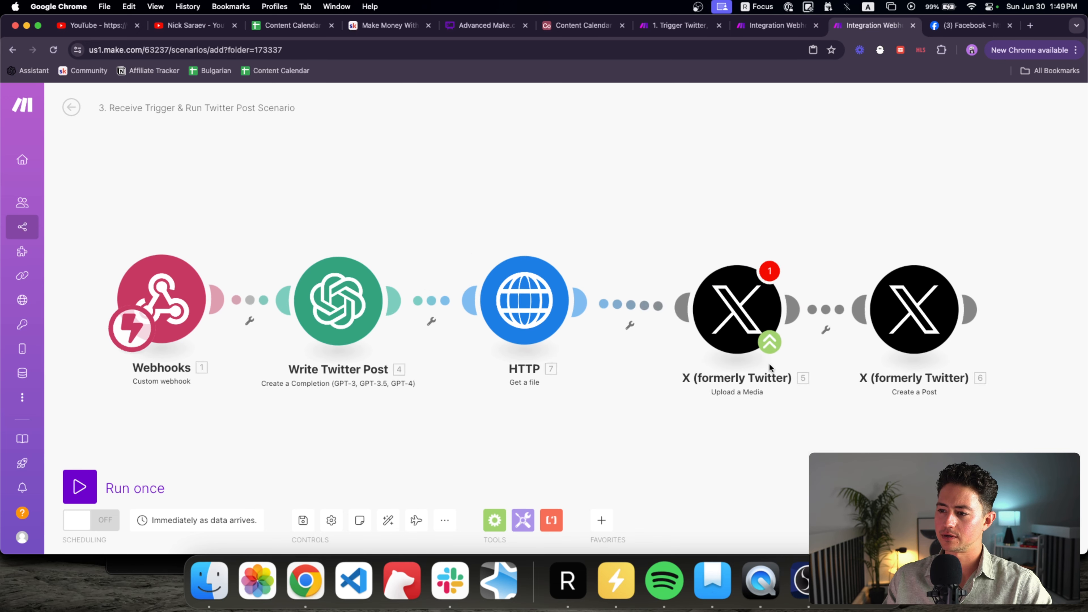
drag(728, 257, 958, 385)
drag(900, 330, 868, 323)
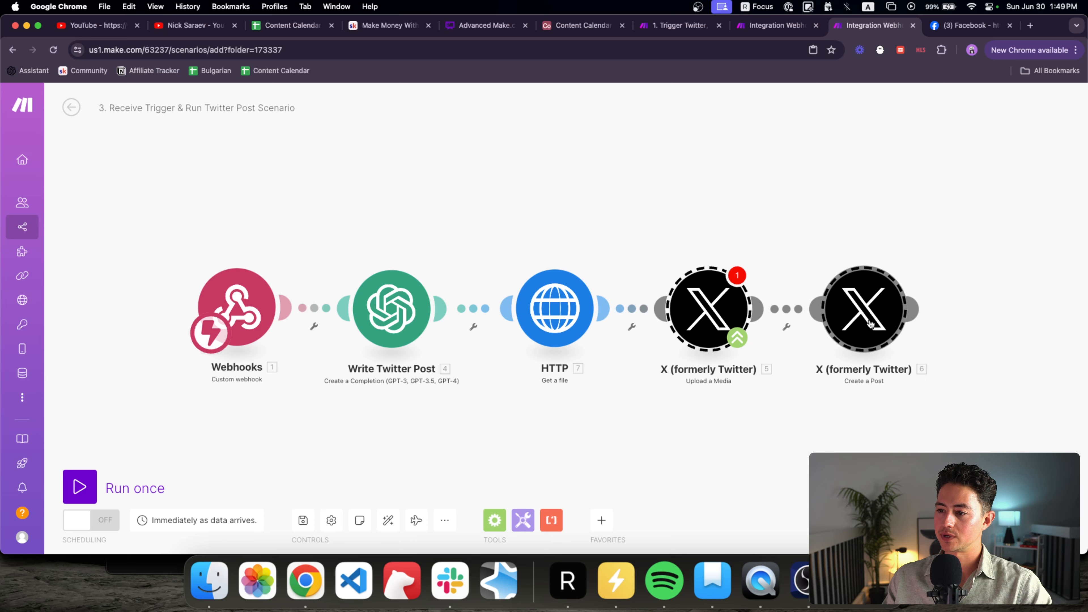
Step: Set the X Upload a Media module's File to 'HTTP - Get a file'
click(724, 347)
click(832, 344)
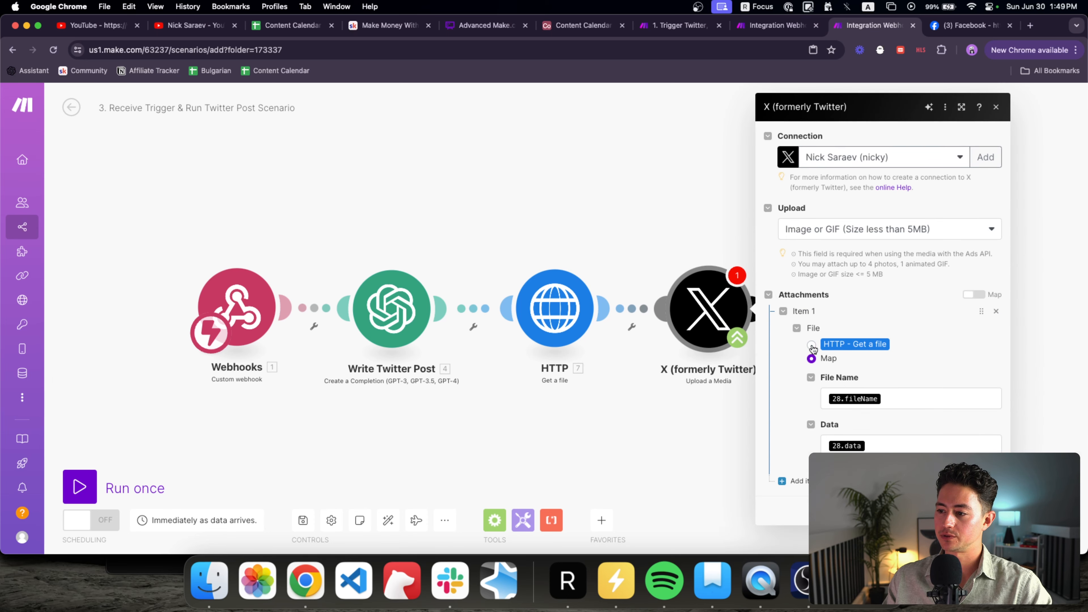
click(985, 468)
Step: Reposition the two X modules and unlink the HTTP module from the X media upload
scroll(883, 347, down, 3)
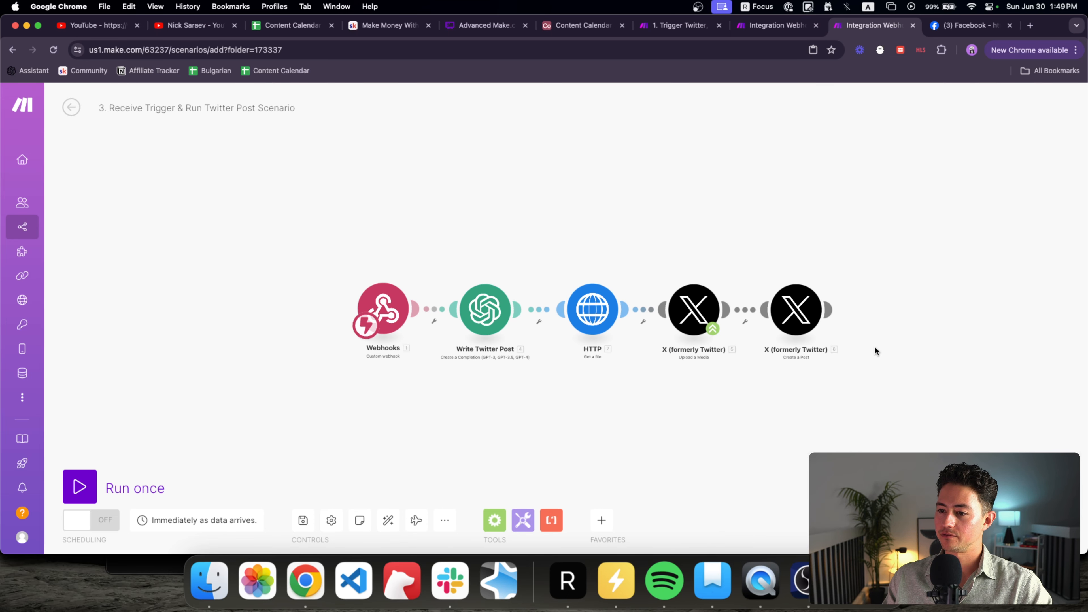
drag(915, 349, 703, 259)
drag(729, 314, 728, 311)
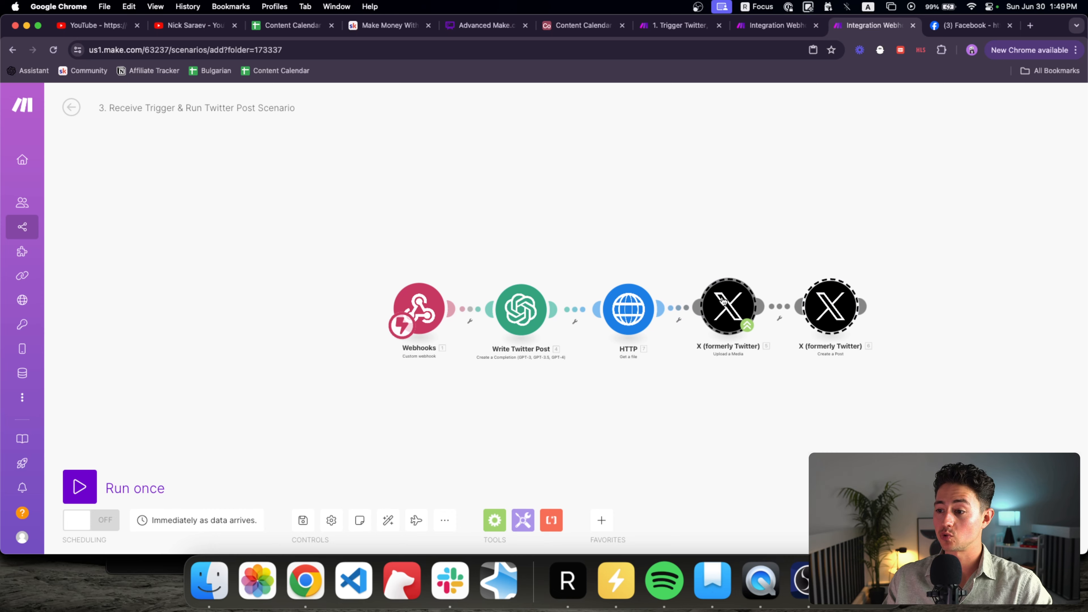
drag(753, 379, 657, 379)
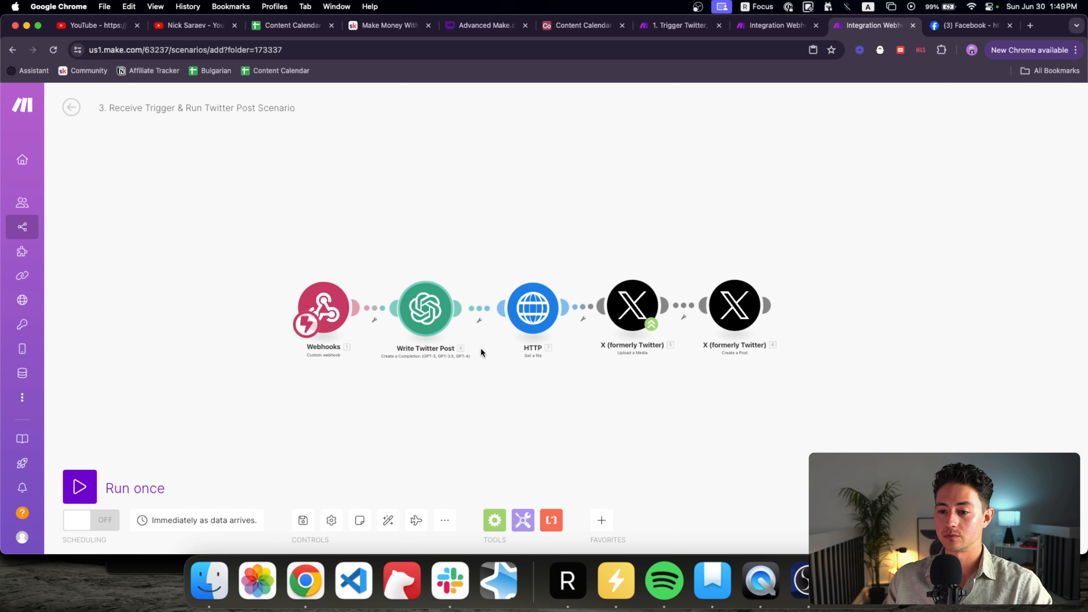
drag(480, 348, 453, 348)
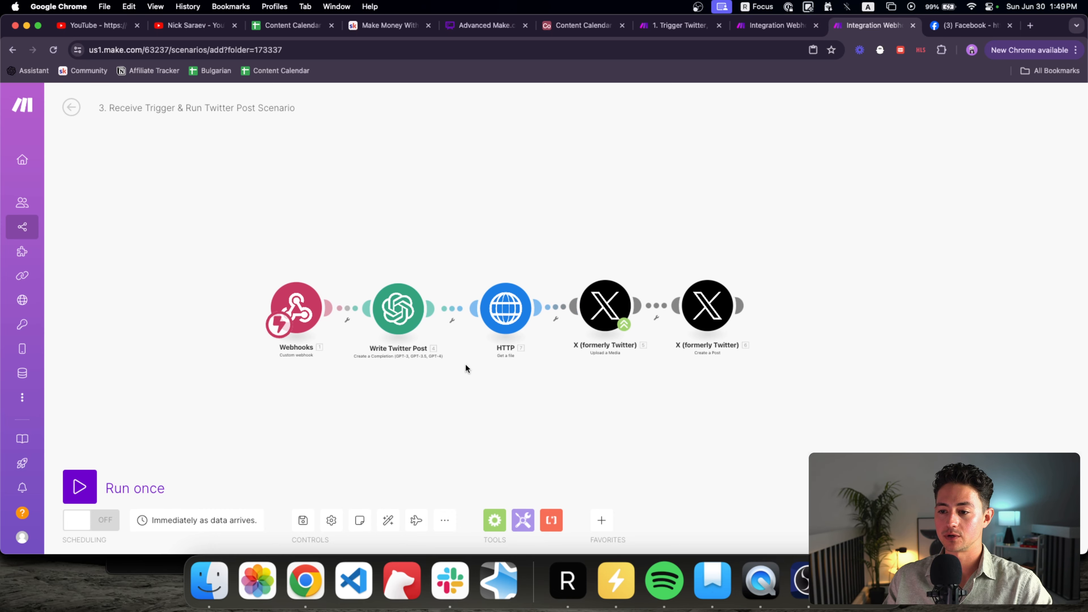
click(561, 316)
click(585, 345)
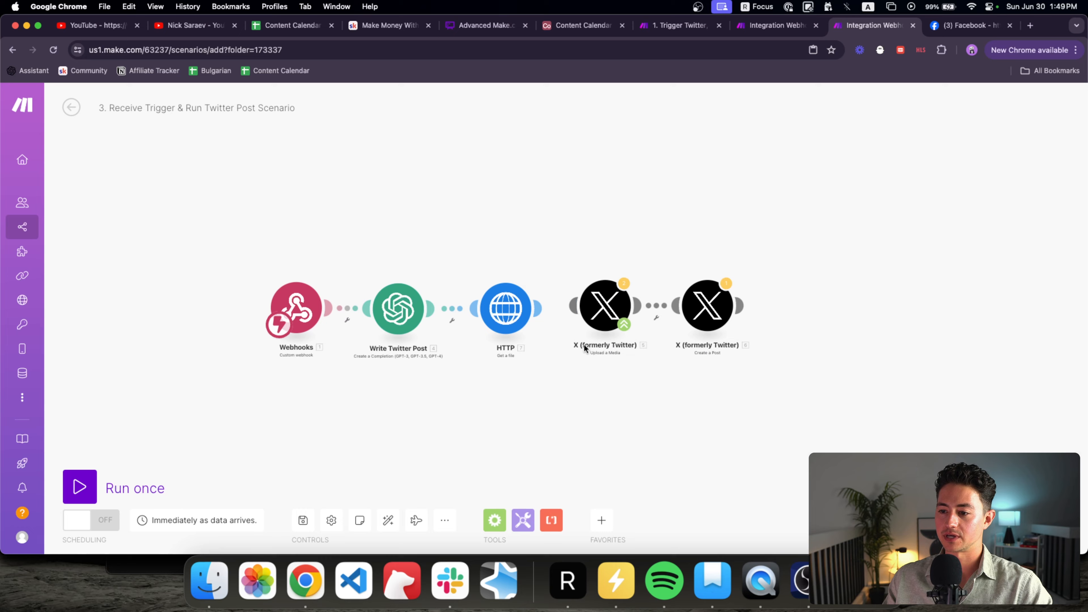
Step: Test-run the Twitter scenario once, then remove the Router–Facebook link in the main scenario
click(112, 486)
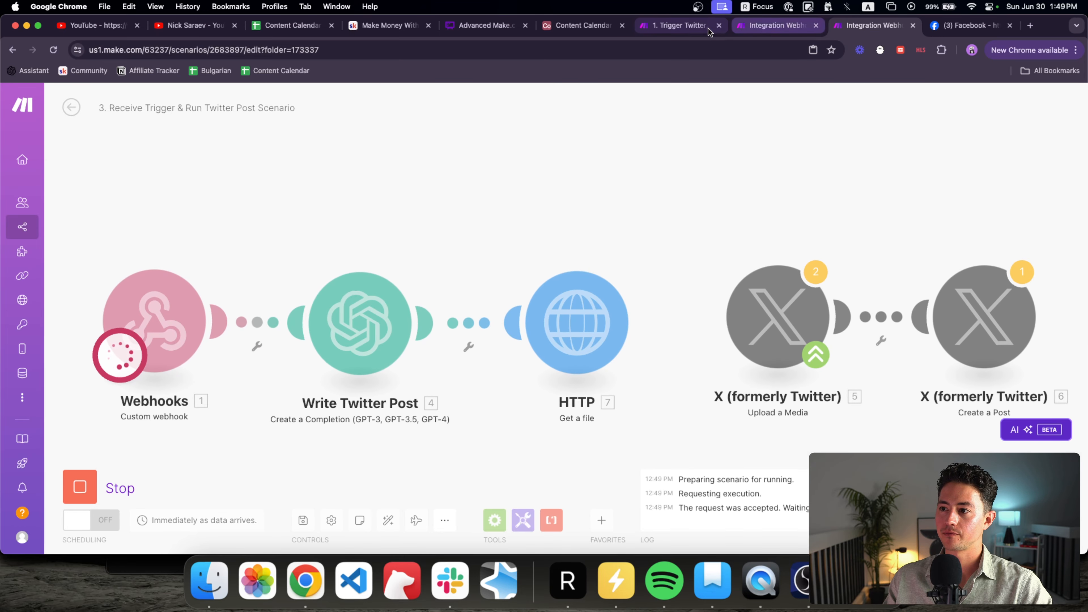
click(708, 28)
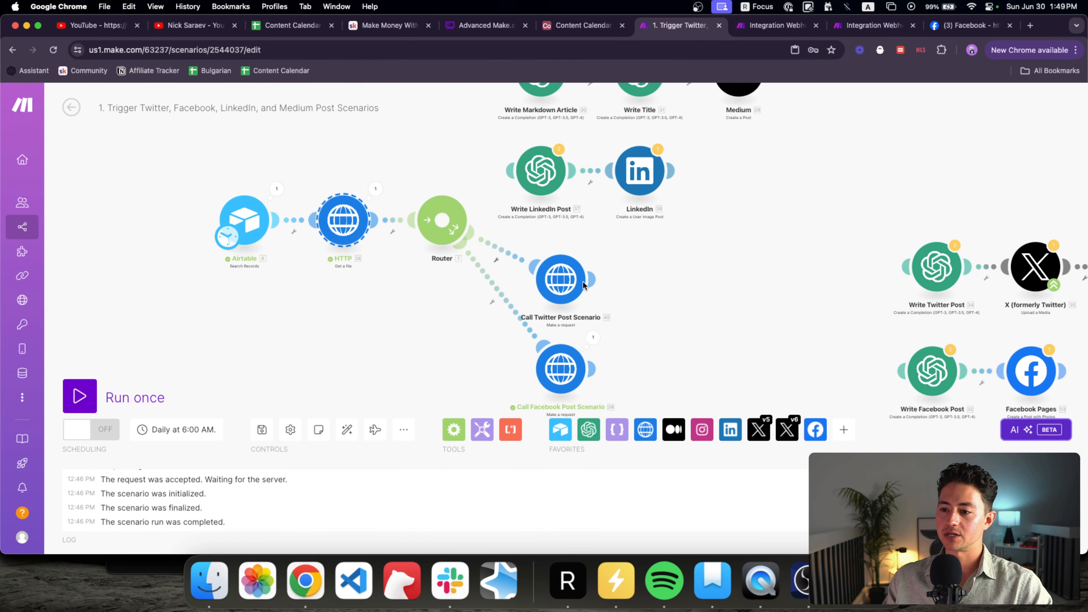
right_click(509, 297)
click(488, 293)
right_click(509, 300)
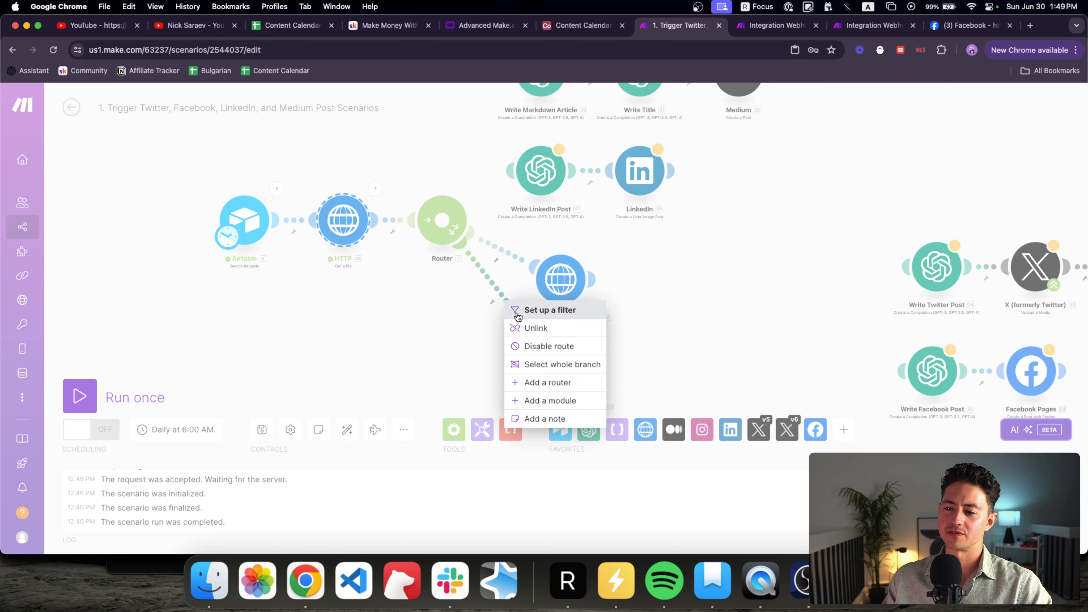
click(531, 328)
scroll(468, 307, right, 2)
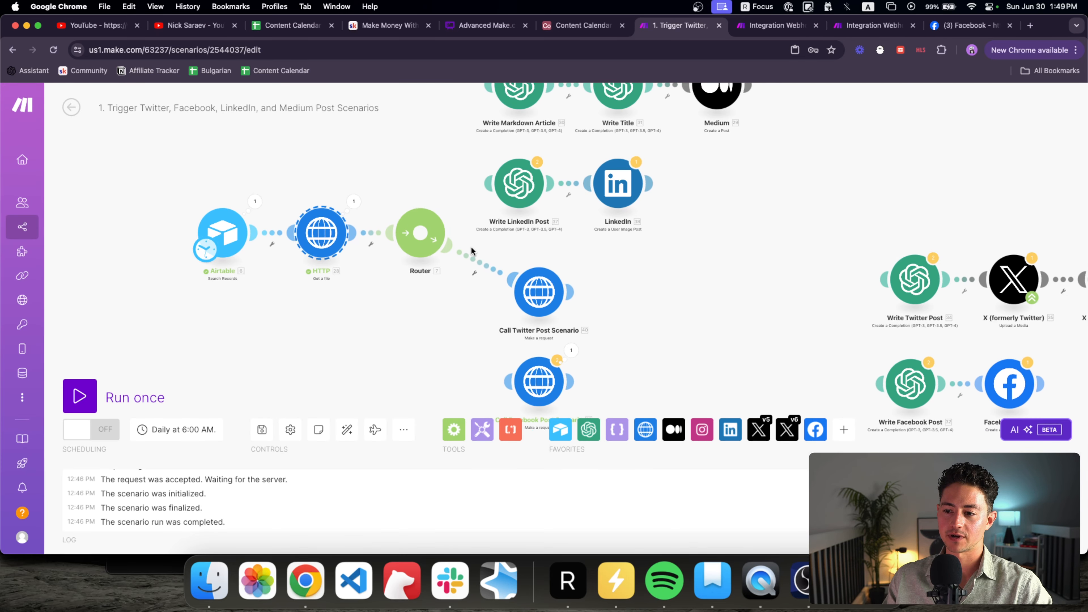
Step: Run the main scenario once and inspect the Call Twitter Post Scenario output
click(83, 399)
drag(461, 260, 359, 330)
drag(282, 292, 302, 274)
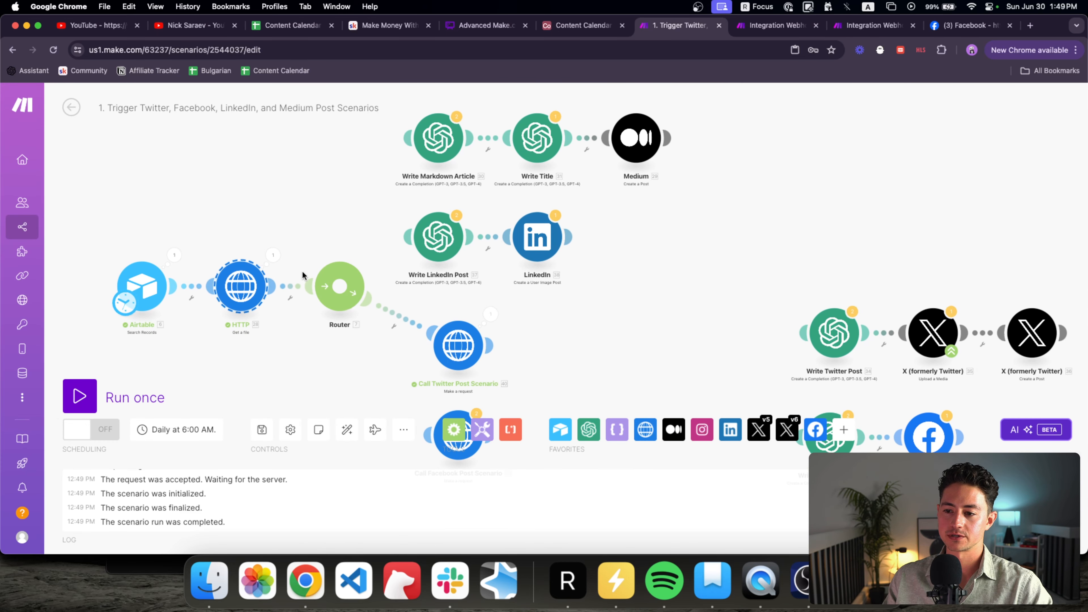
click(490, 315)
scroll(552, 343, down, 5)
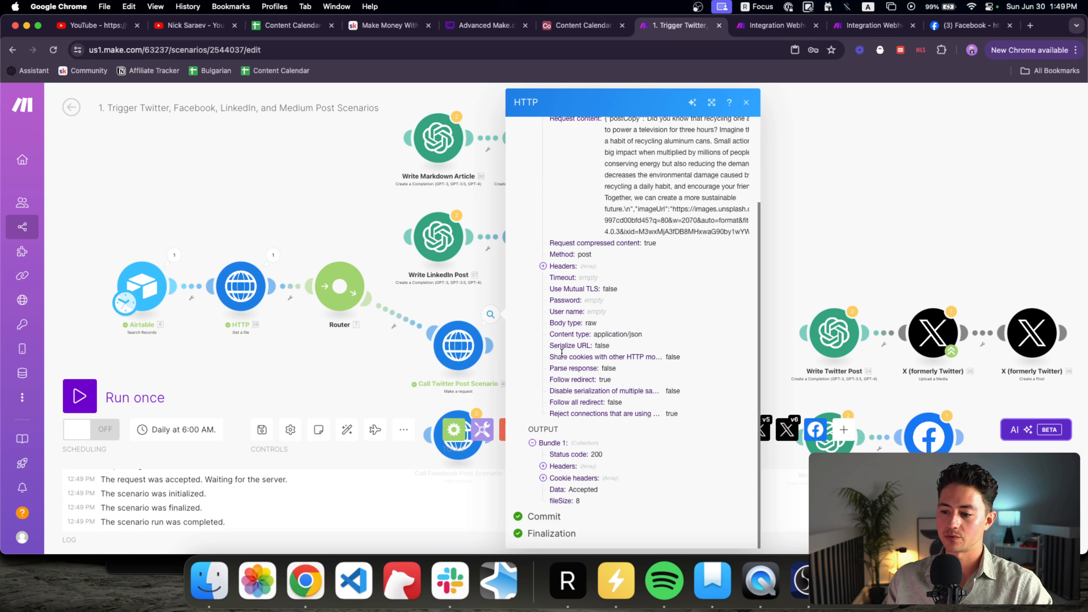
click(801, 26)
Step: Review the Twitter post scenario's Webhooks data and the Write Twitter Post generated tweet
click(839, 27)
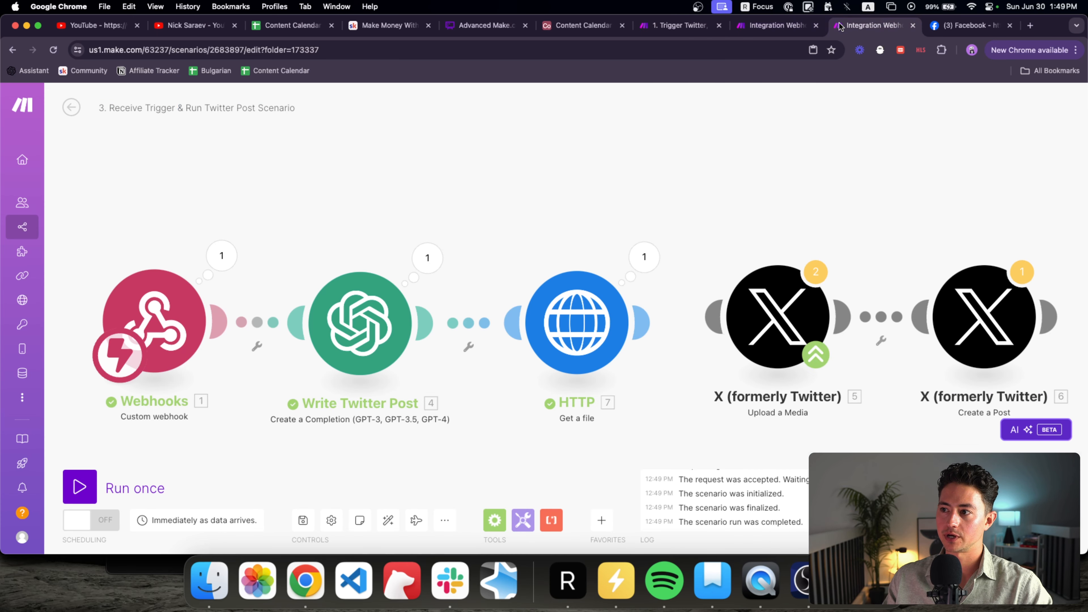
click(313, 220)
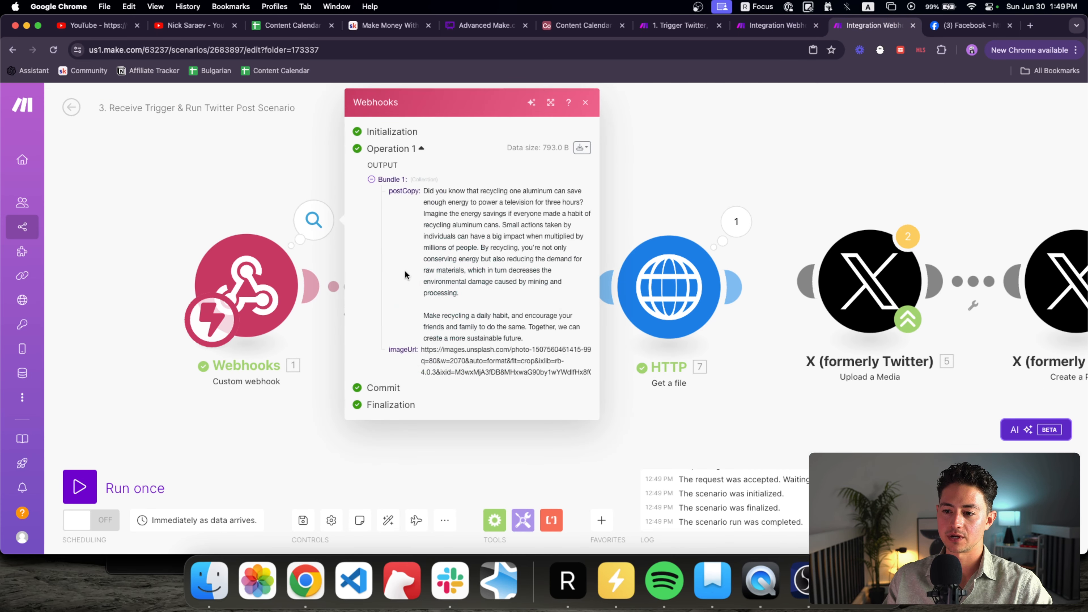
click(669, 155)
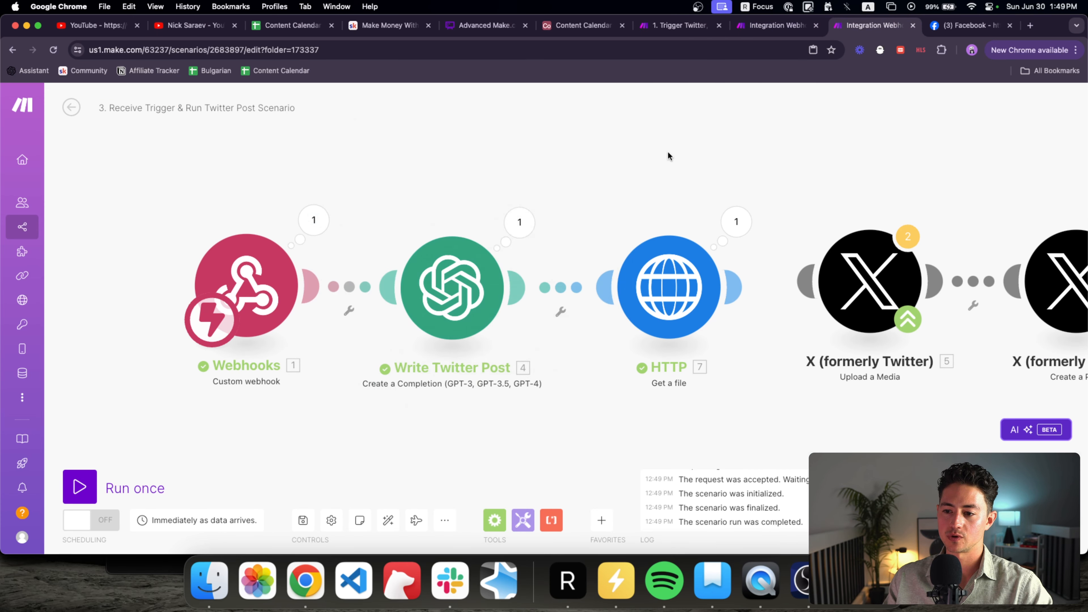
click(455, 287)
scroll(583, 304, down, 8)
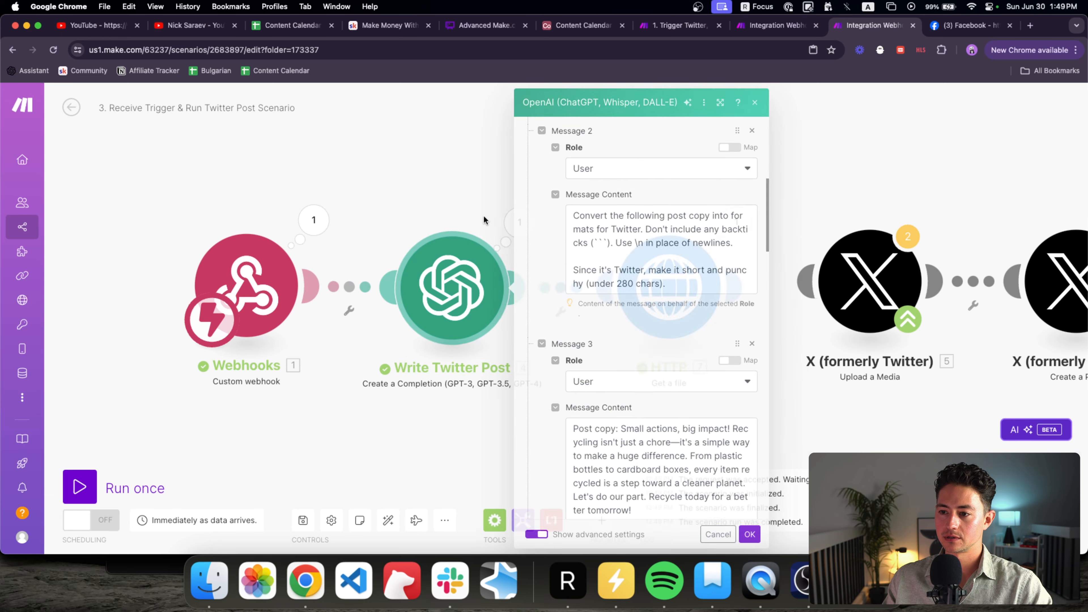
click(530, 229)
triple_click(665, 325)
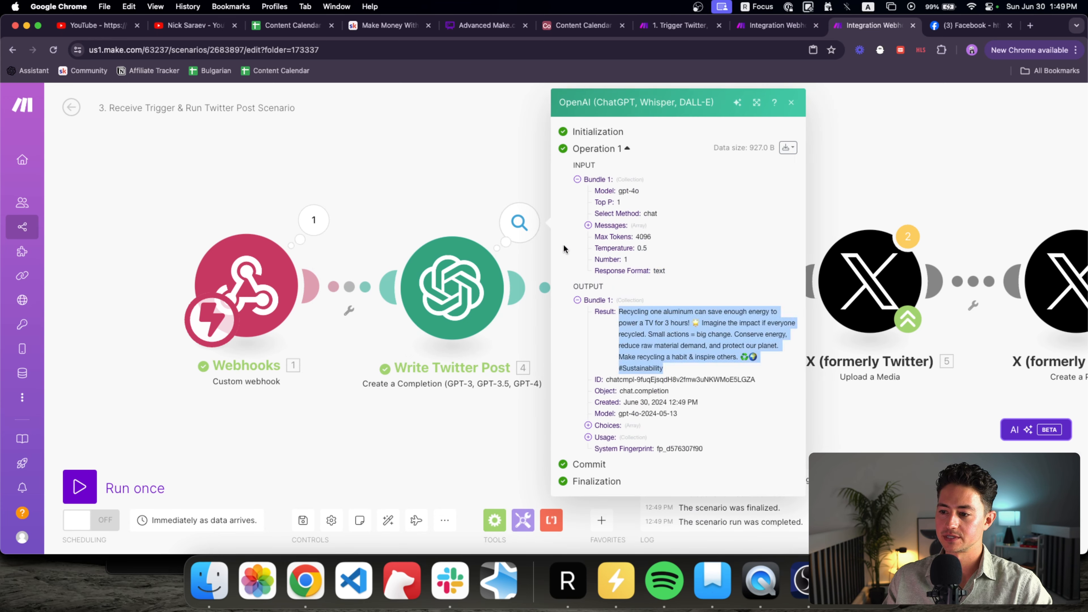
click(484, 172)
Step: Check the HTTP Get a file output, then auto-align the scenario's modules
click(655, 296)
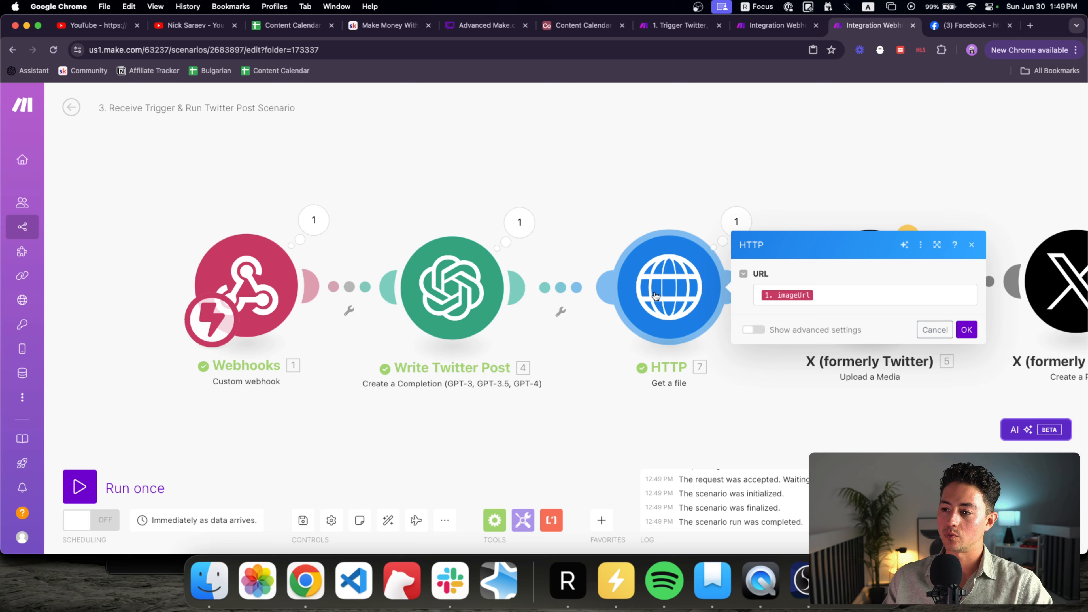
click(736, 214)
click(824, 330)
click(673, 152)
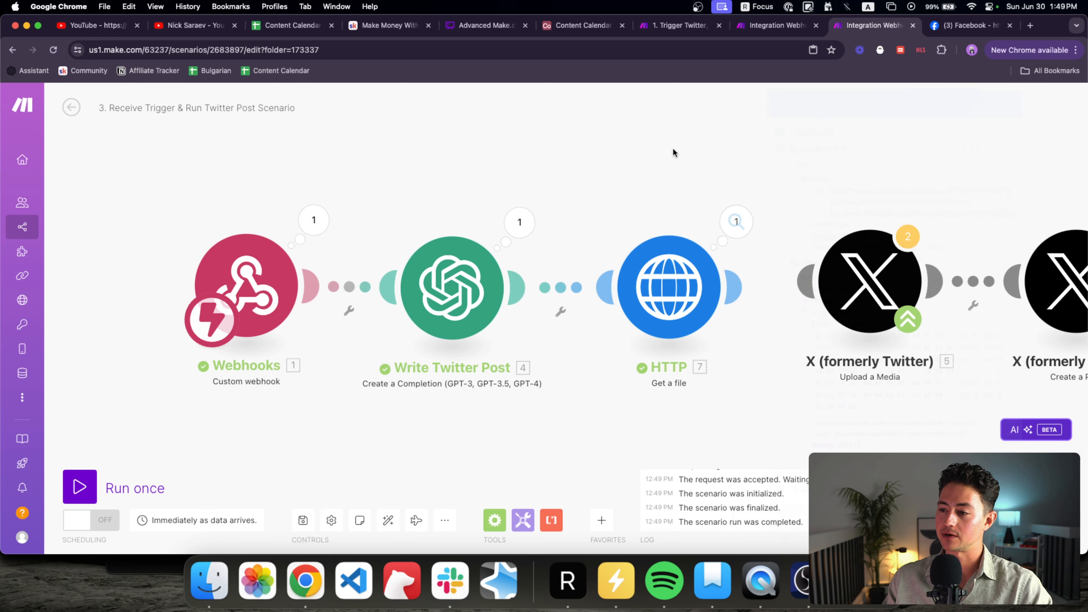
scroll(707, 201, down, 10)
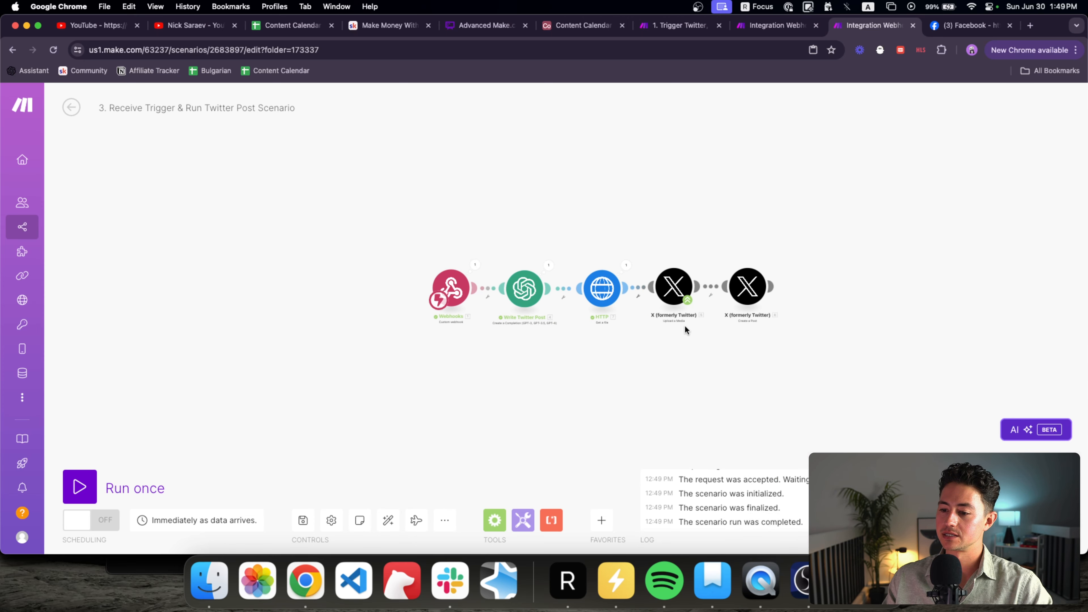
click(390, 518)
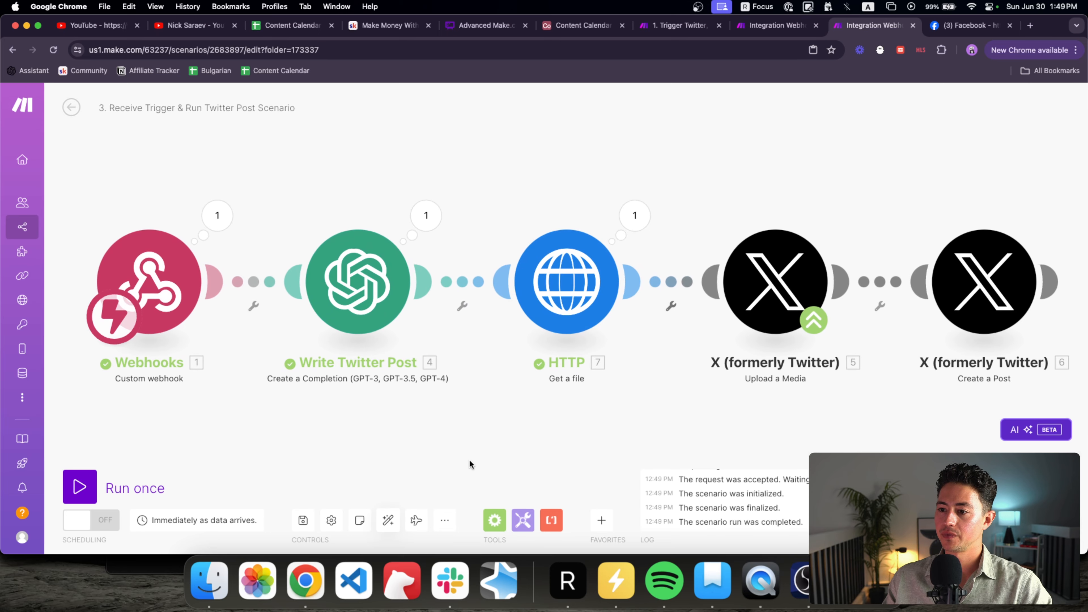
click(755, 35)
Step: Cancel the browser's save-page dialog and dismiss the 'Payload Too Large' error
key(super+s)
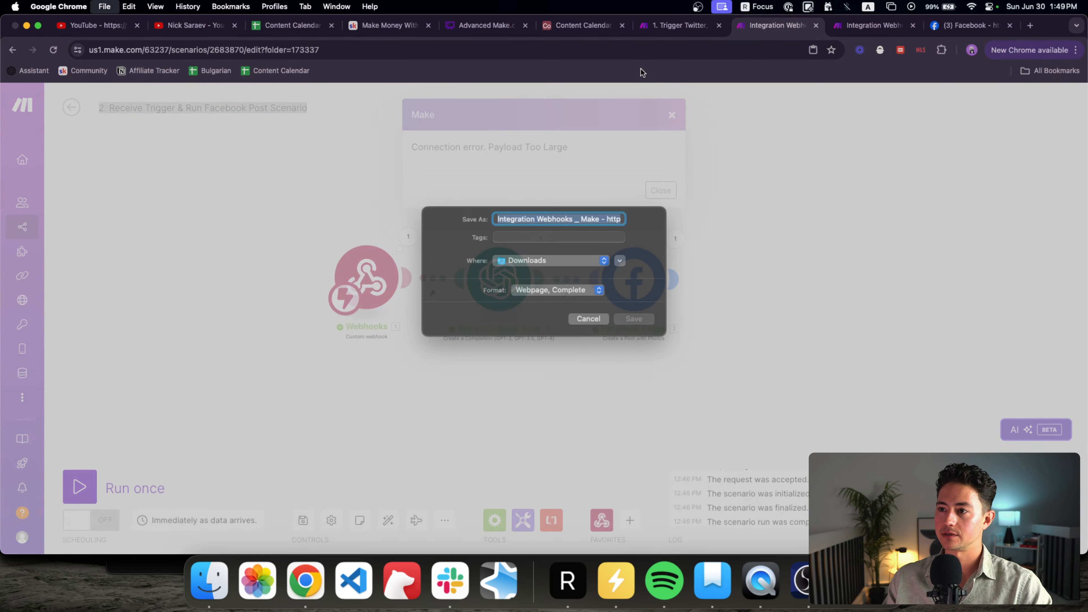
click(595, 331)
click(669, 192)
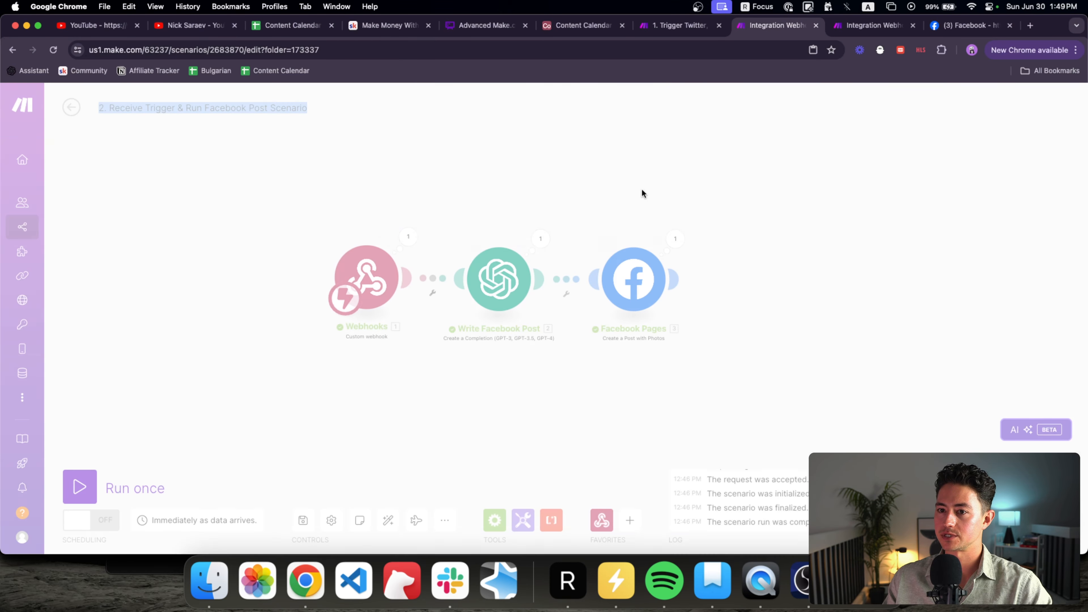
Step: In the main trigger scenario, move the Medium and LinkedIn modules aside and connect Call Facebook Post Scenario to the Router
click(679, 25)
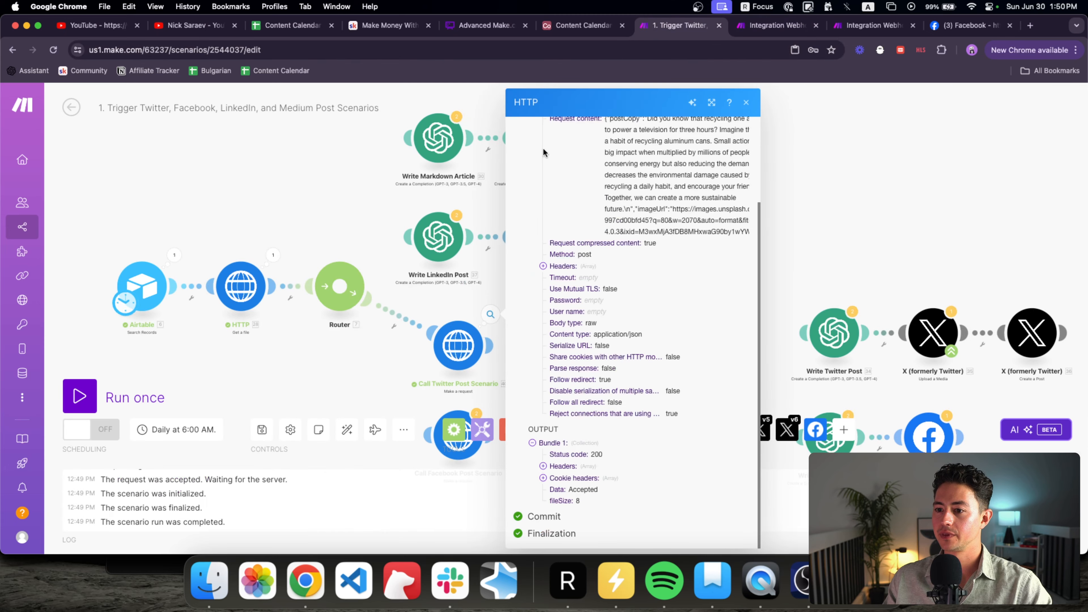
drag(658, 262, 571, 114)
scroll(504, 299, down, 1)
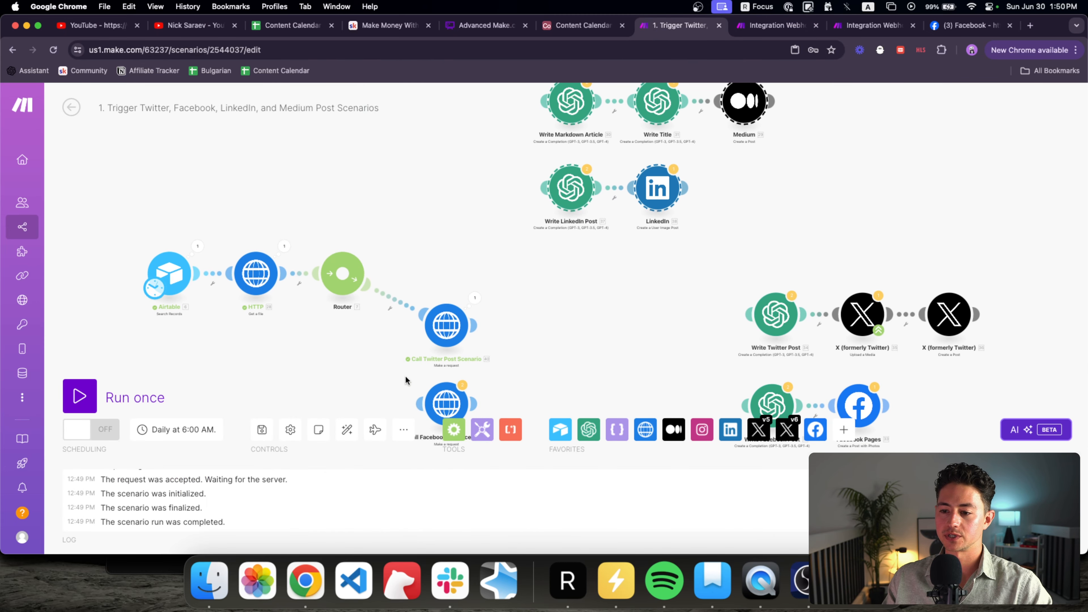
drag(420, 404, 352, 294)
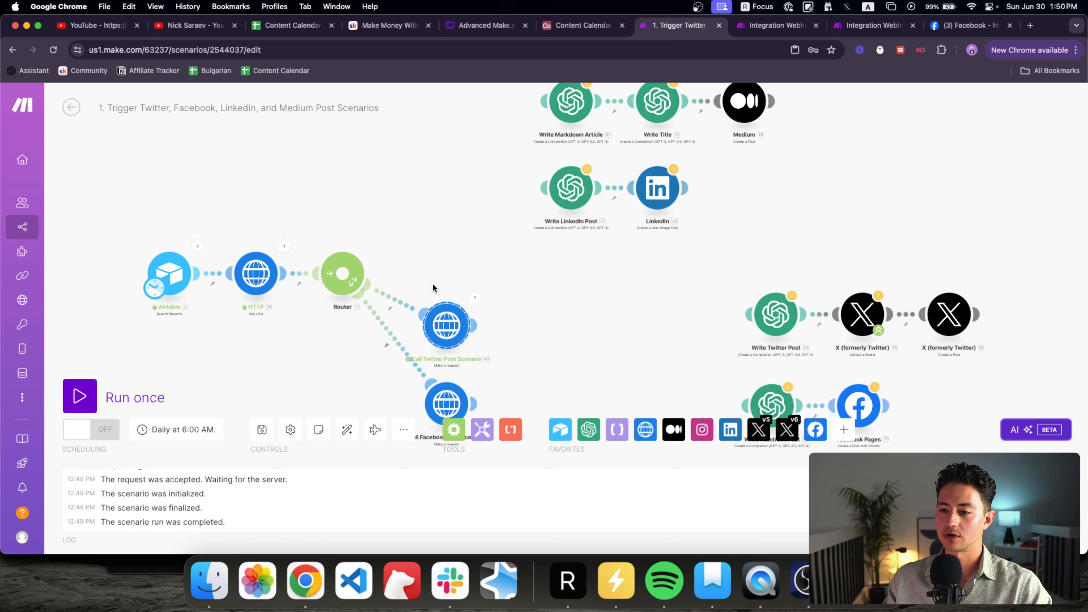
Step: Copy the Call Twitter Post Scenario module and paste two copies
key(super+c)
key(super+v)
scroll(438, 259, up, 3)
key(super+v)
Step: Connect both pasted Twitter call copies to the Router
drag(421, 241, 359, 301)
click(414, 317)
click(414, 320)
click(504, 301)
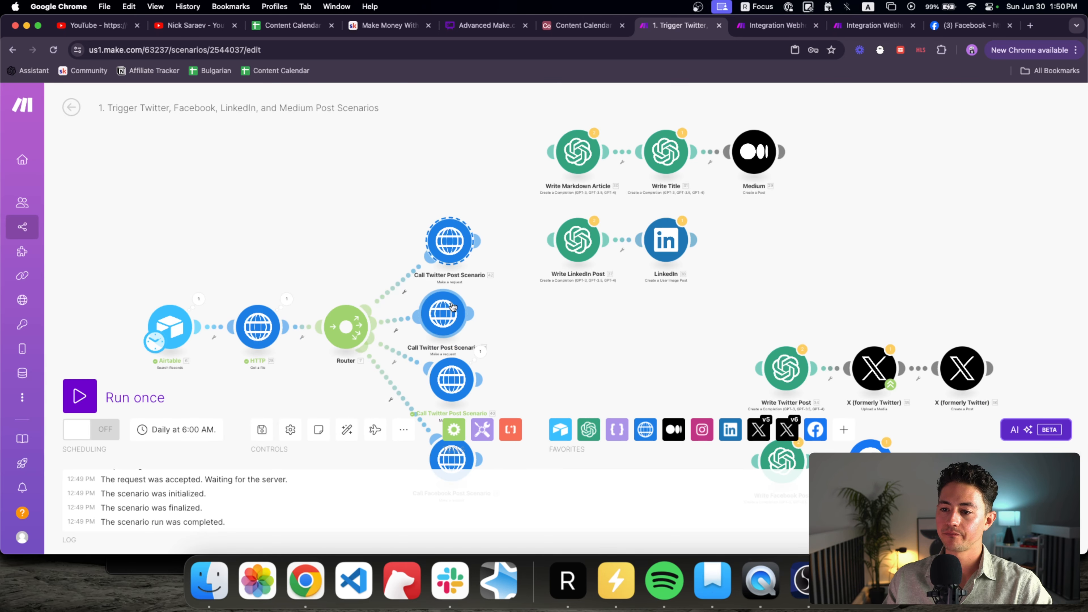
Step: Rename the copies to 'Call LinkedIn Post Scenario' and 'Call Medium Post Scenario'
right_click(453, 307)
click(480, 368)
click(413, 280)
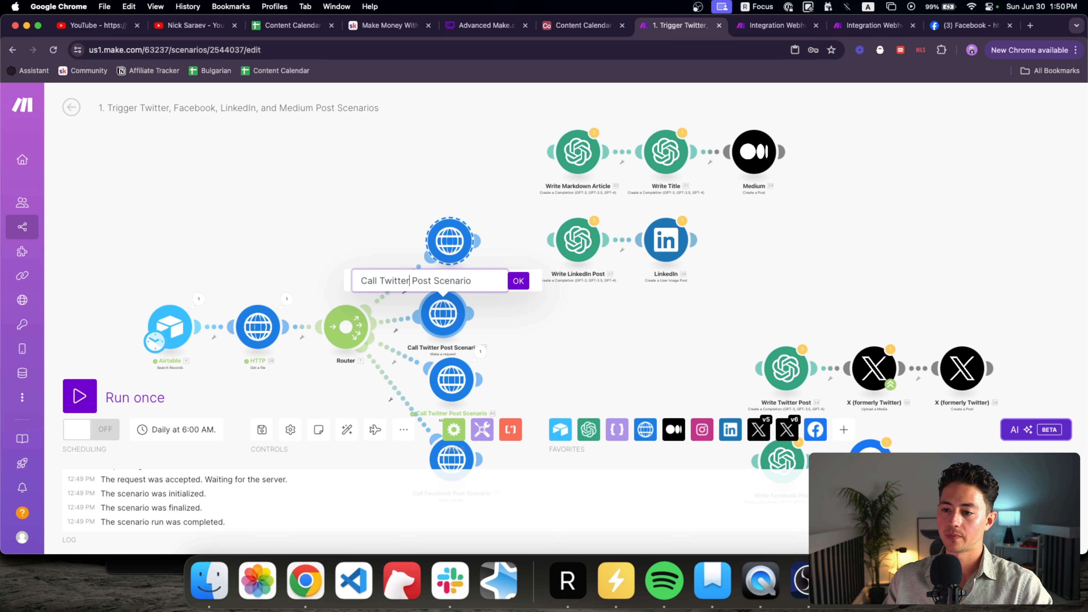
text(LinkedIn)
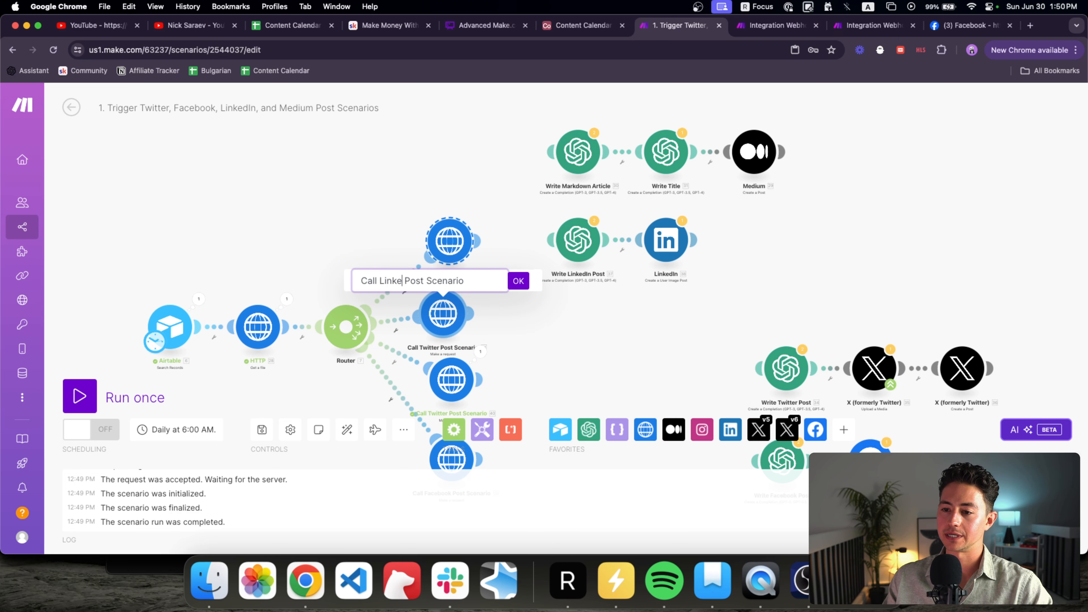
key(Return)
right_click(454, 244)
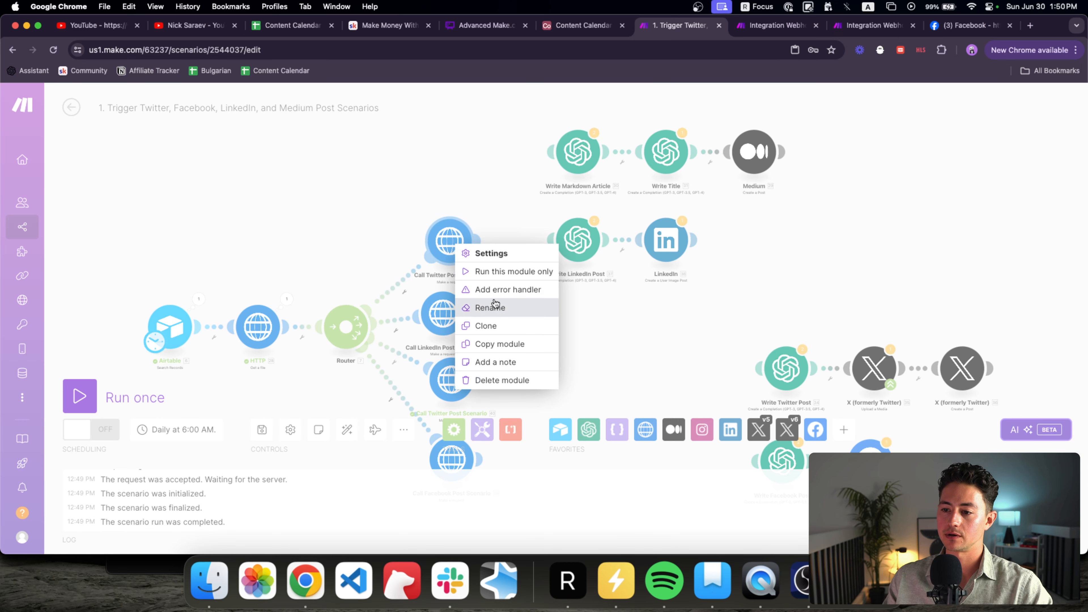
click(486, 306)
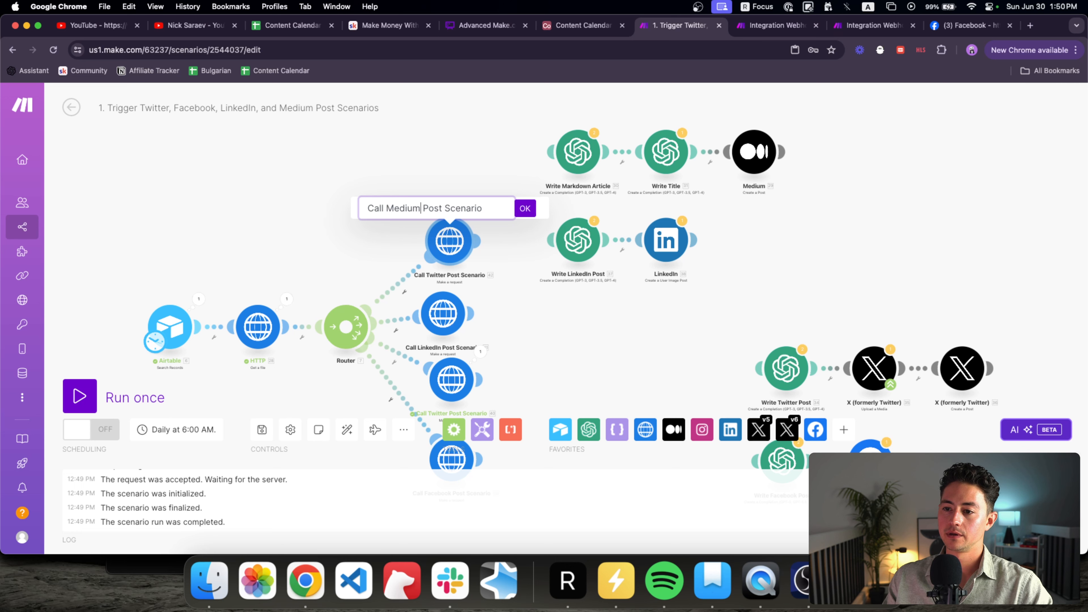
text(Medium)
key(Return)
scroll(539, 290, down, 3)
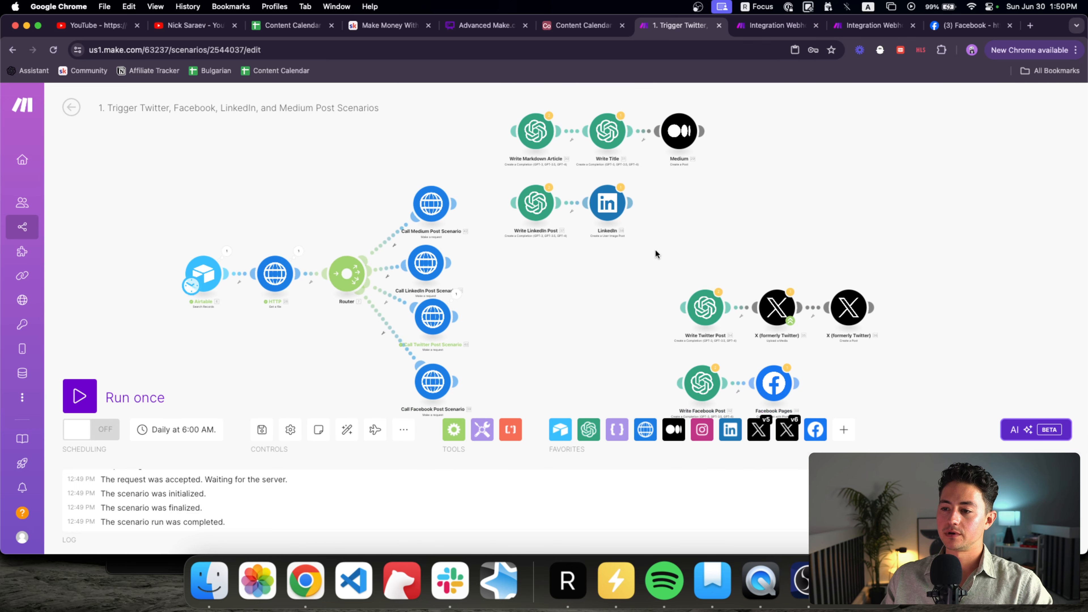
click(786, 27)
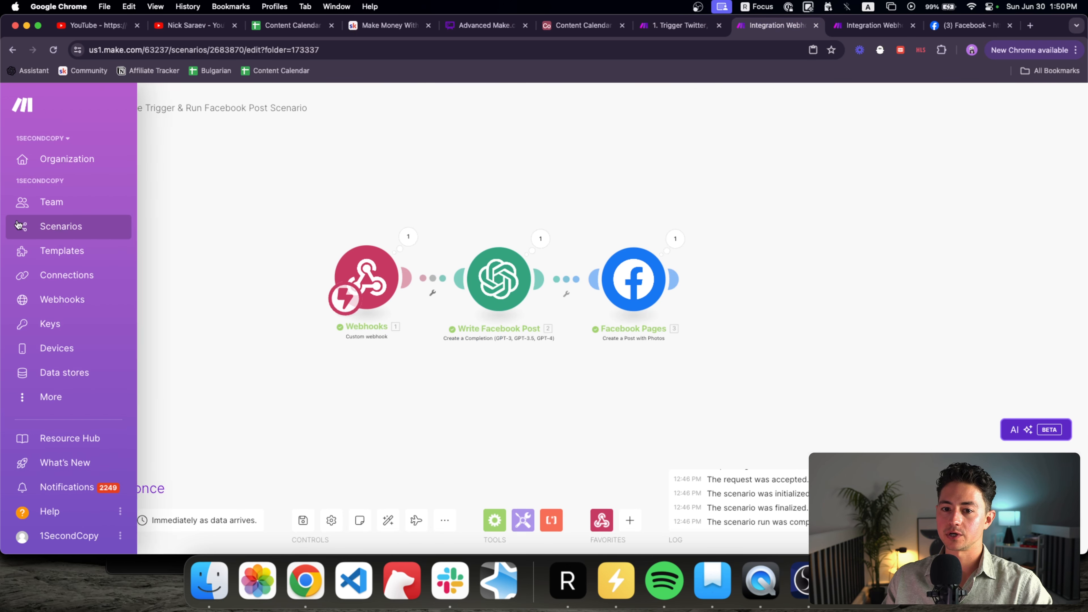
Step: Open the Content Syndicator Flow folder from Scenarios and create two new scenarios there
super+click(29, 226)
click(798, 25)
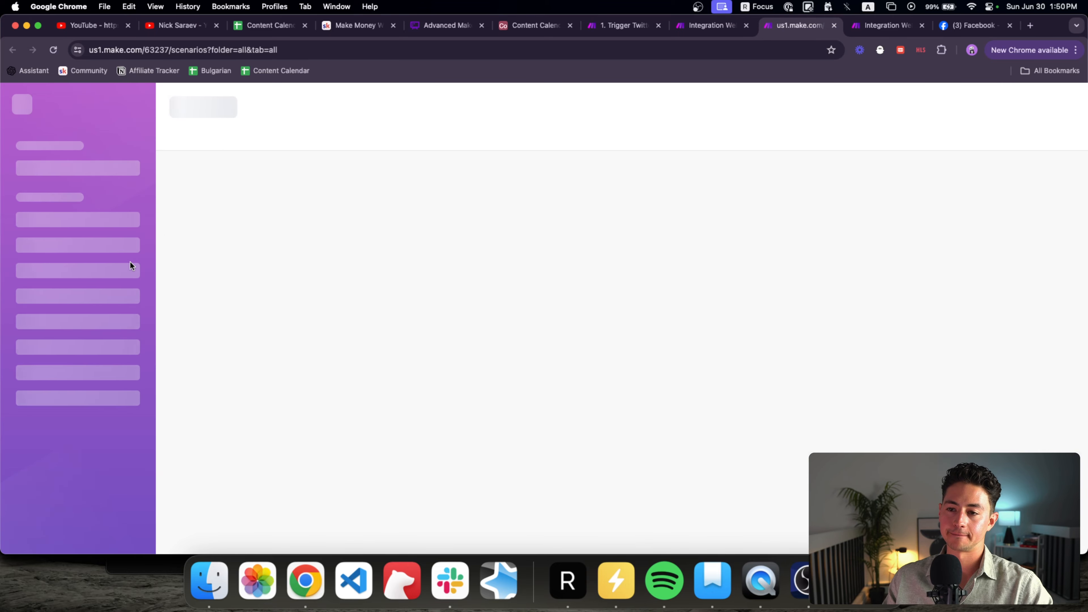
super+click(141, 369)
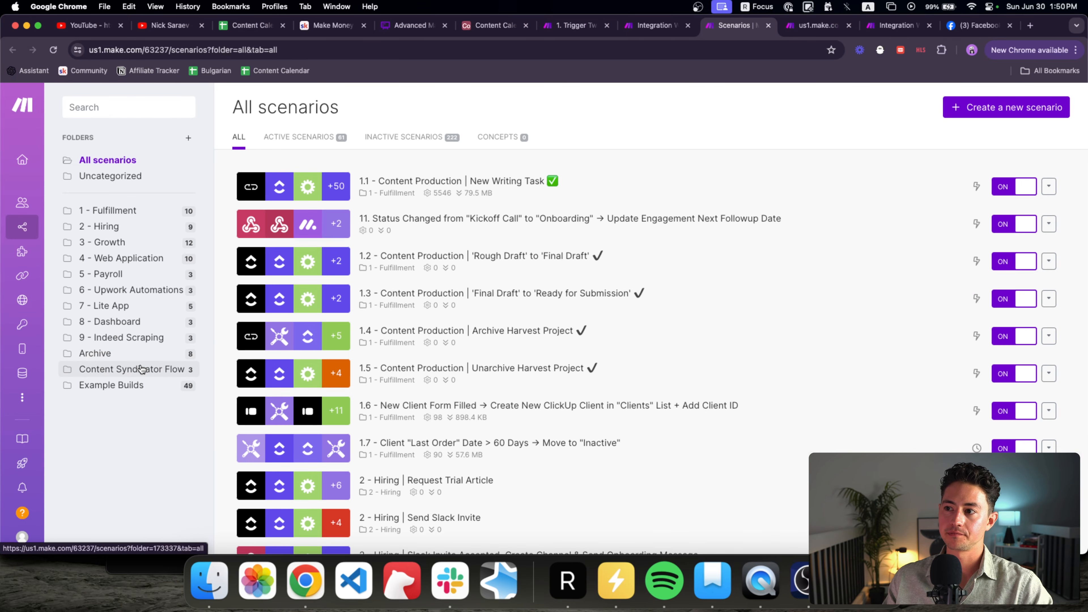
click(142, 369)
click(912, 114)
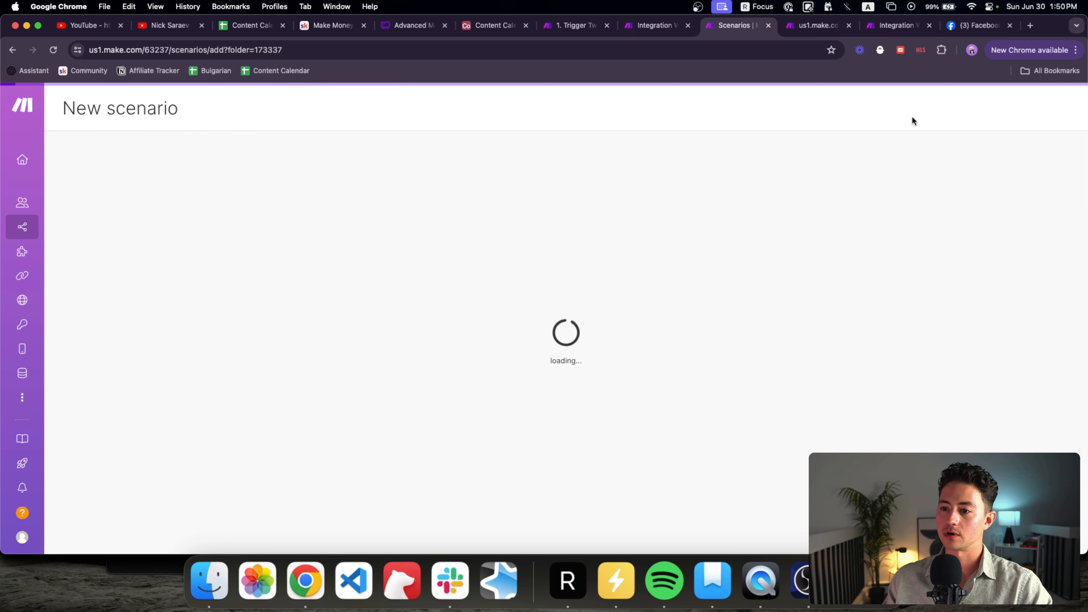
click(816, 25)
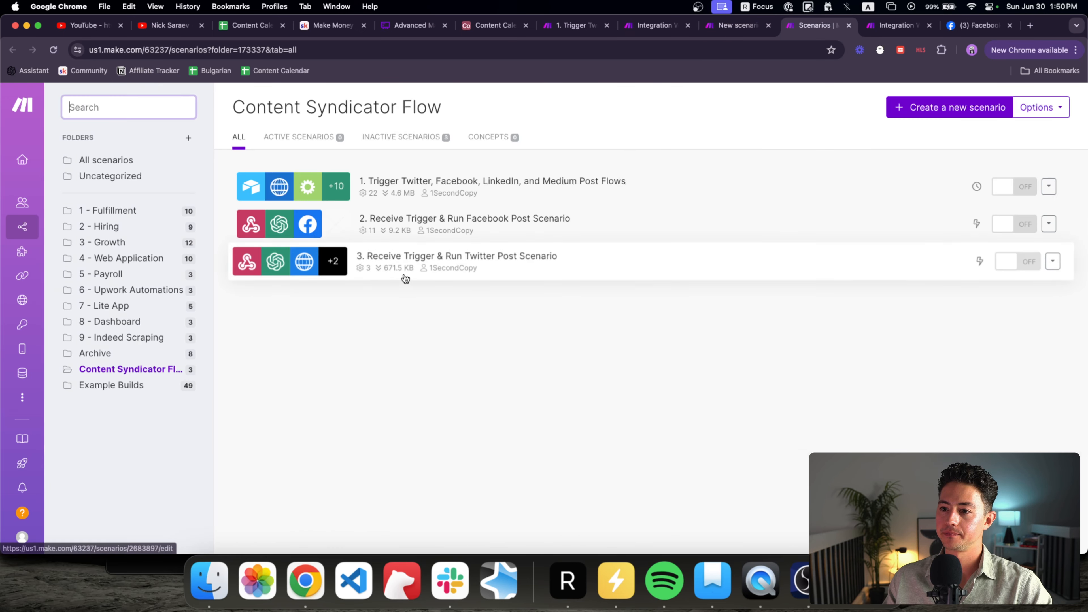
click(911, 114)
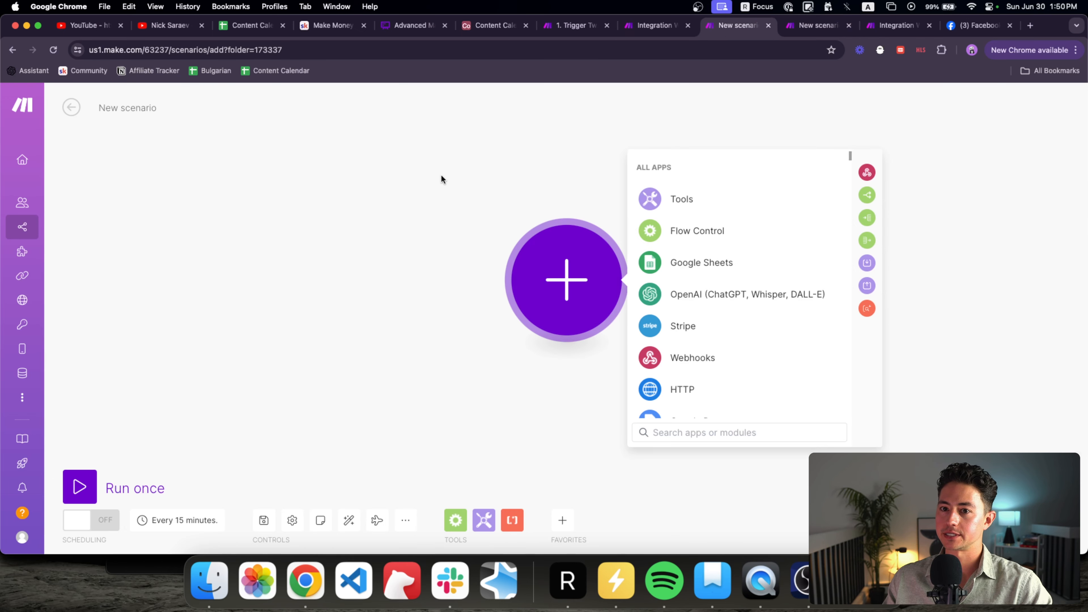
Step: Add a Webhooks Custom webhook trigger as the first module in both new scenarios
click(698, 359)
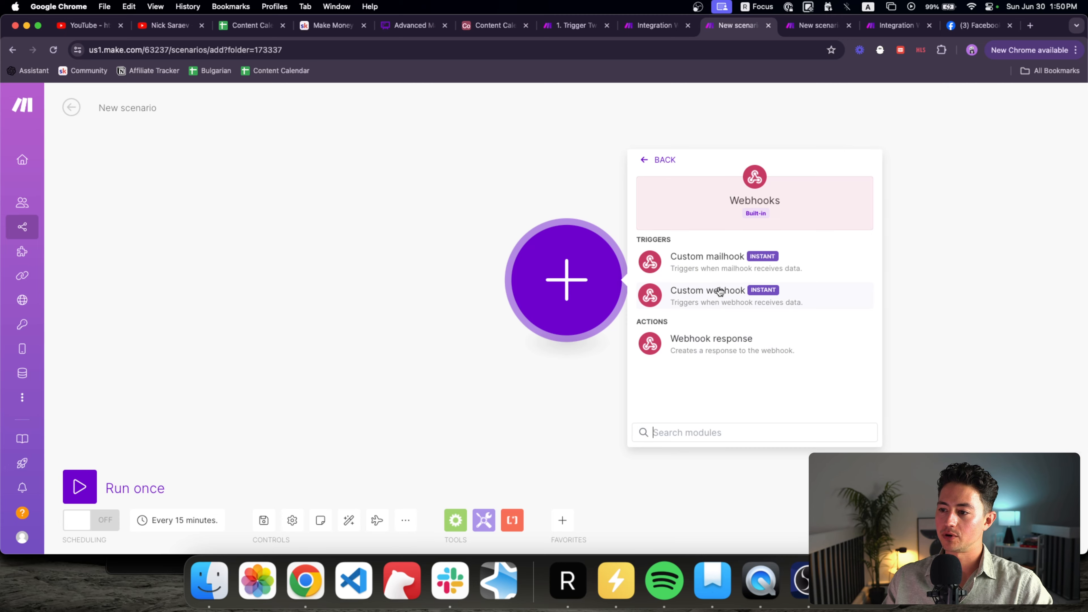
click(719, 299)
key(ctrl+Tab)
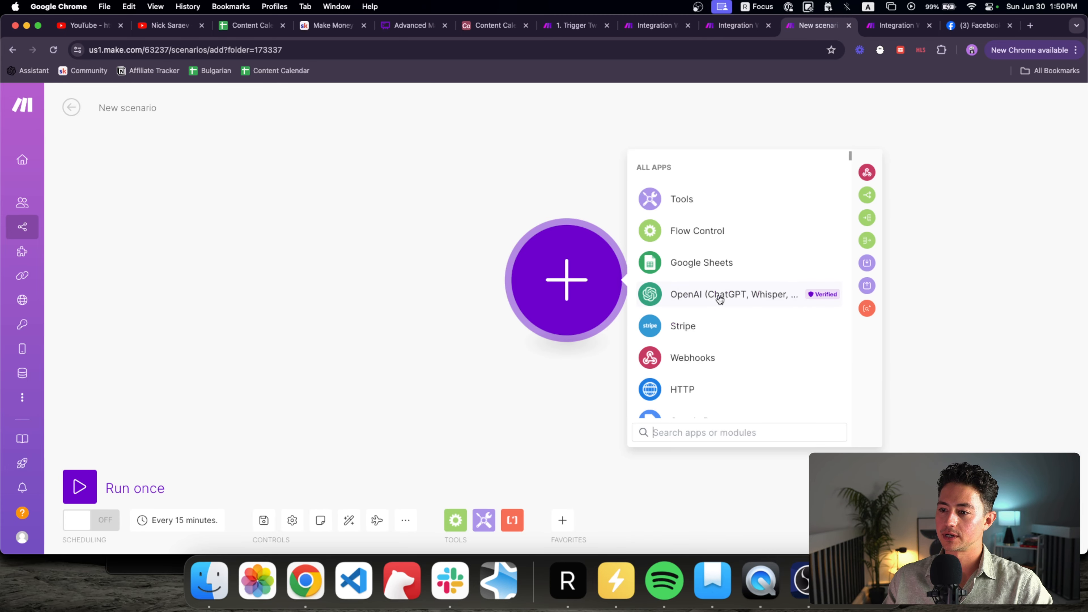
click(688, 352)
click(717, 300)
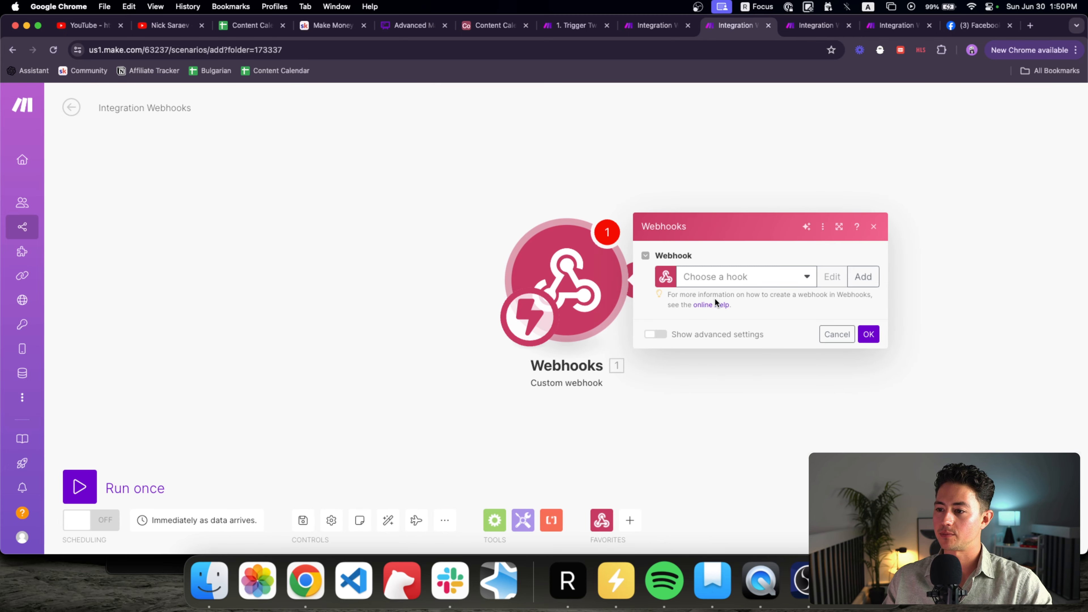
Step: Create and save a new webhook named 'Example Breaking Up Scenario LinkedIn Flow'
click(743, 277)
click(863, 277)
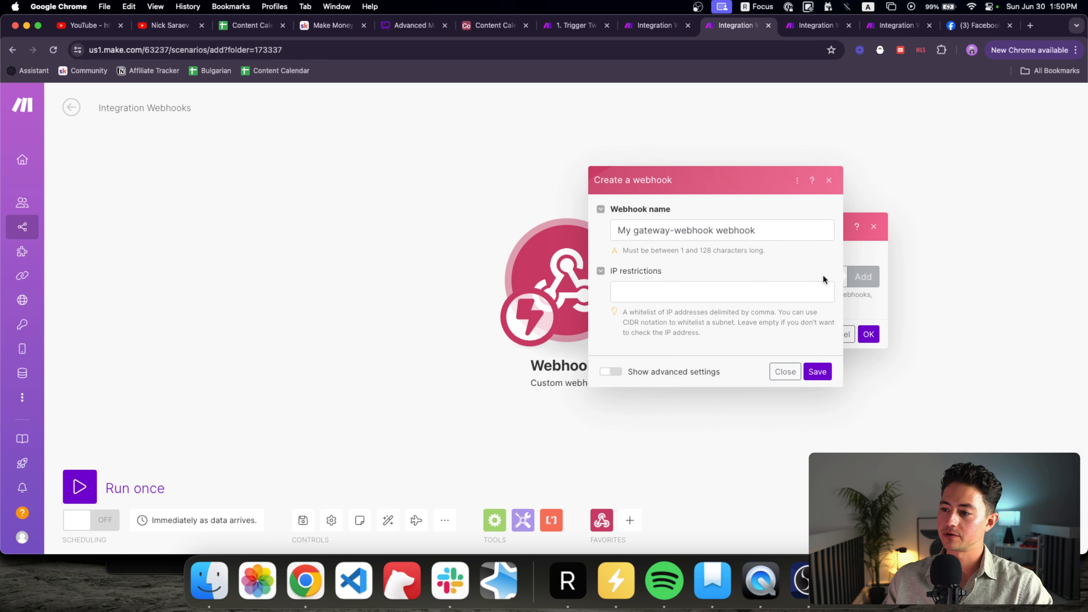
text(Example Breaking Up Scenario Facebook Flow)
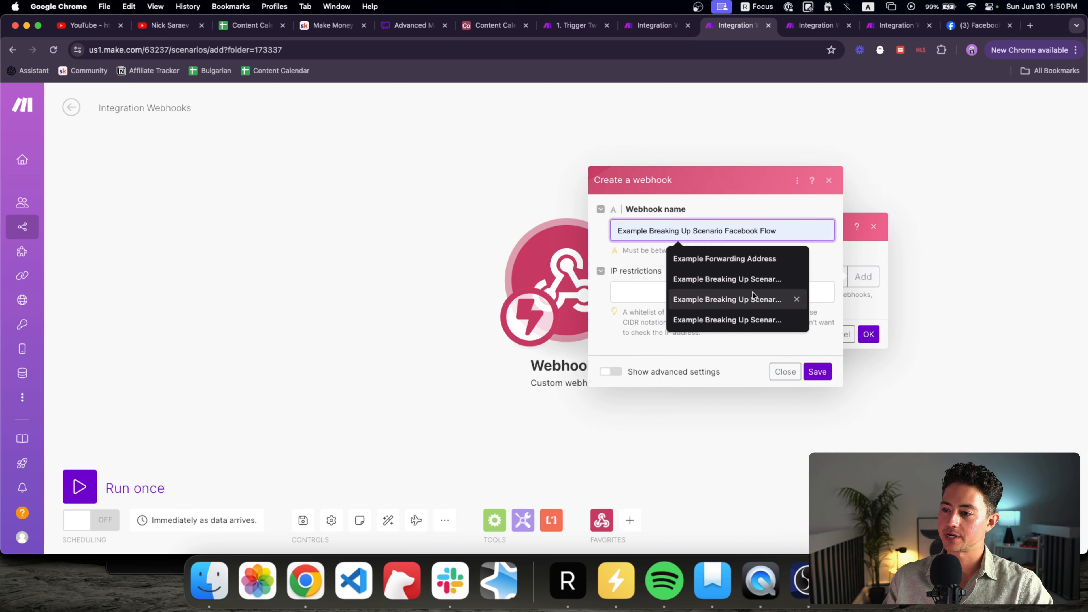
click(746, 318)
double_click(764, 230)
text(Link)
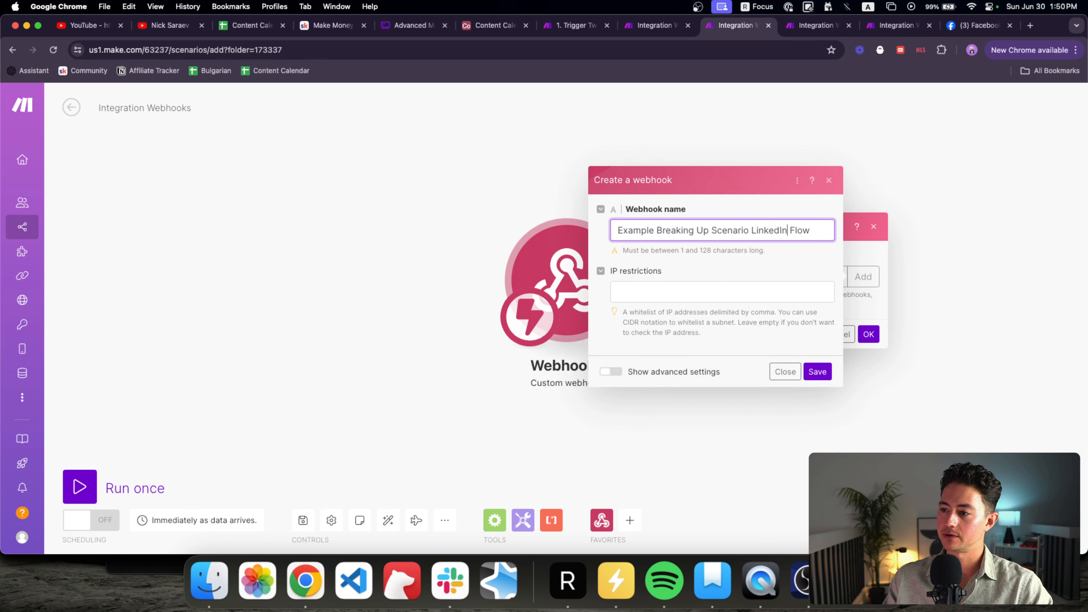
text(edIn)
click(818, 372)
Step: In the other scenario, create and save the Medium flow webhook, then confirm it
key(ctrl+Tab)
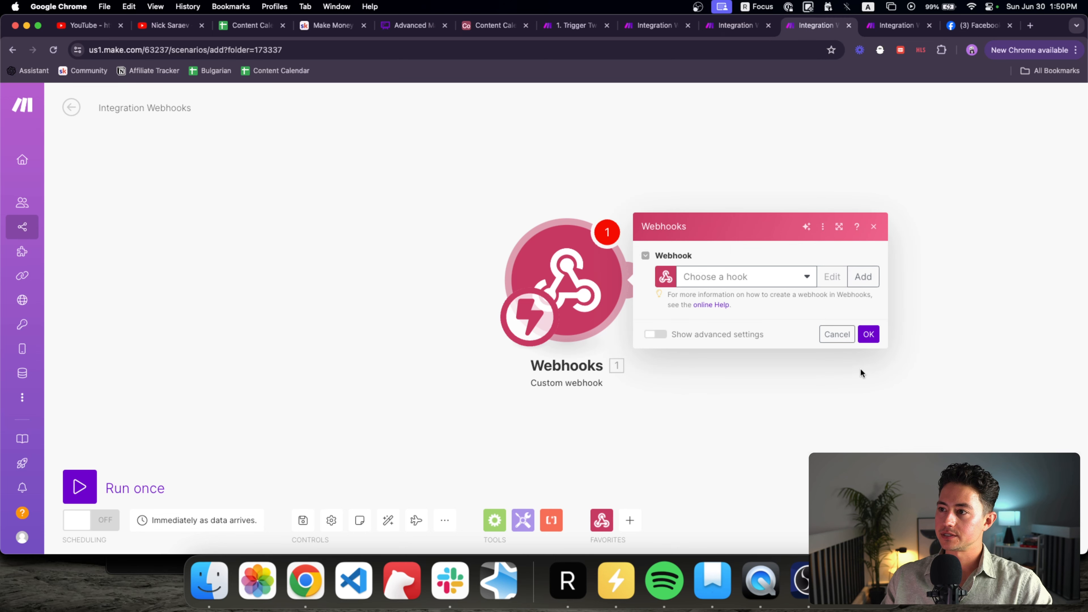
click(735, 284)
click(856, 280)
click(780, 227)
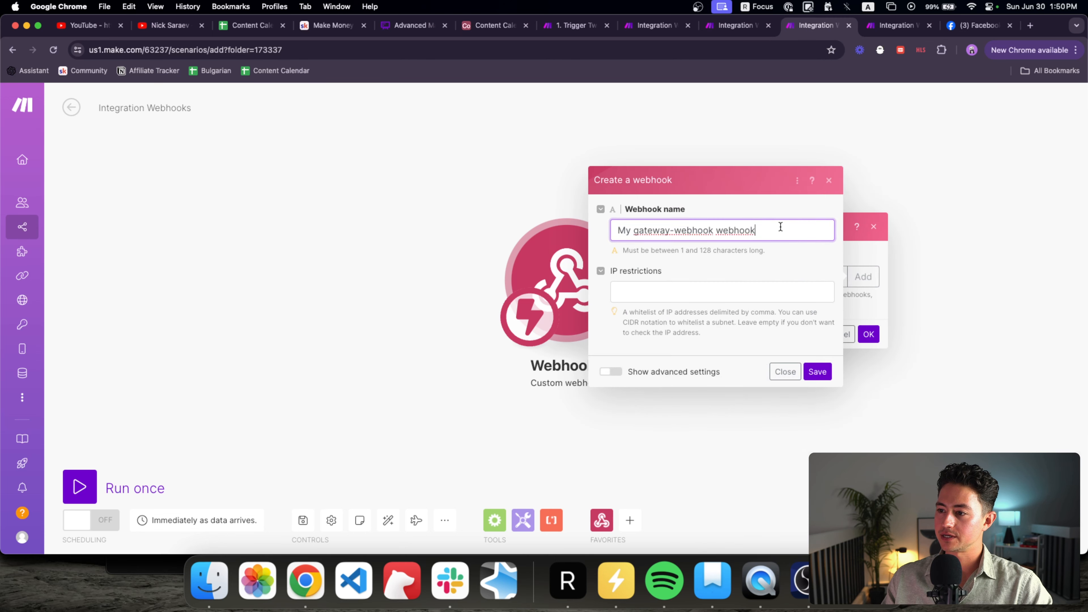
key(super+a)
text(Example Breaking Up Scenario LinkedIn Flow)
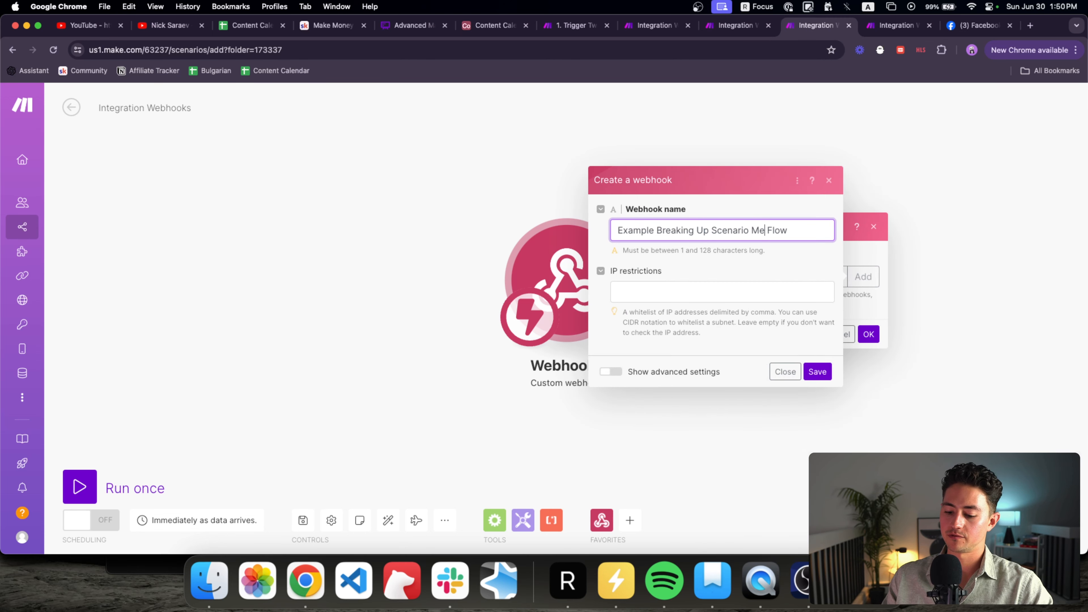
click(818, 371)
click(868, 370)
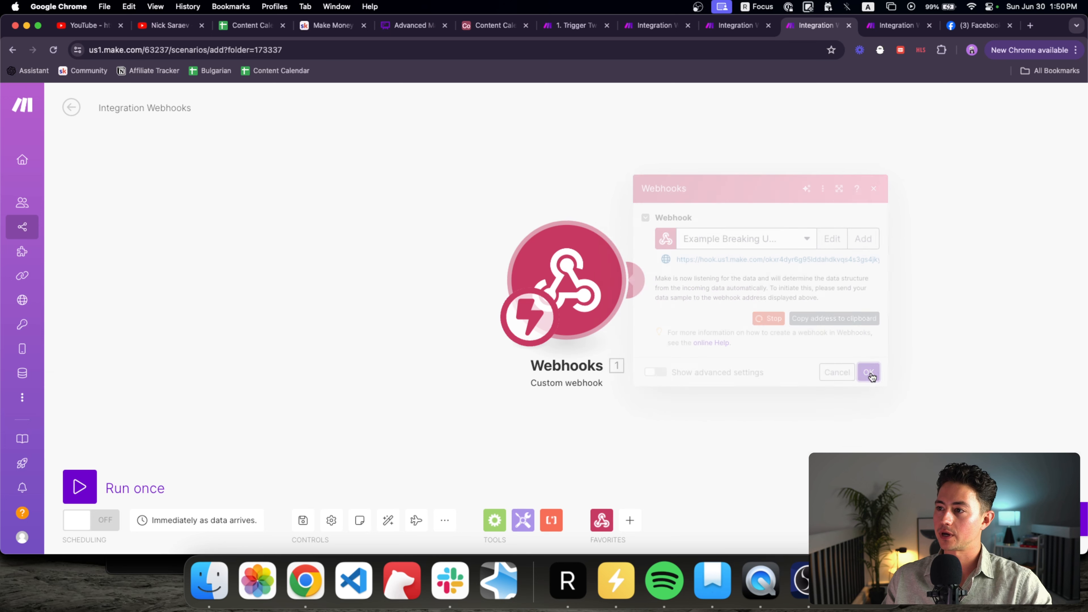
click(747, 28)
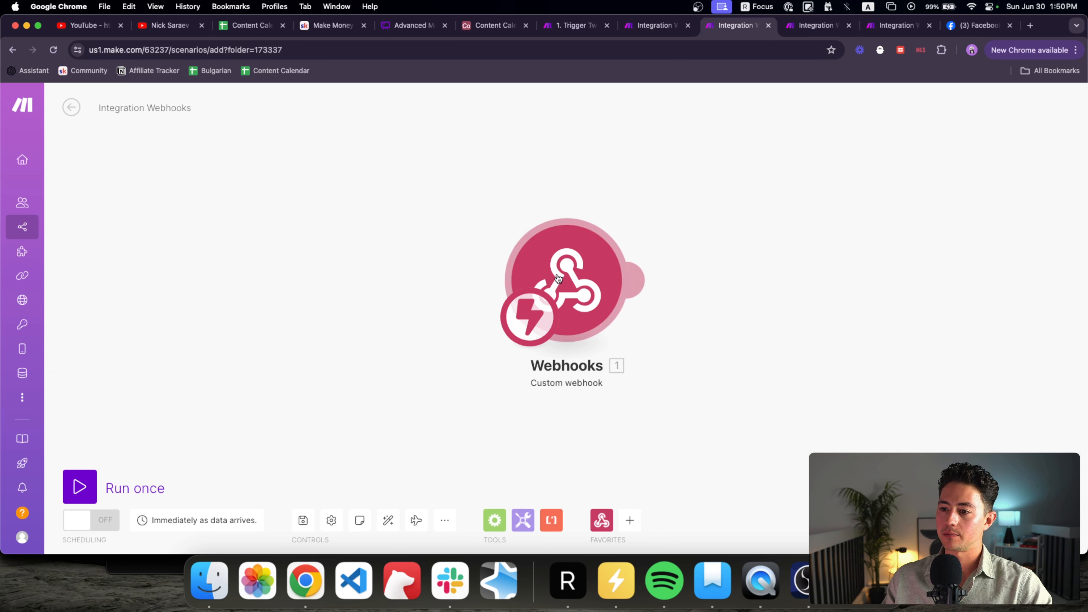
Step: Paste the copied scenario title into the first new scenario, changing it to number 4 and Medium
key(ctrl+shift+Tab)
key(super+a)
key(super+c)
key(ctrl+Tab)
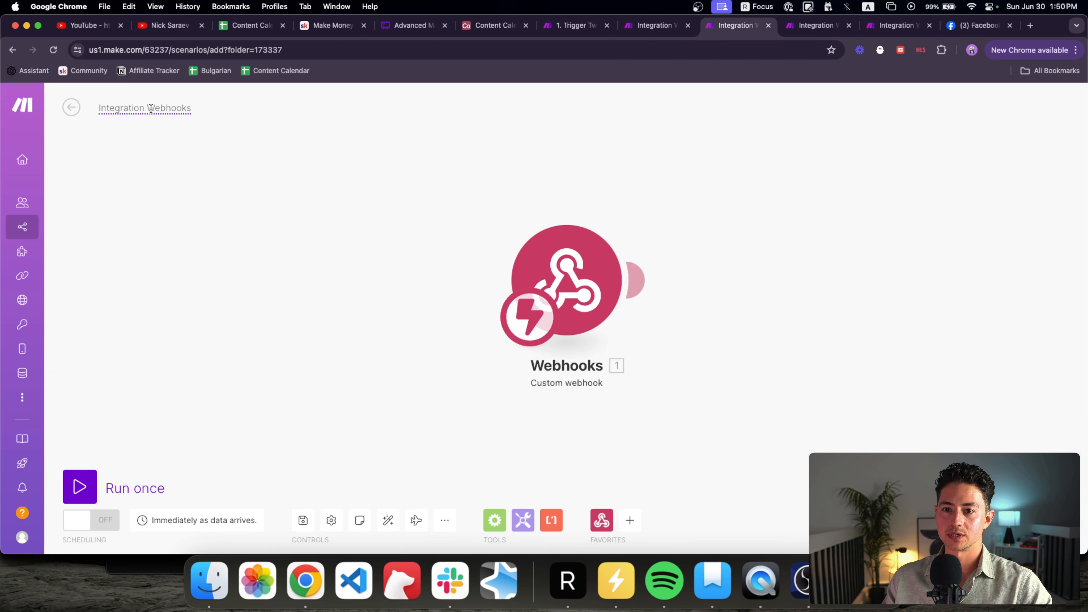
click(152, 108)
key(super+v)
double_click(101, 108)
text(4)
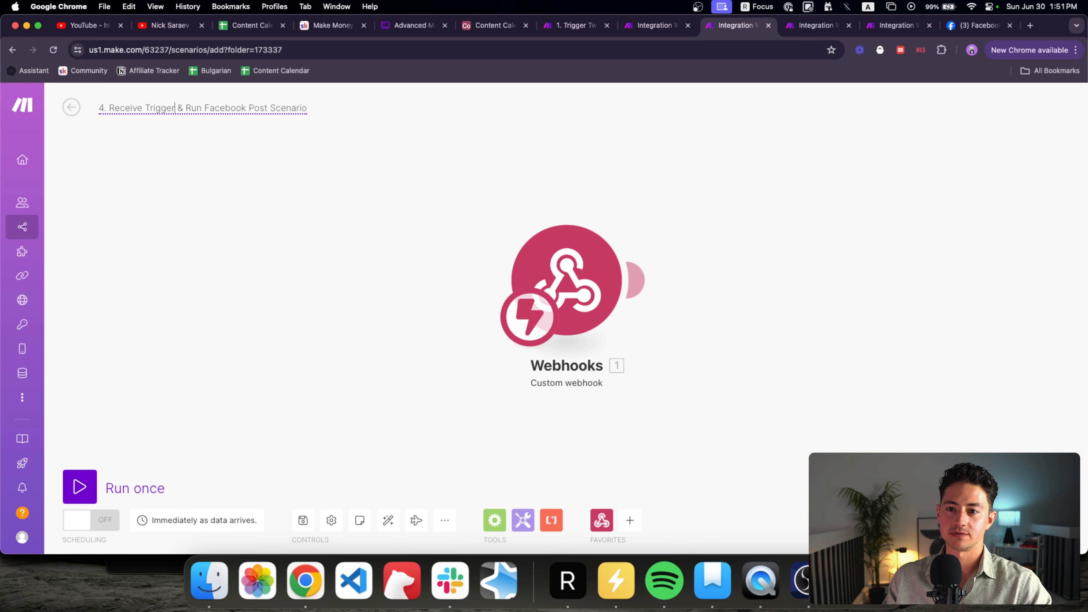
key(shift+alt+Right)
text(Medium)
Step: Paste that title into the second new scenario, then change the first one's platform to LinkedIn
key(super+a)
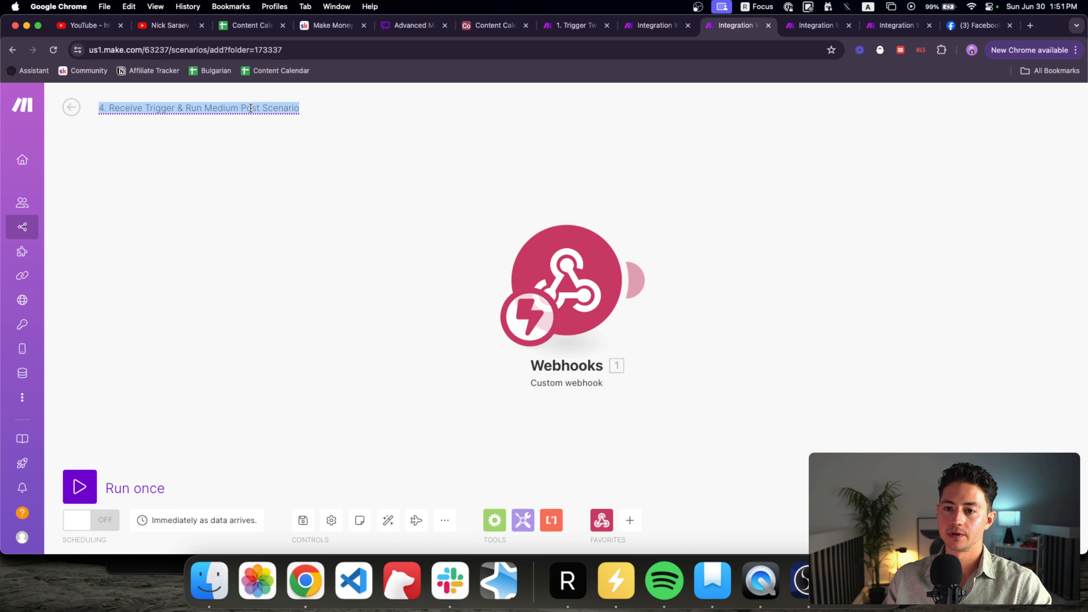
key(super+c)
key(ctrl+Tab)
click(151, 108)
key(super+v)
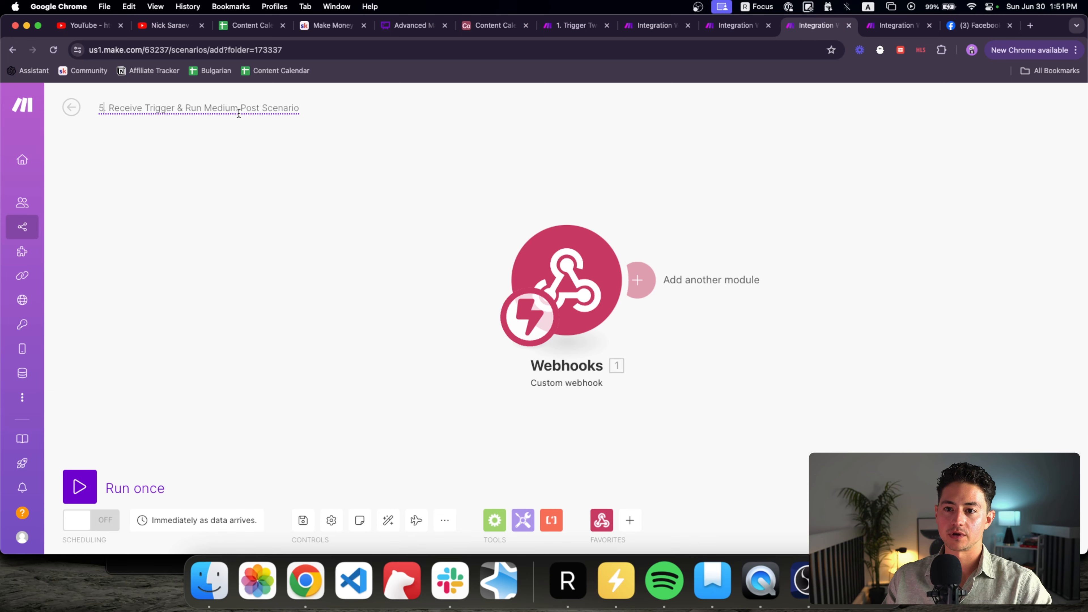
key(ctrl+shift+Tab)
double_click(231, 108)
text(Linke)
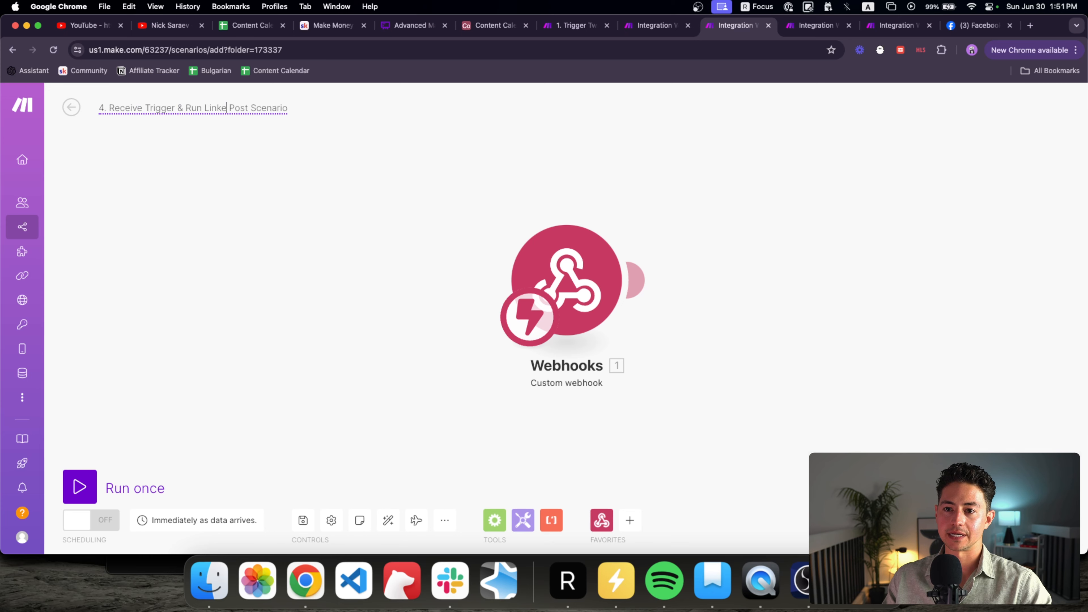
text(dIn)
key(ctrl+Tab)
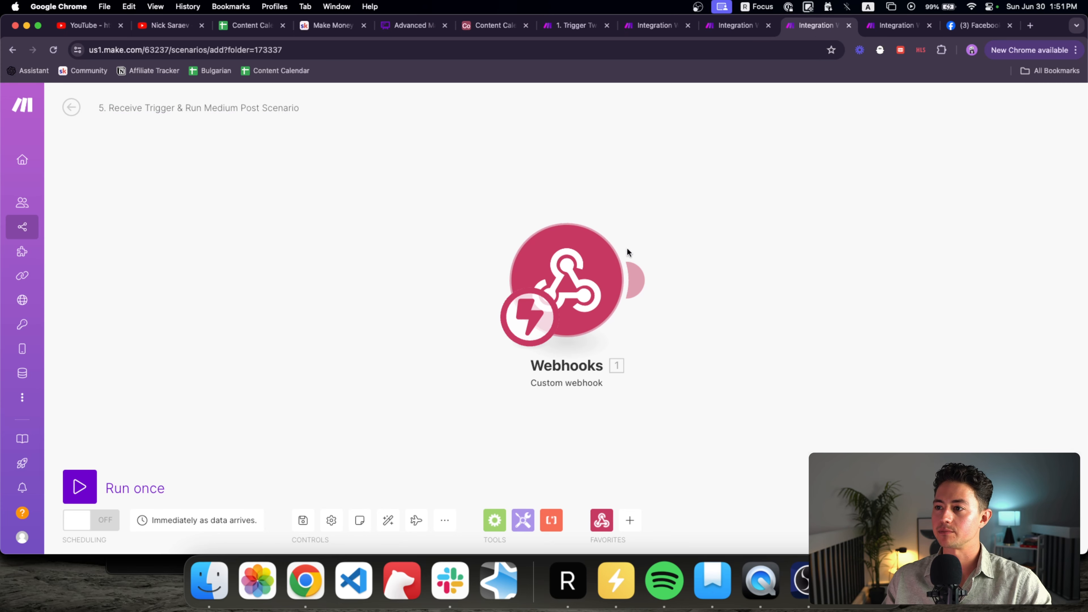
key(ctrl+shift+Tab)
click(624, 277)
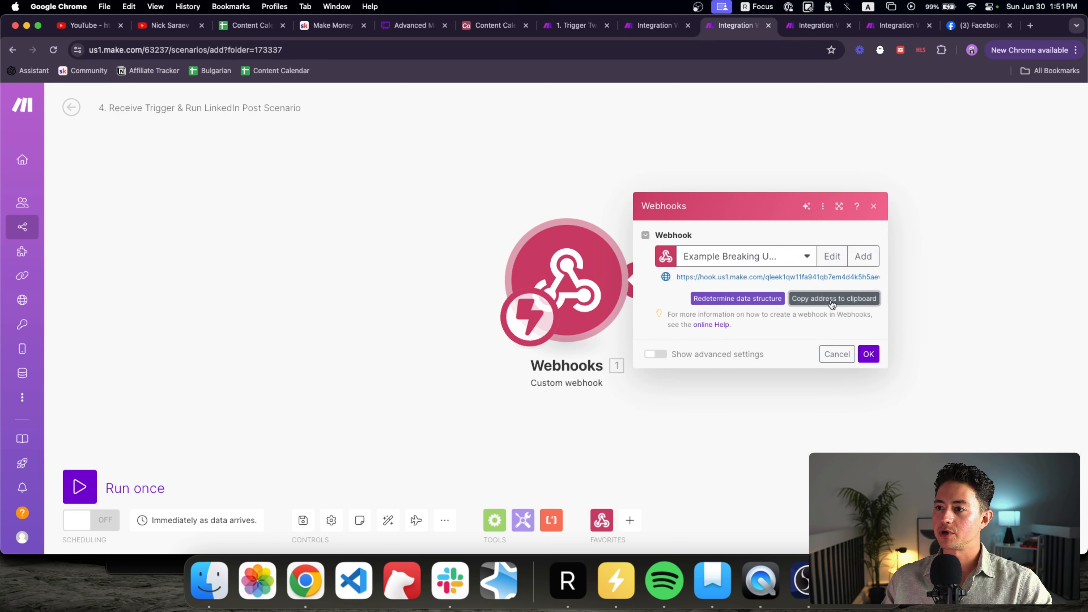
Step: Paste the LinkedIn webhook address into Call LinkedIn Post Scenario's URL field
click(590, 31)
scroll(451, 248, up, 4)
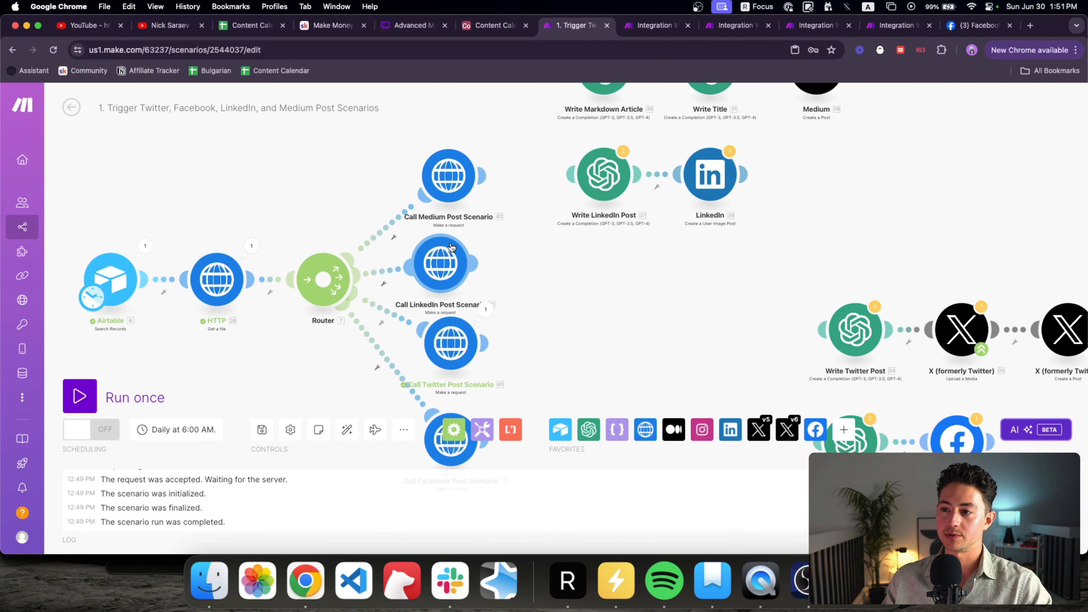
click(433, 267)
click(607, 162)
key(super+a)
key(super+v)
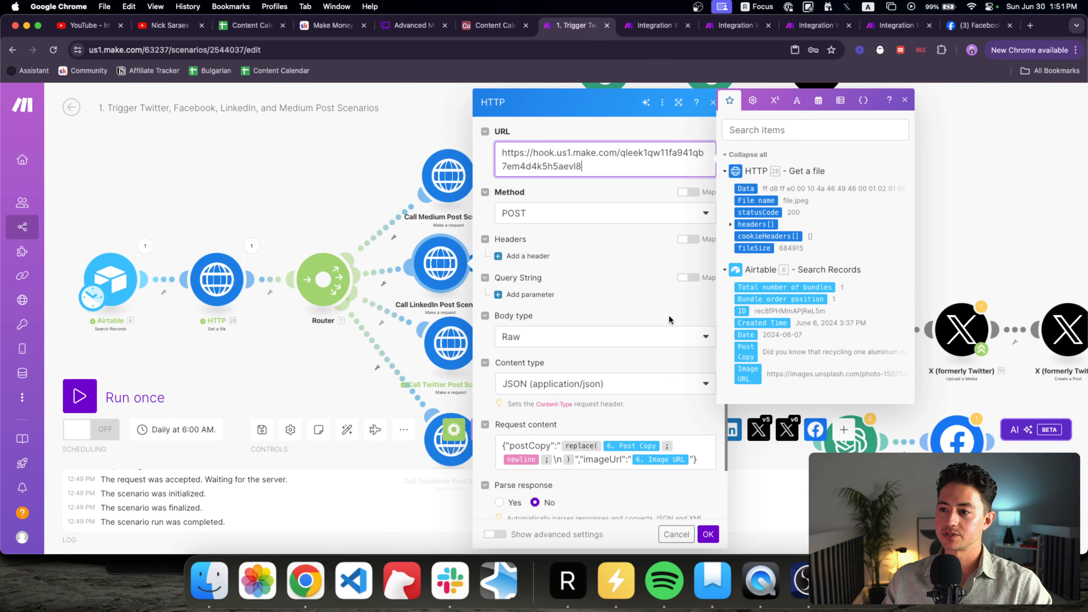
click(712, 538)
Step: Copy the Medium webhook address and paste it into Call Medium Post Scenario's URL field
click(879, 28)
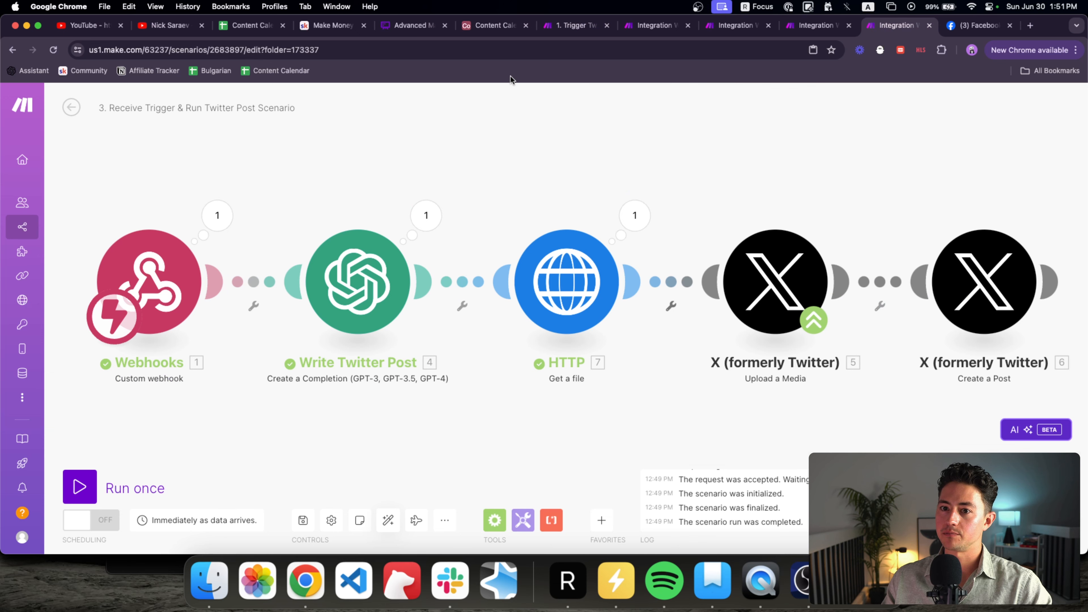
key(ctrl+shift+Tab)
click(555, 275)
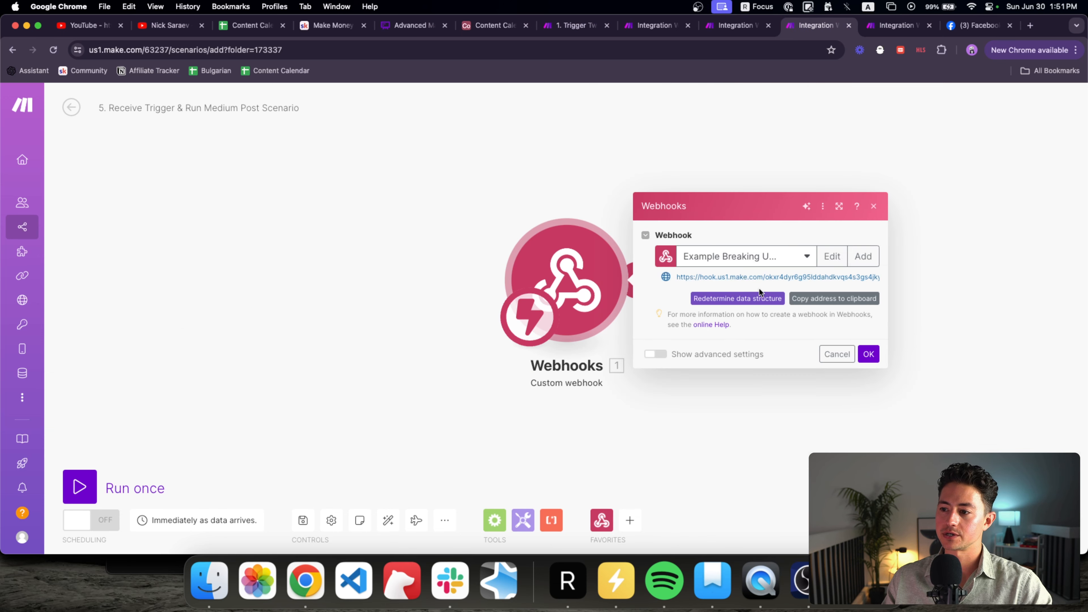
click(574, 25)
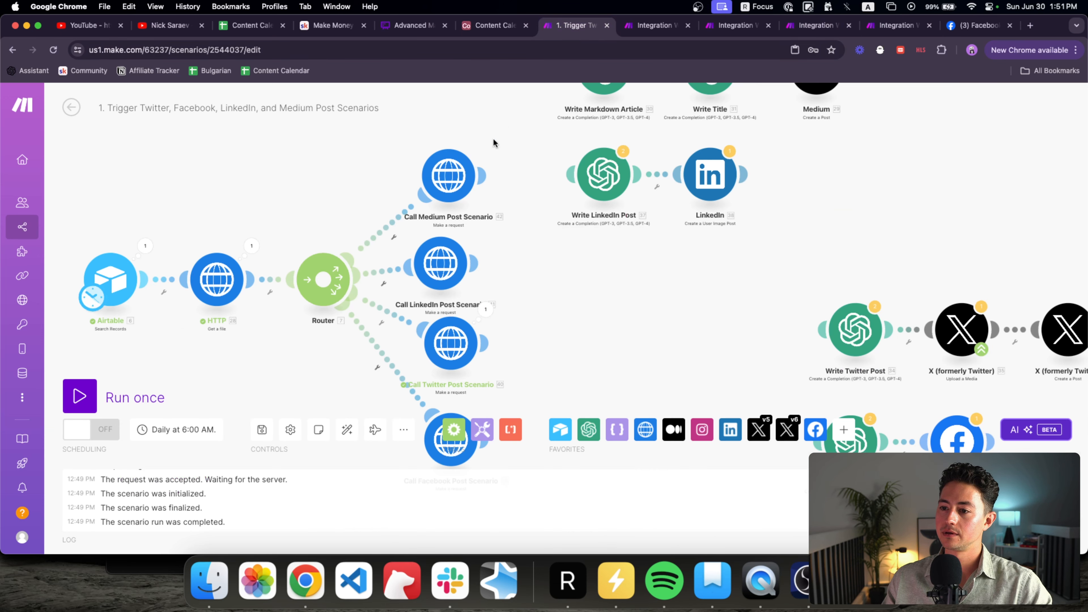
click(449, 178)
click(602, 146)
key(super+a)
key(super+v)
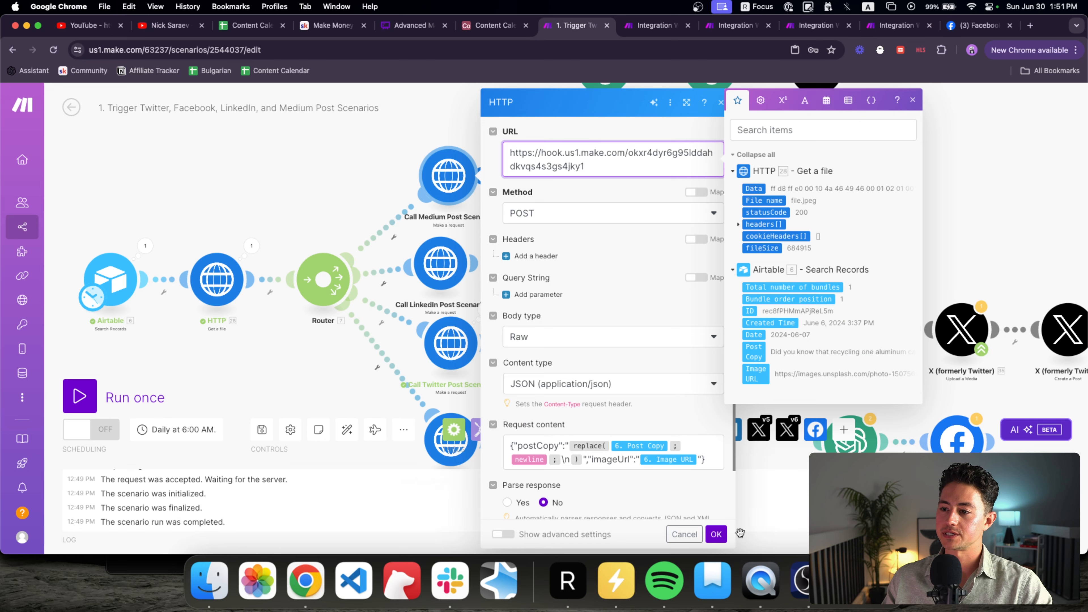
click(716, 534)
Step: Rearrange the main scenario's modules, shifting the right-hand group and raising the Medium and LinkedIn calls
scroll(690, 405, down, 5)
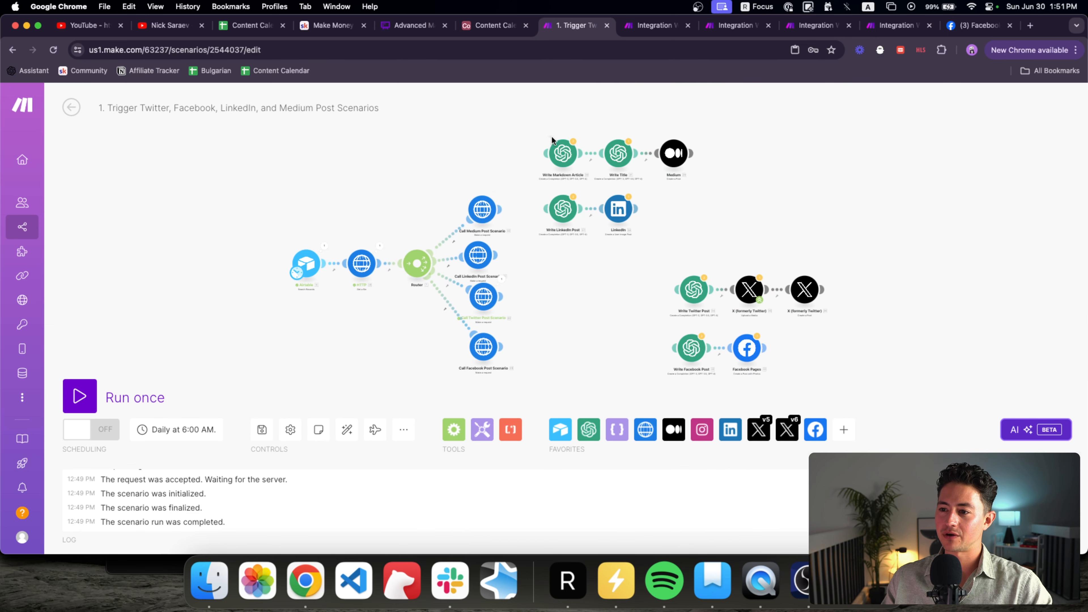
drag(552, 139, 836, 384)
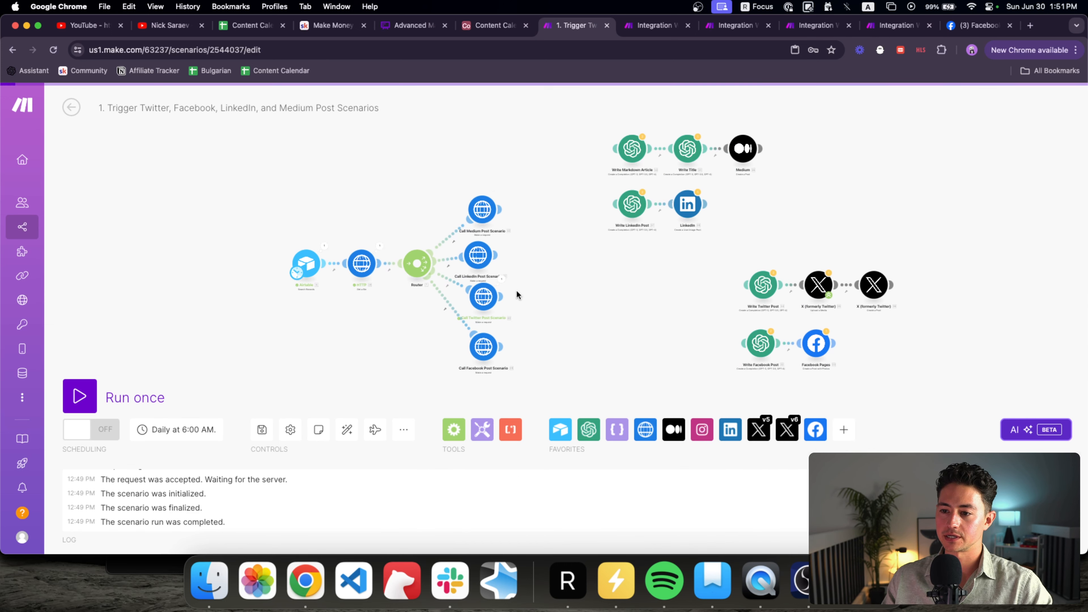
drag(470, 232, 474, 218)
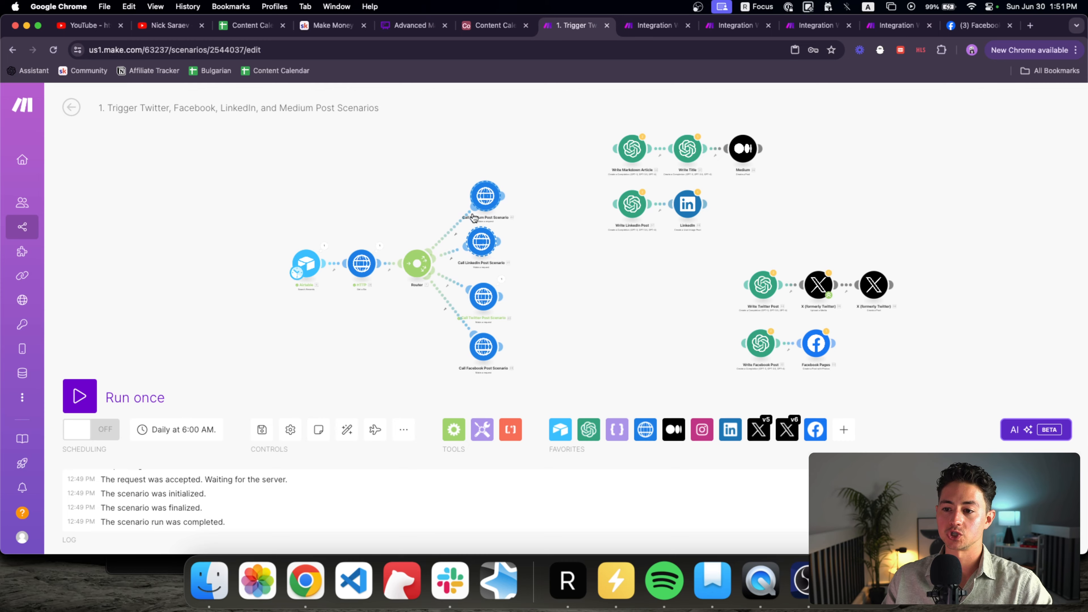
scroll(437, 287, up, 3)
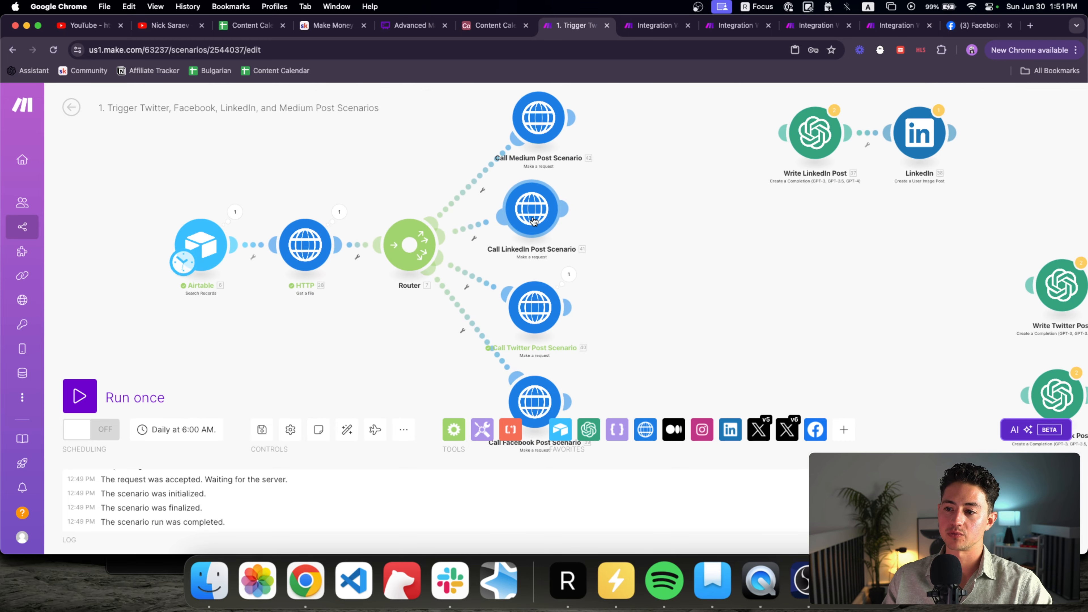
drag(700, 184, 523, 187)
scroll(522, 187, down, 3)
drag(602, 209, 551, 273)
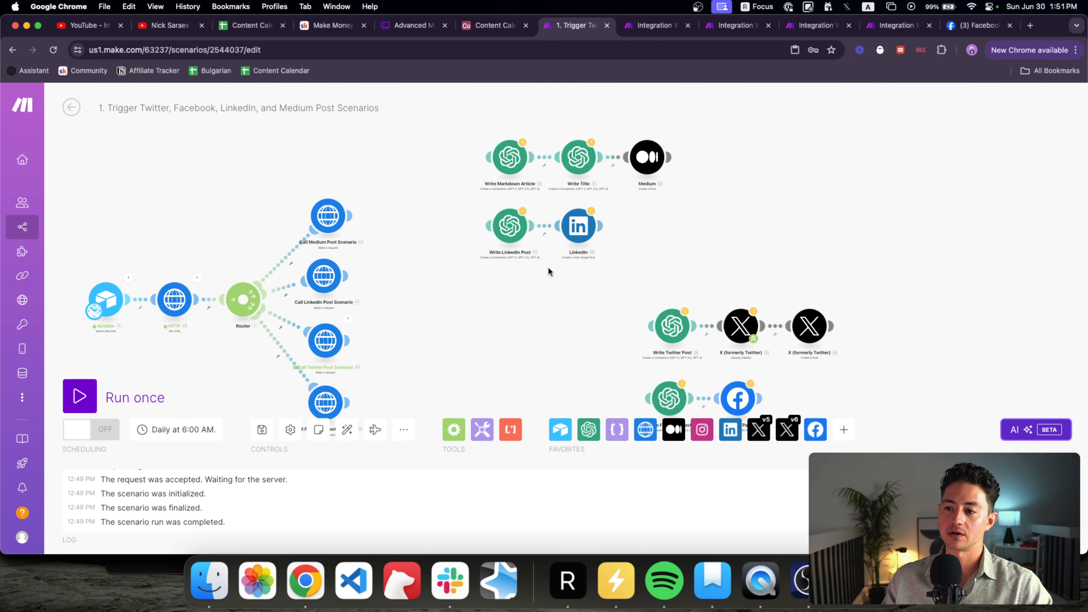
drag(645, 280, 491, 210)
click(796, 28)
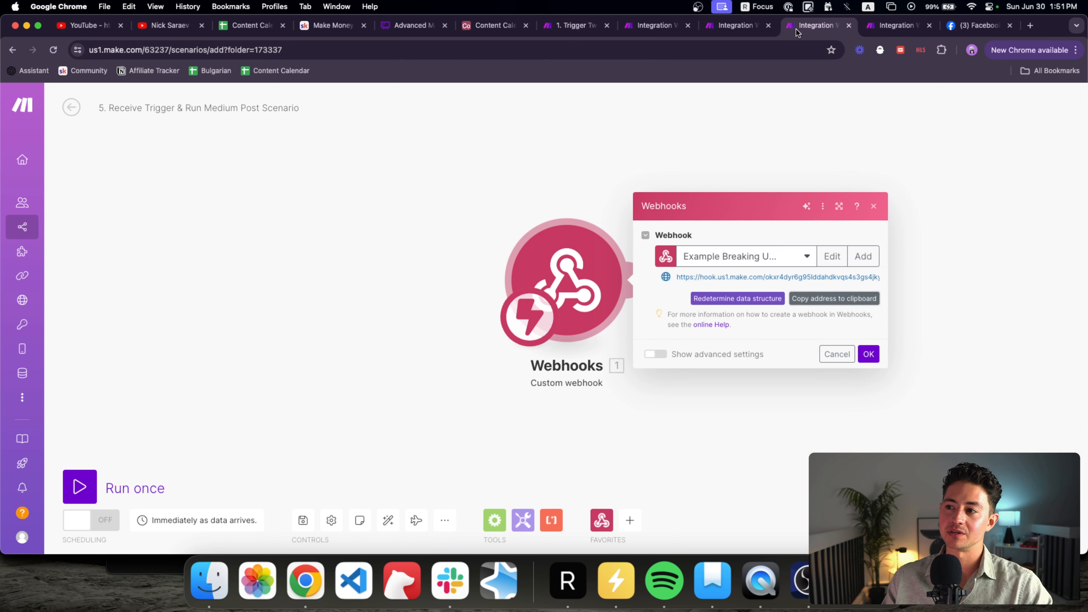
Step: Paste the copied LinkedIn modules after the webhook in the LinkedIn scenario
click(730, 33)
click(869, 354)
key(super+v)
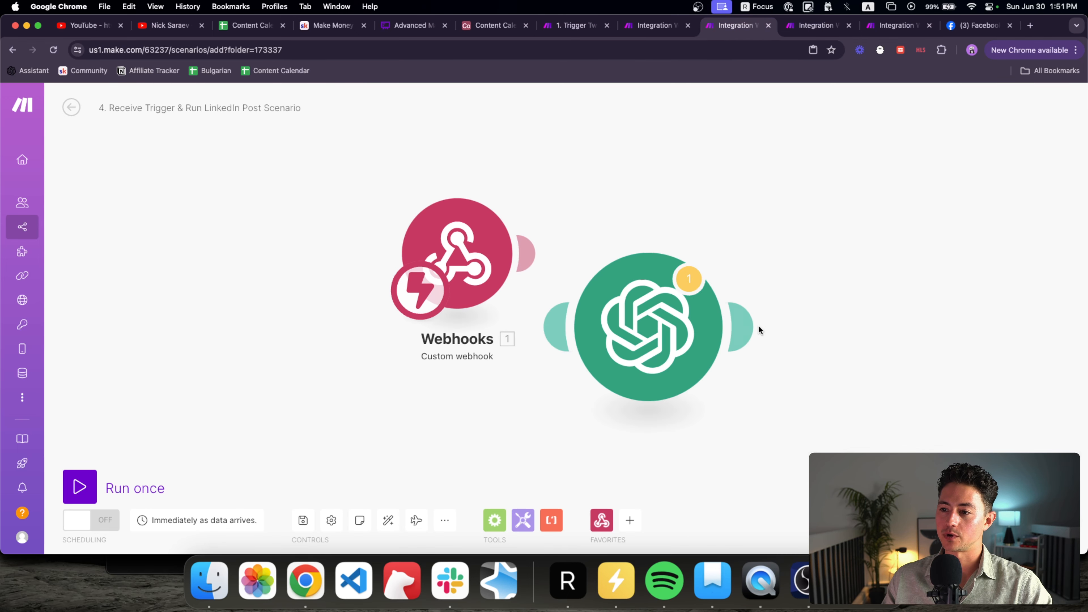
Step: In Write LinkedIn Post, strip the platform rules from the system message and paste in the style lines
click(566, 254)
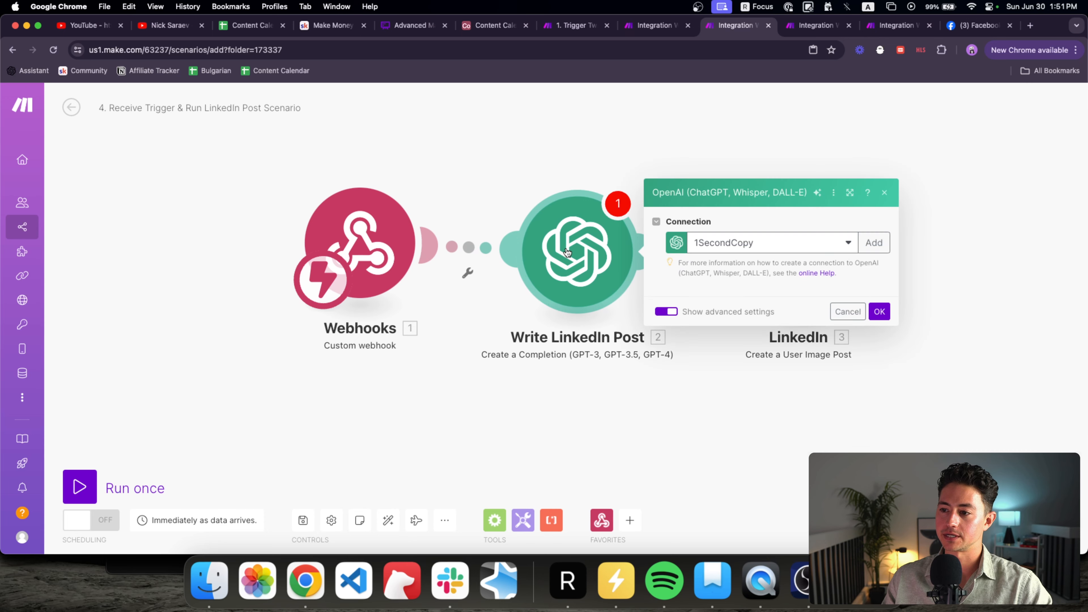
scroll(729, 322, down, 3)
click(728, 322)
key(shift+super+Down)
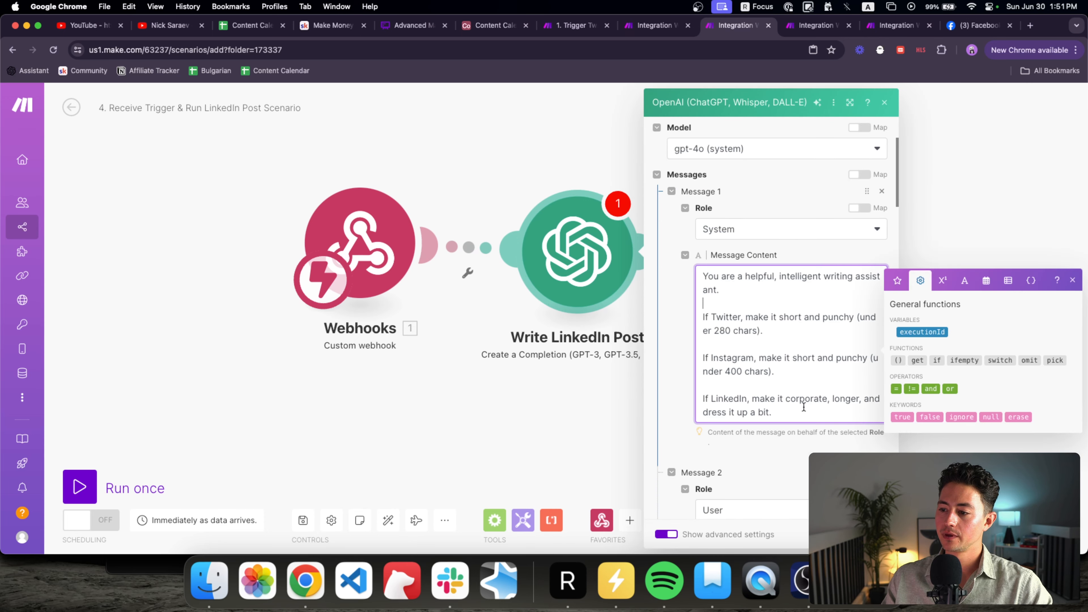
key(BackSpace)
key(BackSpace)
key(BackSpace)
scroll(737, 403, down, 2)
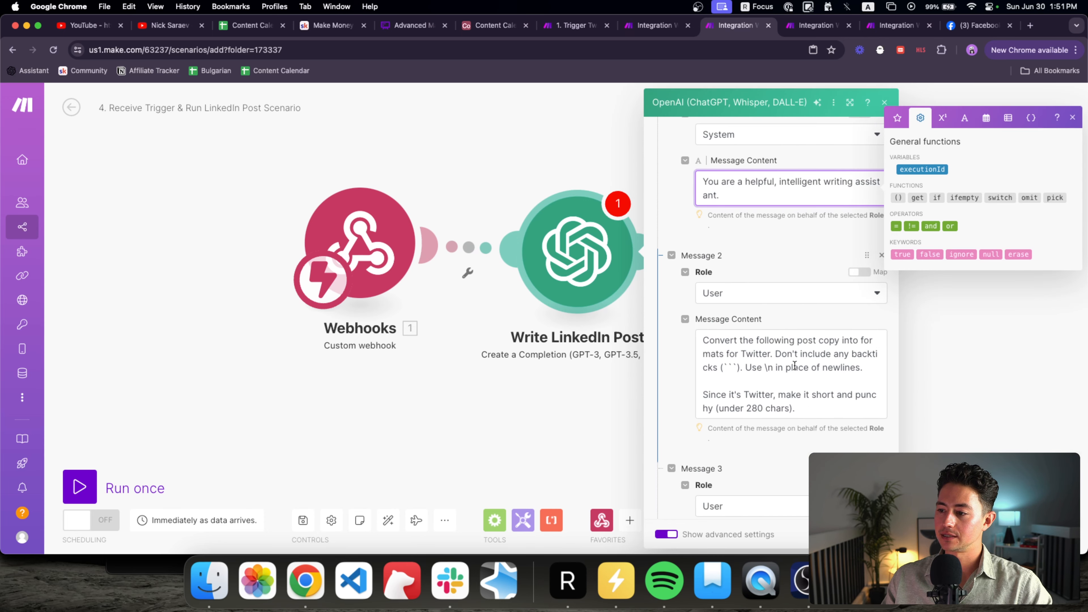
click(771, 393)
click(789, 194)
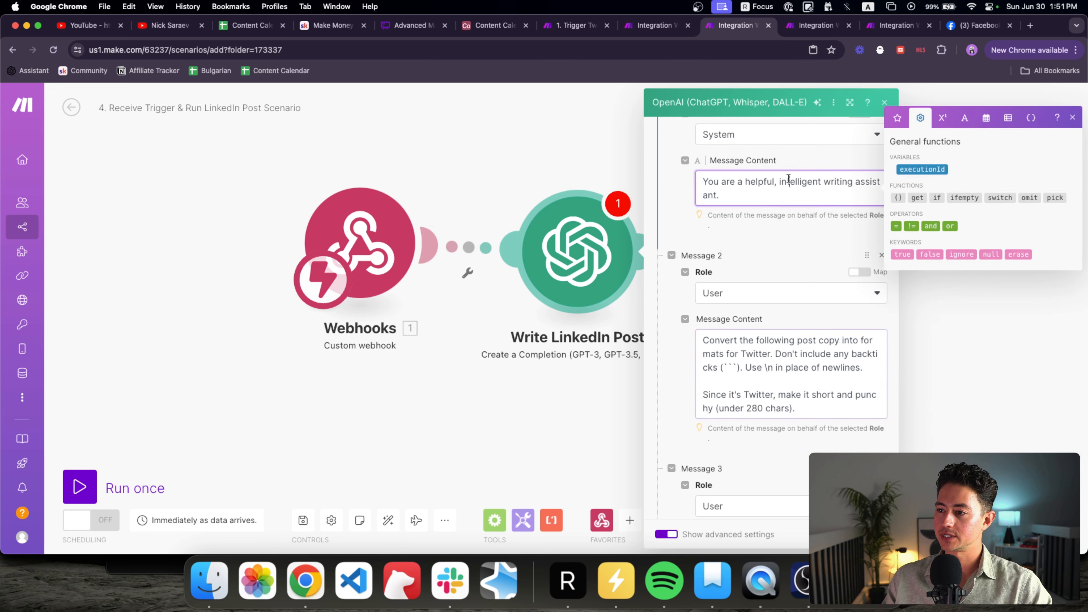
key(Return)
text(If Twitter, make it short and punchy (under 280 chars).  If Instagram, make it short and punchy (under 400 chars).  If LinkedIn, make it corporate, longer, and dress it up a bit.)
Step: Move the LinkedIn style paragraph into Message 2 as 'Since it's…' and drop the Twitter and Instagram lines
triple_click(754, 308)
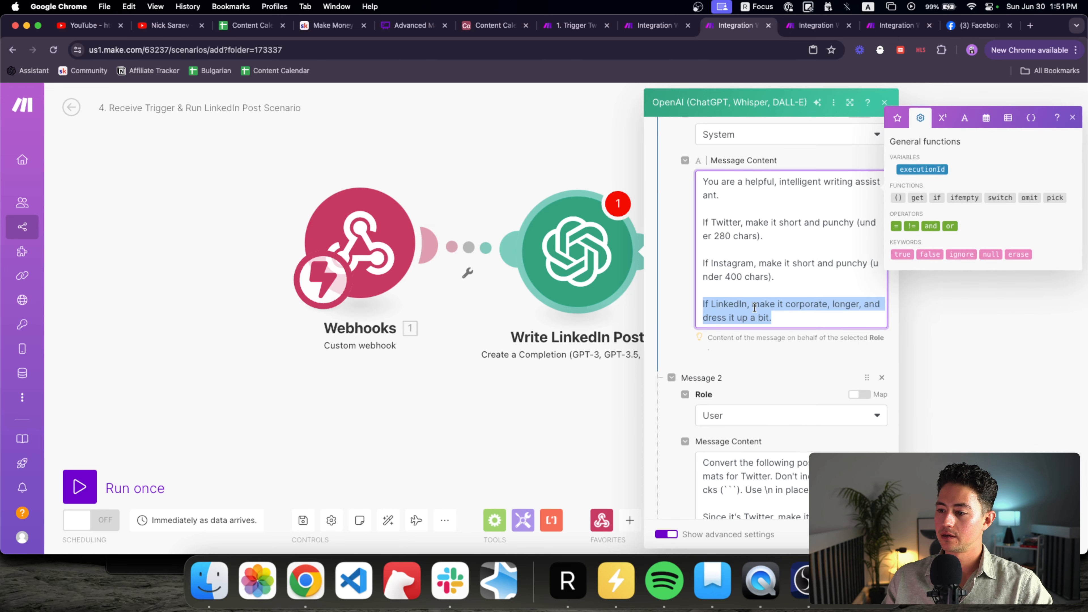
scroll(761, 331, down, 1)
key(super+x)
triple_click(758, 424)
key(super+v)
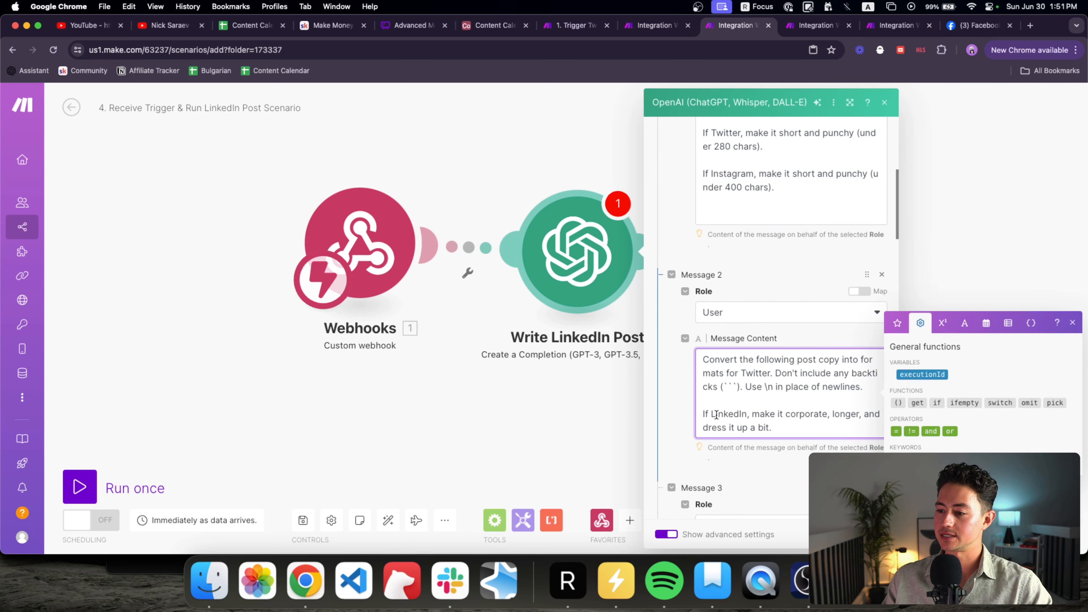
key(shift+alt+Left)
text(Since it's)
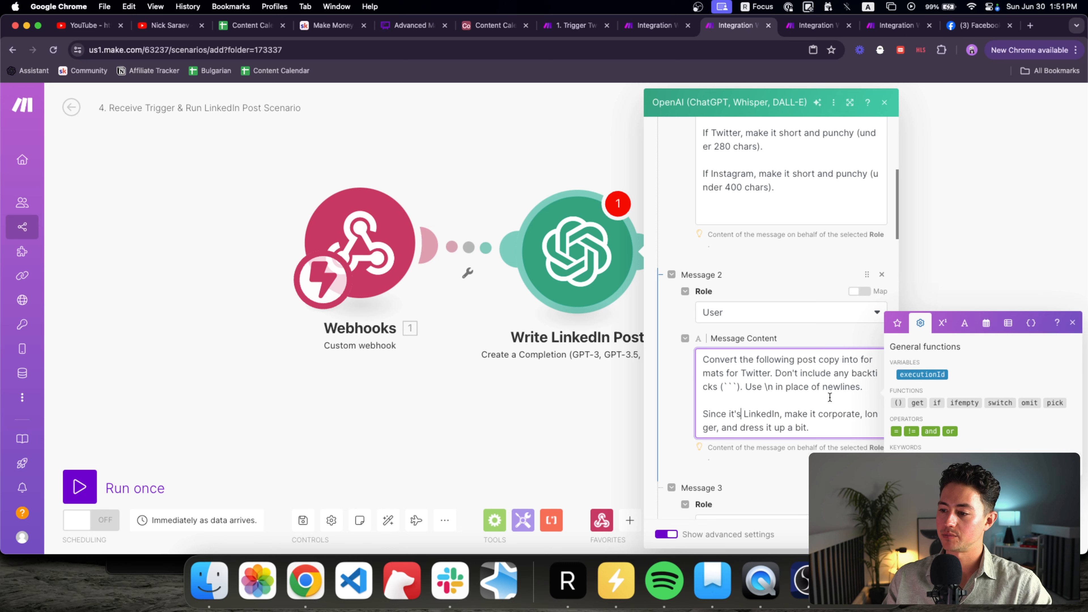
drag(777, 213, 720, 163)
key(BackSpace)
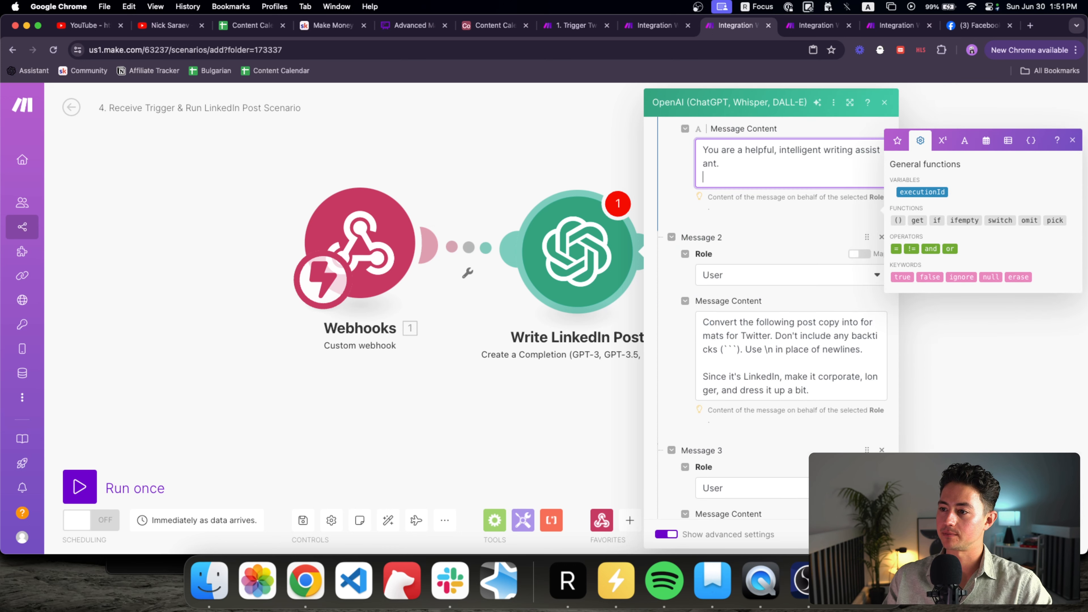
Step: Review the example post copy in the later messages and close the module
scroll(753, 297, down, 9)
click(767, 246)
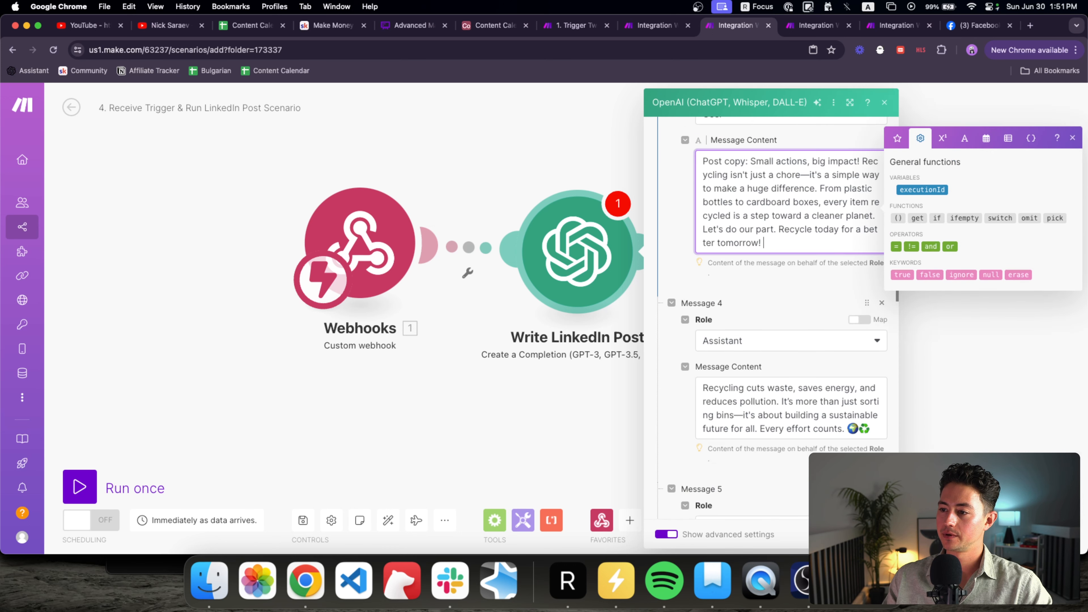
scroll(767, 246, down, 3)
scroll(715, 275, down, 5)
scroll(701, 265, up, 4)
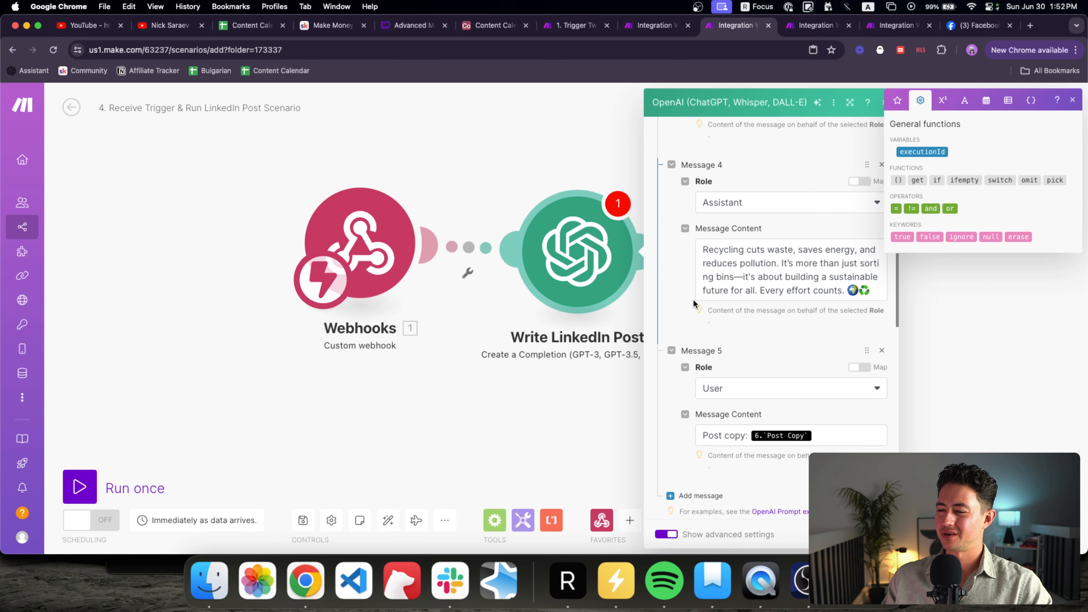
scroll(773, 369, up, 1)
key(Escape)
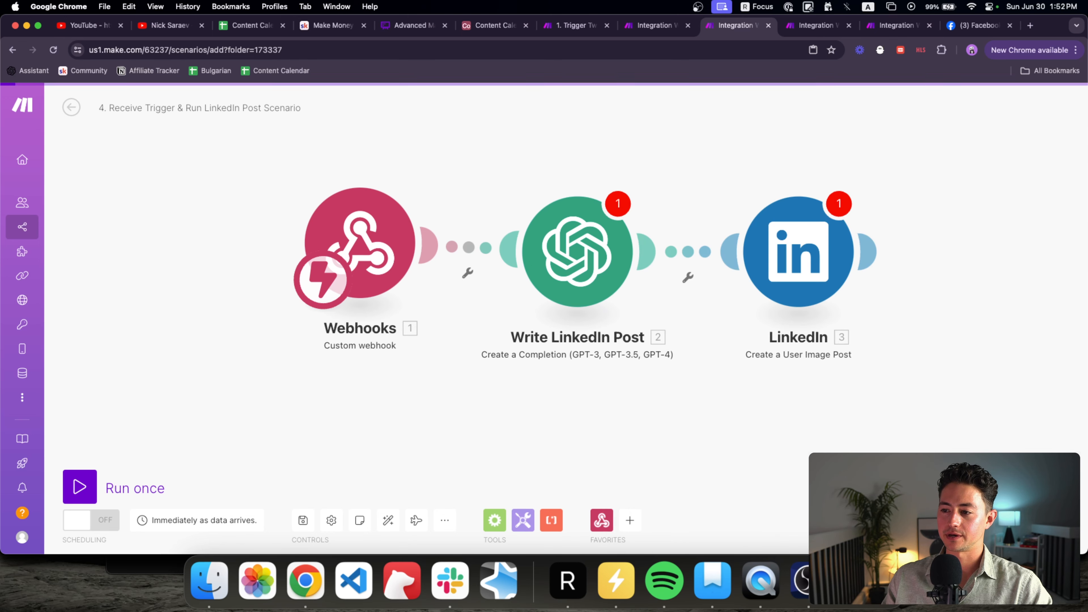
Step: Map 1.postCopy into Message 5 of Write LinkedIn Post, confirm, and check the LinkedIn module
click(488, 262)
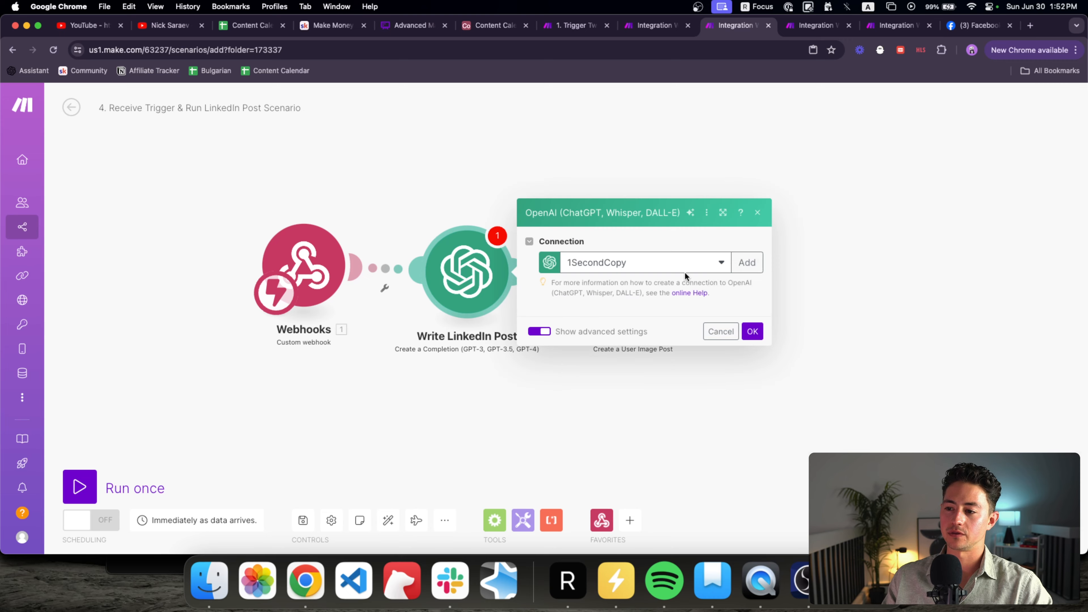
scroll(547, 337, down, 3)
scroll(547, 338, down, 10)
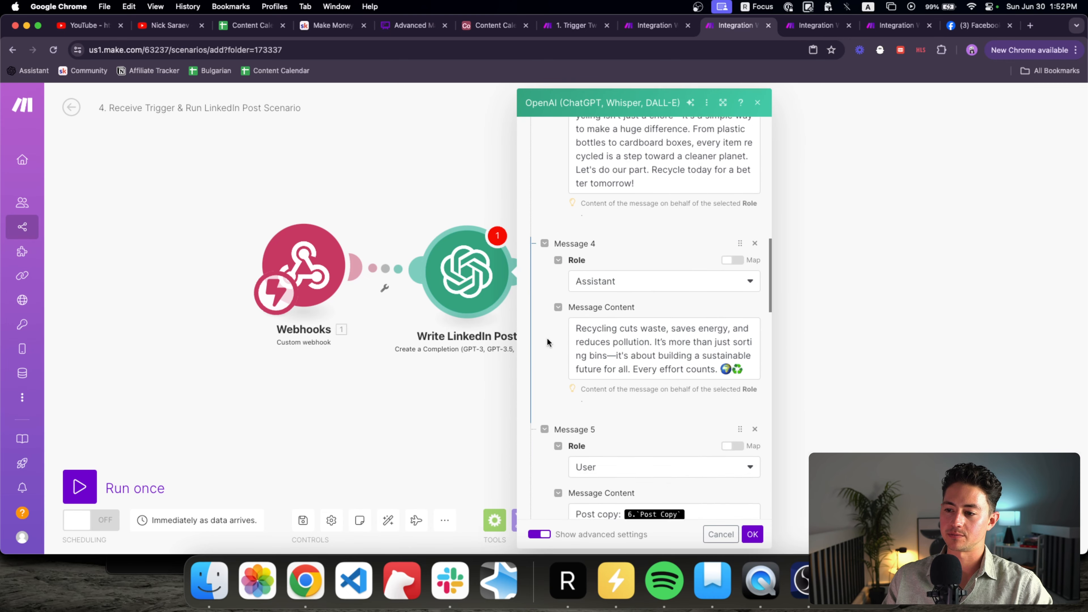
scroll(609, 330, up, 3)
click(691, 347)
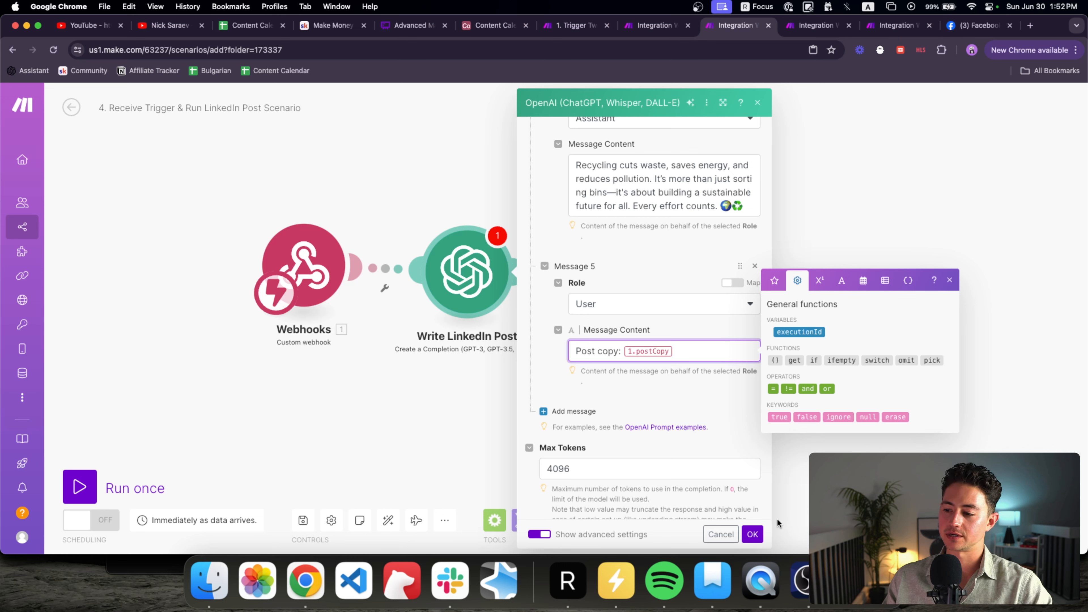
click(753, 534)
click(557, 279)
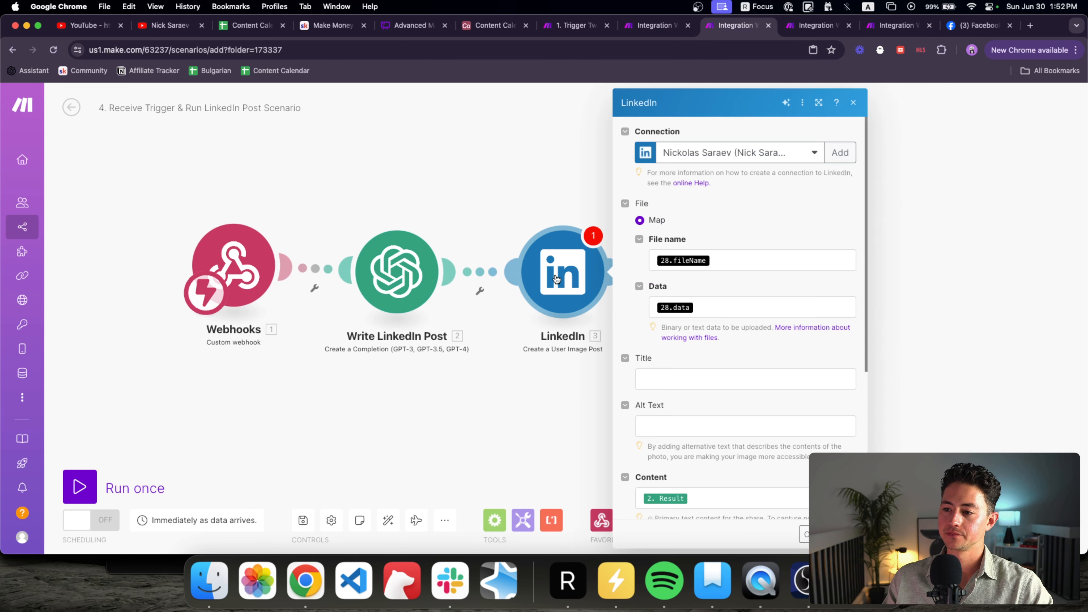
click(505, 243)
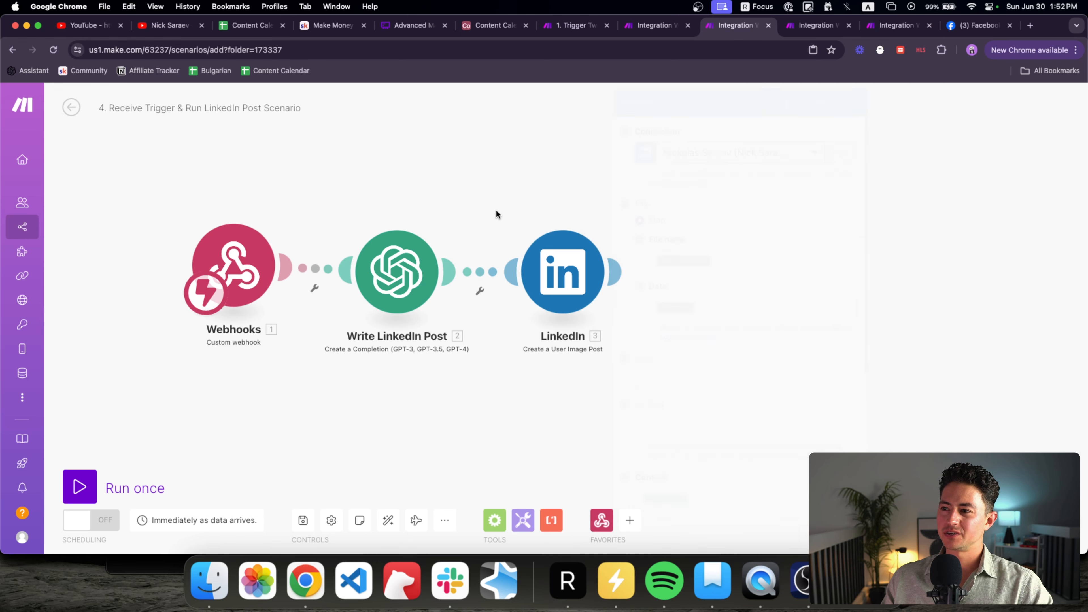
click(647, 31)
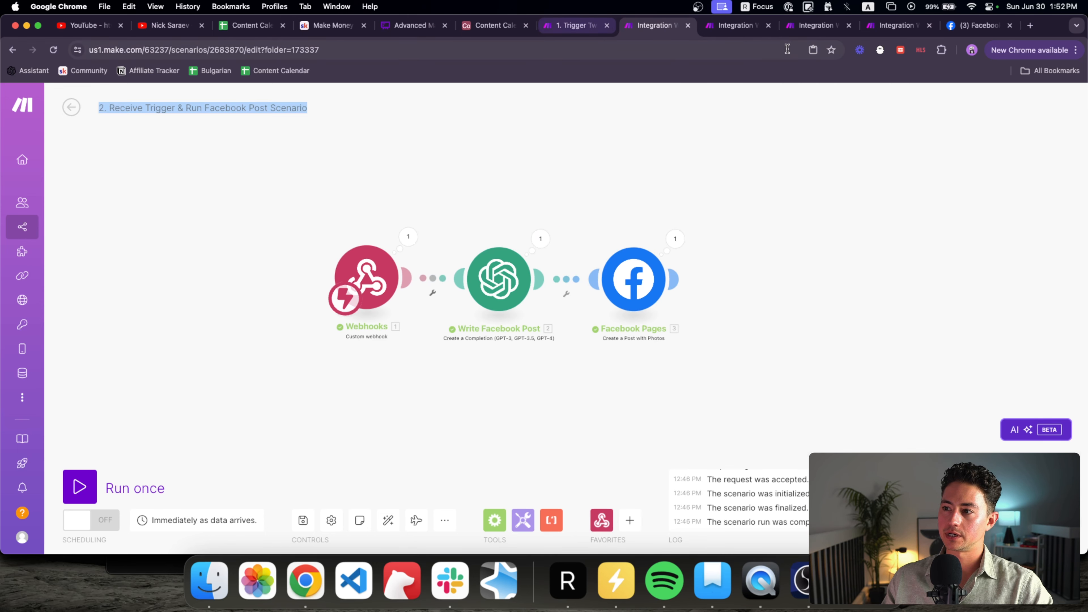
Step: Paste the HTTP Get a file module from the Twitter scenario between Write LinkedIn Post and LinkedIn
click(797, 30)
click(891, 29)
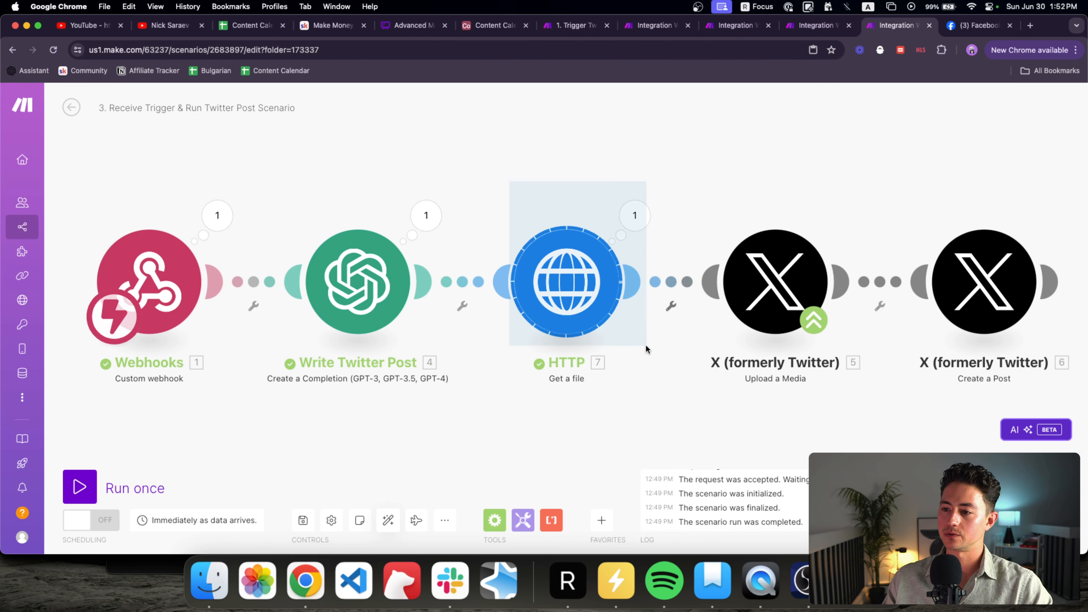
click(731, 29)
drag(660, 173, 712, 172)
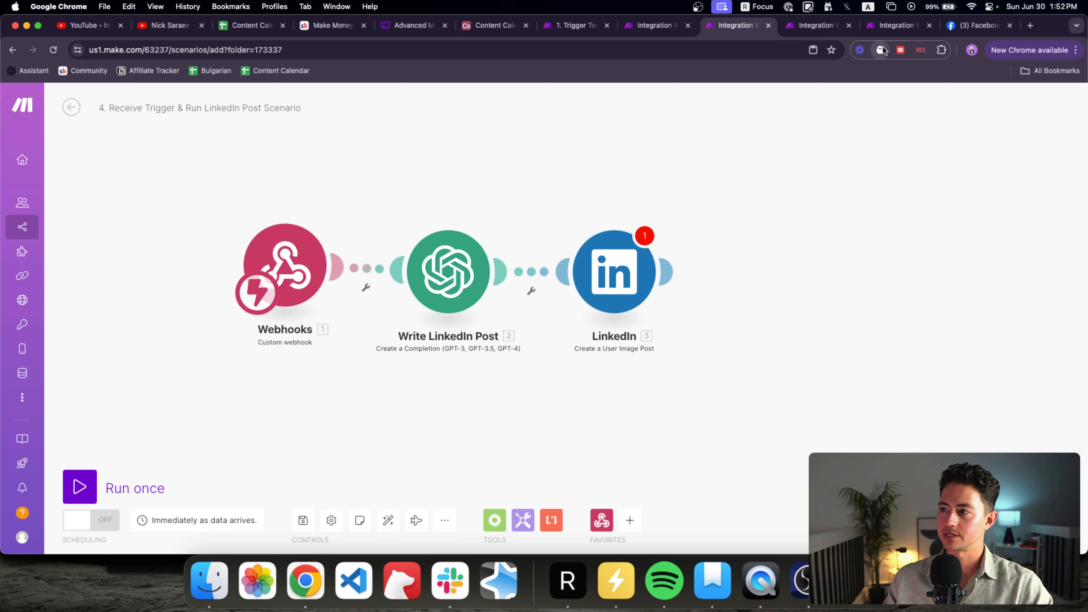
click(890, 27)
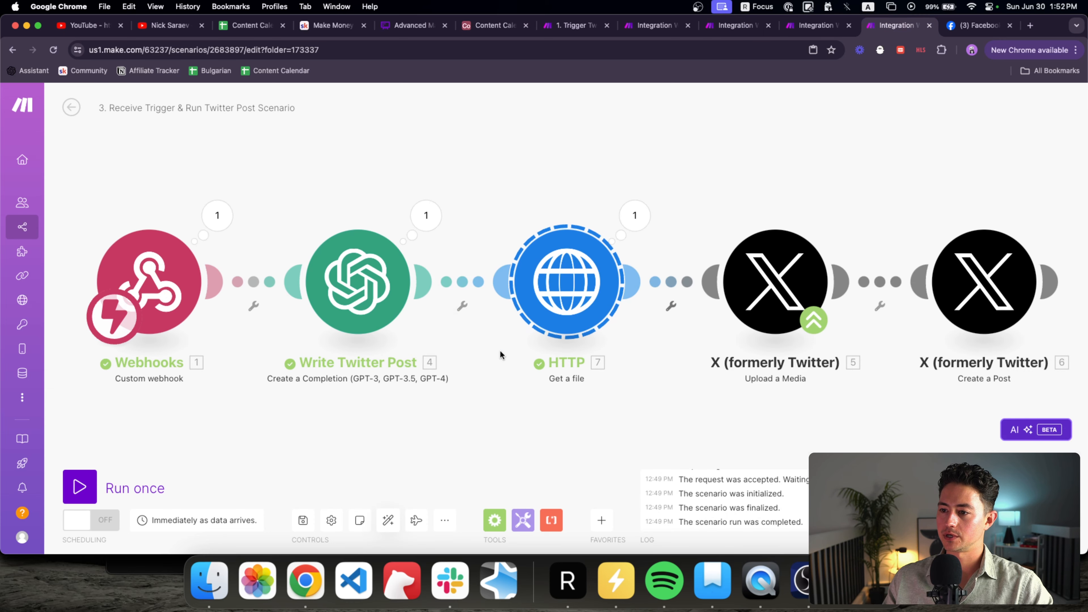
click(756, 26)
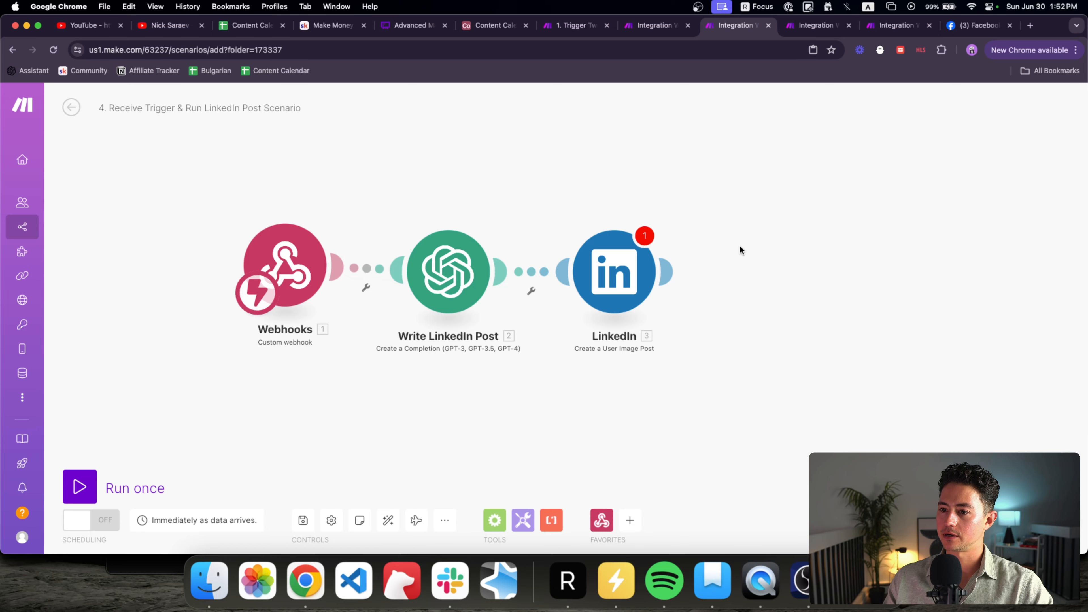
key(cmd+v)
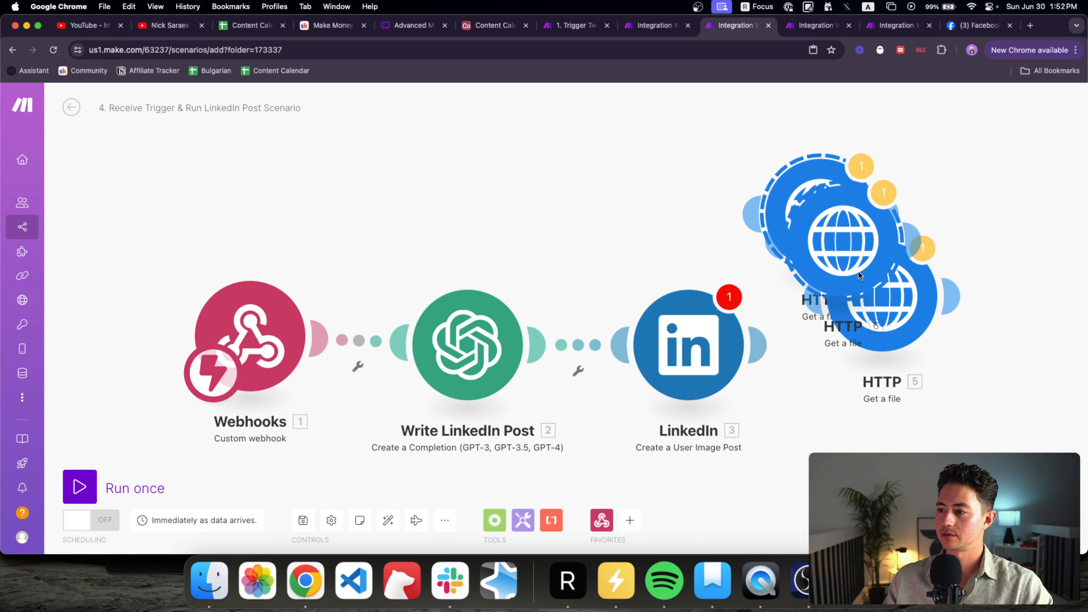
drag(858, 270, 549, 270)
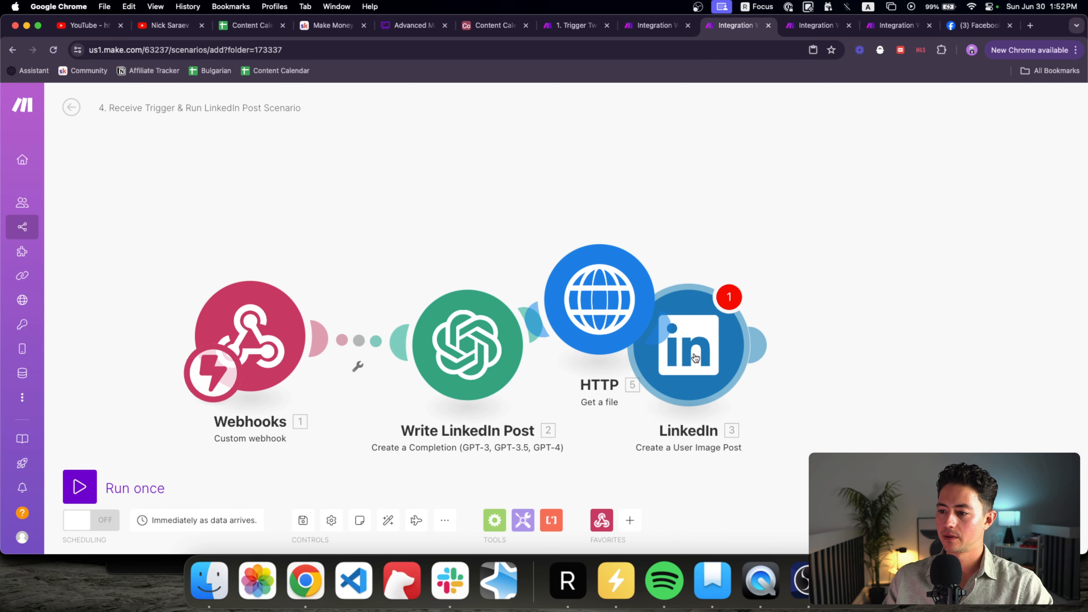
Step: Keep the HTTP image URL, set LinkedIn's file to HTTP - Get a file, and auto-align
click(653, 346)
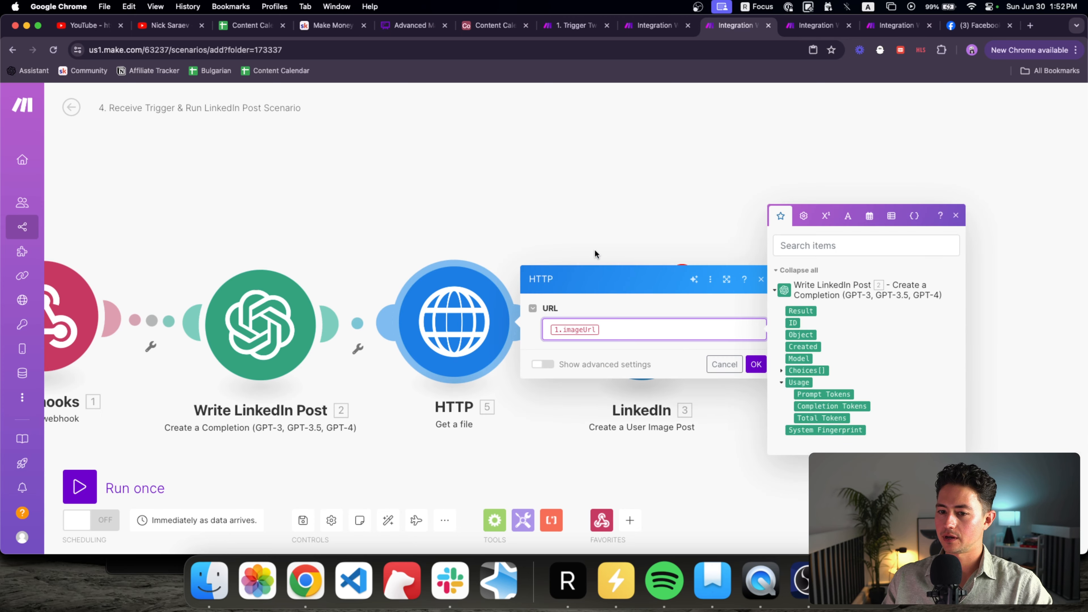
click(596, 251)
click(626, 256)
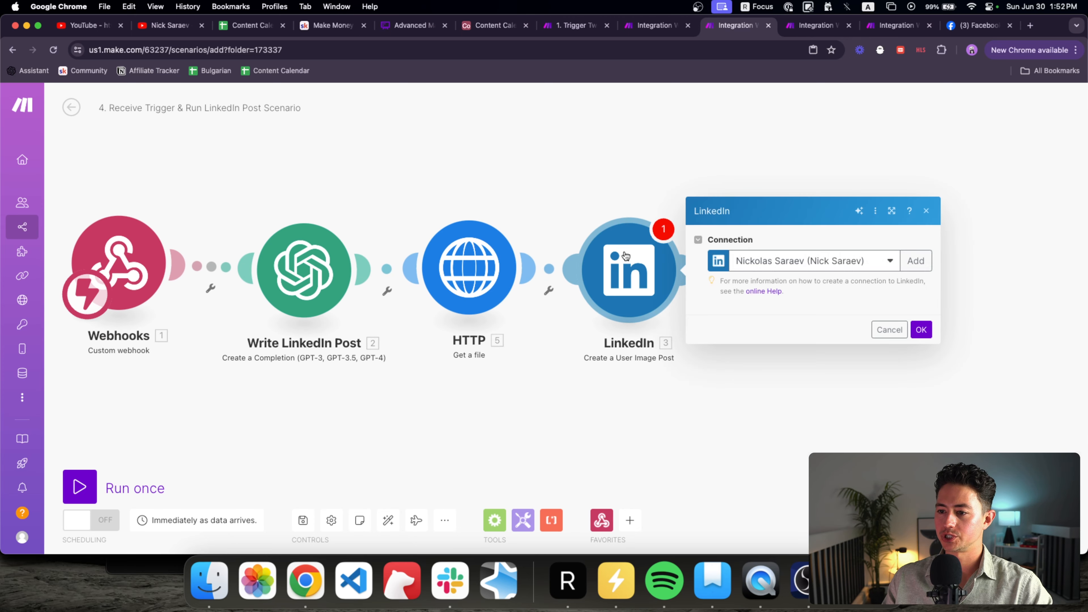
click(794, 271)
click(751, 222)
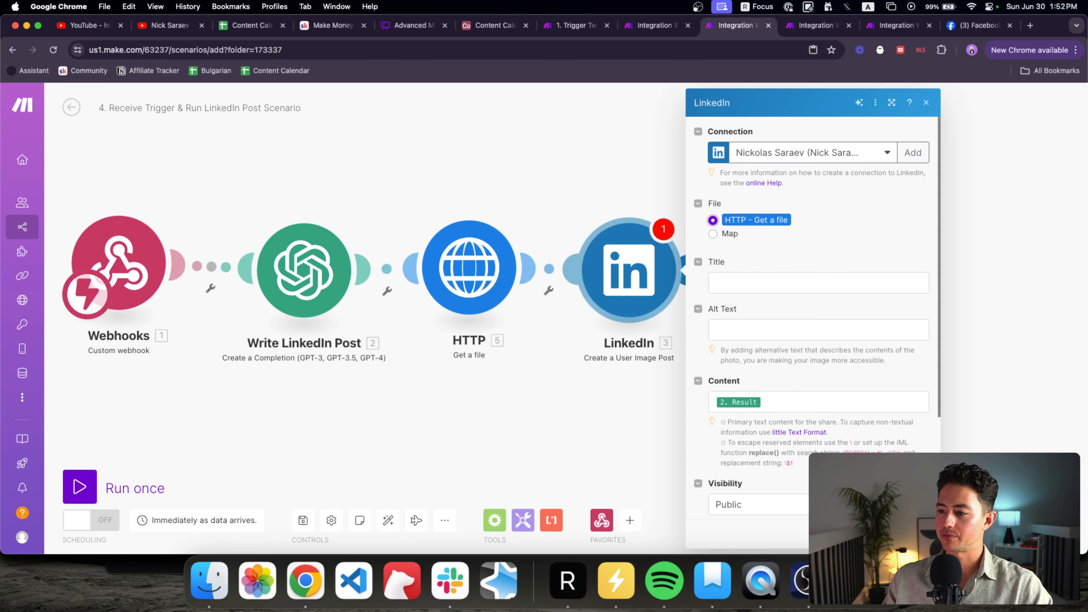
click(909, 534)
click(387, 522)
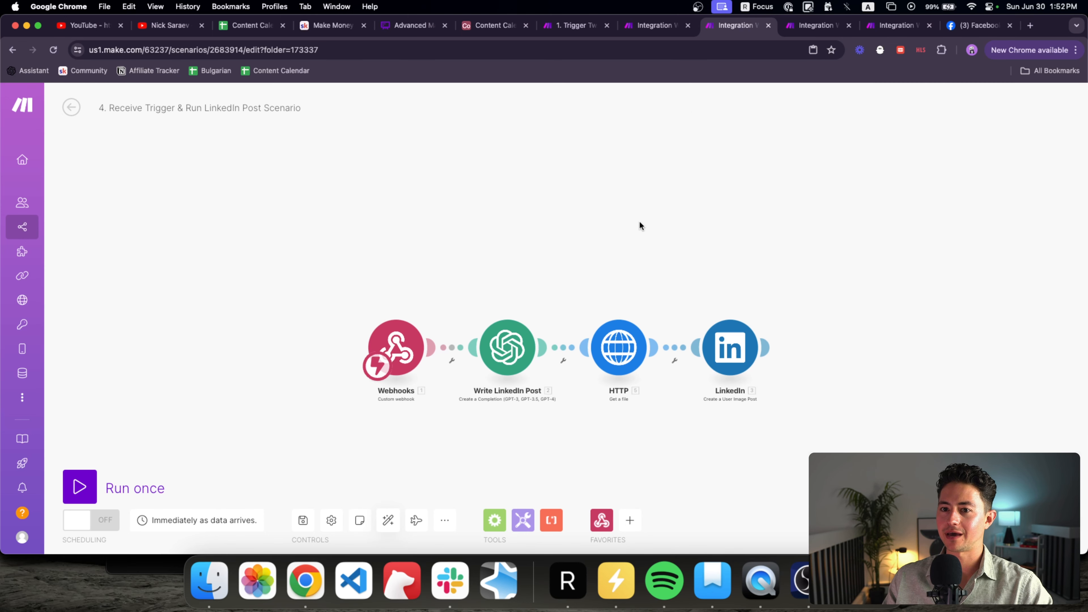
Step: Delete the LinkedIn, Twitter and Facebook module rows from the main trigger scenario
click(587, 26)
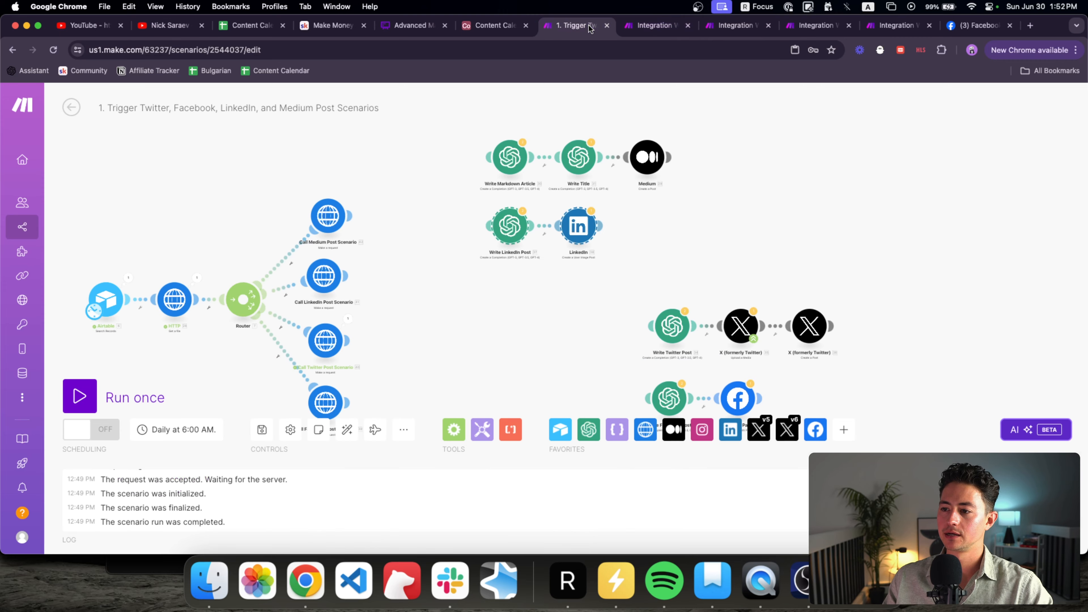
drag(722, 222, 472, 127)
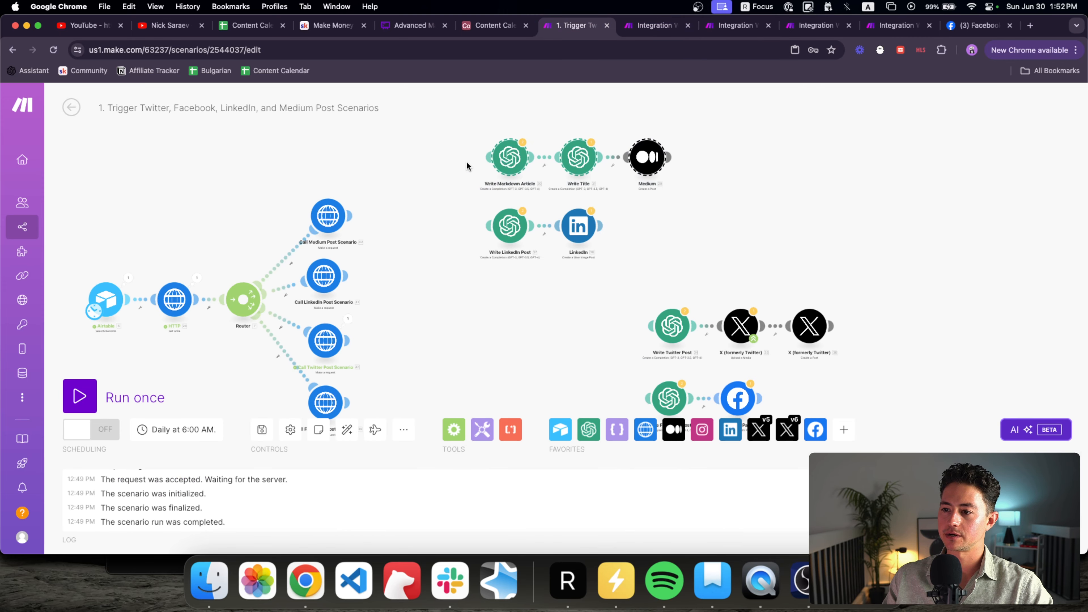
scroll(468, 210, down, 1)
drag(469, 188, 760, 396)
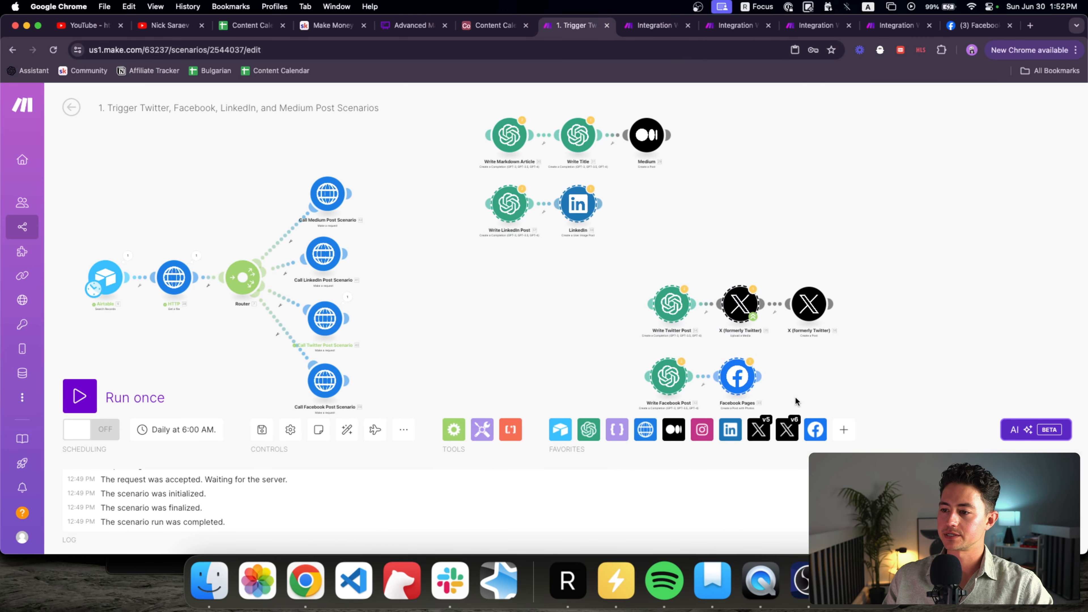
drag(870, 395, 450, 187)
key(Delete)
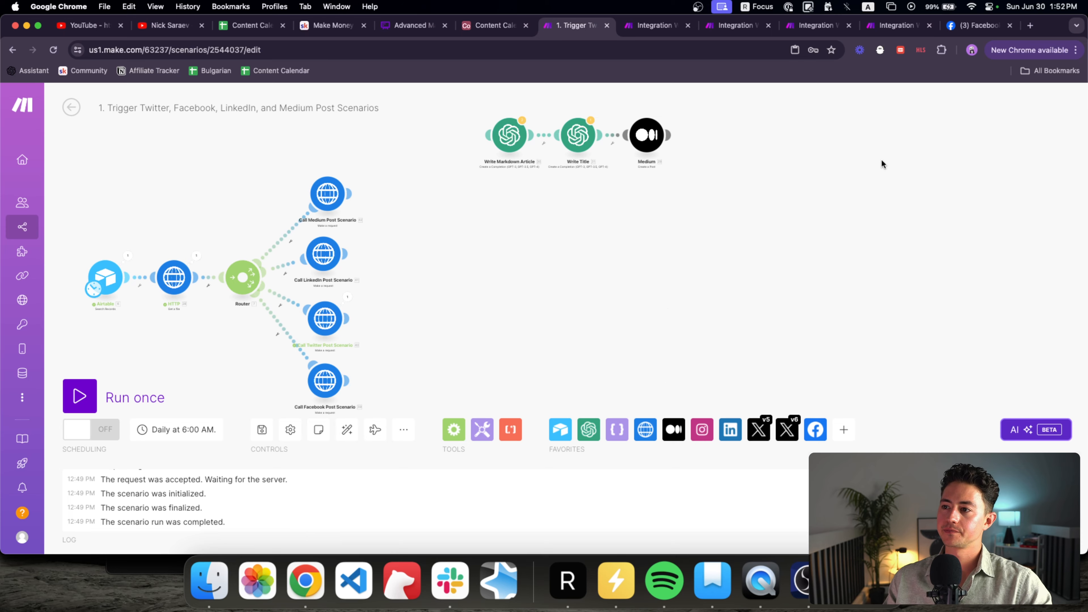
Step: In the Medium scenario, paste the article, title and Medium modules and connect them after Webhooks
click(734, 28)
key(ctrl+Tab)
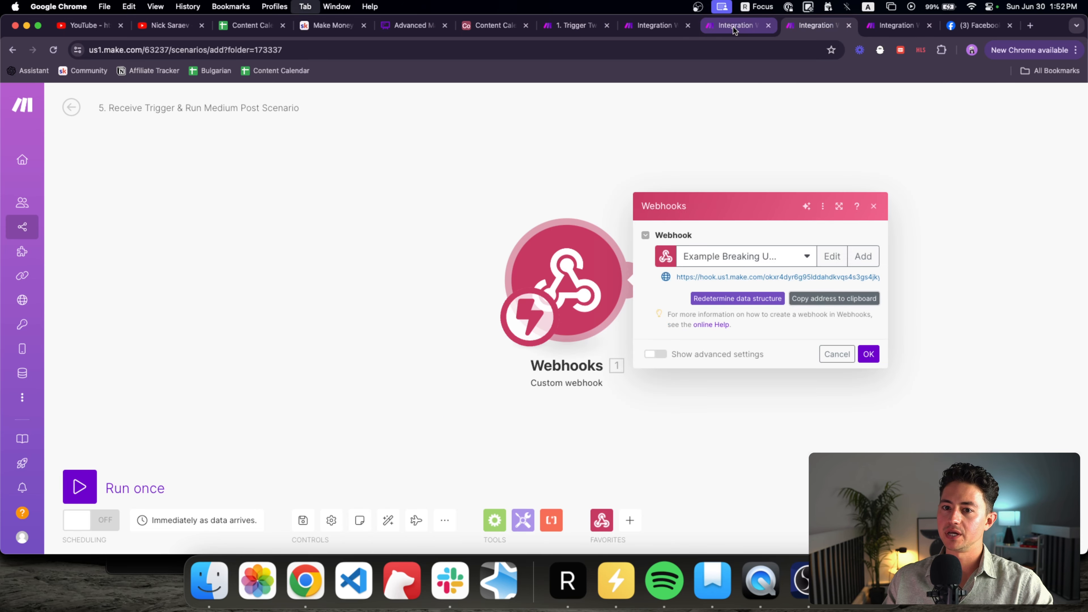
click(869, 355)
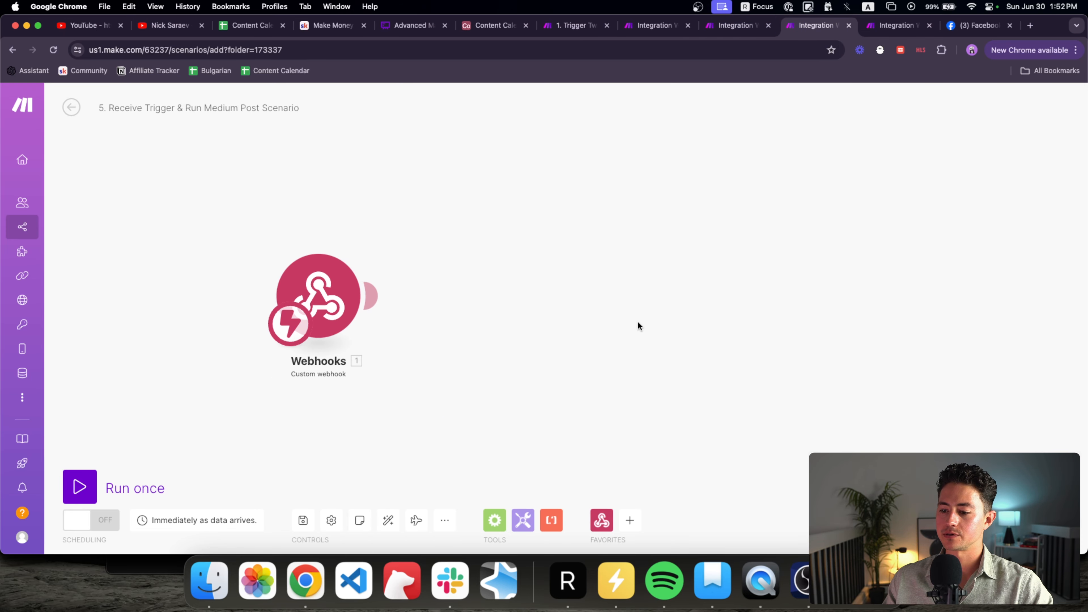
key(super+v)
drag(458, 297, 455, 274)
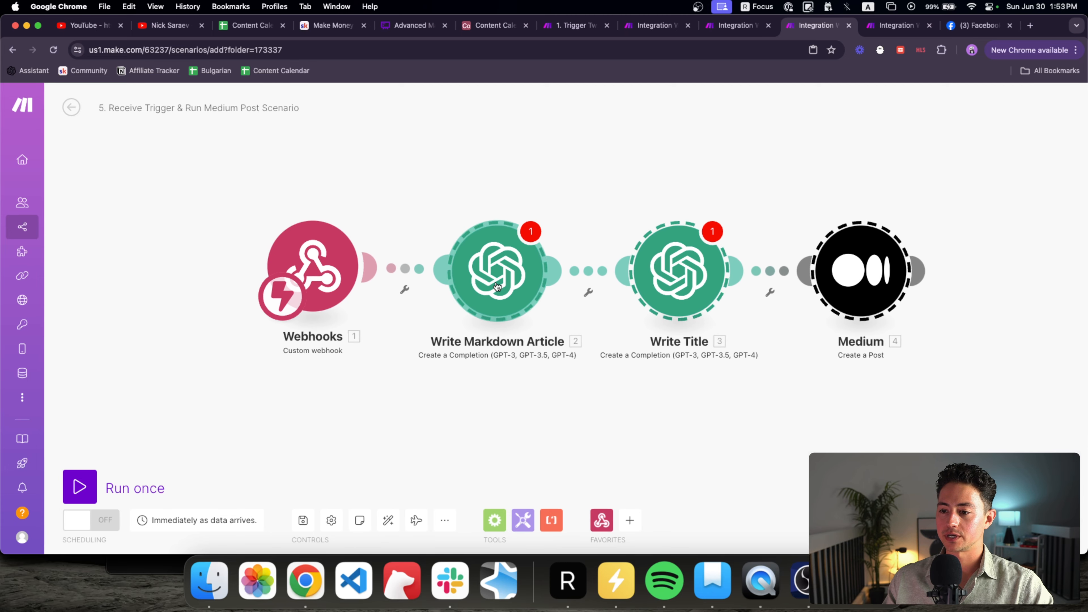
Step: Map 1.postCopy into Message 5 of both Write Markdown Article and Write Title
click(657, 292)
scroll(657, 292, down, 20)
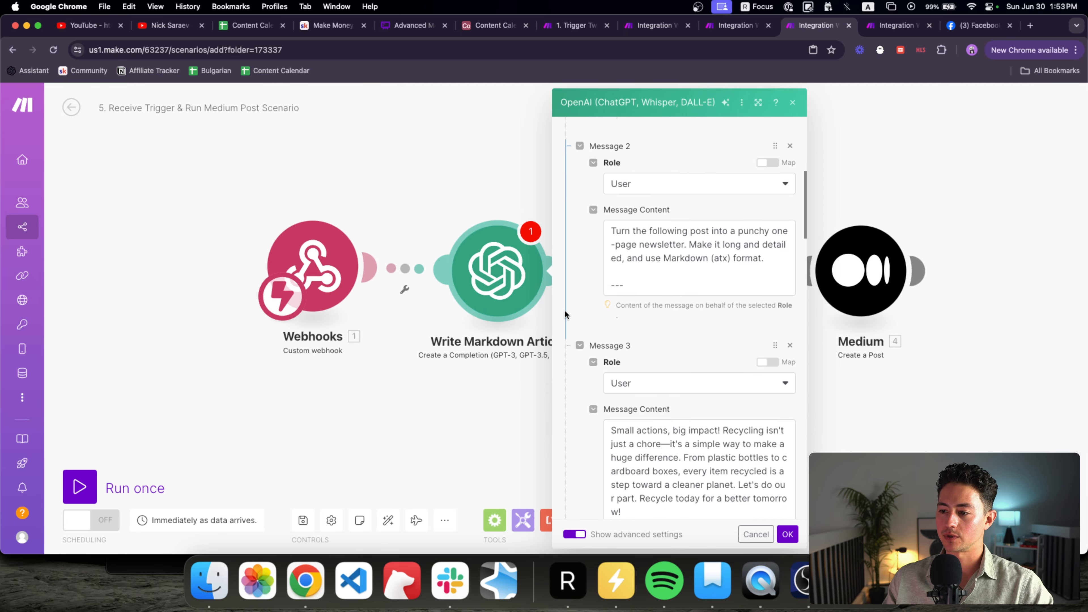
scroll(565, 310, down, 3)
click(703, 232)
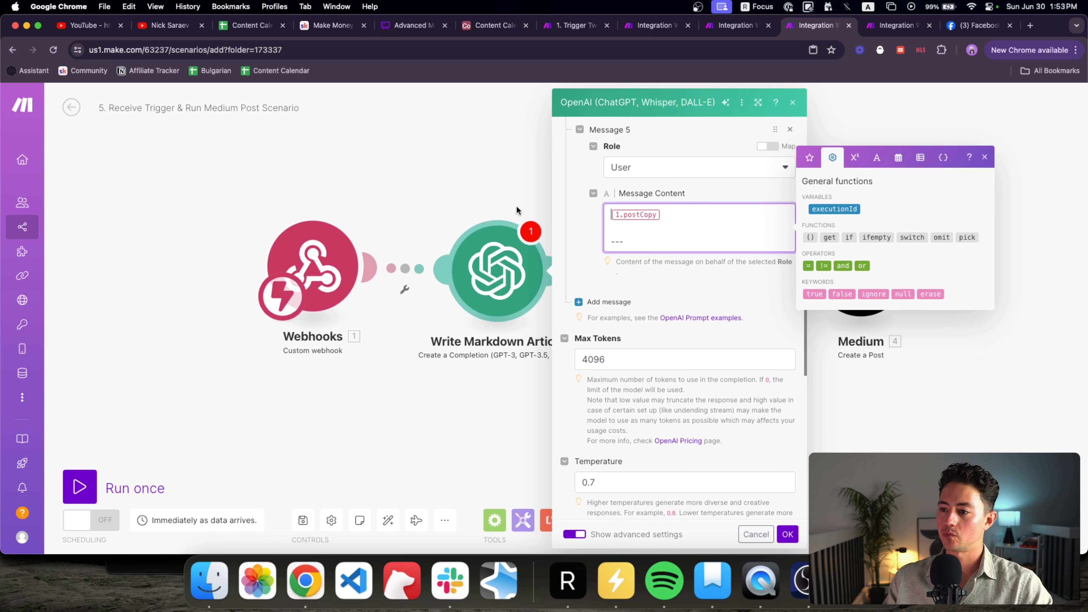
click(787, 534)
click(673, 297)
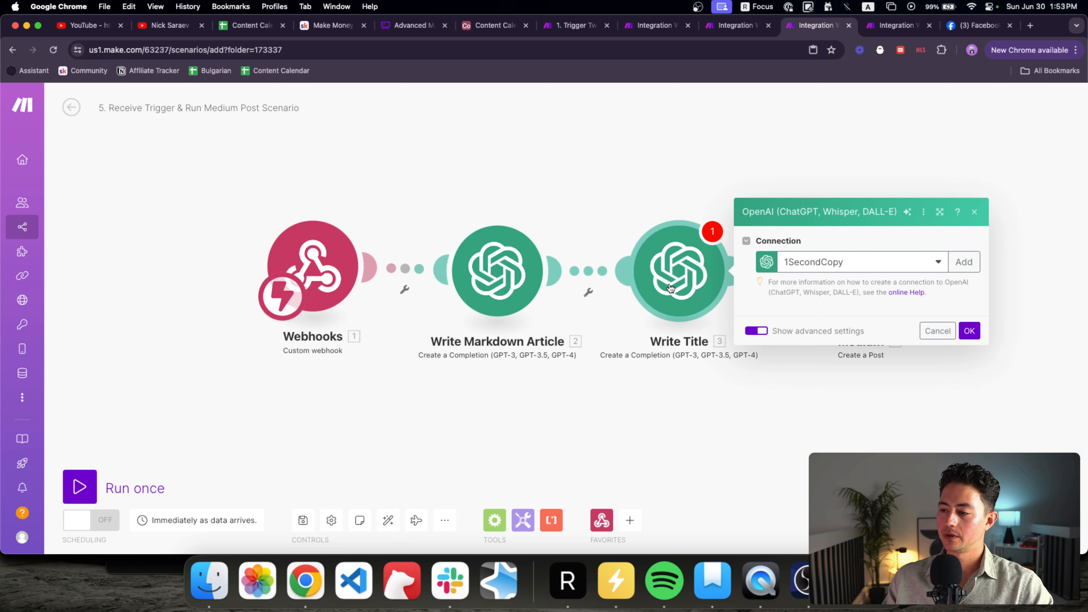
scroll(744, 305, down, 15)
scroll(745, 305, down, 1)
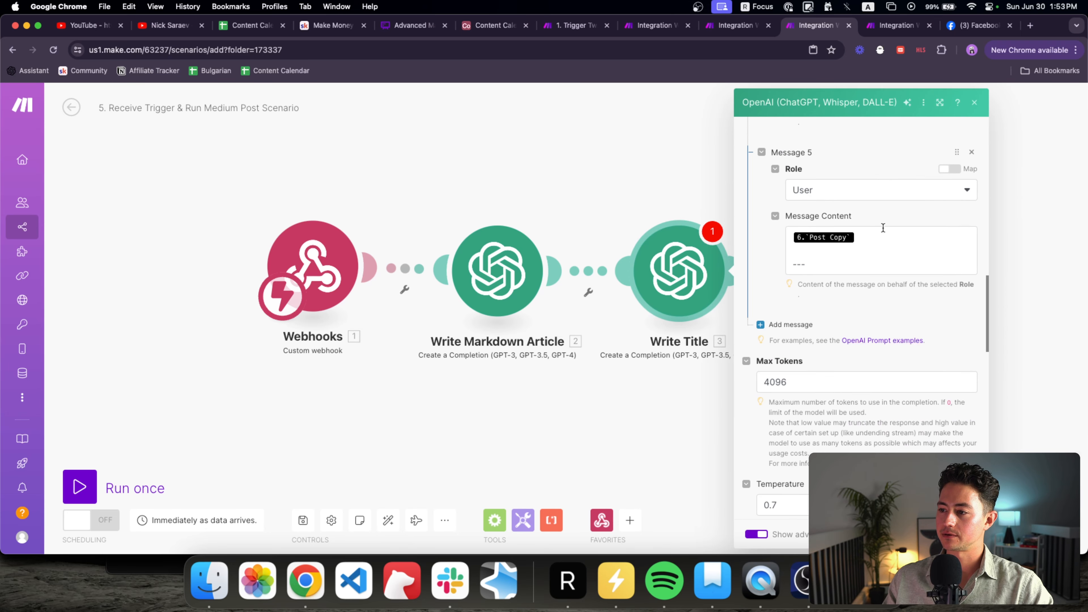
click(884, 232)
key(BackSpace)
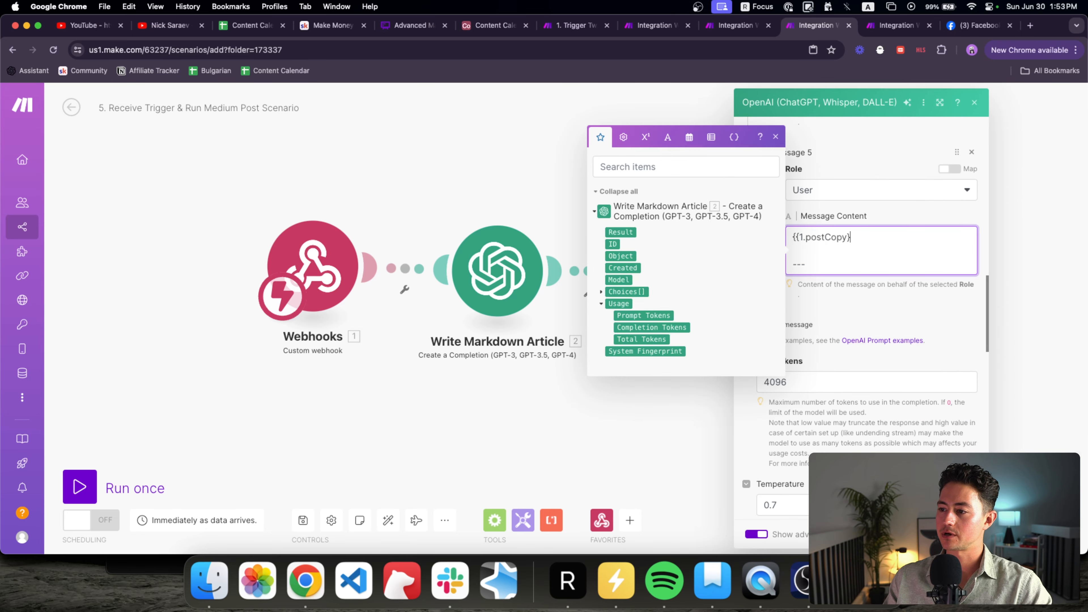
click(967, 534)
Step: Review and confirm the Medium post module settings
drag(929, 371, 784, 370)
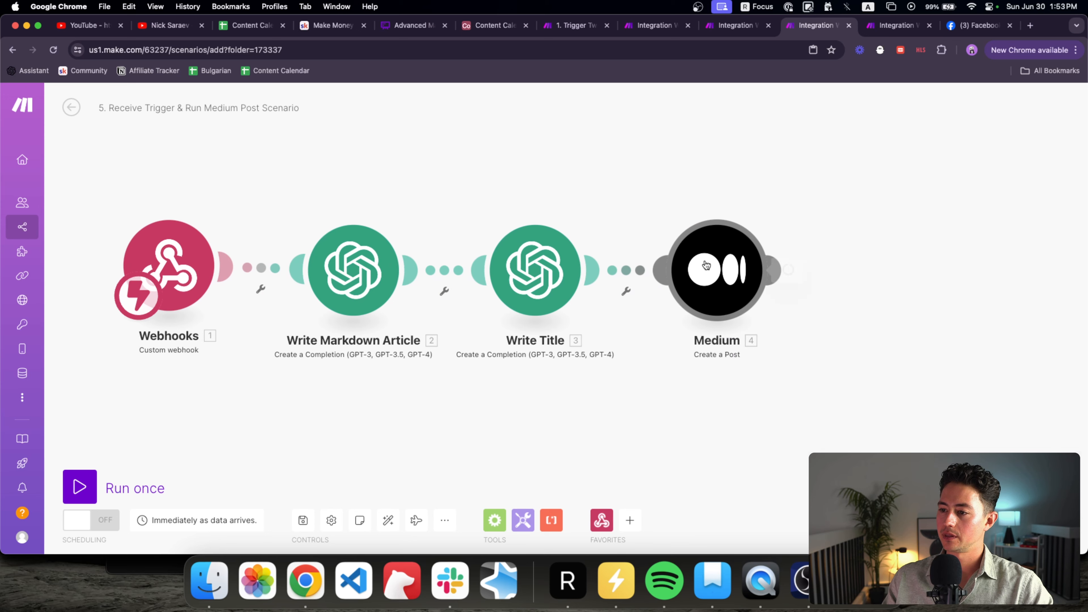
click(705, 266)
scroll(821, 306, down, 3)
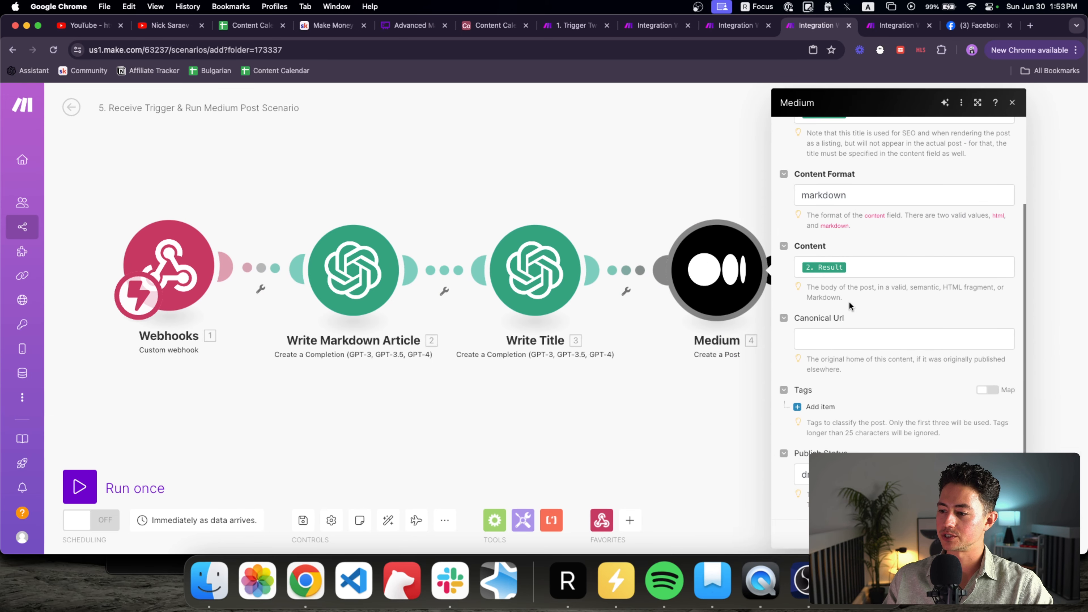
scroll(849, 304, up, 3)
click(684, 388)
scroll(684, 386, down, 3)
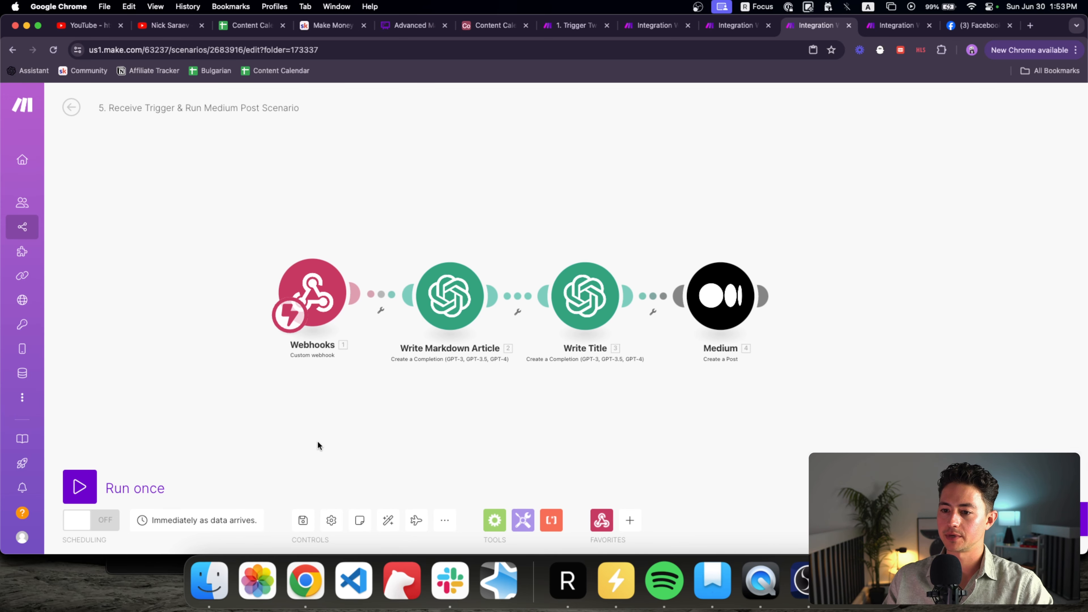
Step: Delete the leftover article, title and Medium modules and the HTTP module from the trigger scenario
click(585, 28)
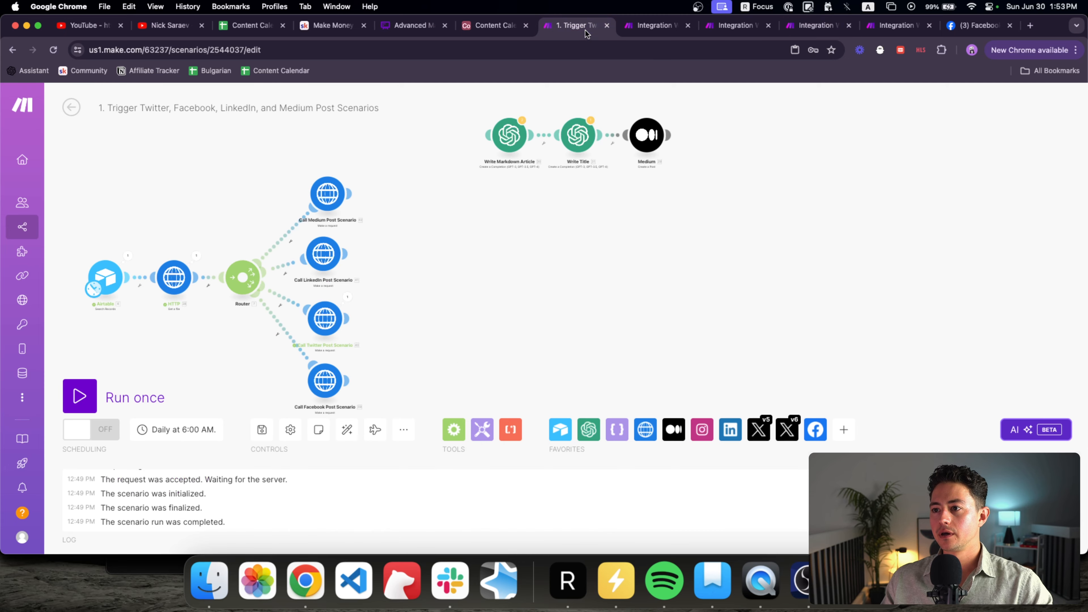
drag(496, 115, 745, 209)
key(Delete)
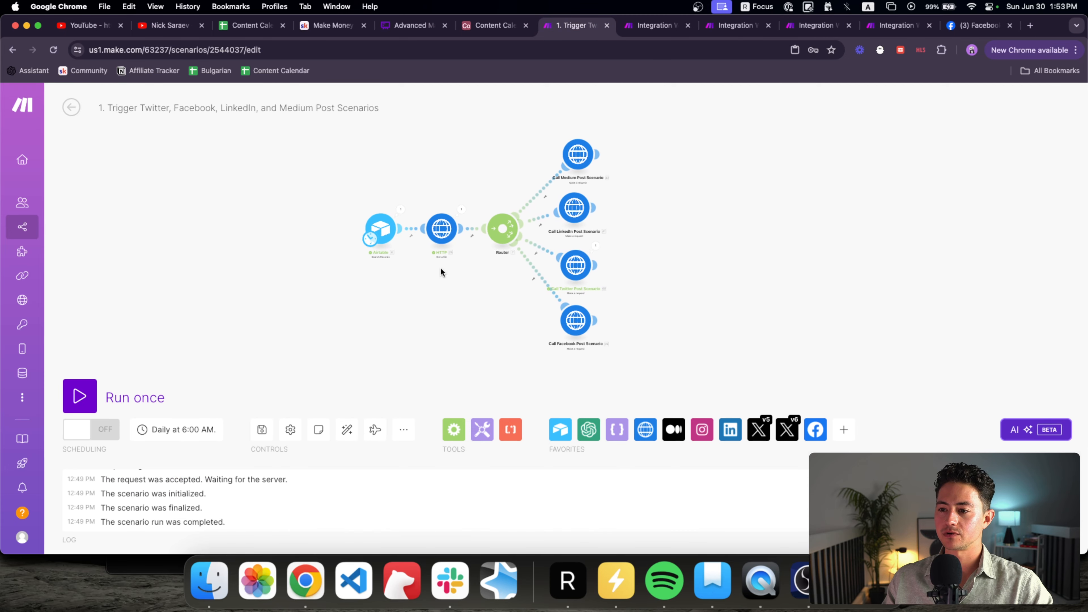
scroll(471, 248, up, 3)
drag(476, 261, 381, 134)
key(Delete)
Step: Move Airtable next to the Router, auto-align the modules, and recentre the diagram
drag(311, 210, 414, 211)
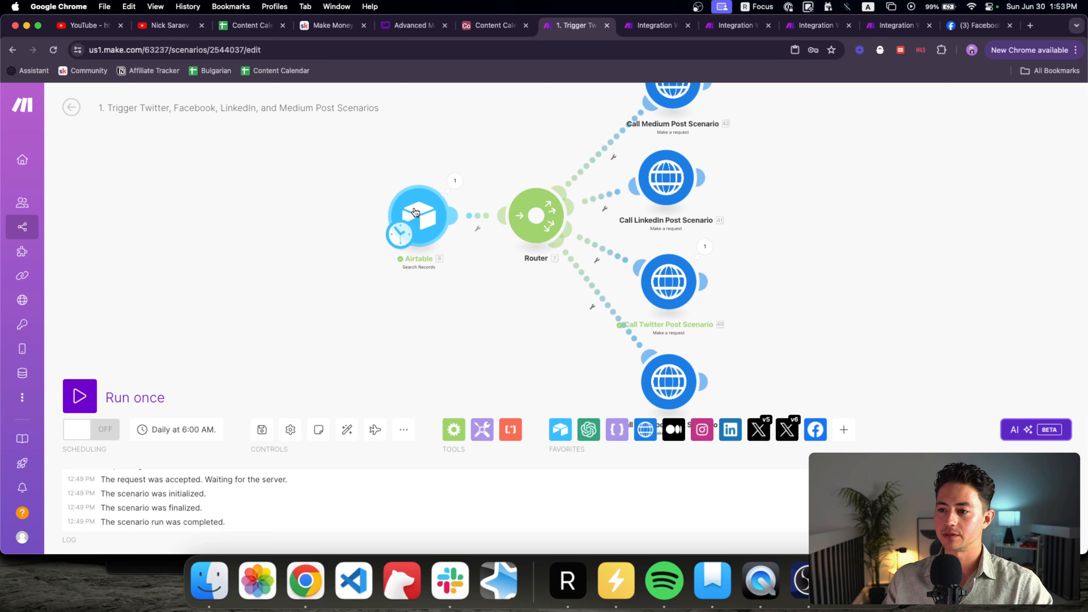
click(347, 430)
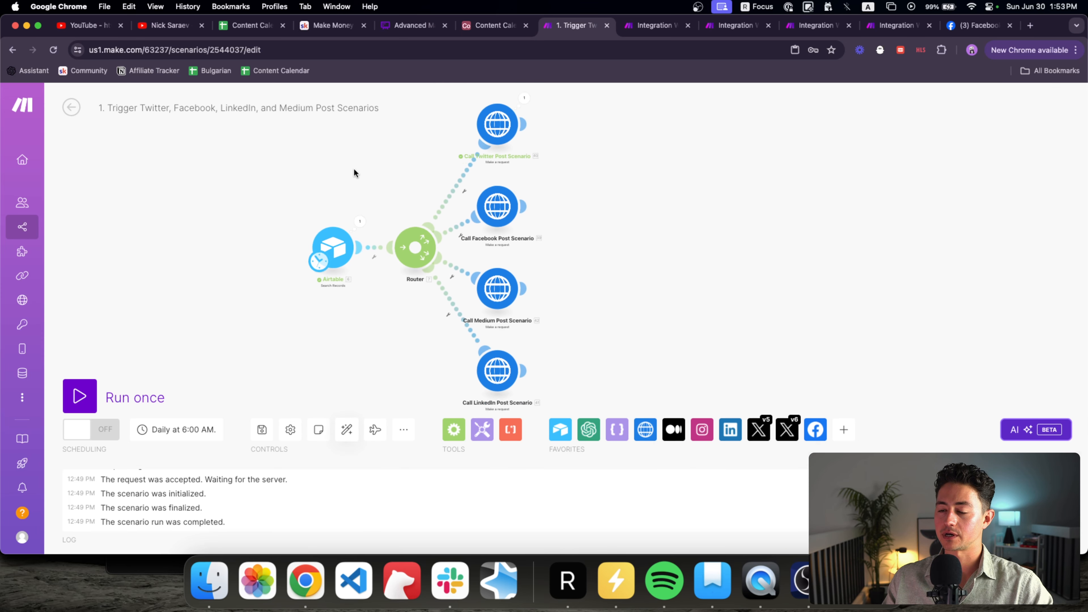
drag(354, 173, 353, 177)
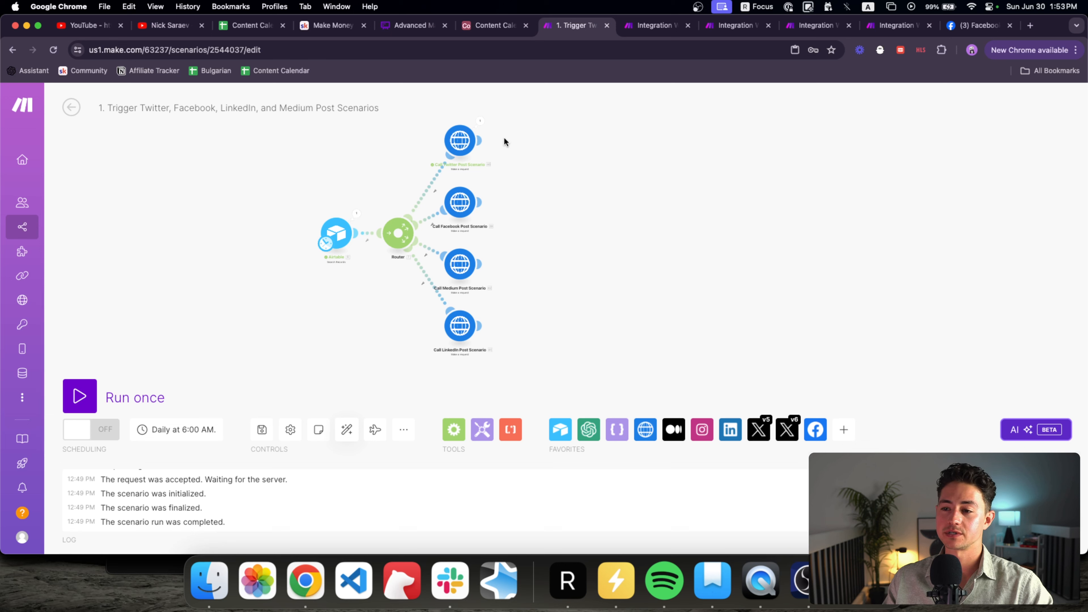
drag(508, 167, 516, 166)
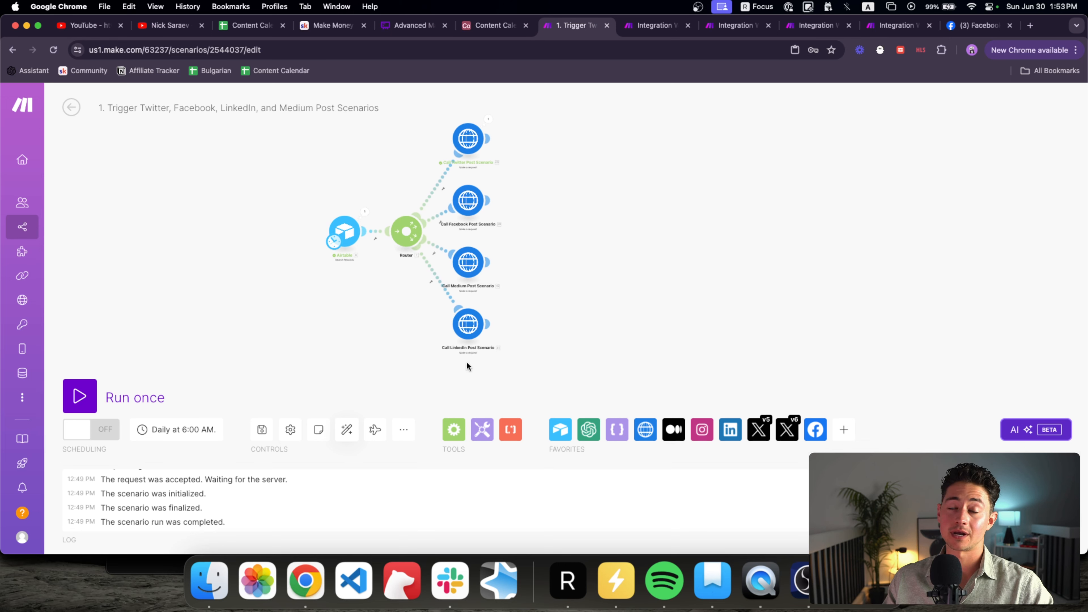
drag(569, 264, 541, 256)
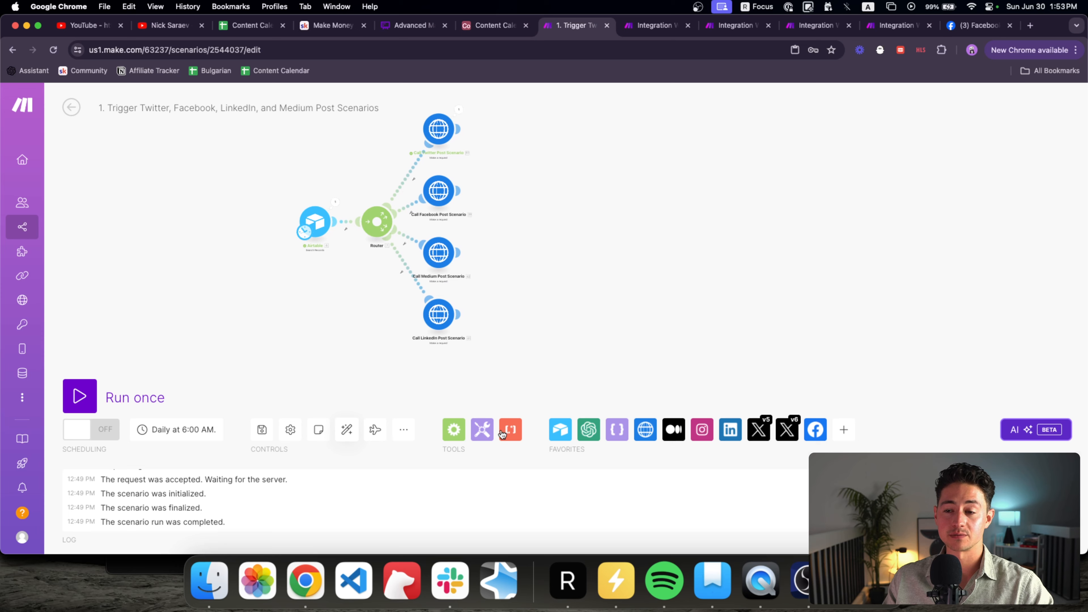
scroll(450, 152, up, 5)
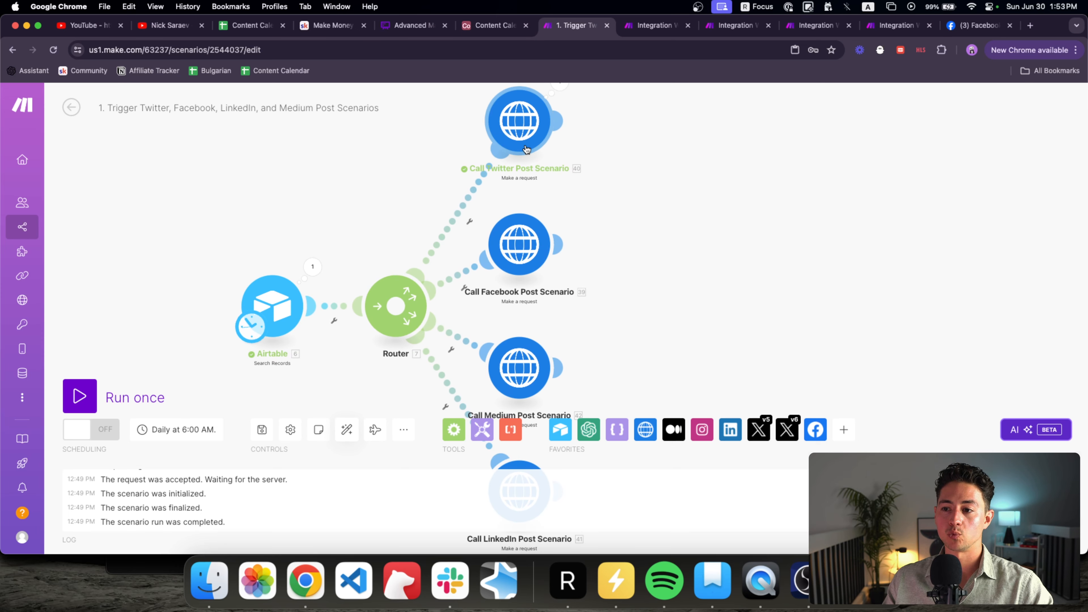
scroll(575, 153, down, 5)
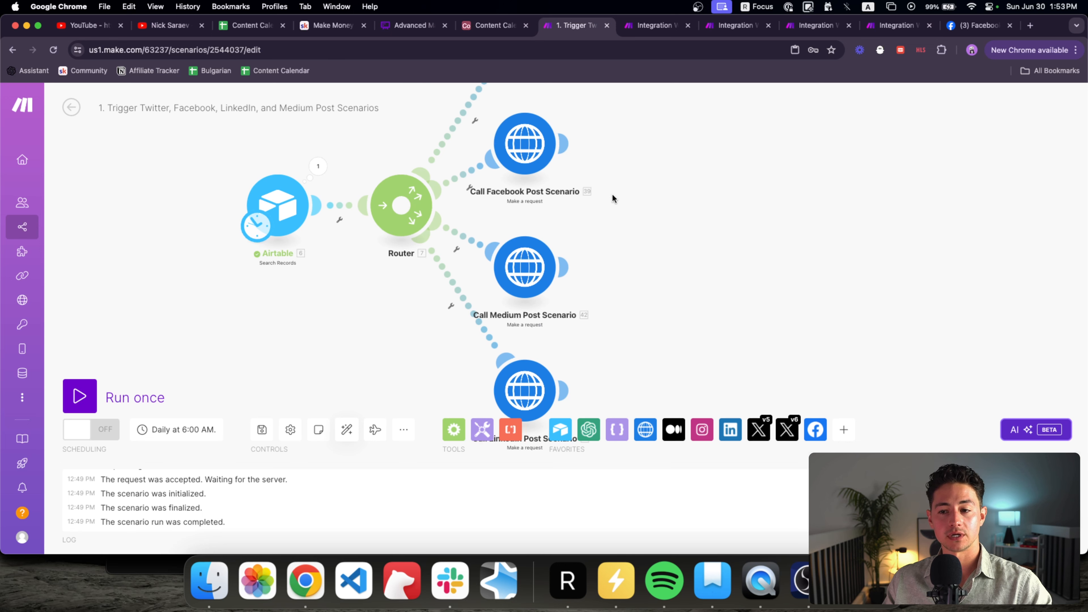
scroll(540, 191, up, 2)
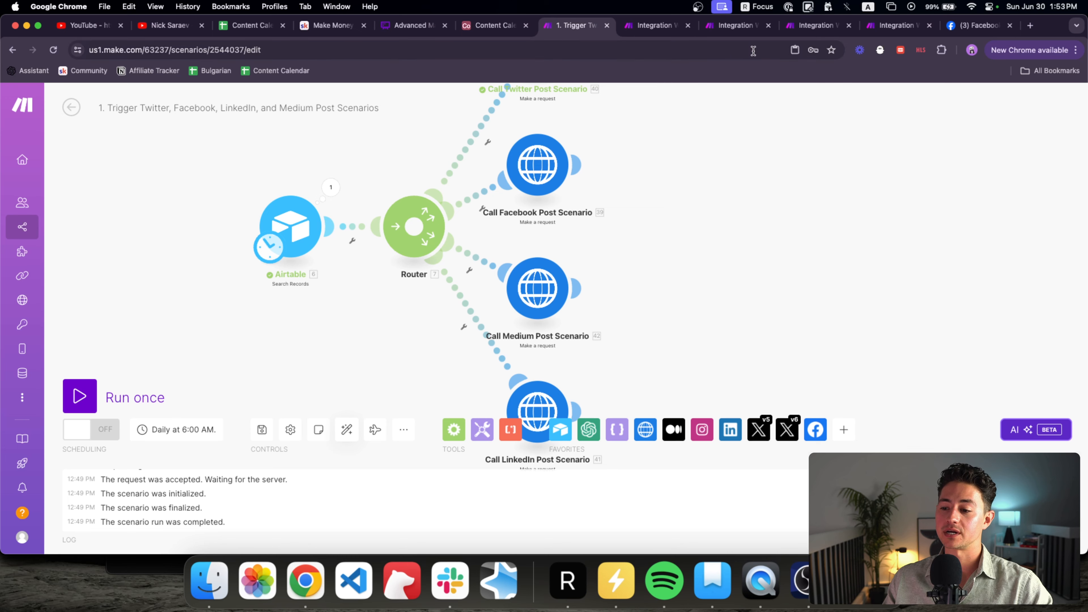
click(867, 33)
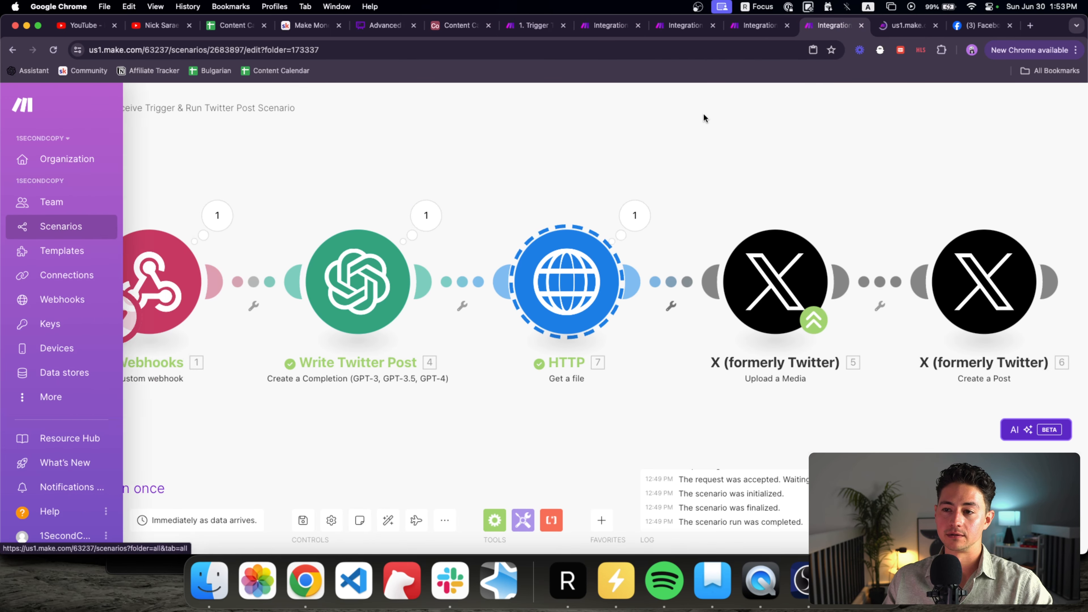
Step: Reposition the new Scenarios tab and select the Content Syndicator Flow folder in the sidebar
drag(907, 26, 574, 26)
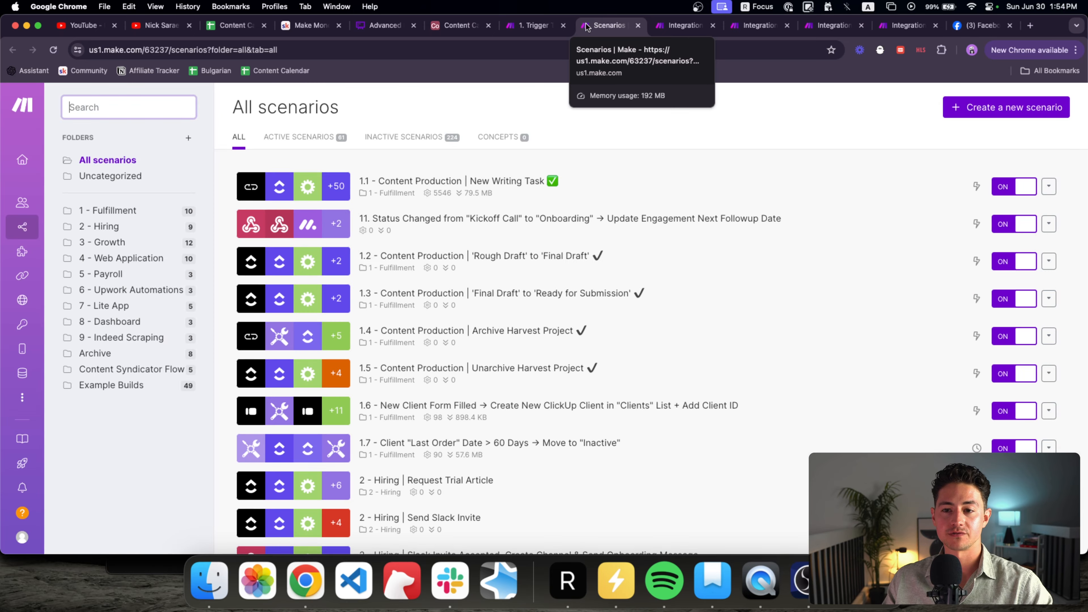
click(152, 370)
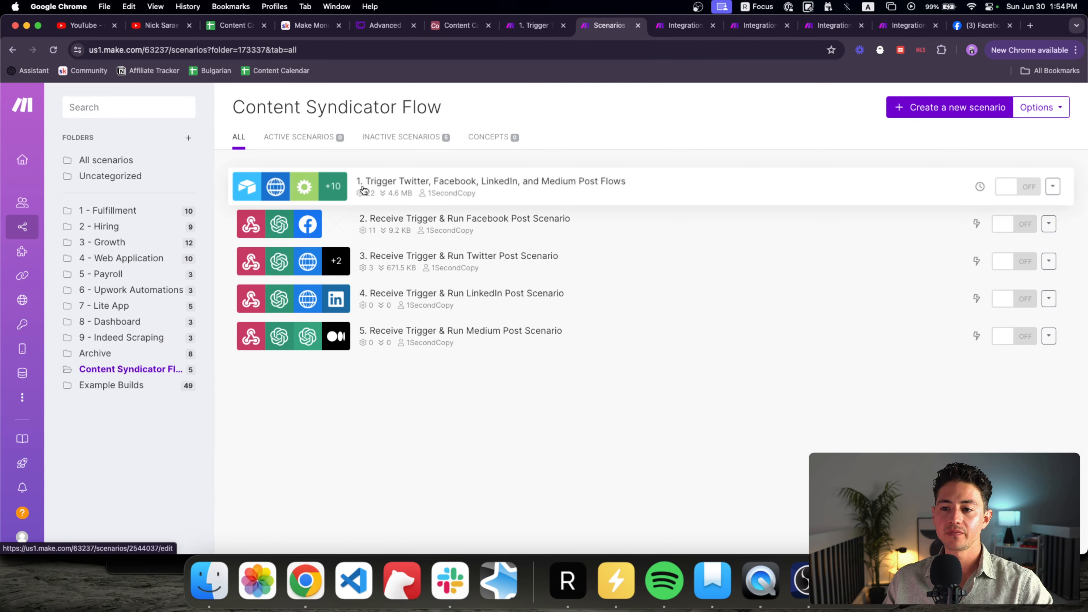
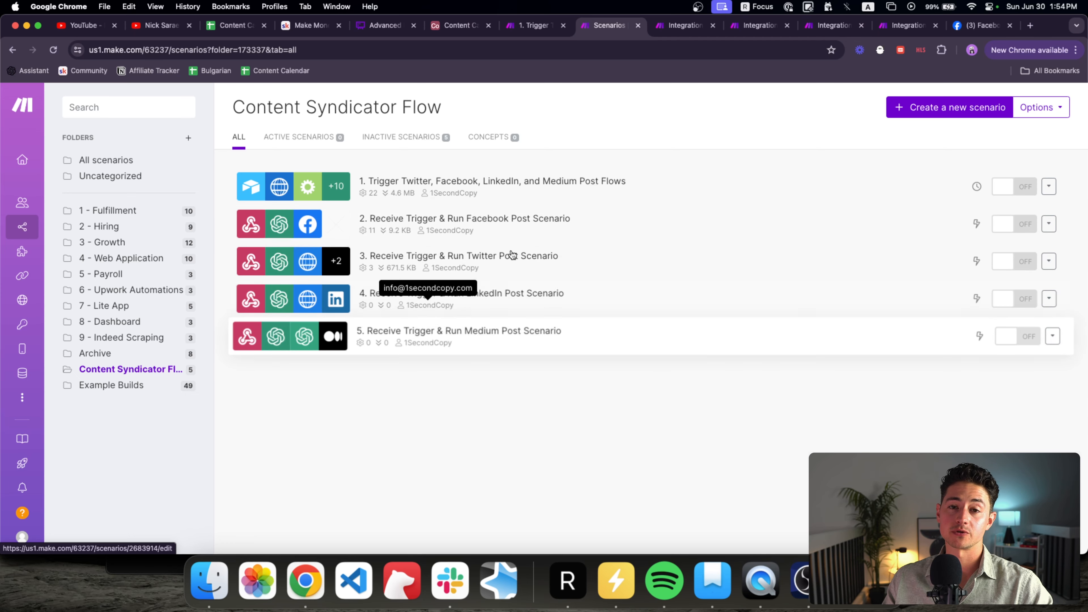
Step: Switch to the trigger scenario's editor and pan its Airtable-to-Router diagram into view
key(ctrl+shift+Tab)
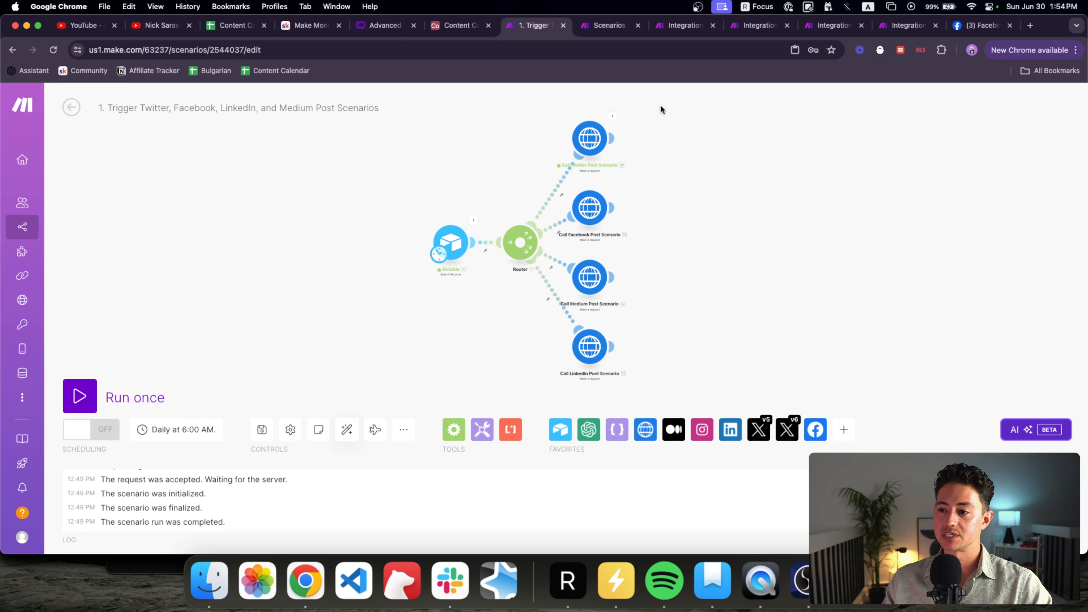
drag(692, 145, 647, 147)
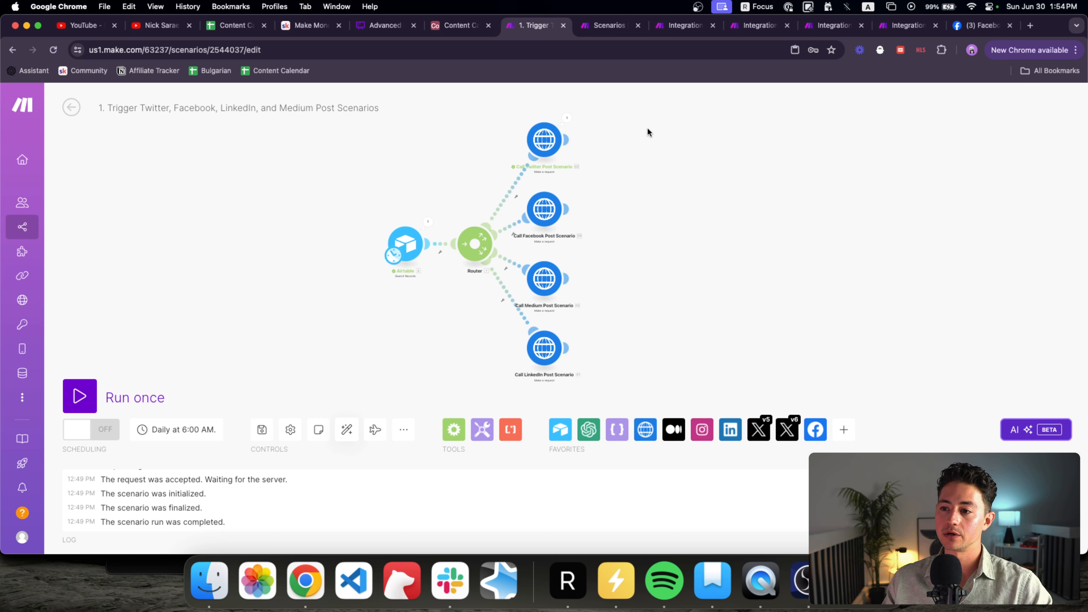
Step: In the Facebook post scenario, add a Webhook response module after Facebook Pages
click(675, 35)
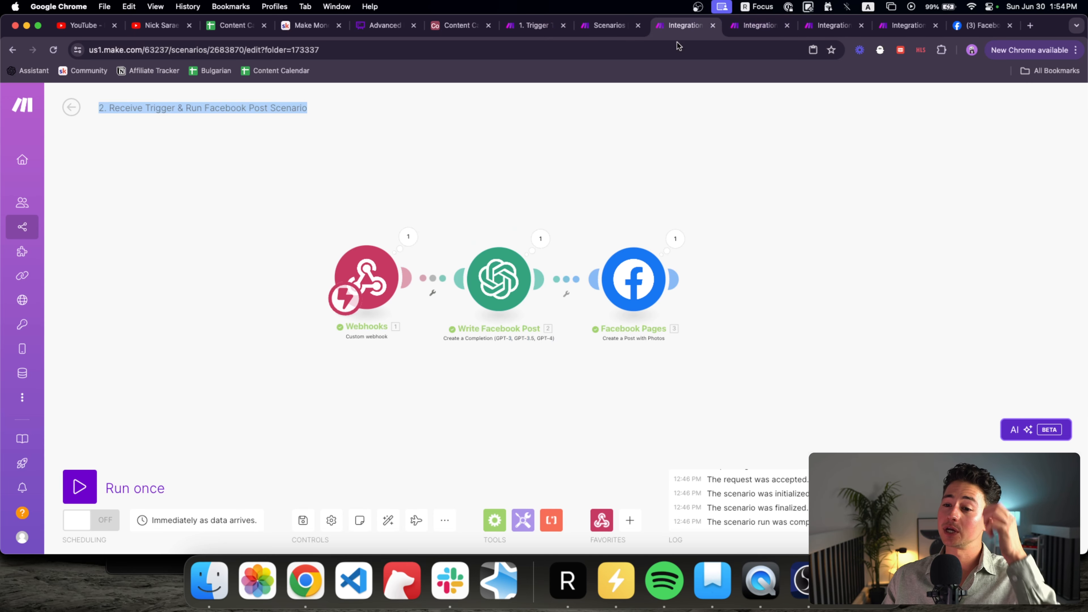
click(611, 525)
click(702, 406)
drag(706, 399, 764, 249)
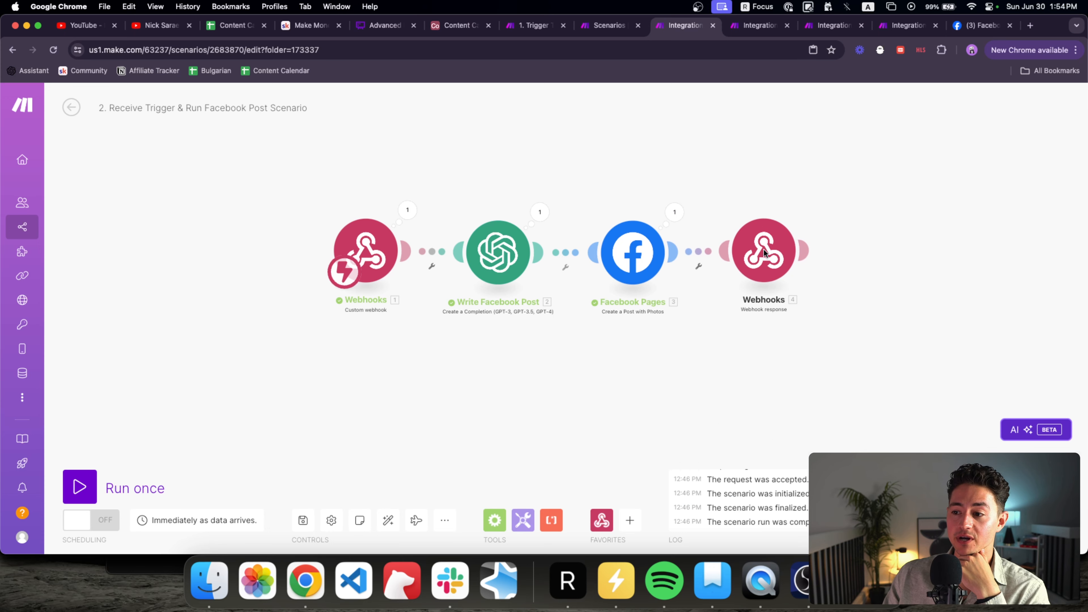
drag(610, 269, 707, 269)
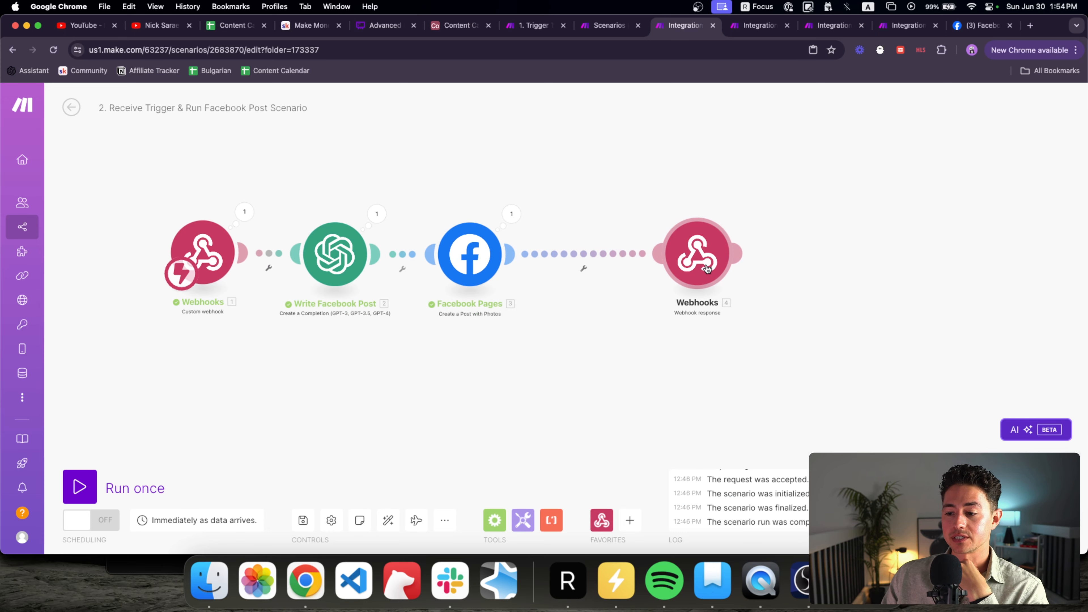
Step: Place a Flow Control Router, remove the Facebook Pages–Webhook response link, and align the Router
click(495, 520)
click(536, 460)
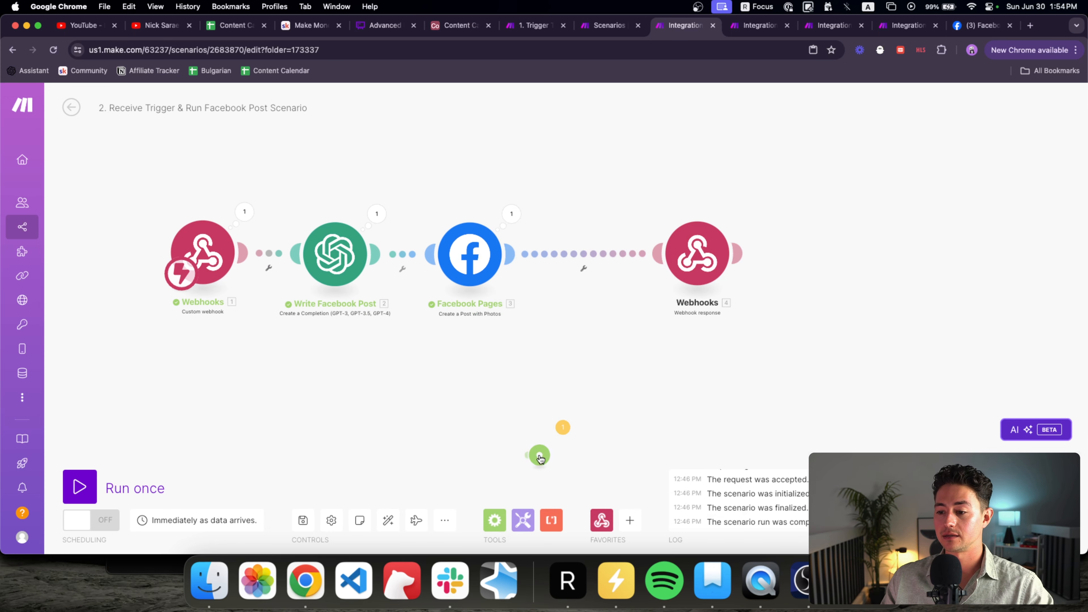
drag(539, 454, 512, 259)
right_click(539, 253)
click(565, 284)
drag(586, 259, 562, 162)
Step: Check Facebook Pages' last run output, delete the misplaced Router, and re-add one after Facebook Pages
scroll(512, 194, right, 5)
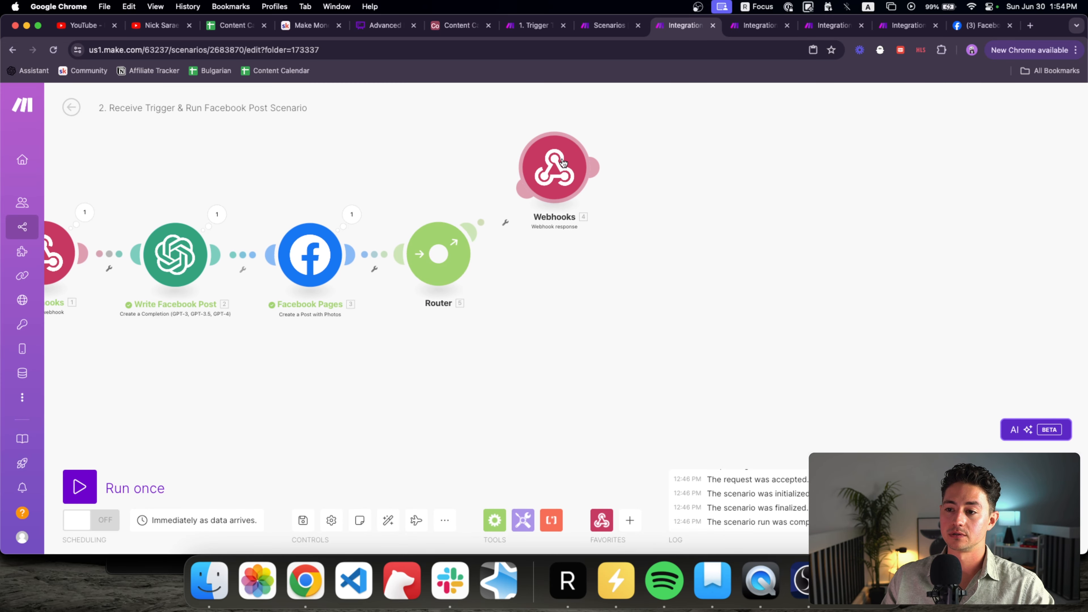
scroll(552, 173, left, 4)
scroll(553, 173, up, 2)
click(431, 242)
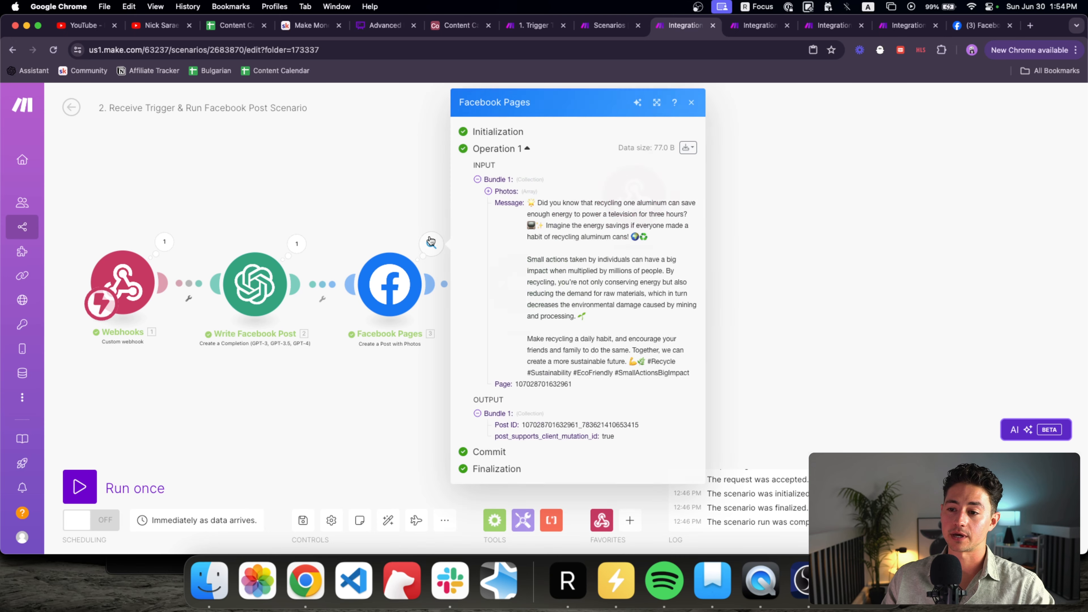
click(444, 196)
drag(484, 230, 521, 224)
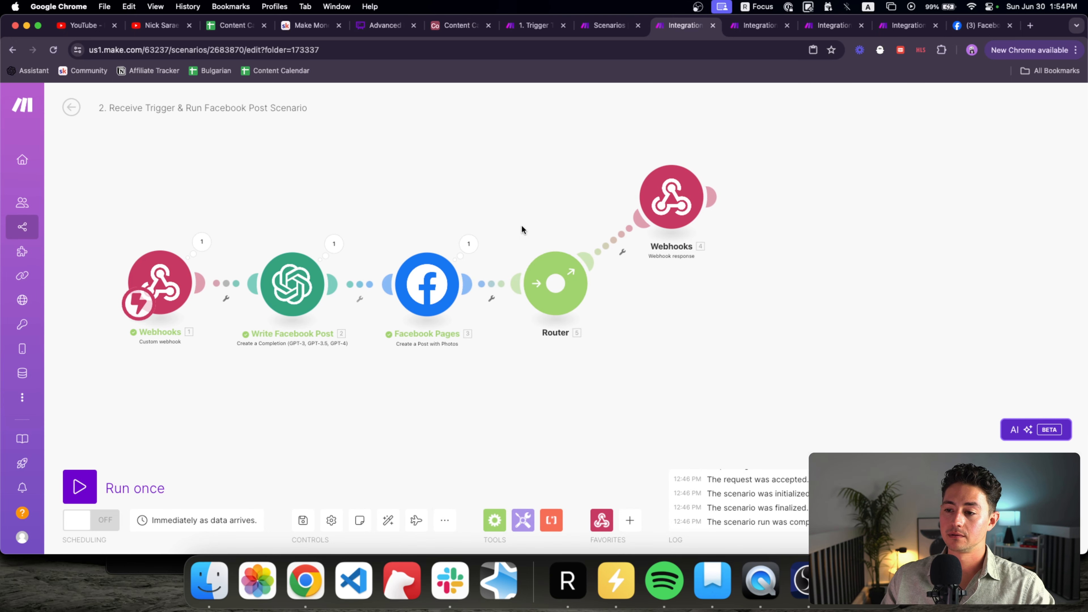
key(Delete)
scroll(589, 392, down, 5)
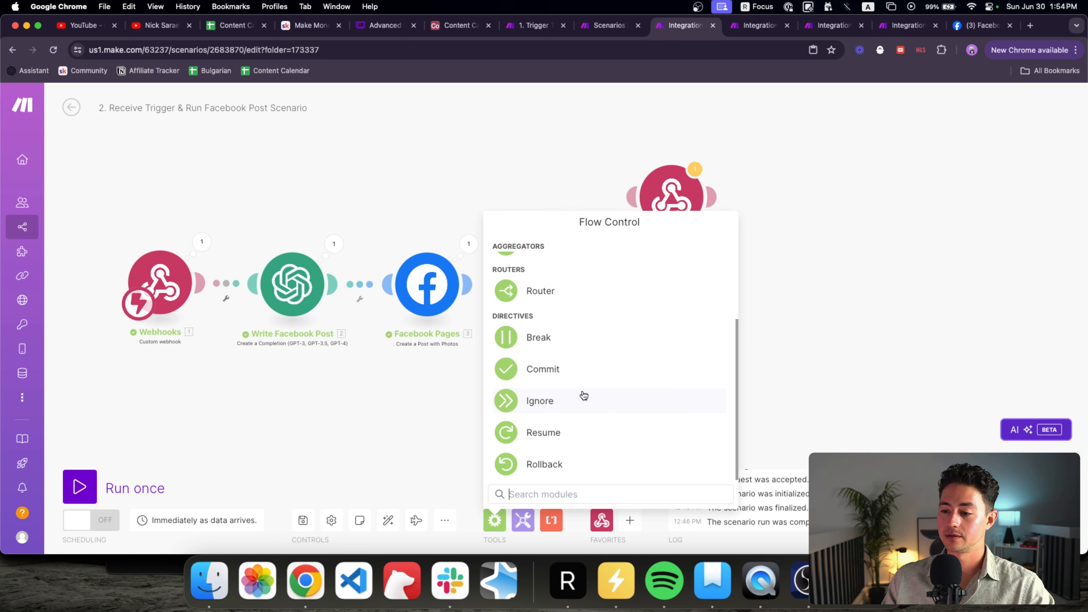
scroll(594, 365, up, 5)
scroll(595, 347, down, 2)
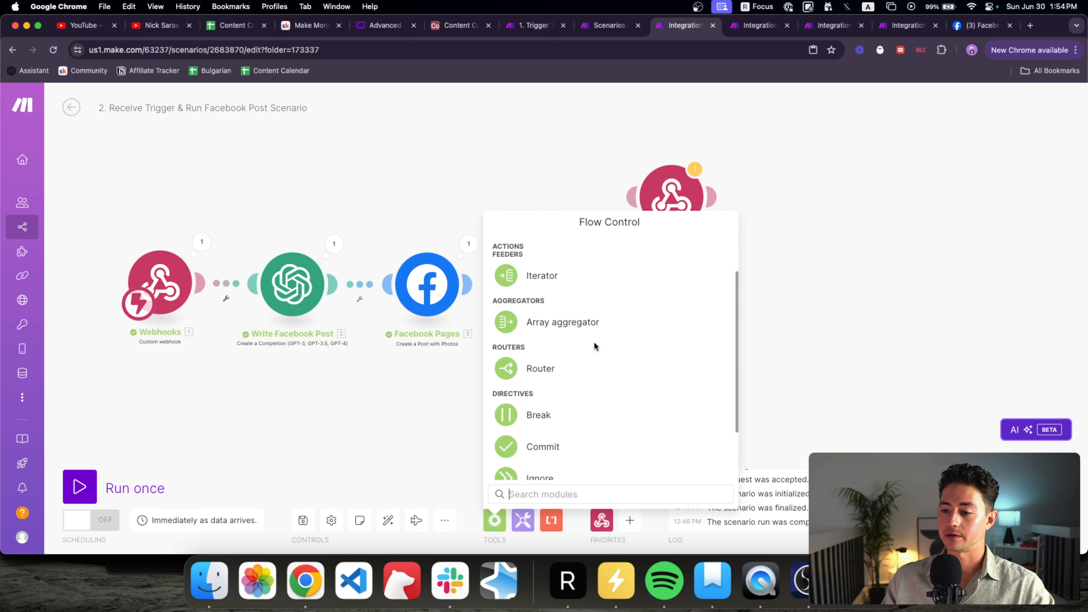
click(585, 365)
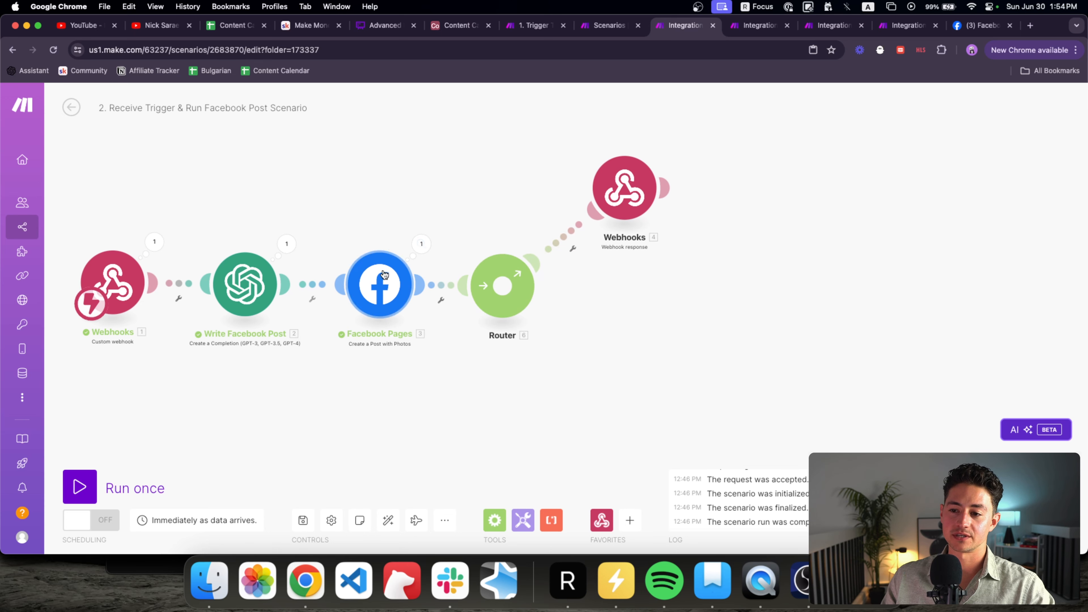
Step: Label the upper route's filter 'Post Incomplete?' and save it
click(577, 251)
click(694, 162)
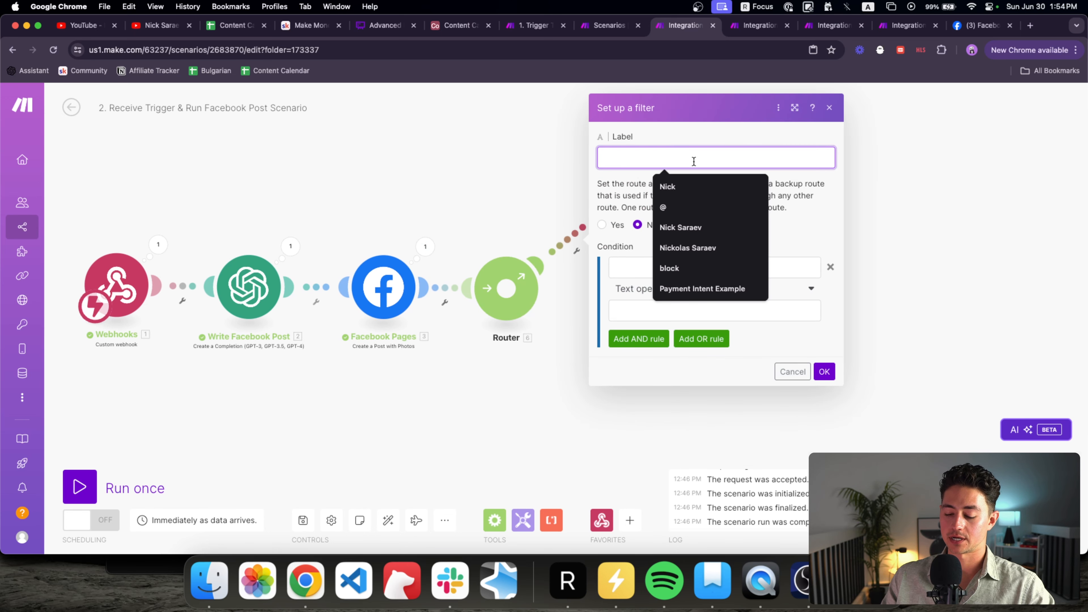
text(Post Incomplete?)
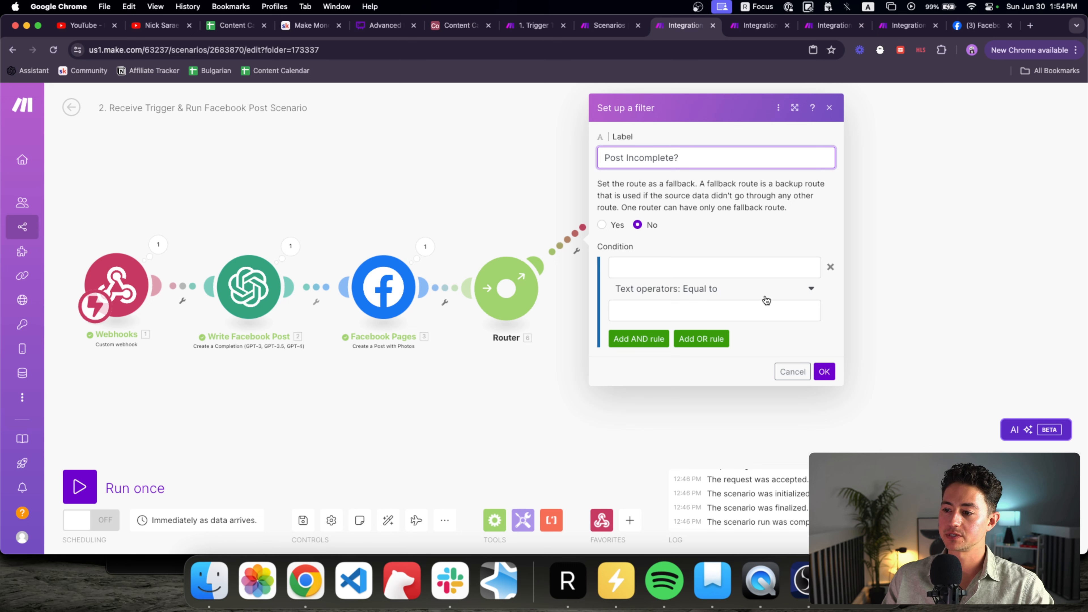
click(746, 267)
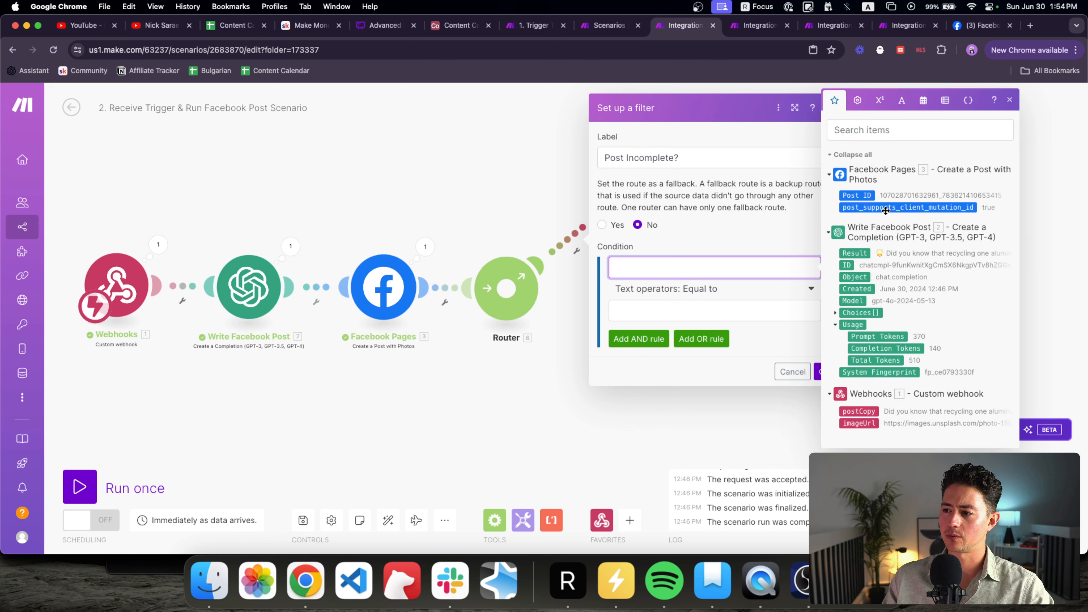
click(773, 234)
click(823, 371)
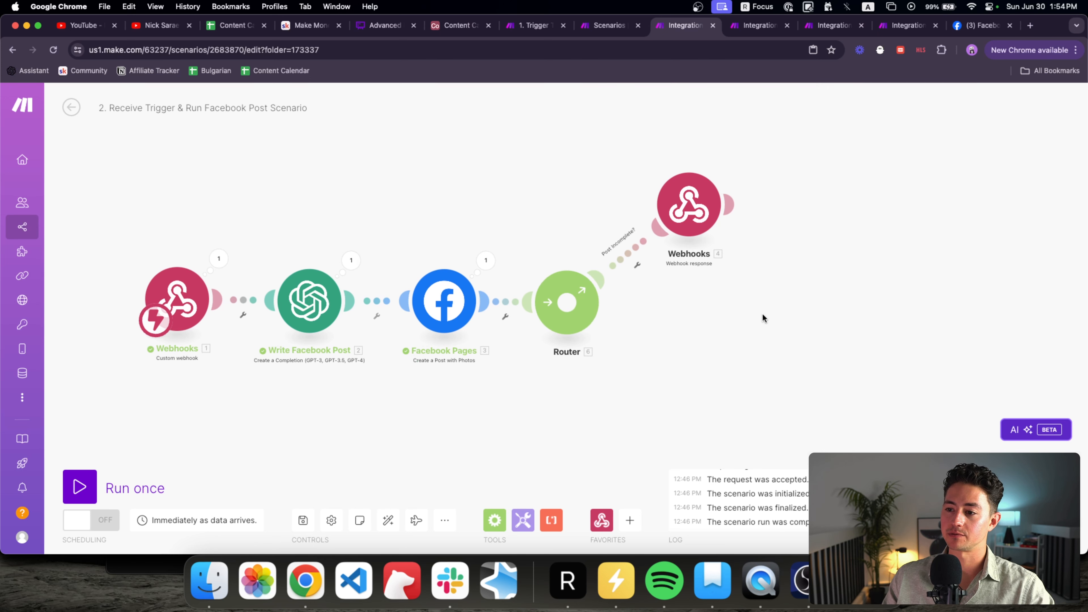
Step: Set the webhook response to status 400 with body {"status":"400", "error":"incomplete"}
click(686, 209)
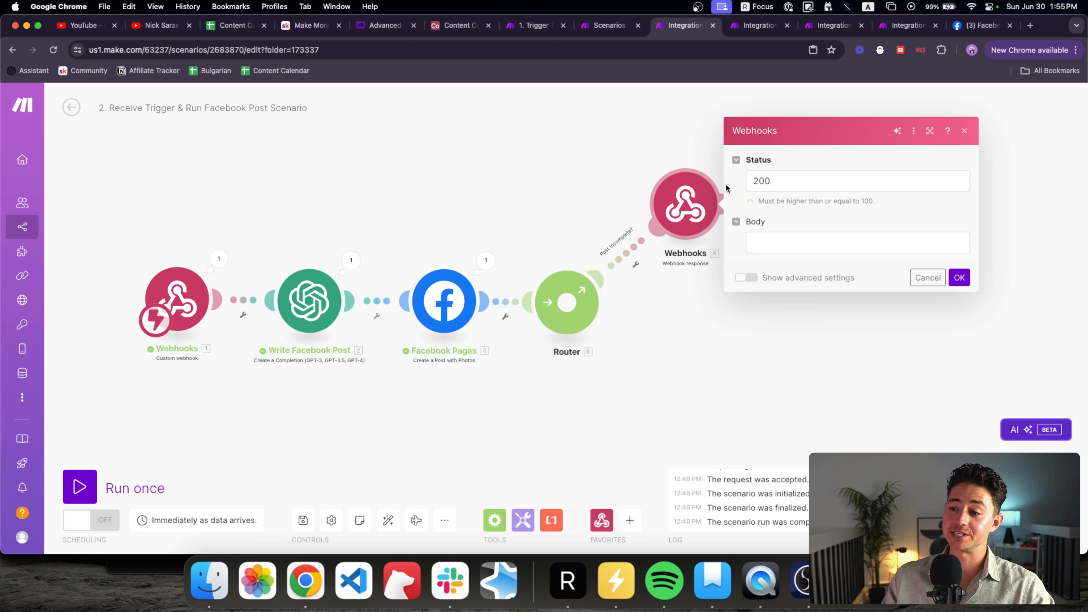
click(797, 243)
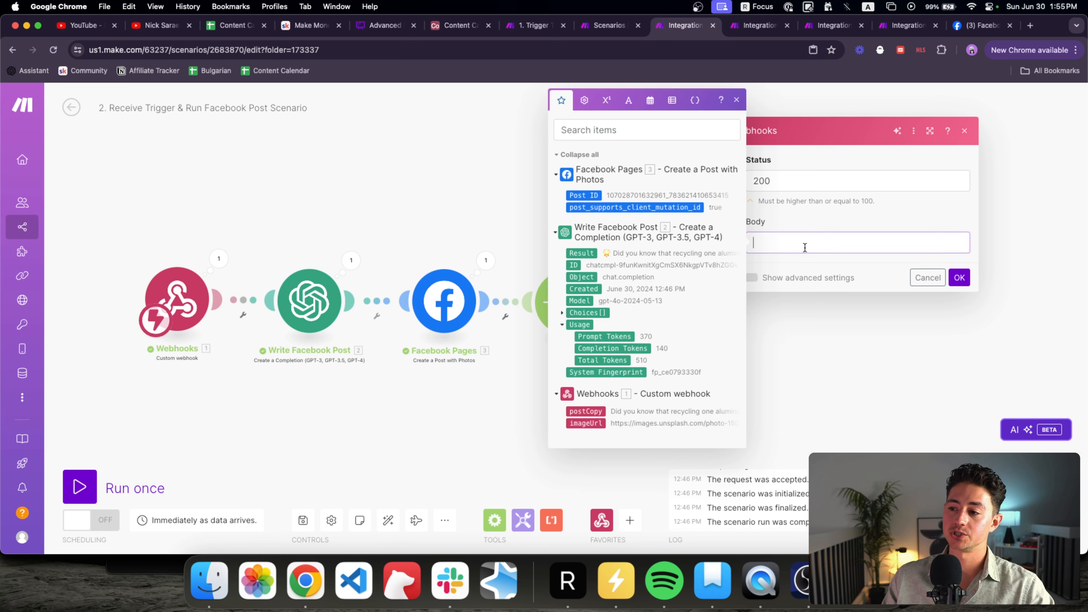
text({)
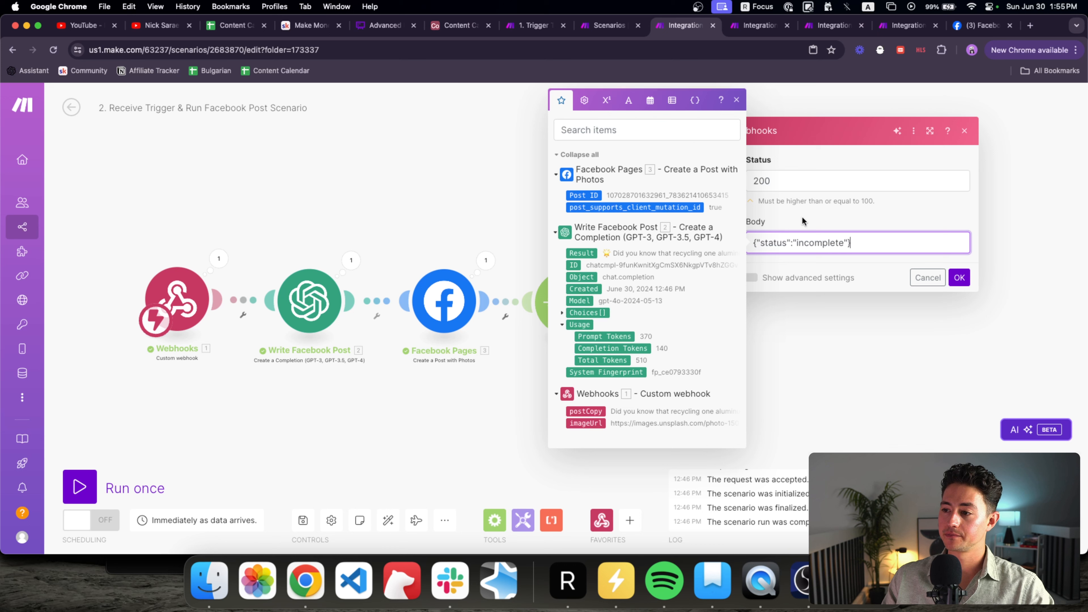
text("status":"incomplete"})
click(805, 186)
double_click(821, 242)
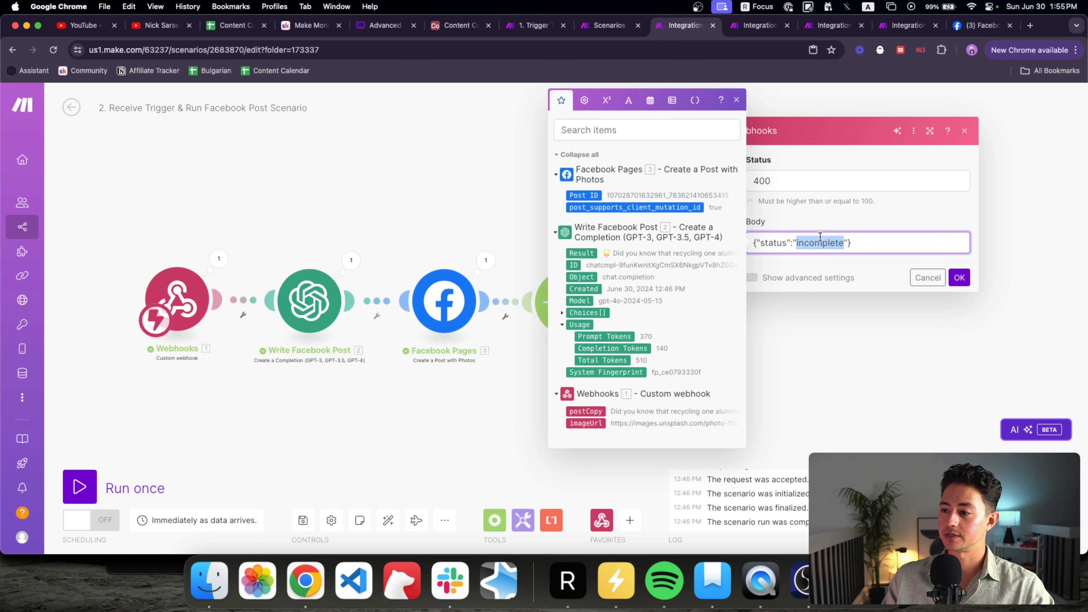
text(400", "error)
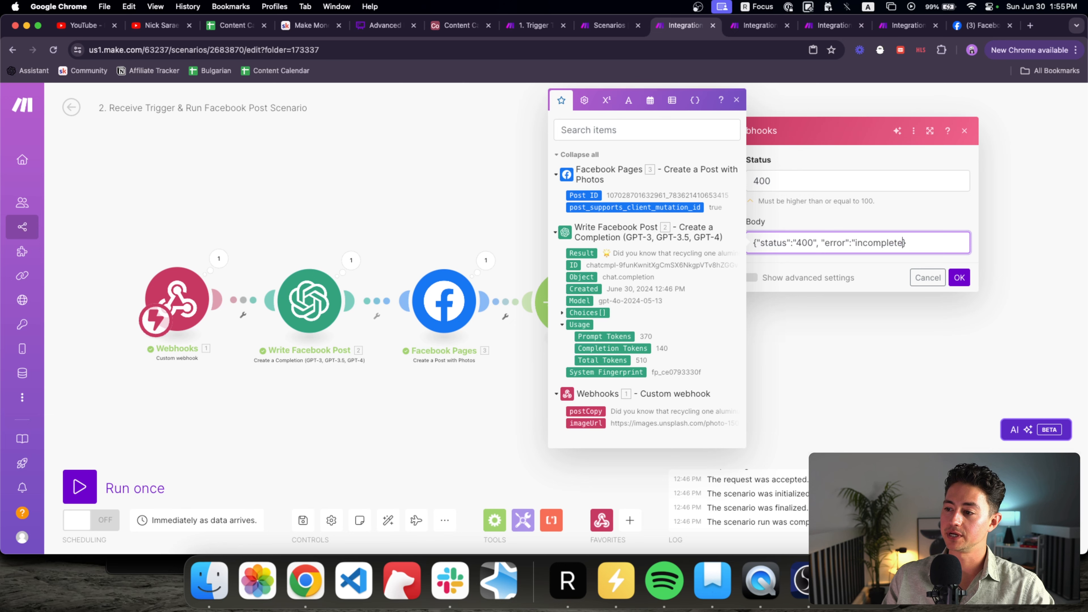
click(960, 277)
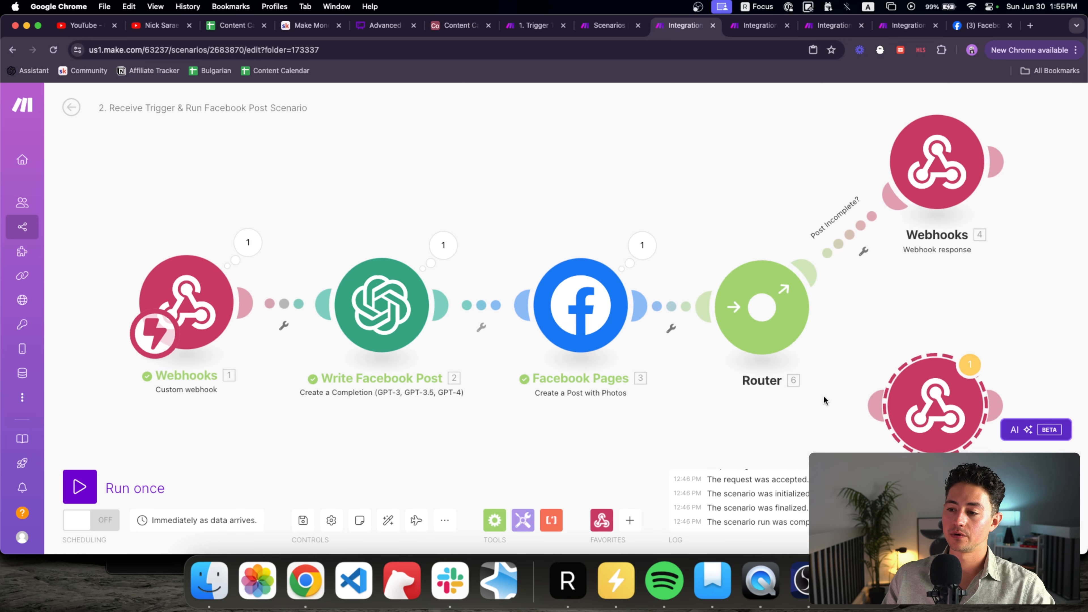
Step: Add a second webhook response on a new route labelled 'Post complete?'
drag(824, 396, 699, 396)
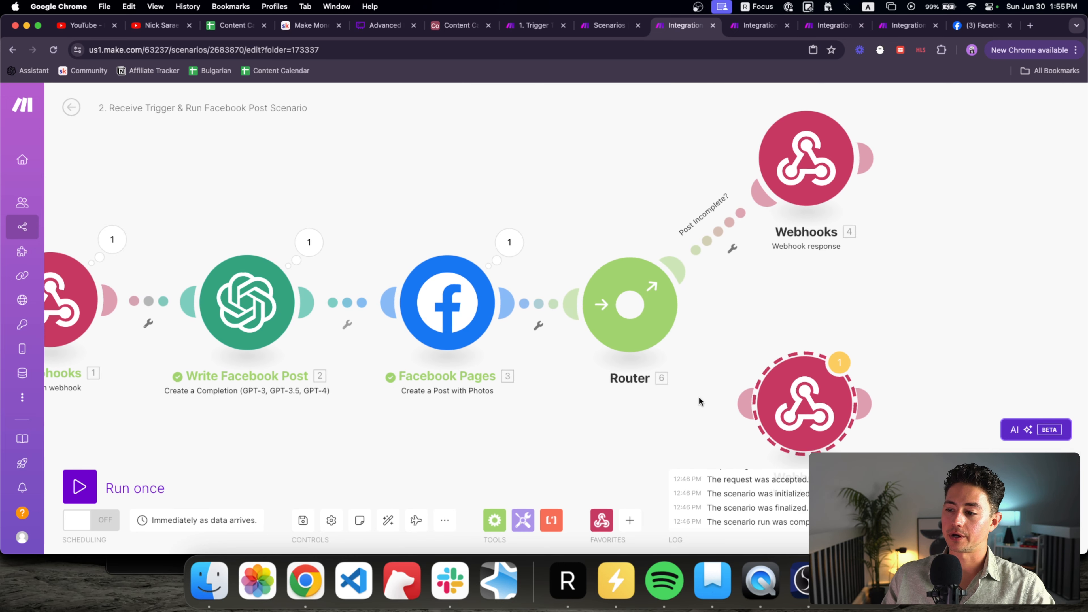
click(716, 341)
click(860, 275)
key(alt+shift+Left)
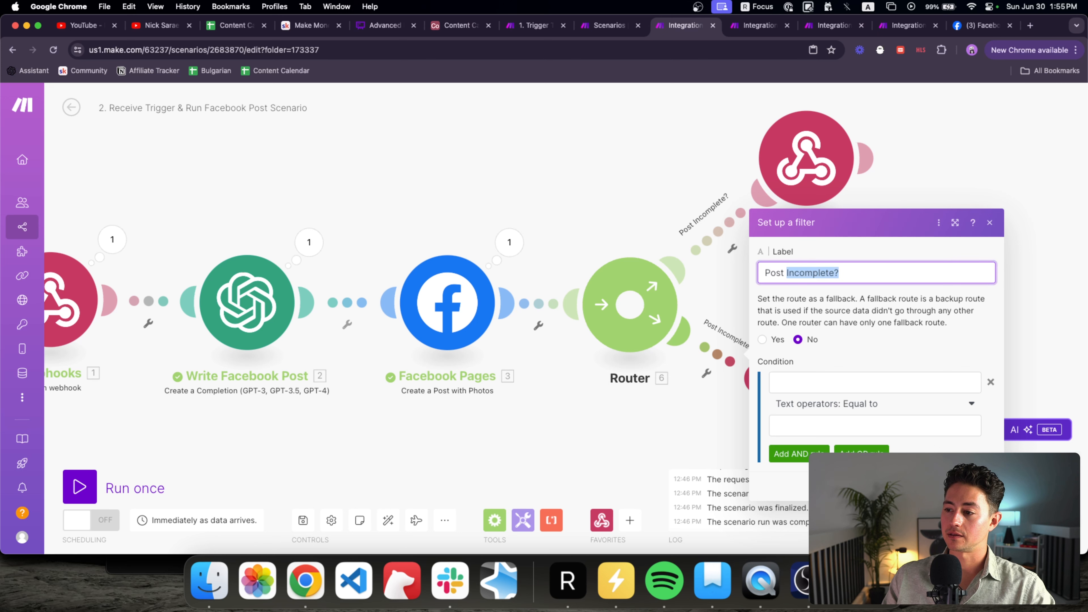
text(complete)
key(Tab)
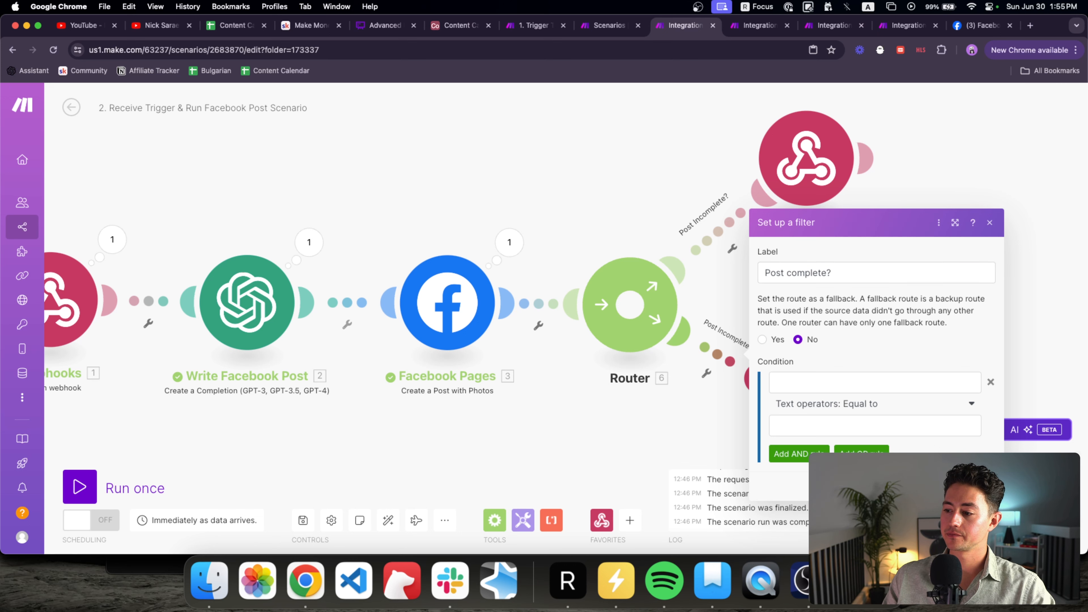
click(985, 487)
Step: Change the lower webhook response's status and body status to 200 and clear the incomplete error text
drag(928, 321, 819, 245)
click(706, 328)
double_click(836, 365)
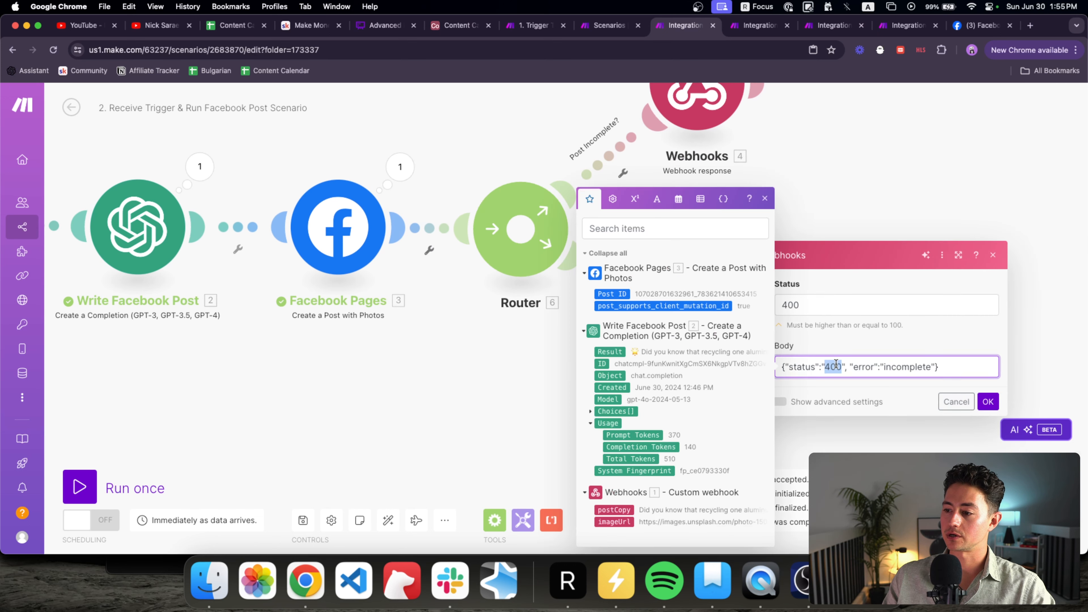
text(200)
click(810, 304)
key(super+a)
text(200)
double_click(914, 369)
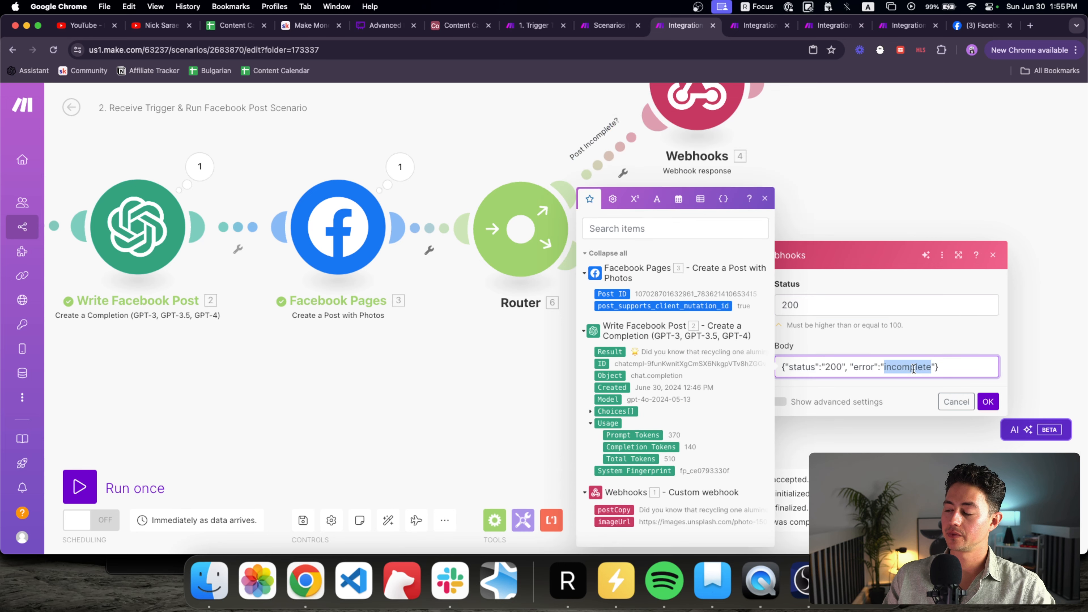
text(n)
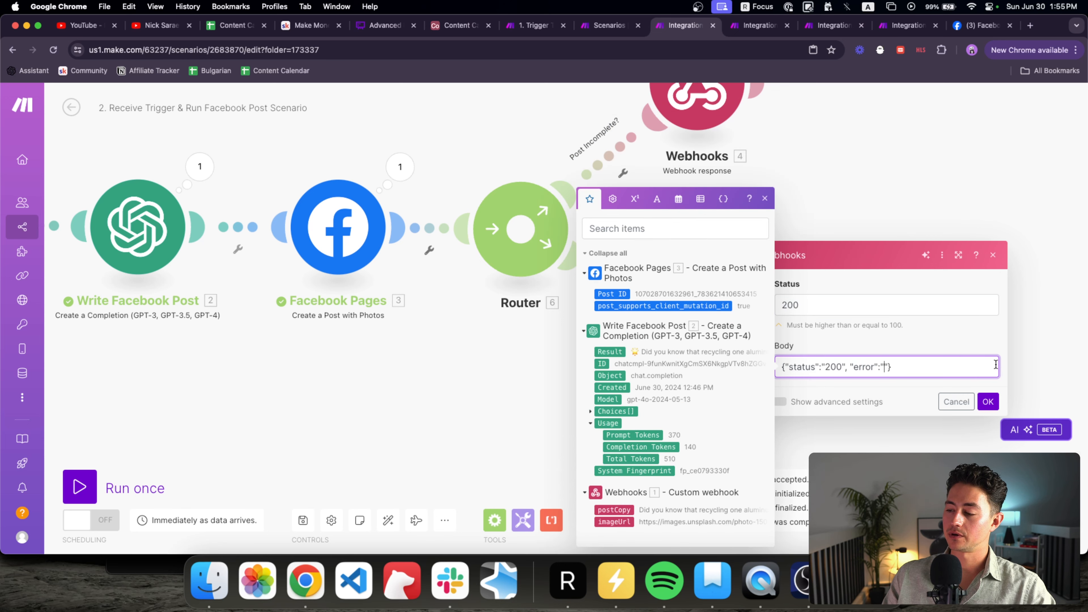
click(986, 401)
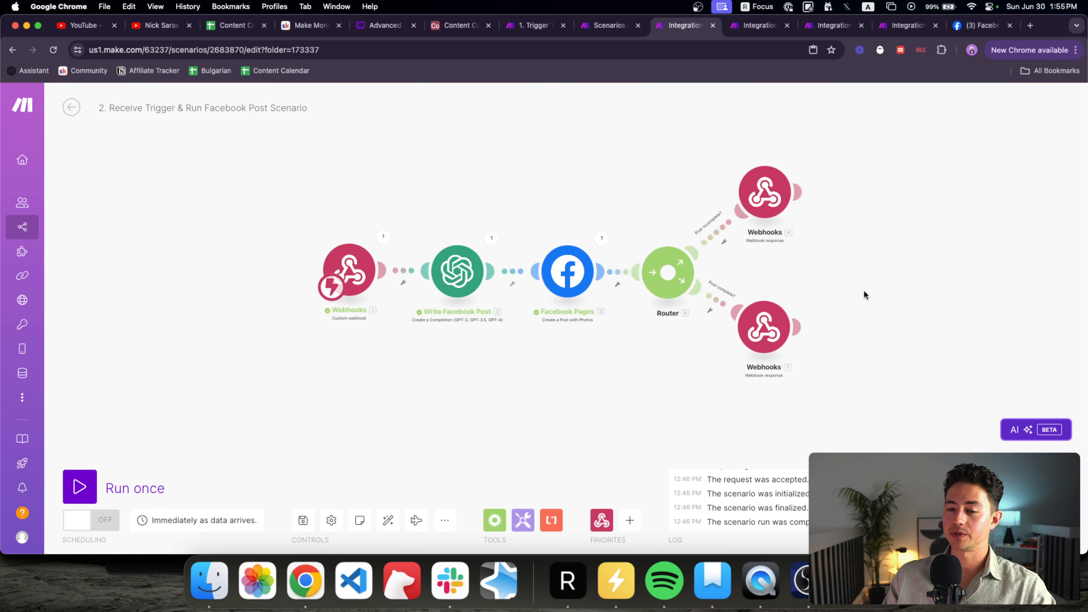
Step: Back in the trigger scenario, run Call Facebook Post Scenario alone to review its mappings
click(542, 21)
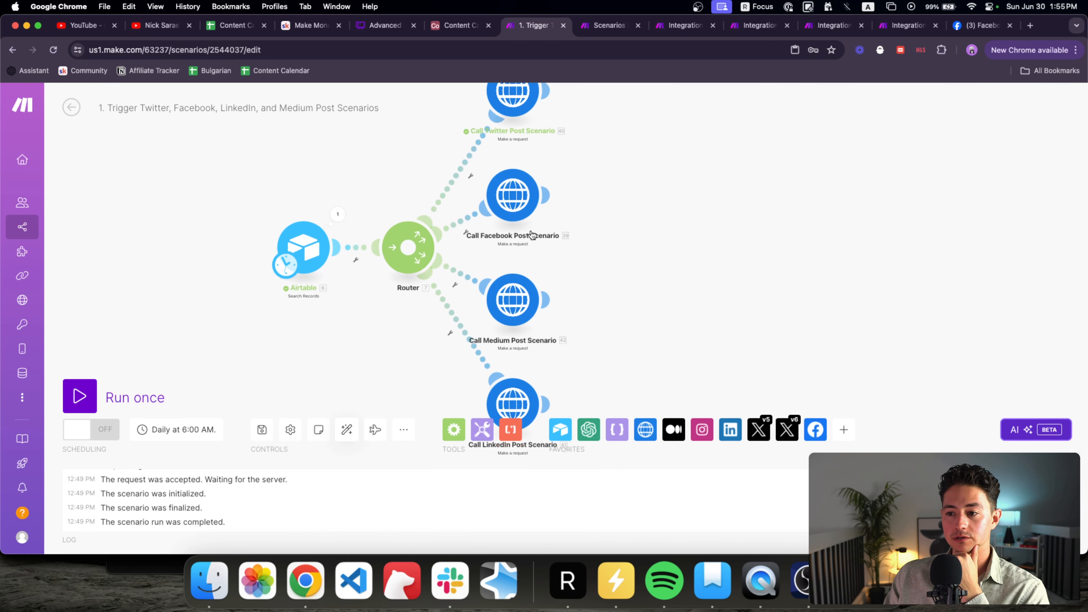
scroll(527, 234, up, 2)
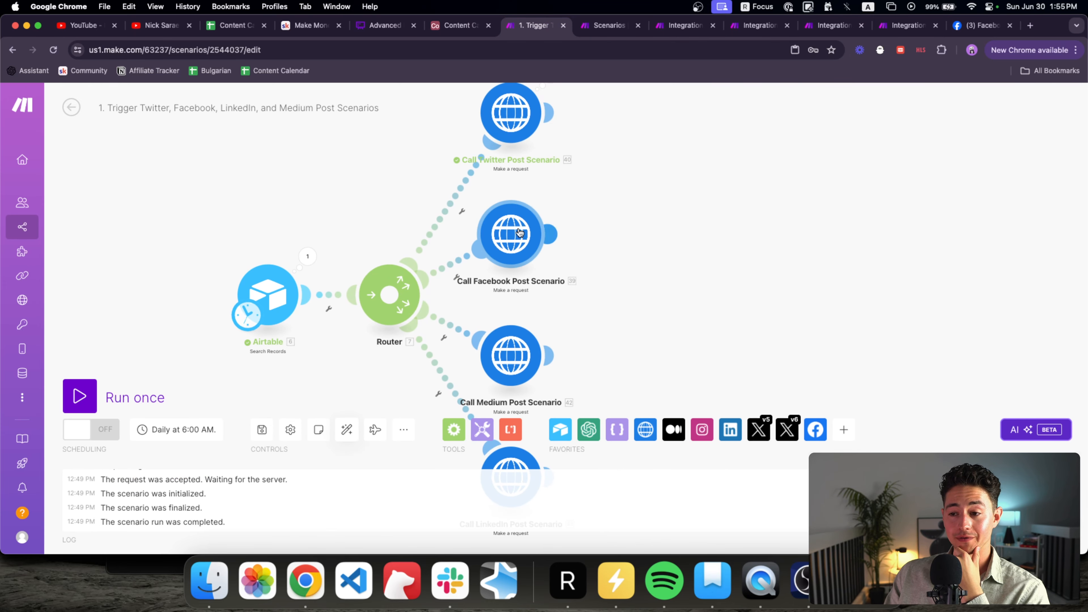
right_click(520, 233)
click(566, 258)
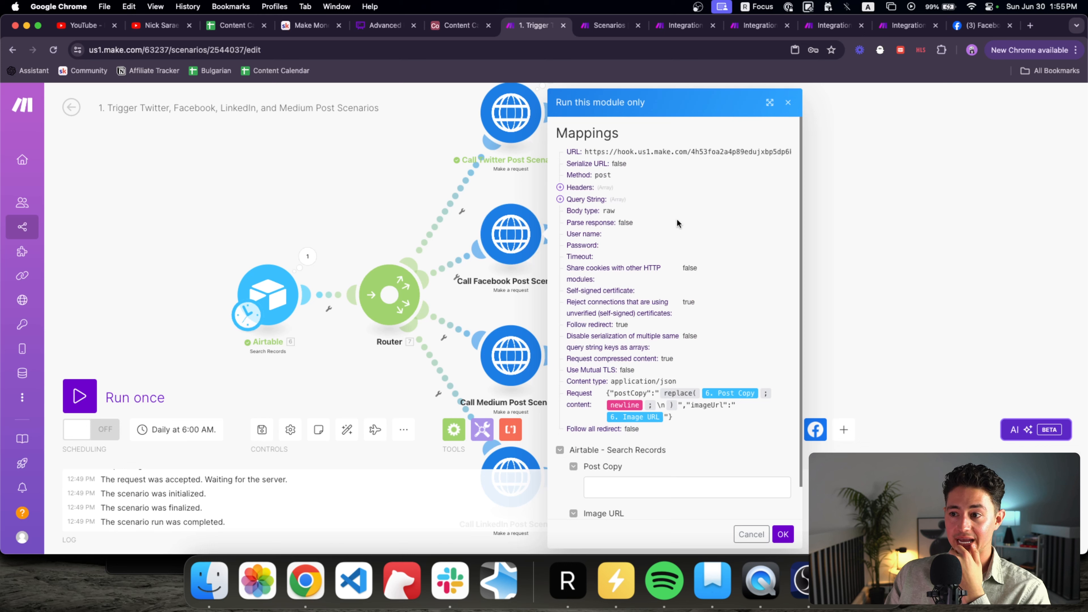
scroll(681, 264, down, 2)
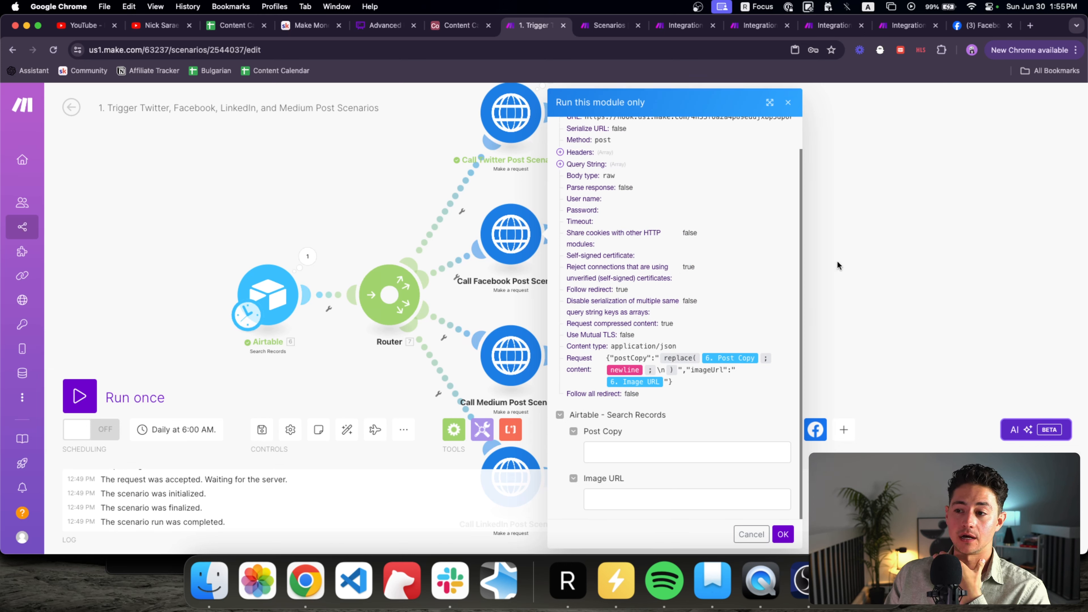
scroll(704, 254, up, 2)
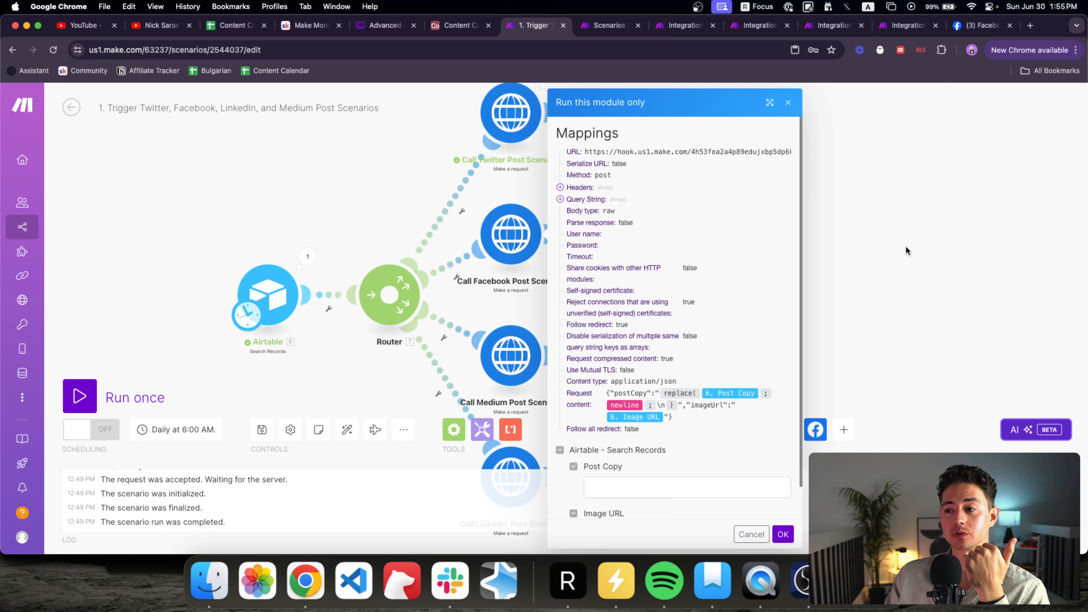
click(789, 103)
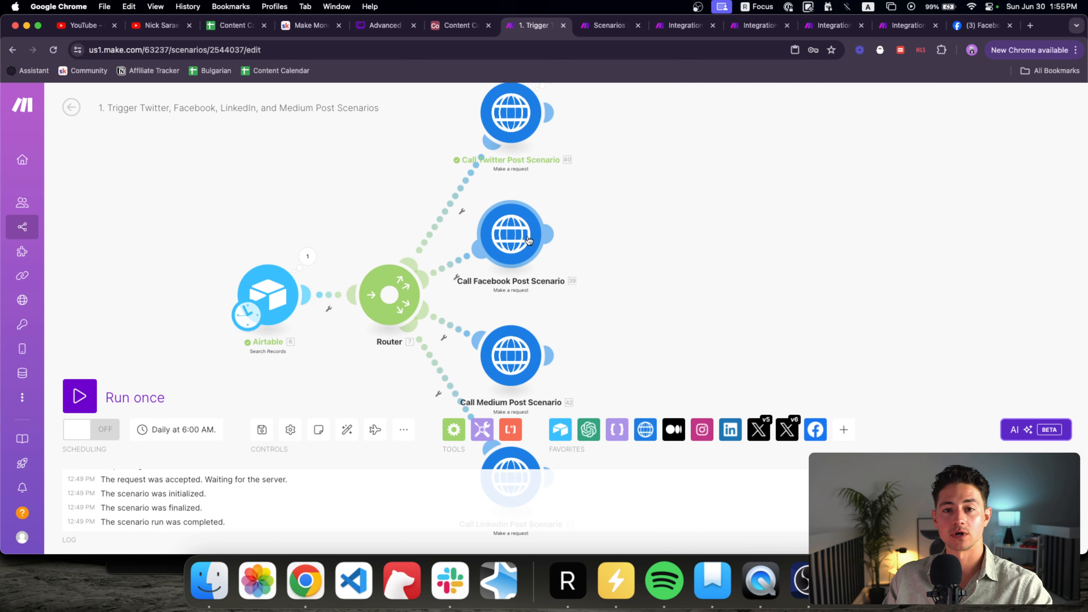
drag(618, 218, 567, 194)
drag(559, 255, 423, 139)
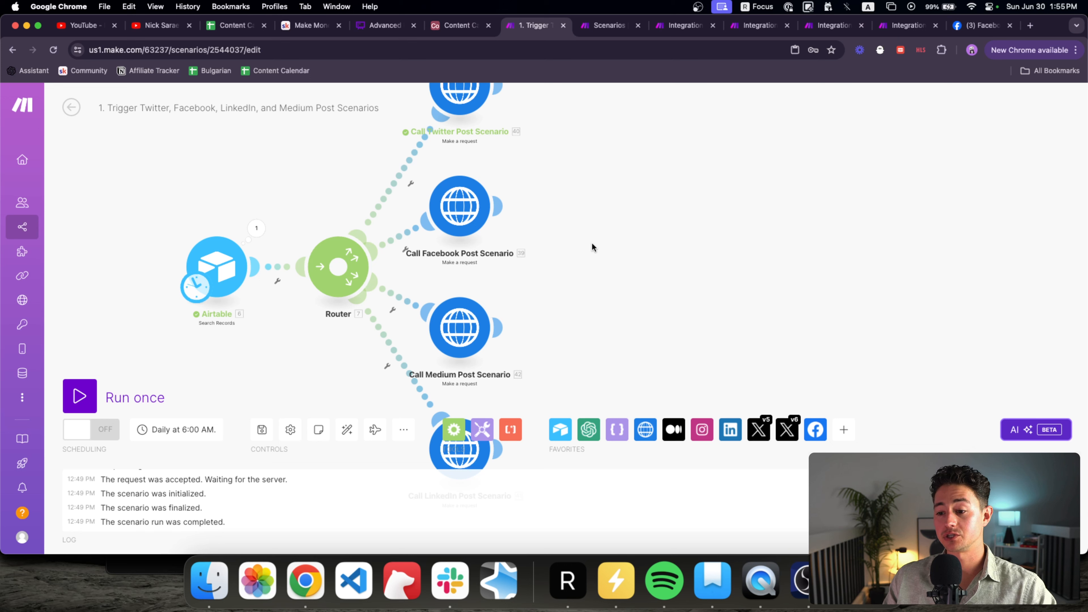
drag(591, 247, 520, 237)
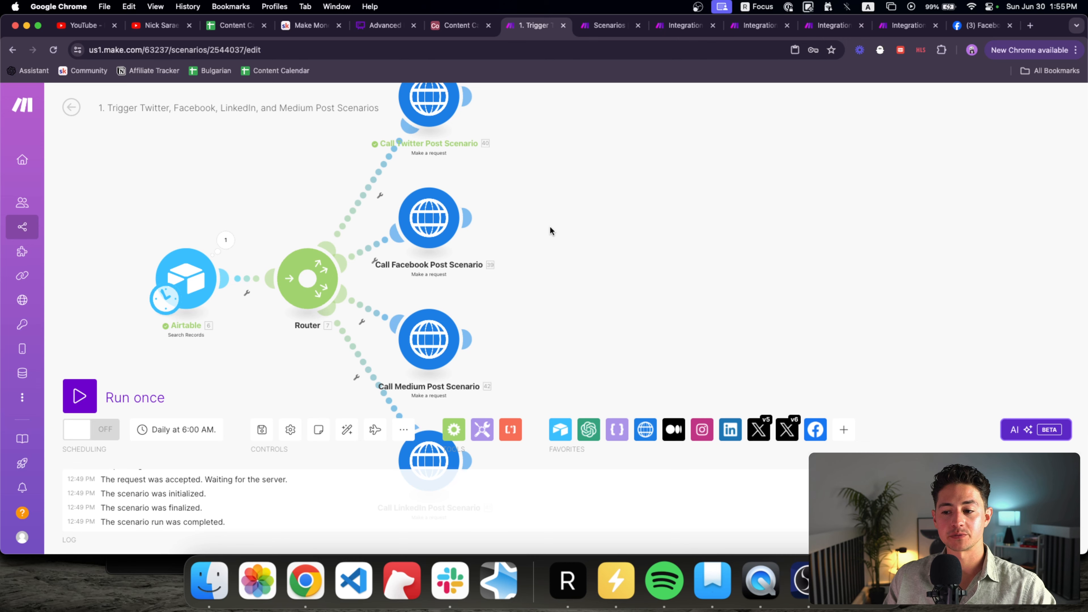
Step: Add a Router after the Facebook call and name that call 'Call Facebook Post Scenario 1'
click(453, 430)
click(566, 280)
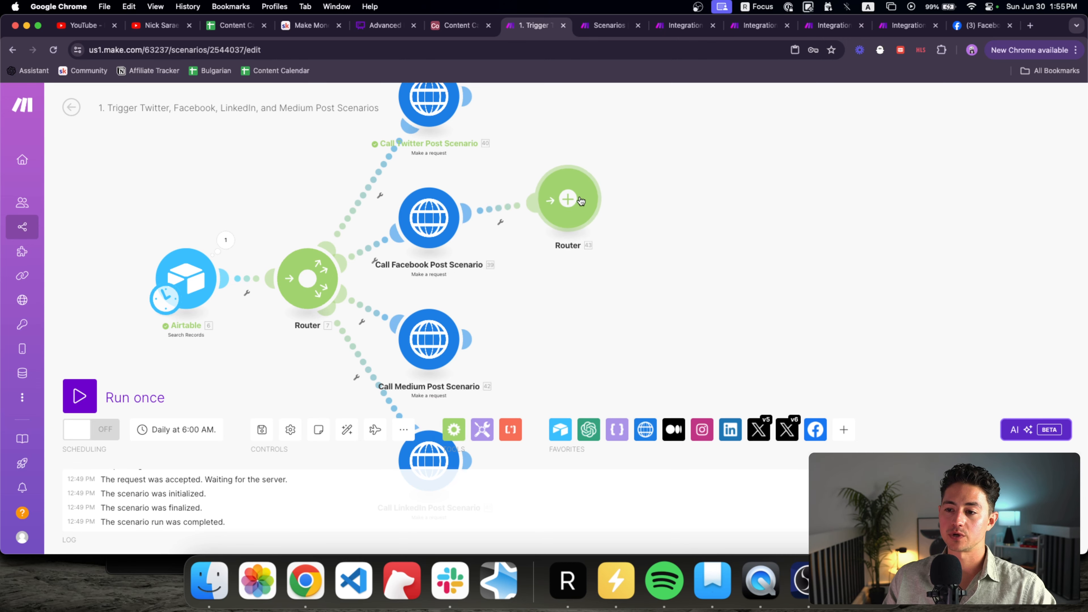
click(551, 214)
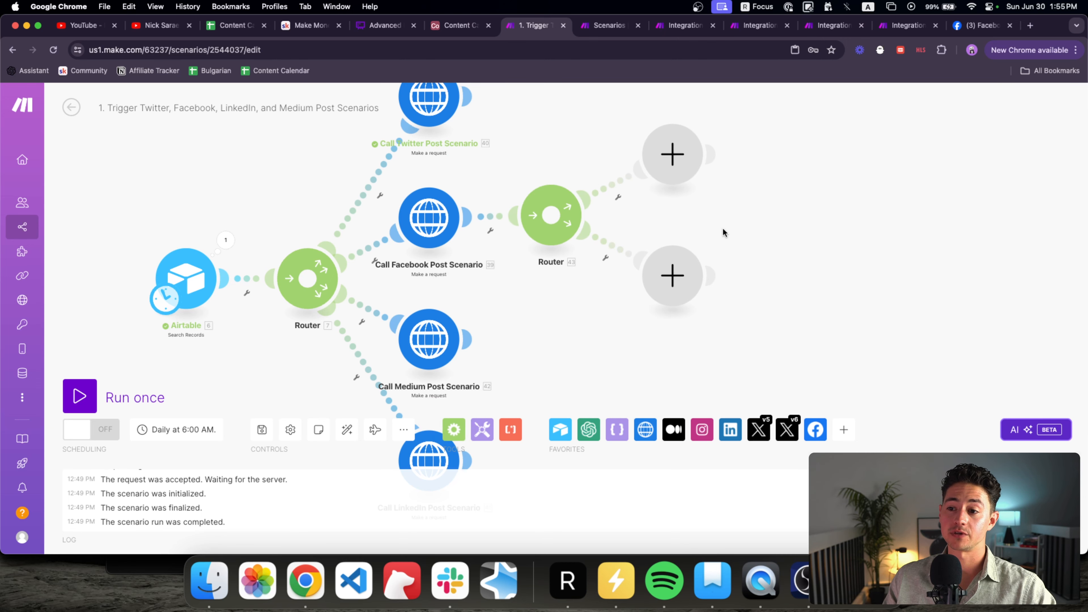
drag(723, 227, 607, 282)
right_click(308, 283)
click(351, 346)
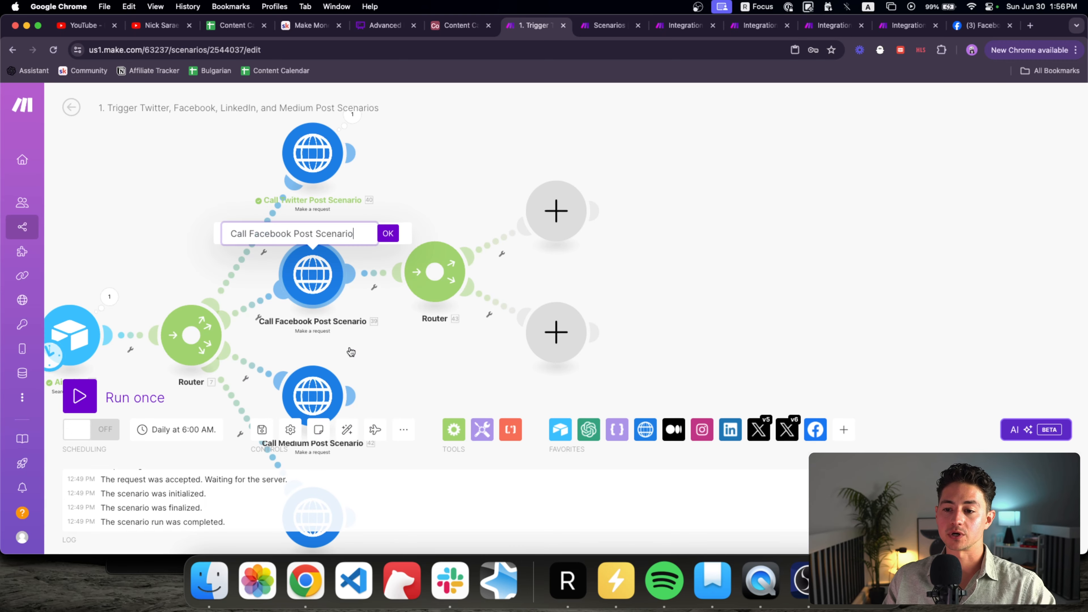
key(Return)
Step: Duplicate the Facebook call onto the router's first branch as 'Call Facebook Post Scenario 2'
drag(382, 353, 273, 232)
key(super+c)
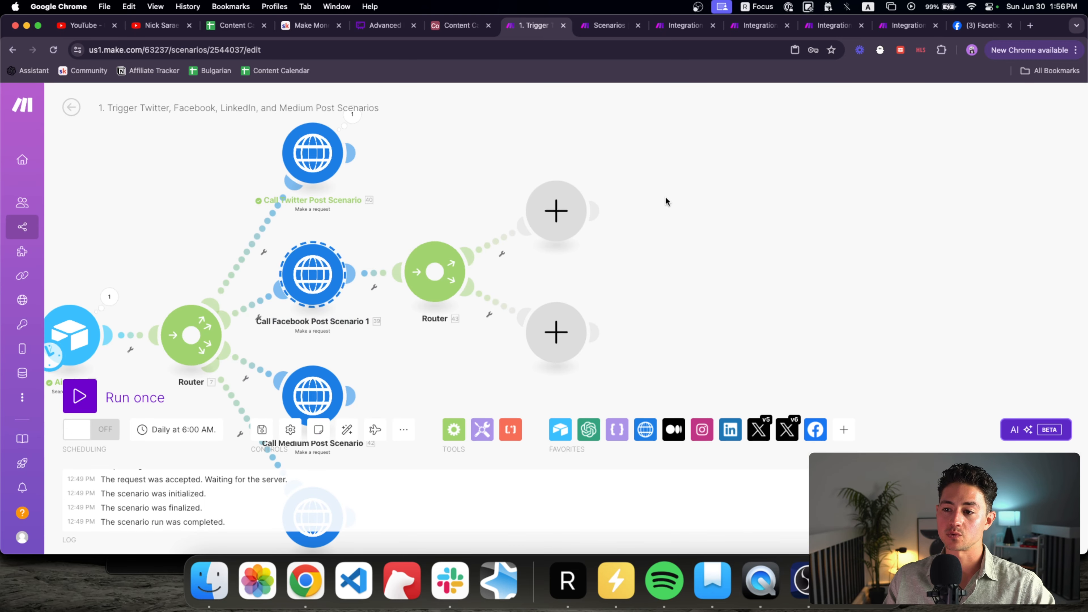
key(super+v)
right_click(722, 213)
click(765, 239)
drag(780, 193, 636, 230)
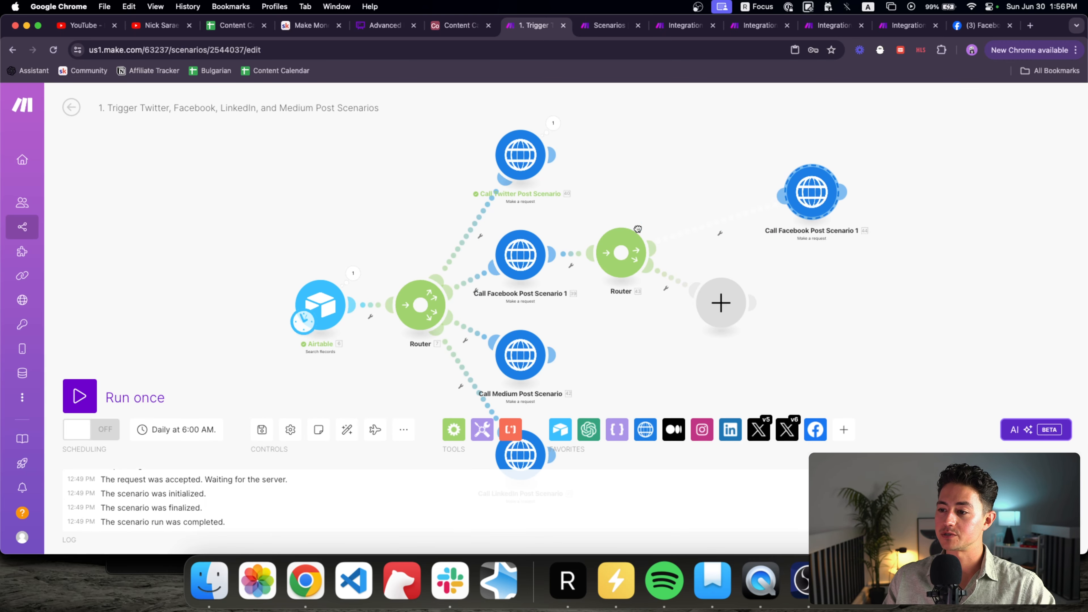
right_click(820, 213)
click(840, 267)
right_click(820, 205)
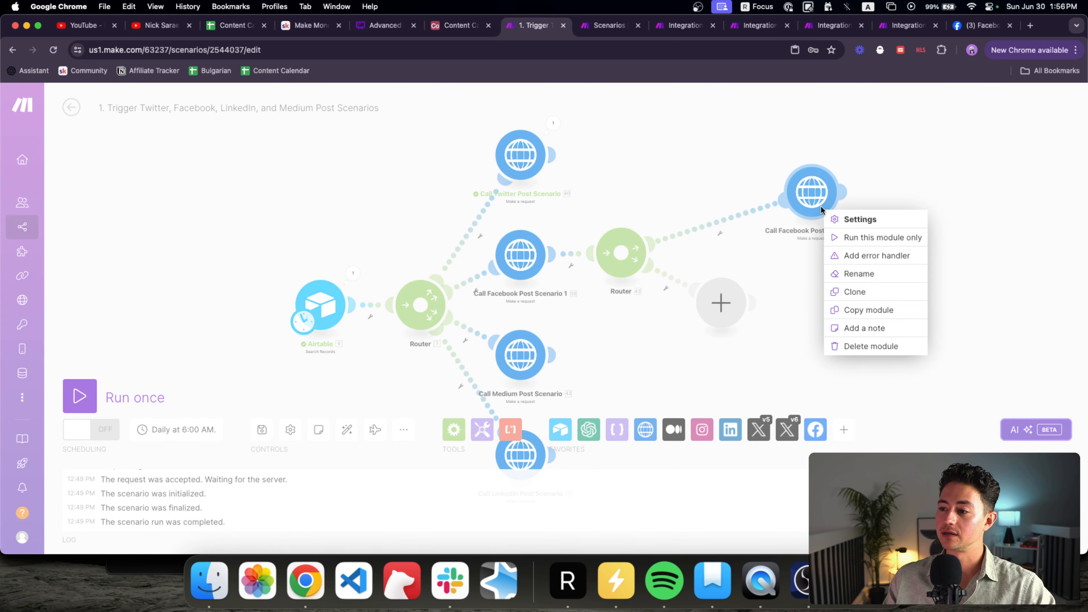
click(862, 283)
key(BackSpace)
text(2)
key(Return)
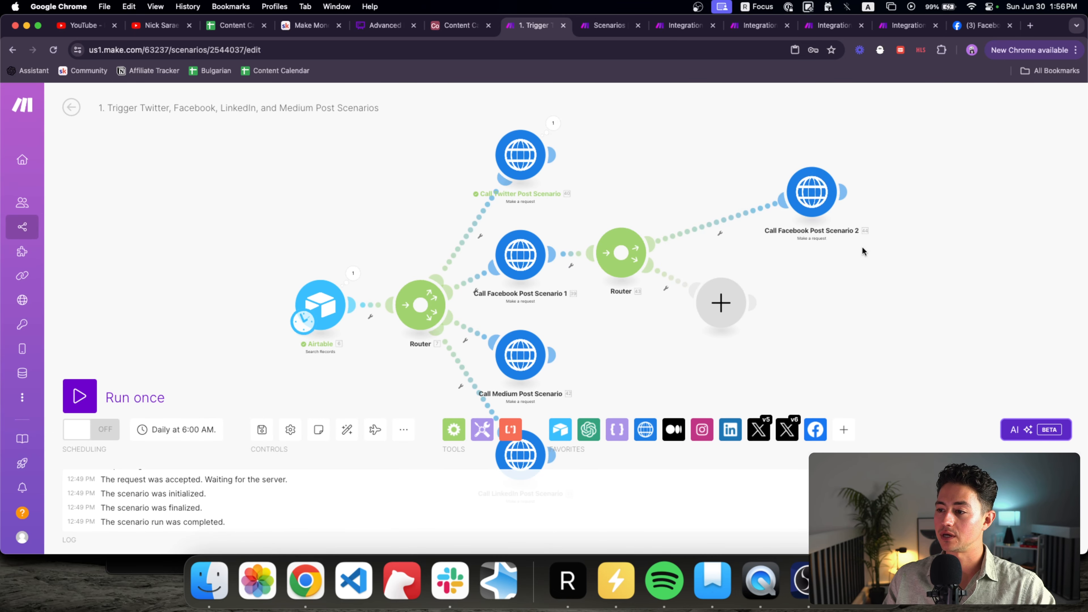
Step: Paste another copy on the router's second branch, rename it 'Log Error', and tidy the layout
key(super+v)
right_click(727, 313)
click(749, 337)
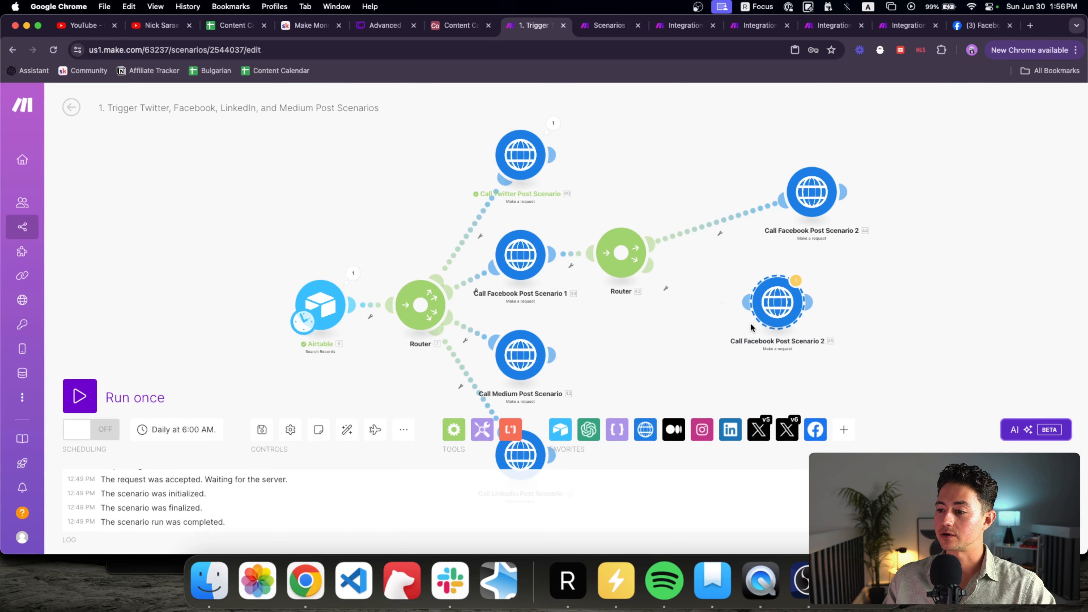
drag(747, 296, 628, 263)
right_click(776, 311)
click(716, 327)
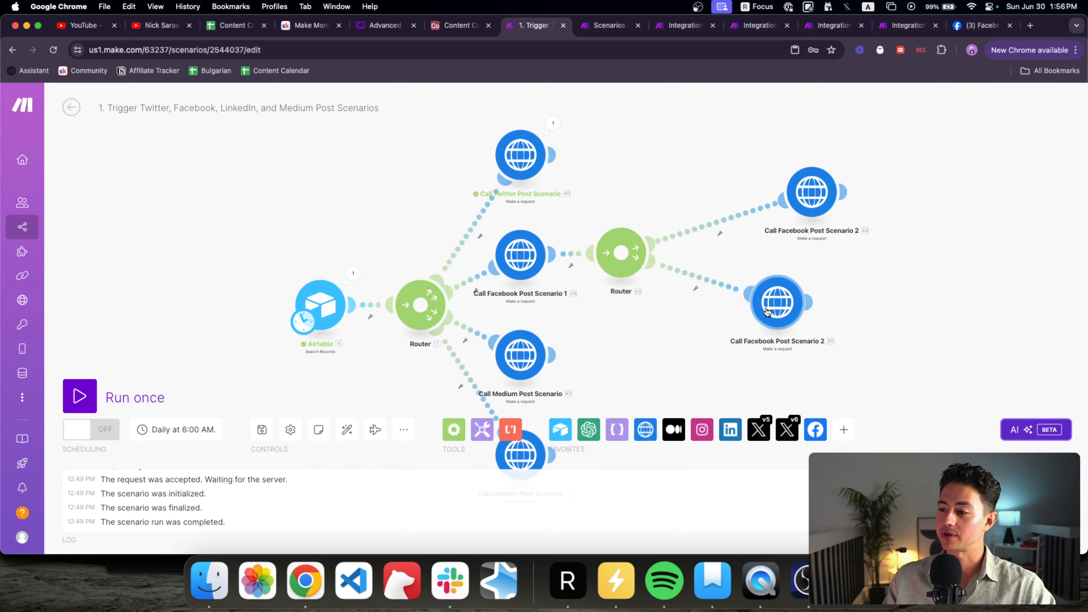
right_click(771, 311)
click(800, 375)
text(Log Error)
key(Return)
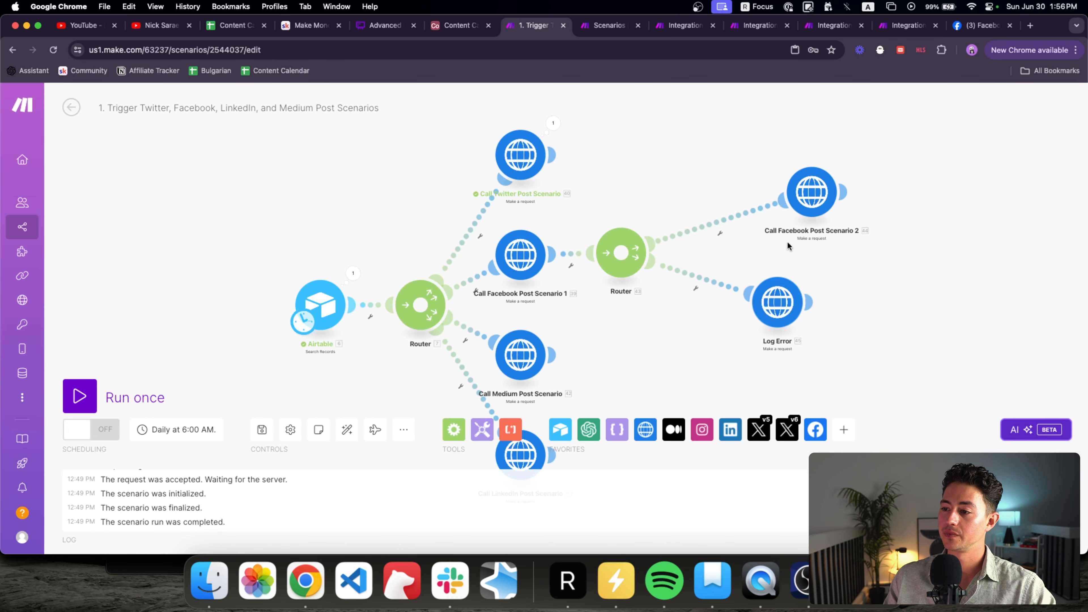
drag(812, 195, 755, 202)
scroll(741, 223, down, 5)
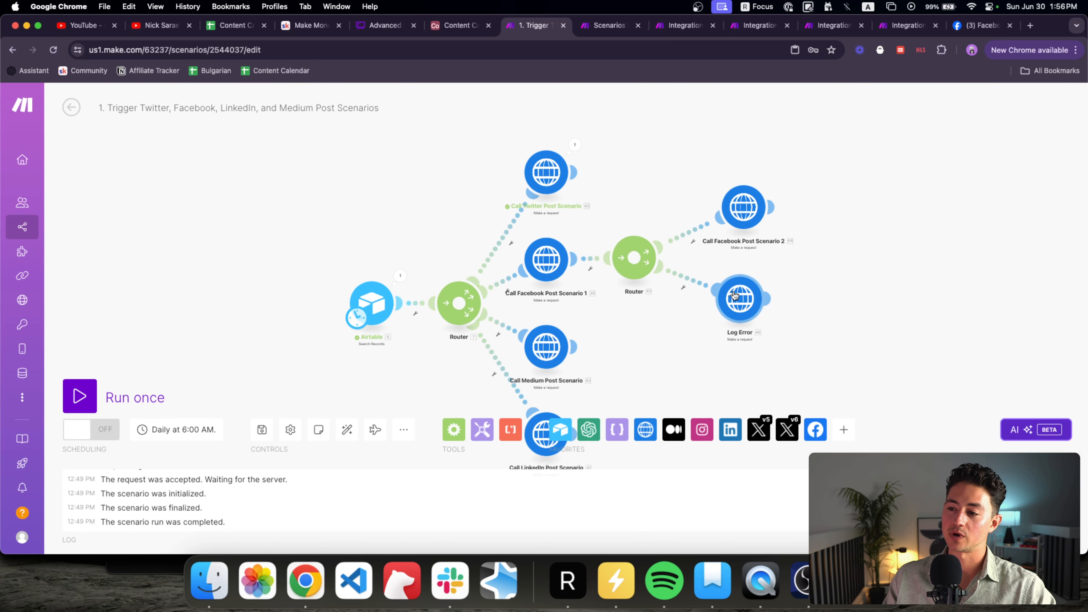
drag(728, 243, 612, 196)
Step: Delete the new router with its two branch calls and re-frame the whole trigger scenario
key(Delete)
scroll(614, 224, up, 5)
drag(615, 239, 652, 244)
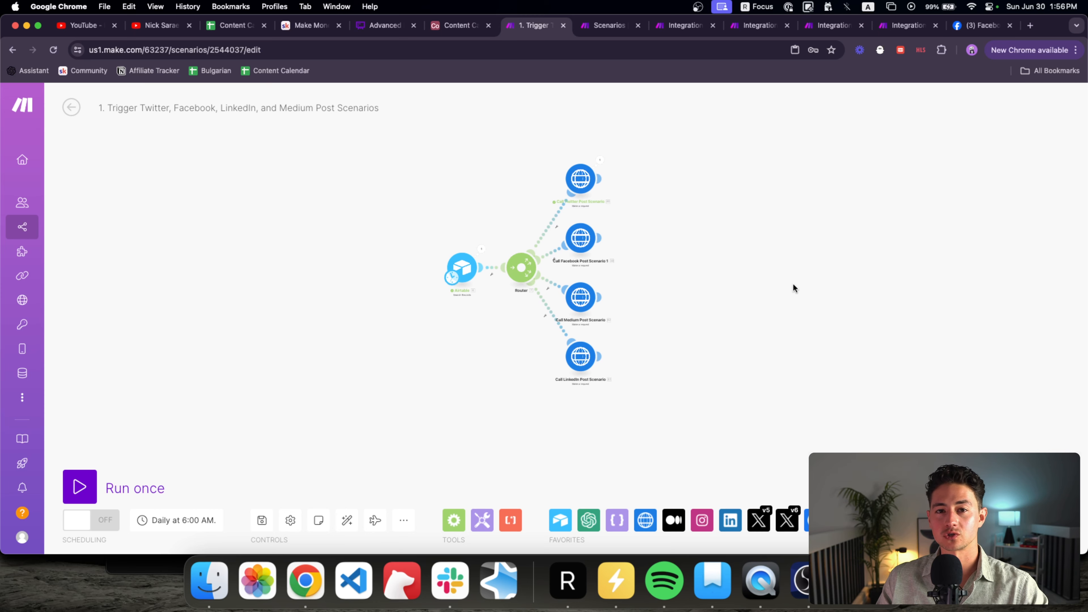
drag(793, 284, 786, 283)
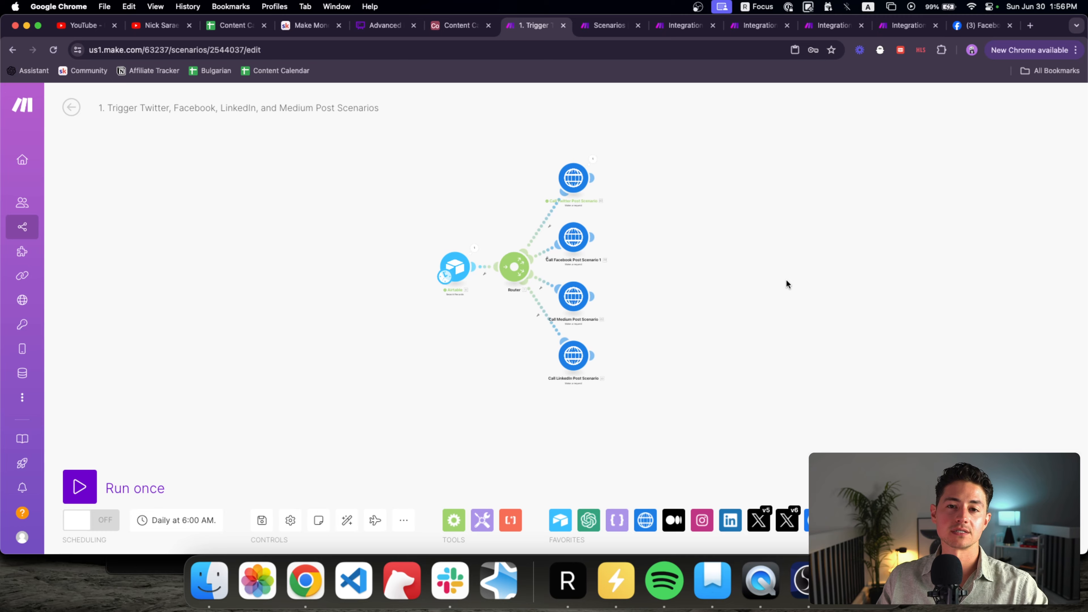
scroll(769, 201, up, 5)
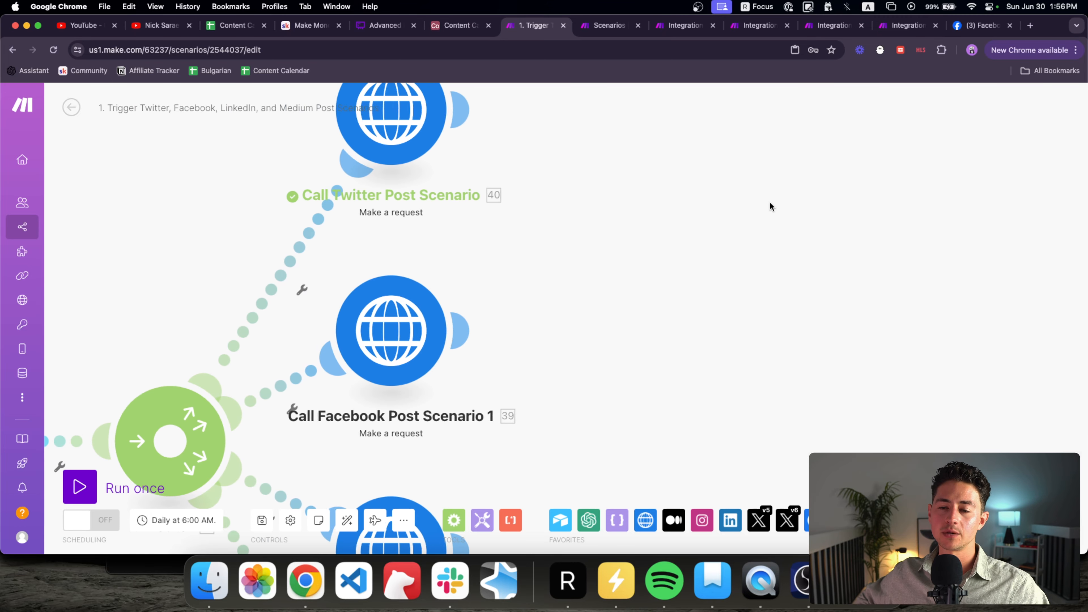
scroll(770, 203, down, 5)
drag(770, 203, 754, 189)
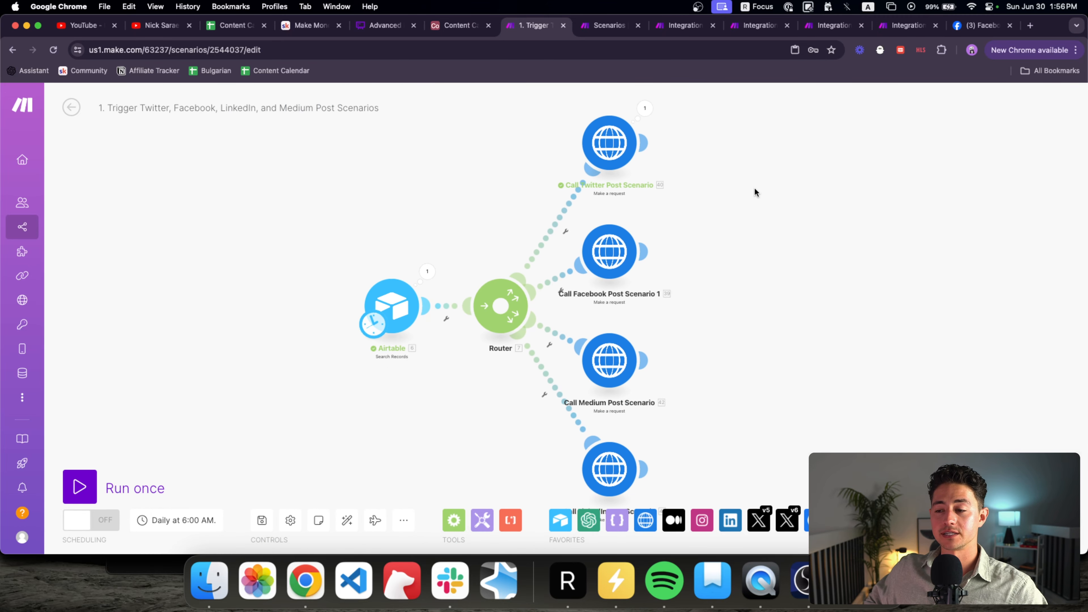
scroll(641, 291, down, 2)
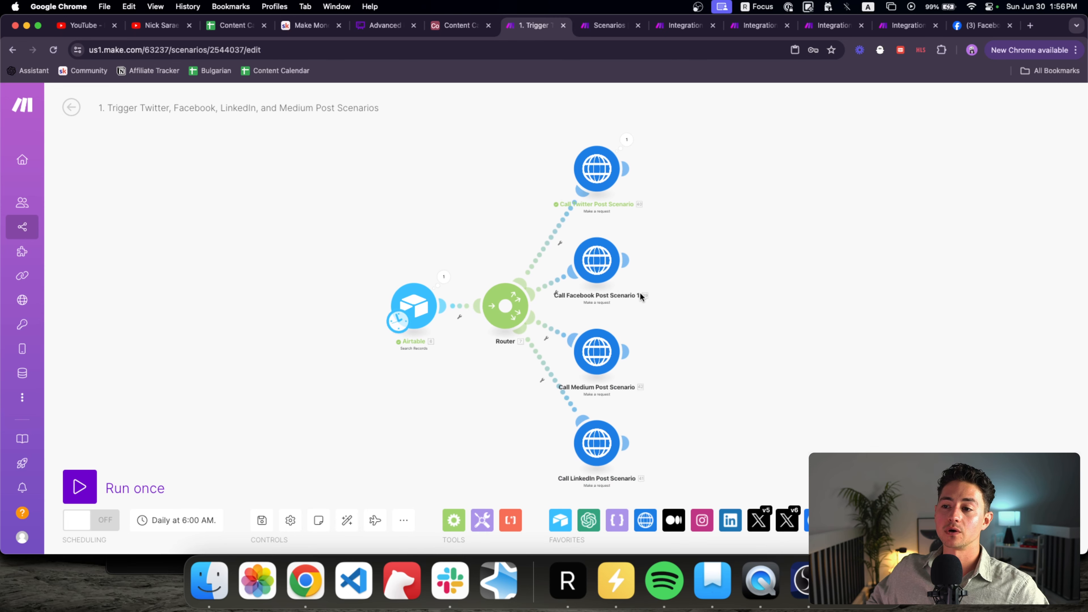